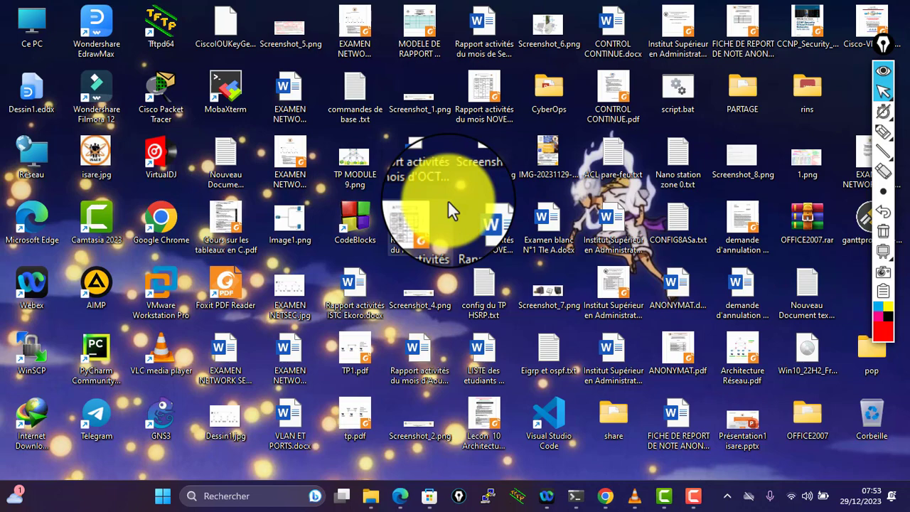
# - Cover the desktop with a blank black ppInk drawing board
pyautogui.click(693, 498)
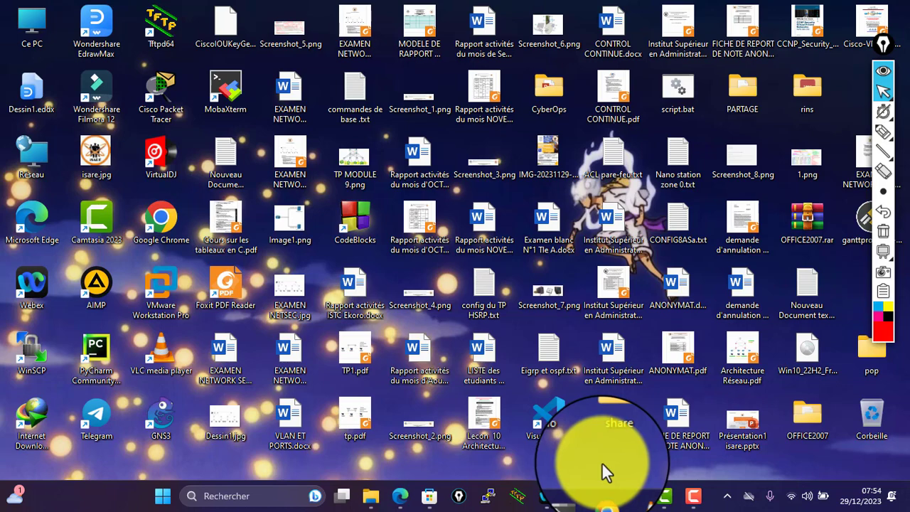
pyautogui.moveTo(880, 270)
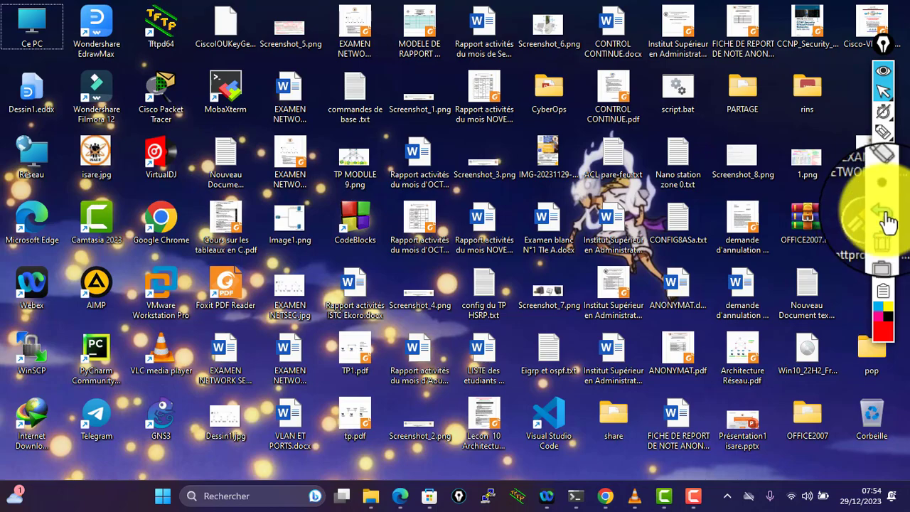
pyautogui.click(886, 250)
pyautogui.click(884, 253)
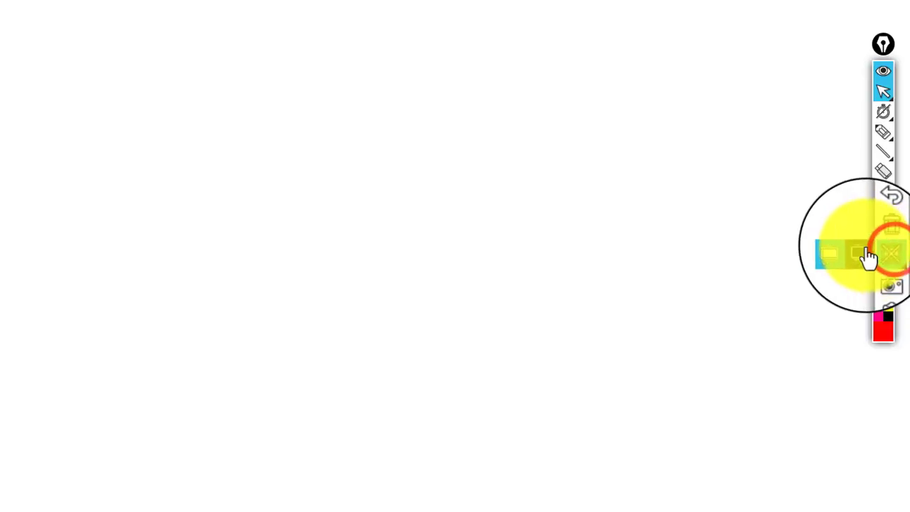
pyautogui.click(884, 253)
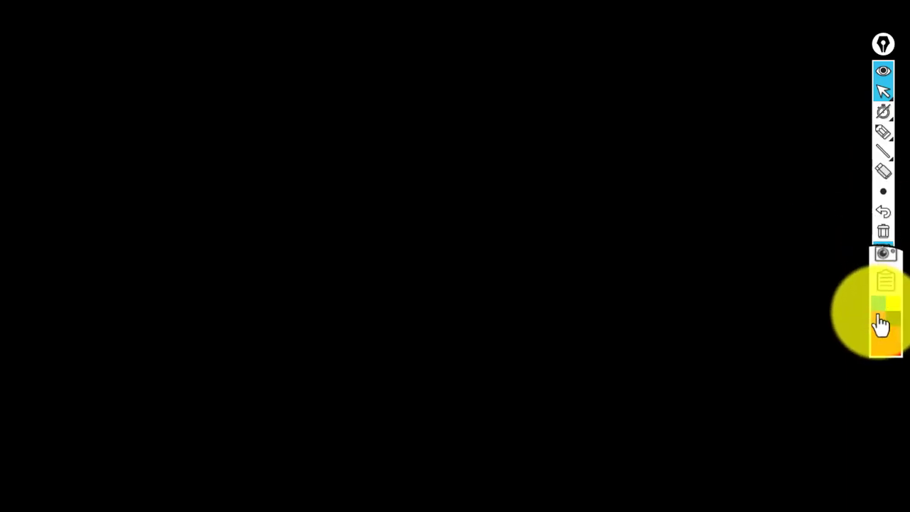
# - Choose blue as the drawing colour and make the rectangle the active shape tool
pyautogui.click(878, 304)
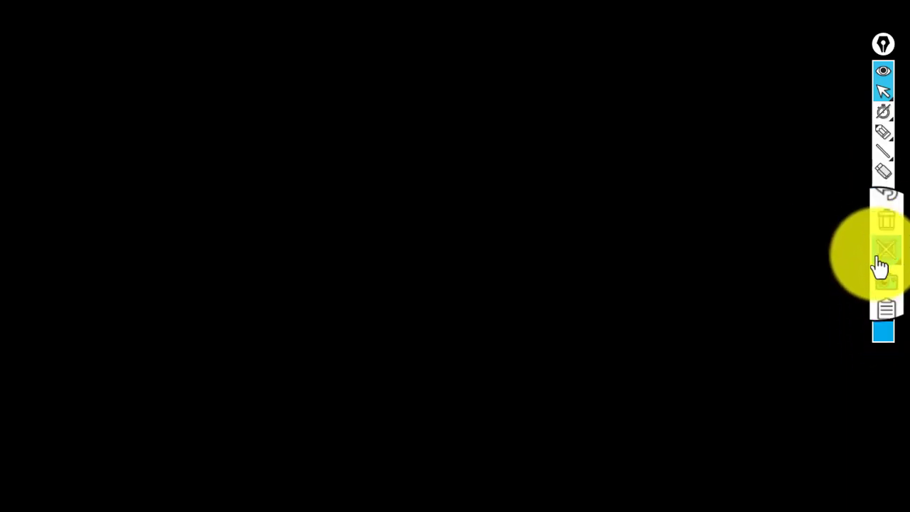
pyautogui.moveTo(879, 150)
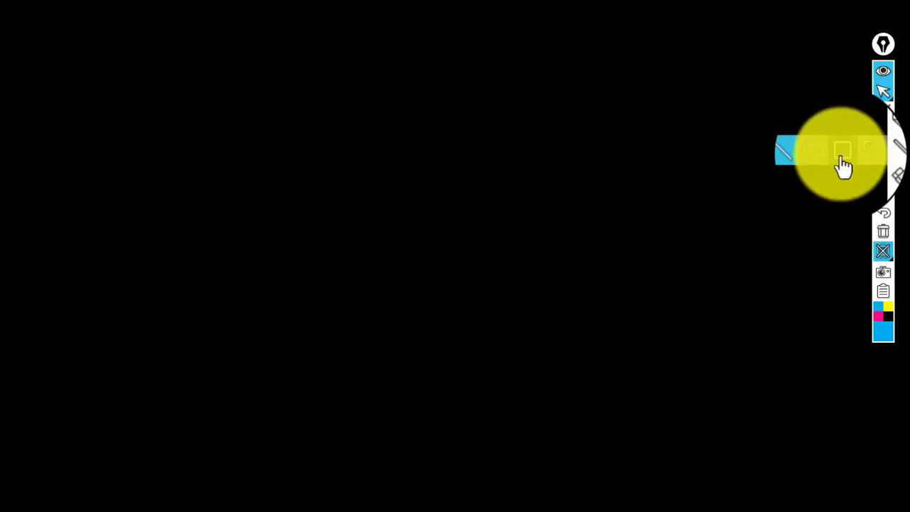
pyautogui.click(842, 158)
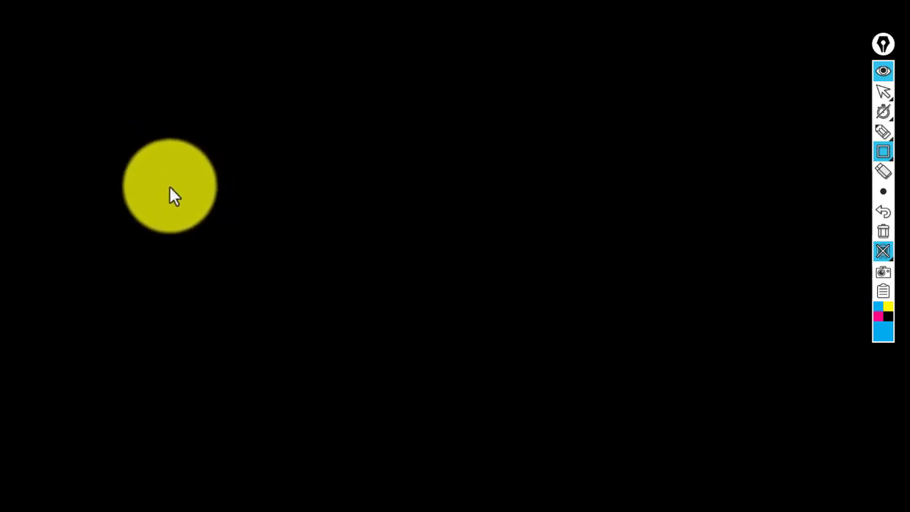
pyautogui.click(882, 151)
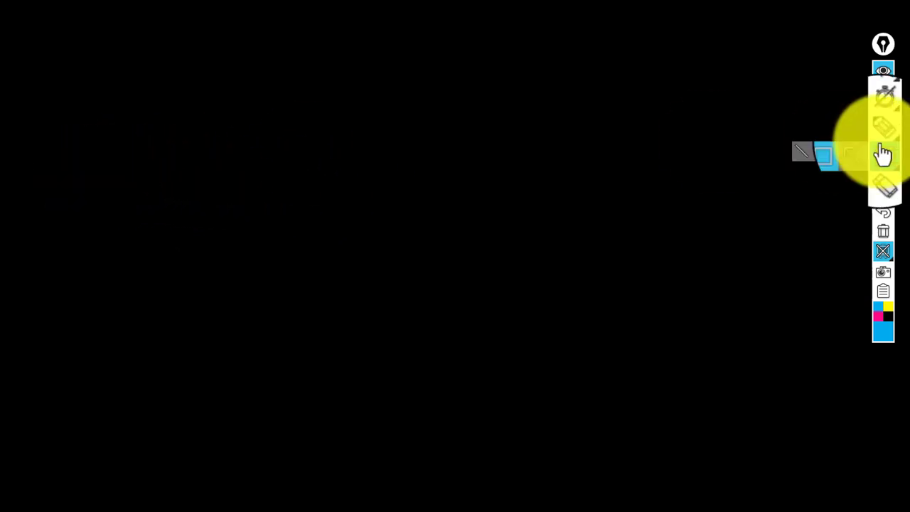
pyautogui.scroll(-3, 886, 146)
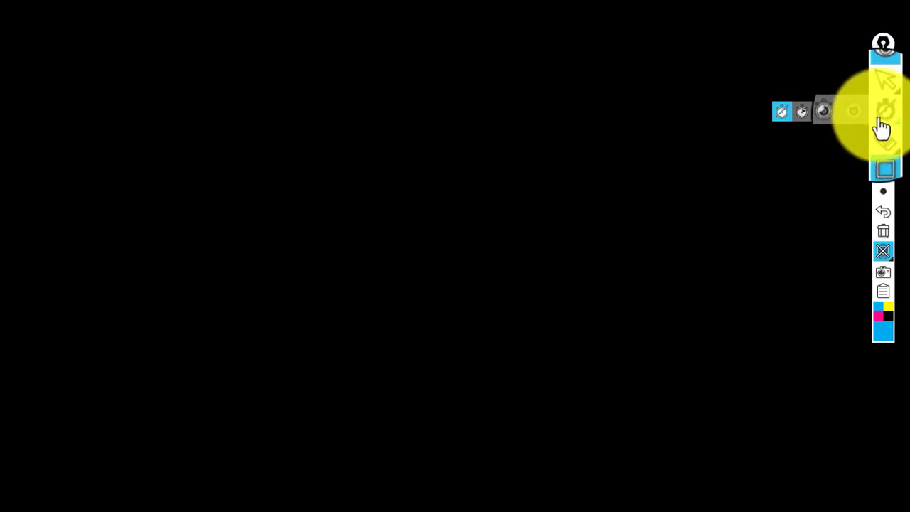
# - Sketch a blue freehand cloud at the left and a tall rectangle to its right
pyautogui.click(820, 131)
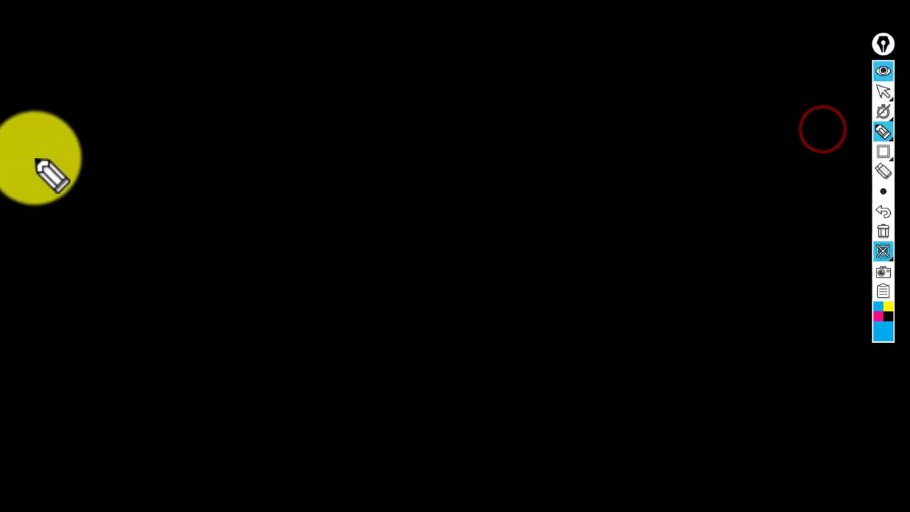
pyautogui.moveTo(26, 128)
pyautogui.mouseDown()
pyautogui.moveTo(92, 135)
pyautogui.moveTo(146, 191)
pyautogui.moveTo(107, 248)
pyautogui.moveTo(56, 214)
pyautogui.moveTo(30, 182)
pyautogui.moveTo(53, 121)
pyautogui.mouseUp()
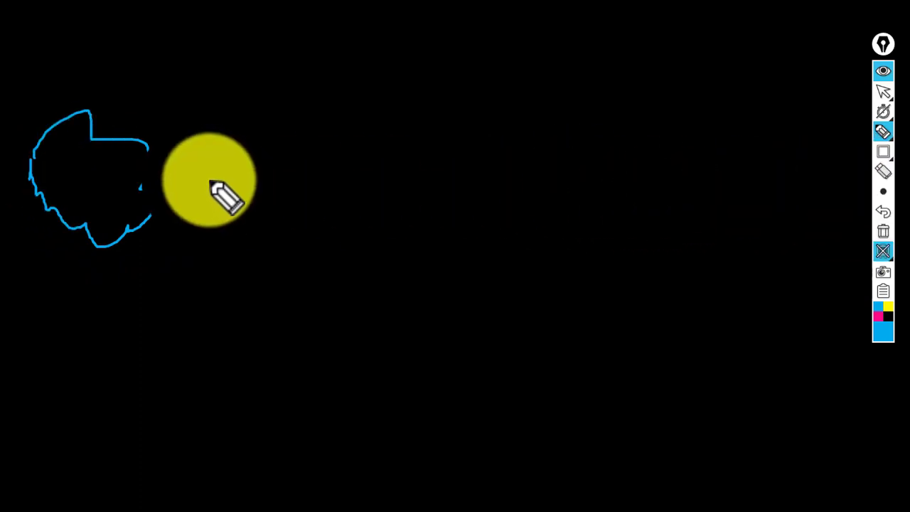
pyautogui.click(888, 163)
pyautogui.click(868, 165)
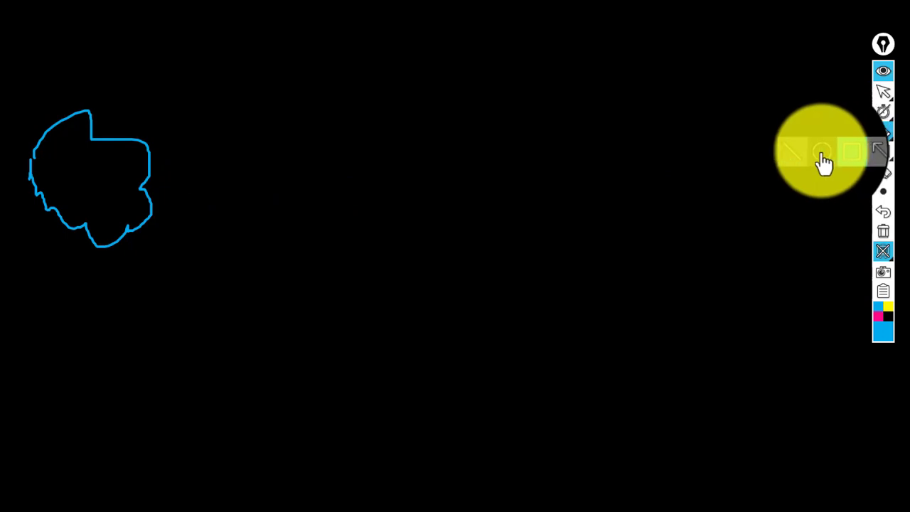
pyautogui.click(848, 160)
pyautogui.moveTo(262, 103)
pyautogui.mouseDown()
pyautogui.moveTo(297, 197)
pyautogui.moveTo(363, 291)
pyautogui.moveTo(381, 291)
pyautogui.moveTo(355, 288)
pyautogui.moveTo(373, 284)
pyautogui.moveTo(363, 290)
pyautogui.moveTo(365, 315)
pyautogui.mouseUp()
# - Draw a straight line joining the cloud to the rectangle
pyautogui.moveTo(884, 155)
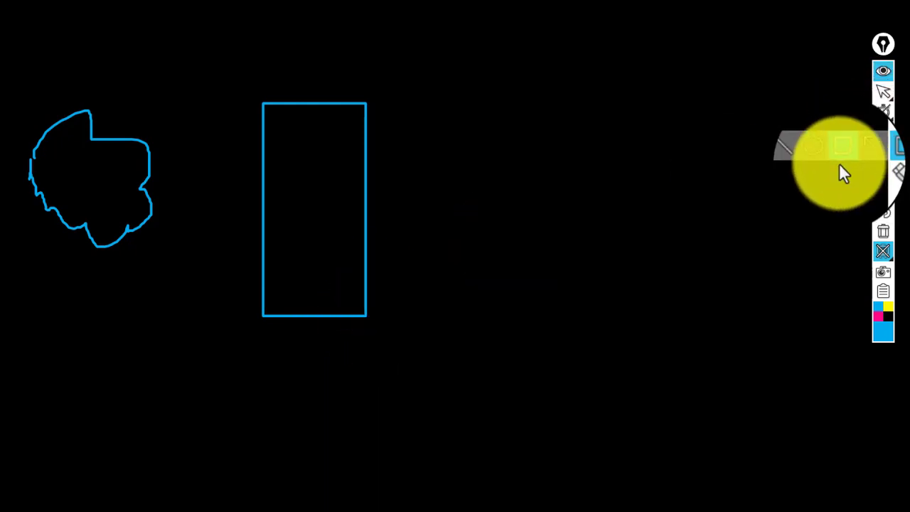
pyautogui.click(809, 156)
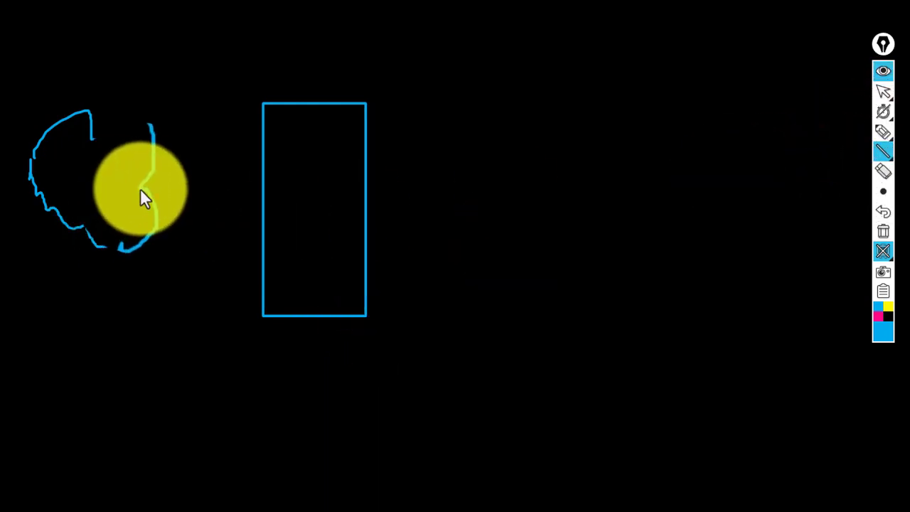
pyautogui.moveTo(137, 188); pyautogui.dragTo(263, 188)
pyautogui.moveTo(889, 162)
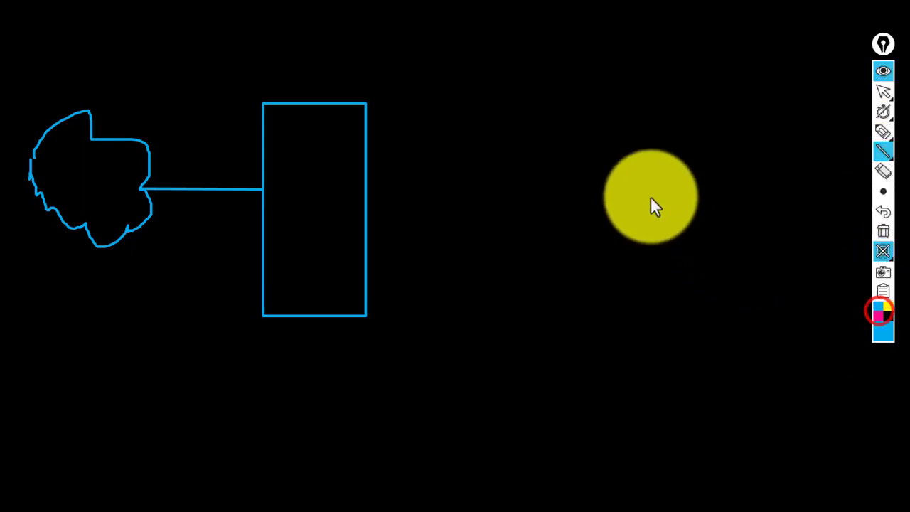
# - Remove a stray diagonal line and draw a pink rectangle on the right of the board
pyautogui.moveTo(575, 149)
pyautogui.mouseDown()
pyautogui.moveTo(633, 239)
pyautogui.moveTo(657, 254)
pyautogui.mouseUp()
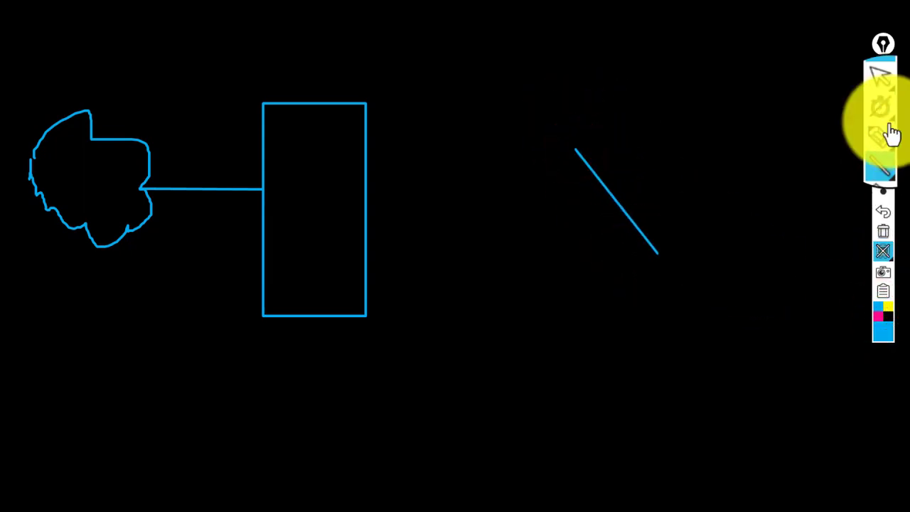
pyautogui.click(883, 207)
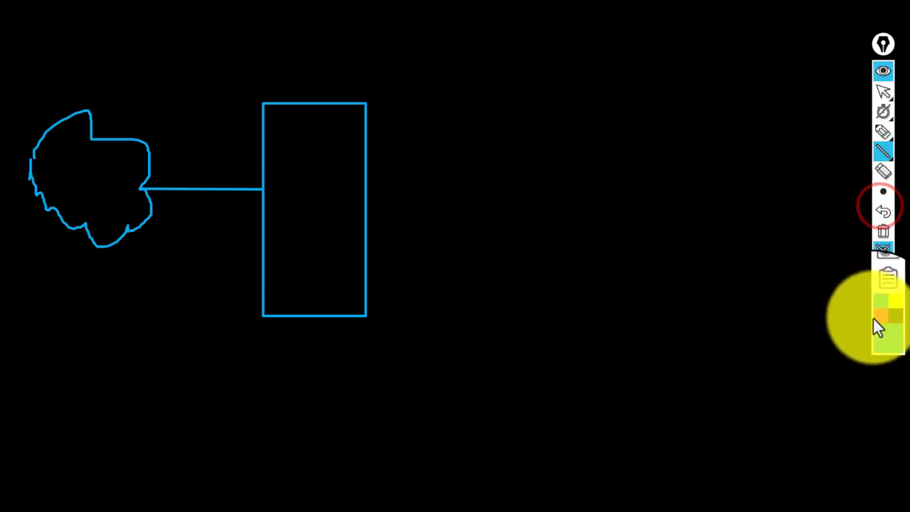
pyautogui.click(877, 320)
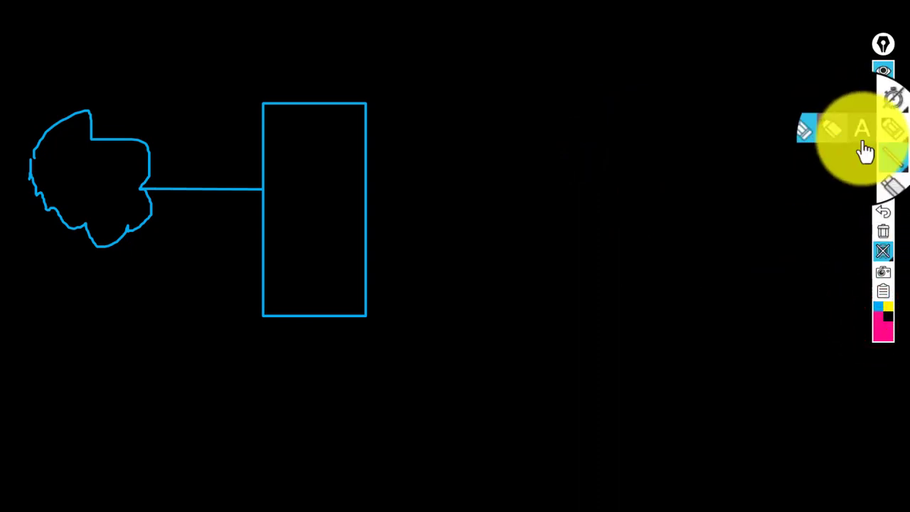
pyautogui.moveTo(887, 199)
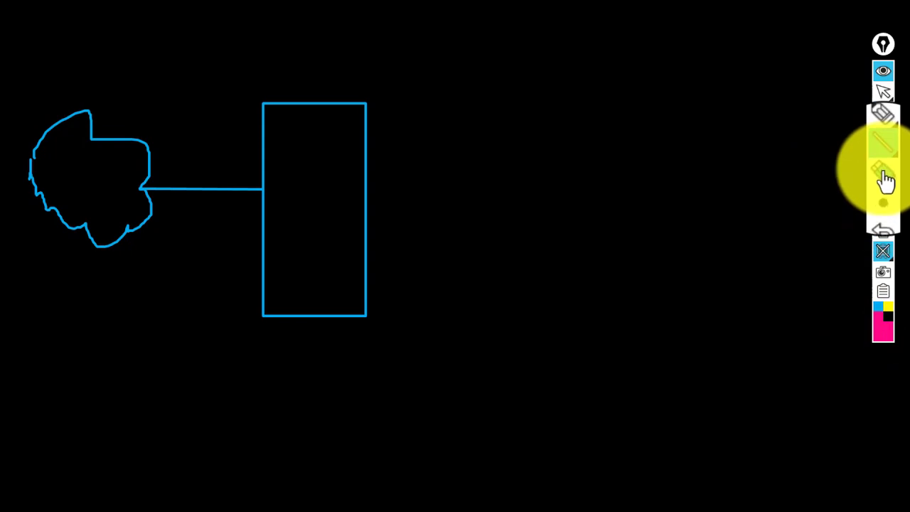
pyautogui.moveTo(883, 167)
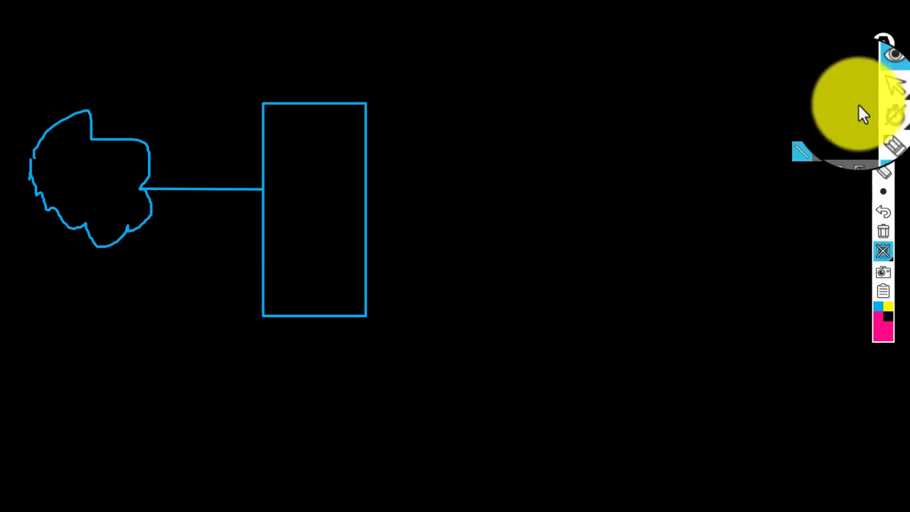
pyautogui.moveTo(897, 117)
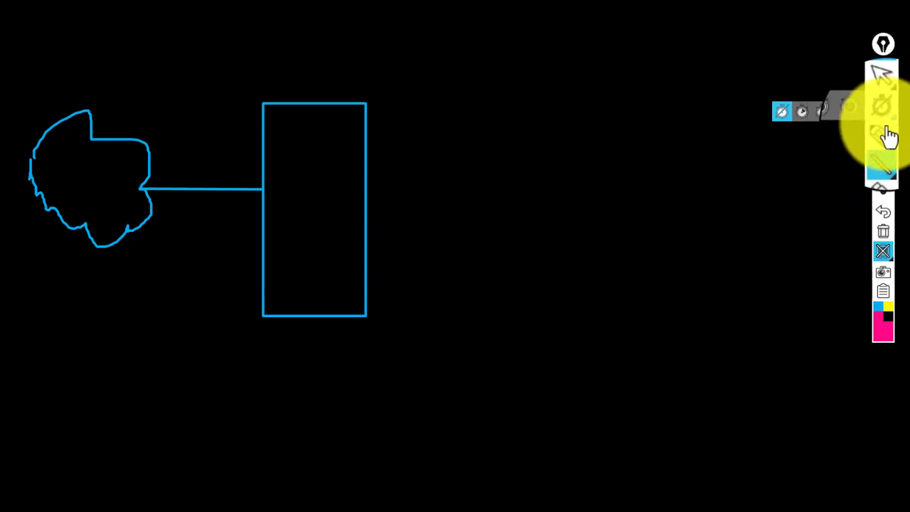
pyautogui.moveTo(891, 140)
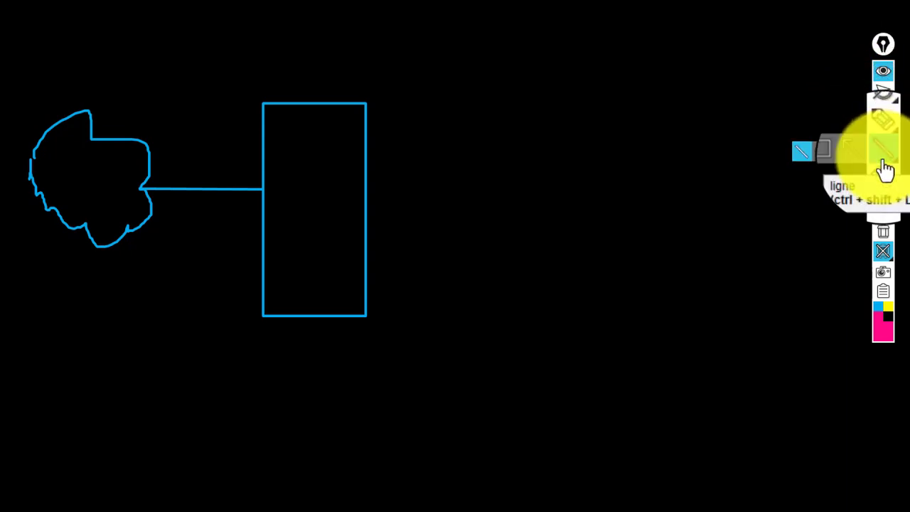
pyautogui.click(844, 158)
pyautogui.moveTo(622, 119); pyautogui.dragTo(815, 265)
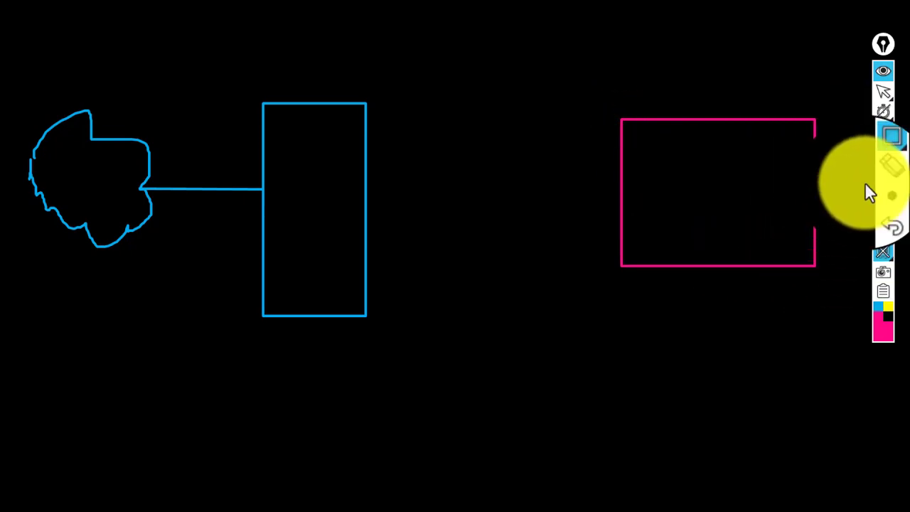
# - Connect the blue and pink rectangles with four parallel pink lines
pyautogui.moveTo(880, 156)
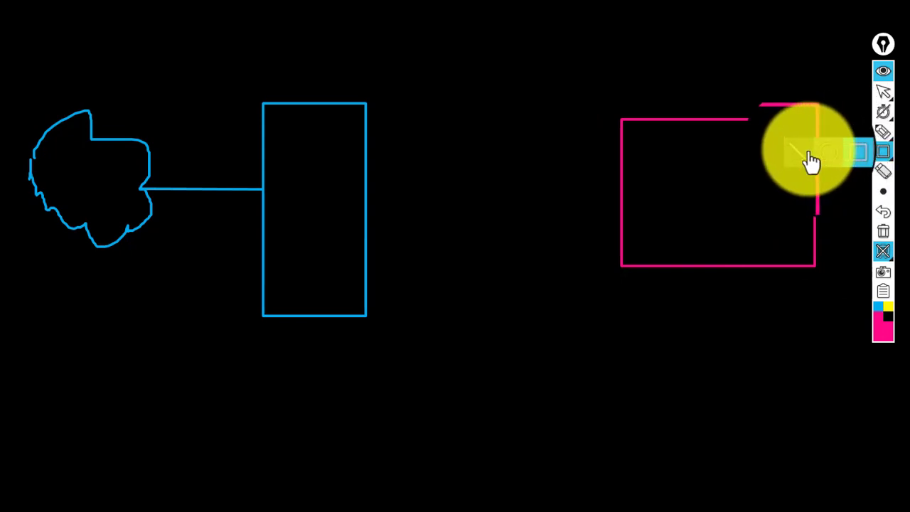
pyautogui.click(808, 149)
pyautogui.moveTo(368, 151); pyautogui.dragTo(619, 150)
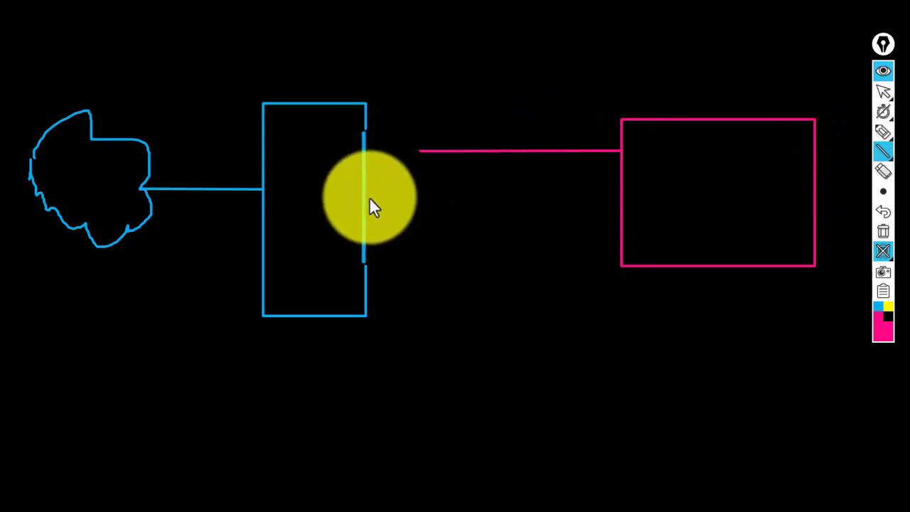
pyautogui.moveTo(368, 197); pyautogui.dragTo(624, 199)
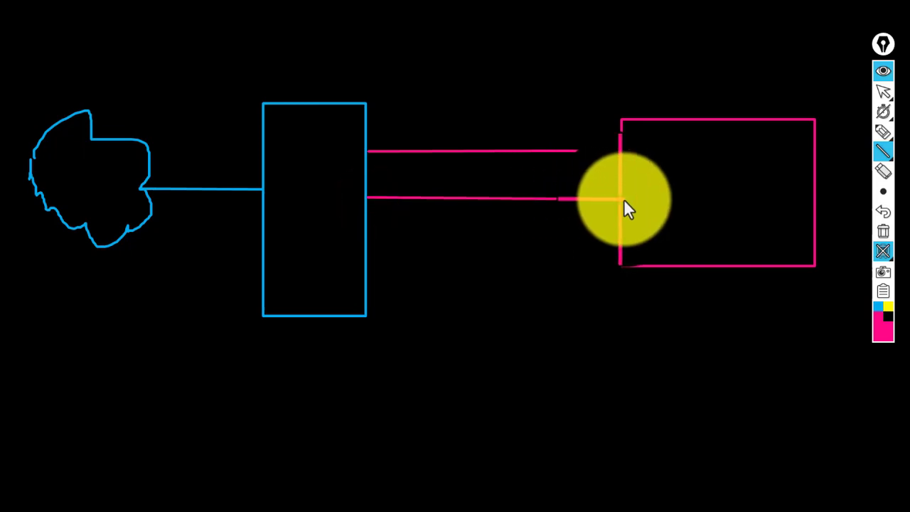
pyautogui.moveTo(364, 231); pyautogui.dragTo(619, 228)
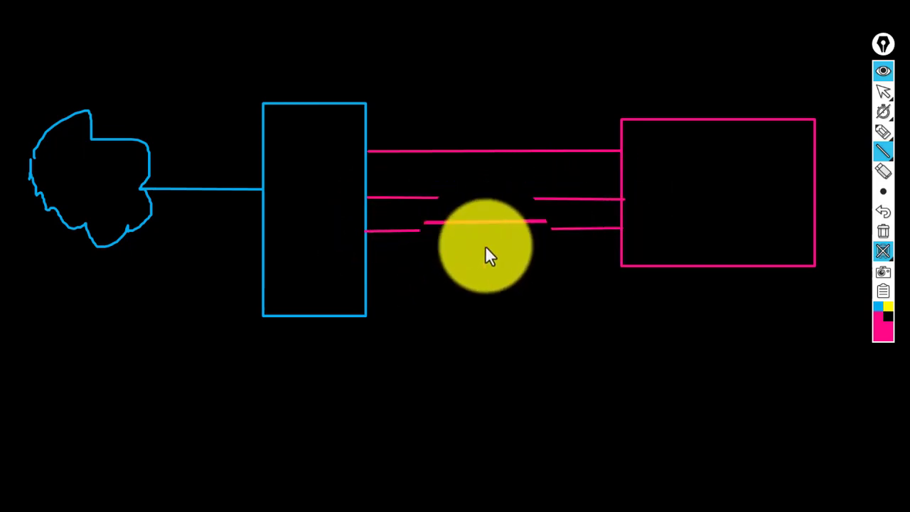
pyautogui.moveTo(365, 257); pyautogui.dragTo(621, 256)
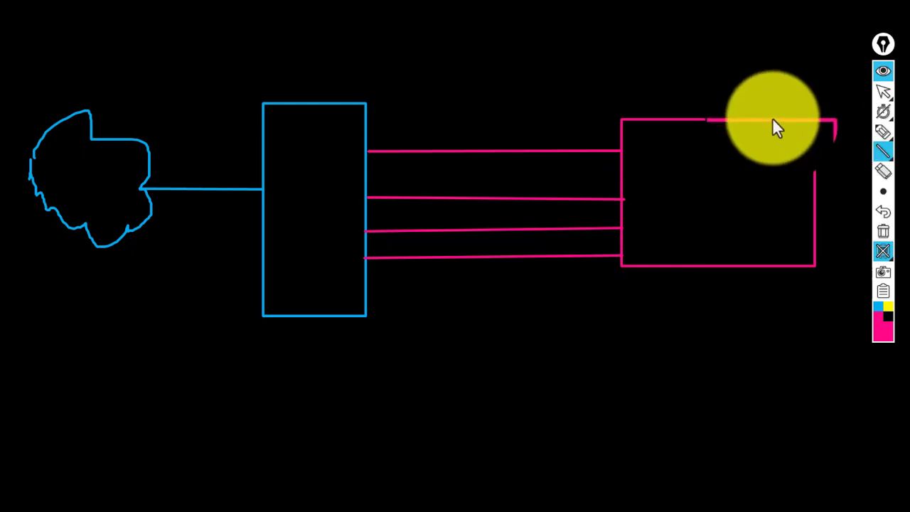
pyautogui.moveTo(888, 107)
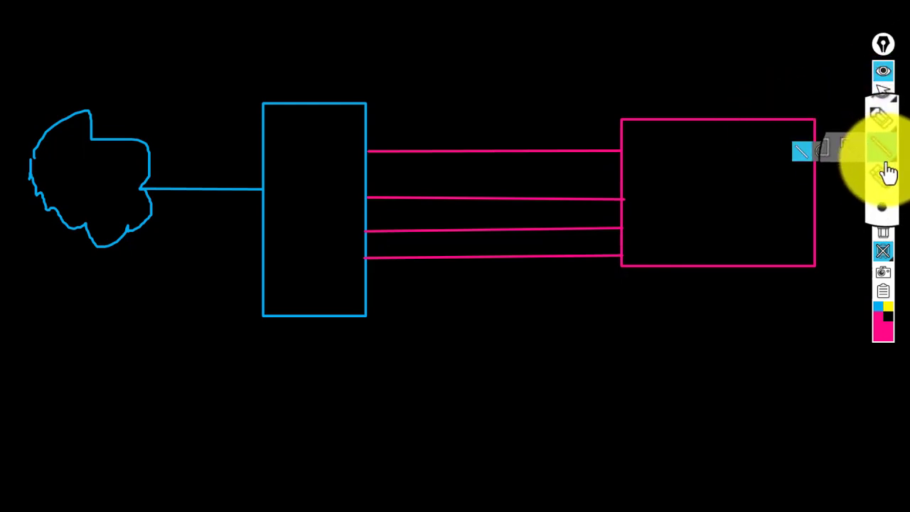
pyautogui.moveTo(888, 158)
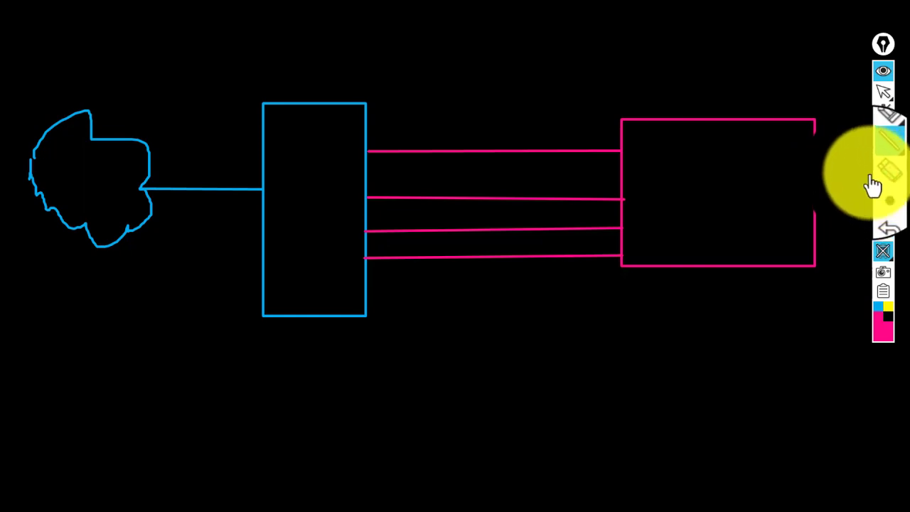
# - Handwrite PF in pink inside the blue box with the pen
pyautogui.moveTo(815, 119)
pyautogui.mouseDown()
pyautogui.moveTo(701, 163)
pyautogui.moveTo(820, 116)
pyautogui.mouseUp()
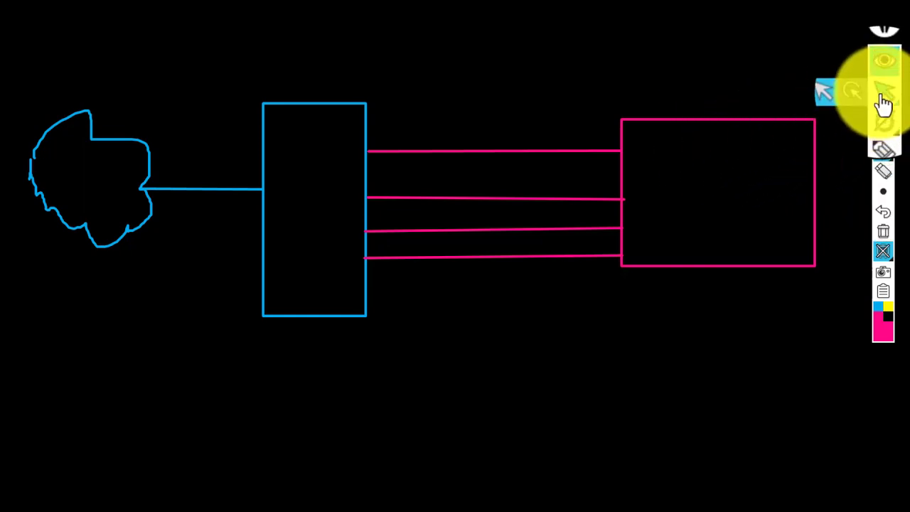
pyautogui.moveTo(886, 146)
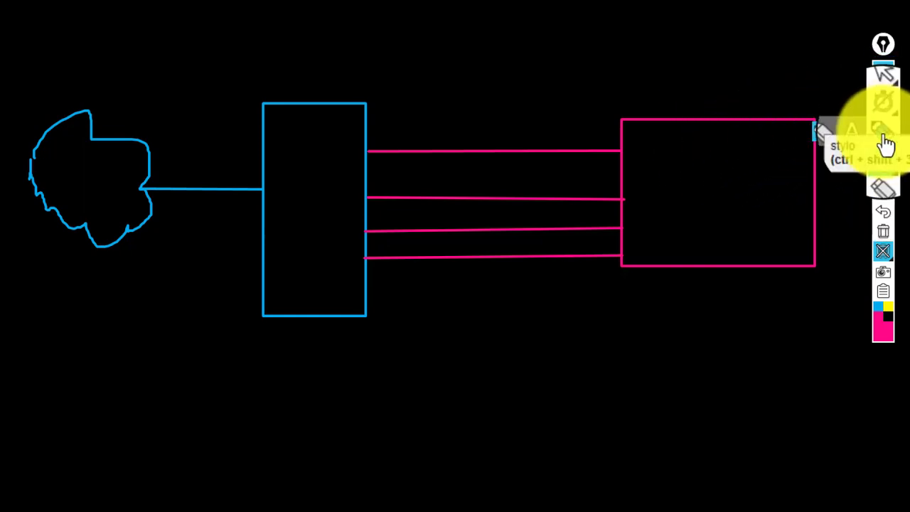
pyautogui.click(823, 135)
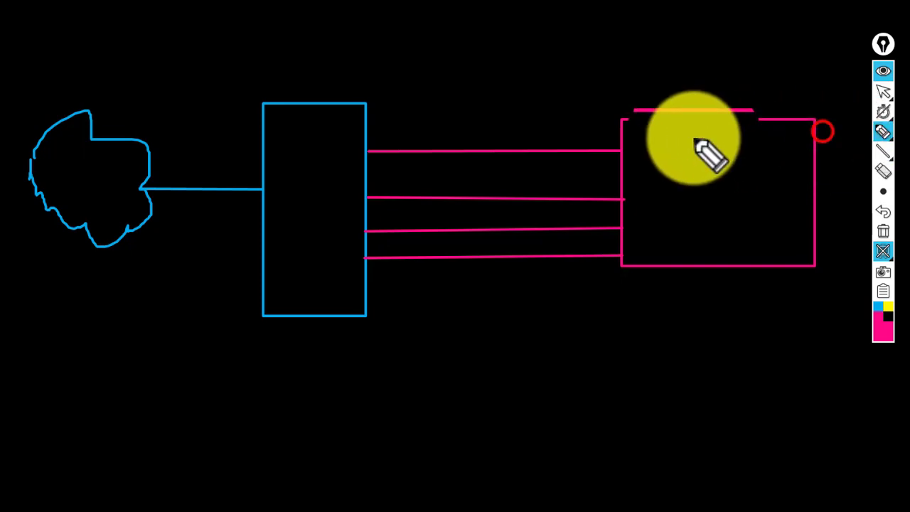
pyautogui.click(275, 174)
pyautogui.moveTo(282, 187)
pyautogui.mouseDown()
pyautogui.moveTo(295, 186)
pyautogui.moveTo(286, 202)
pyautogui.moveTo(308, 170)
pyautogui.moveTo(305, 184)
pyautogui.mouseUp()
pyautogui.click(263, 207)
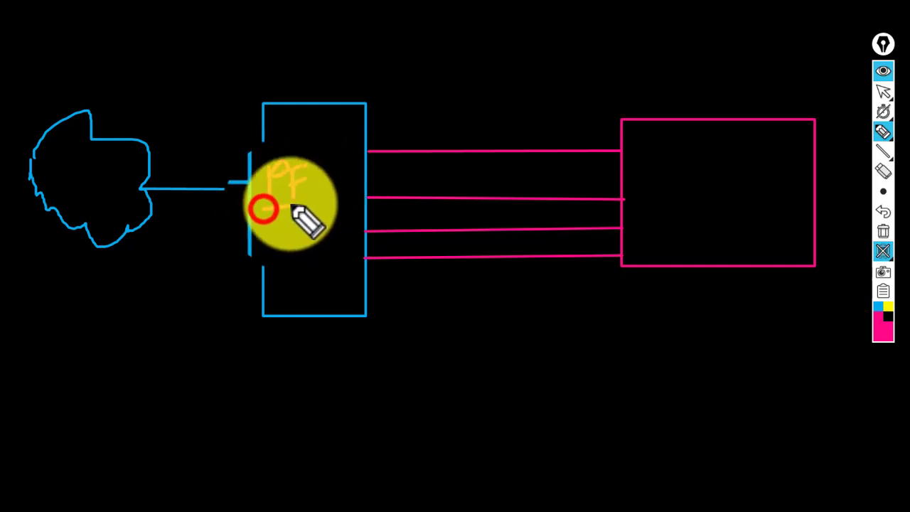
pyautogui.click(271, 215)
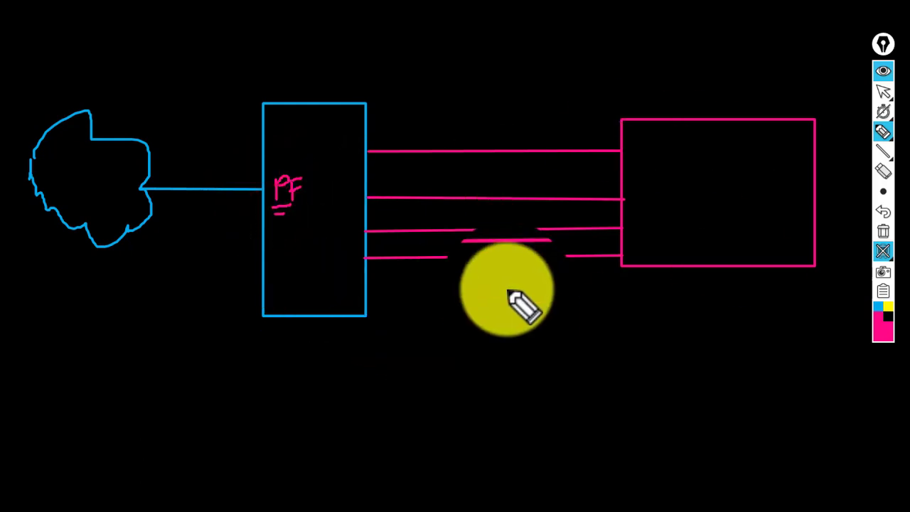
# - Write LAN below the connecting lines and WAN under the cloud
pyautogui.moveTo(522, 282); pyautogui.dragTo(526, 350)
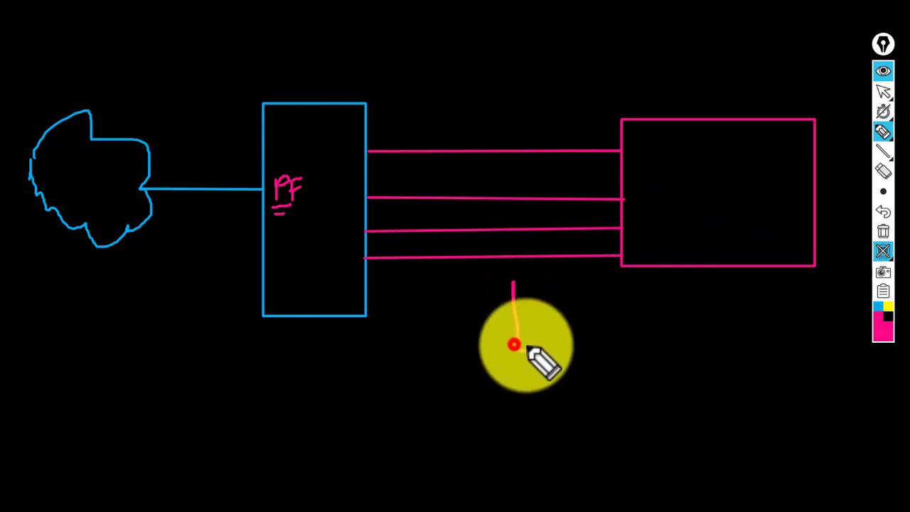
pyautogui.moveTo(499, 285); pyautogui.dragTo(519, 359)
pyautogui.click(551, 322)
pyautogui.moveTo(551, 321)
pyautogui.mouseDown()
pyautogui.moveTo(541, 345)
pyautogui.moveTo(580, 332)
pyautogui.moveTo(579, 353)
pyautogui.moveTo(610, 349)
pyautogui.moveTo(623, 303)
pyautogui.mouseUp()
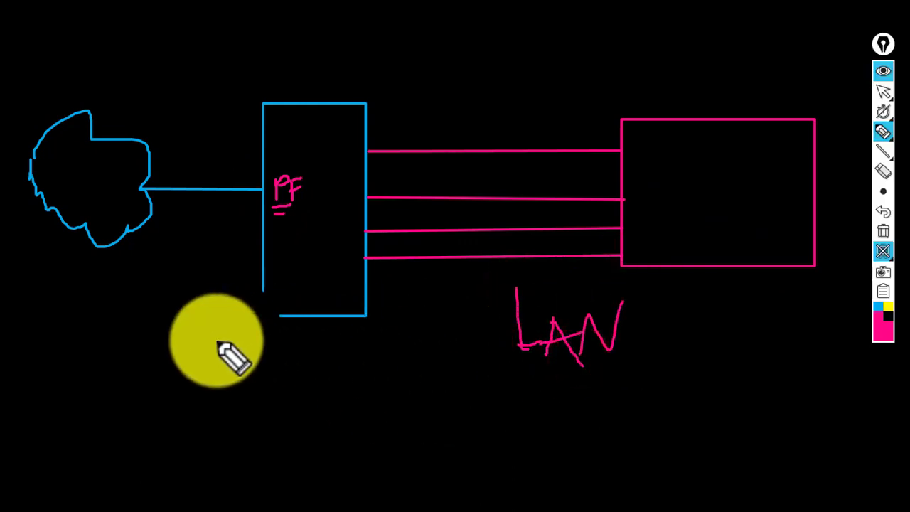
pyautogui.moveTo(98, 271); pyautogui.dragTo(117, 278)
pyautogui.moveTo(127, 313); pyautogui.dragTo(157, 233)
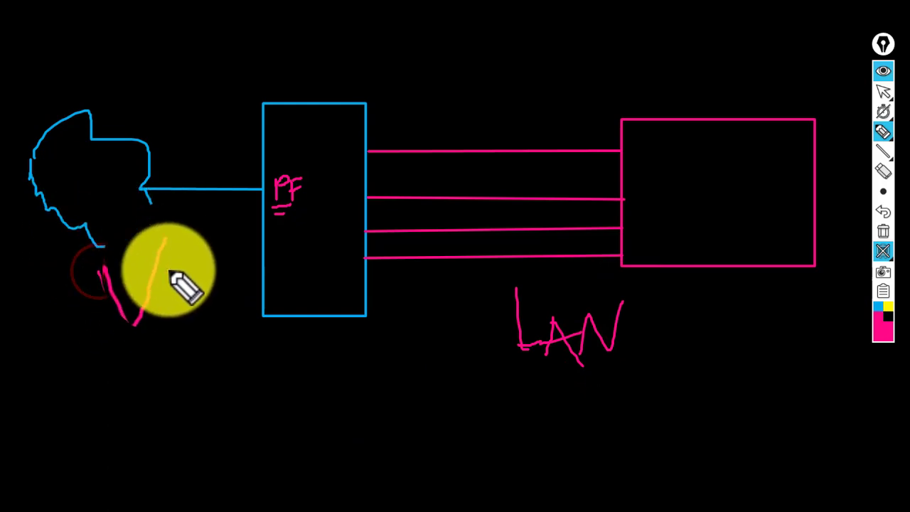
pyautogui.click(166, 255)
pyautogui.moveTo(186, 290)
pyautogui.mouseDown()
pyautogui.moveTo(178, 275)
pyautogui.moveTo(192, 278)
pyautogui.moveTo(213, 249)
pyautogui.mouseUp()
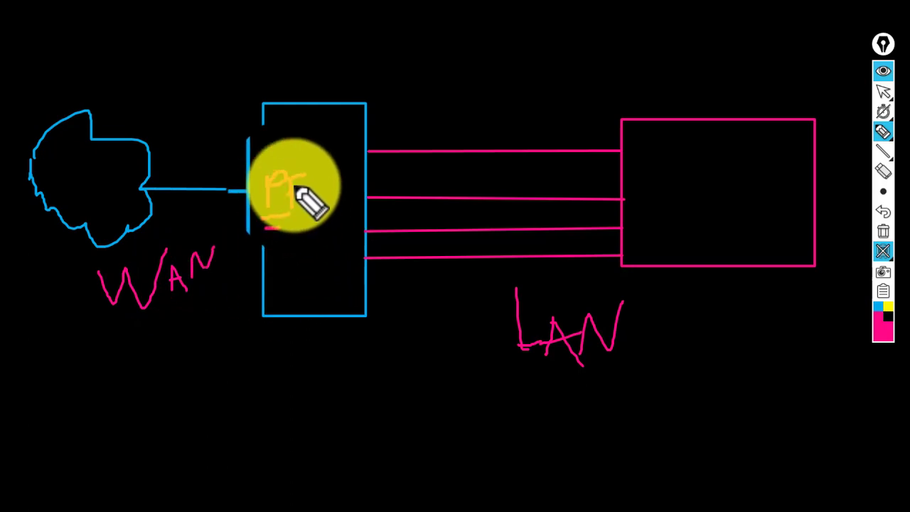
# - Draw a circle around the PF label
pyautogui.click(295, 155)
pyautogui.moveTo(272, 204)
pyautogui.mouseDown()
pyautogui.moveTo(305, 217)
pyautogui.moveTo(328, 168)
pyautogui.moveTo(303, 158)
pyautogui.moveTo(273, 162)
pyautogui.mouseUp()
pyautogui.click(672, 185)
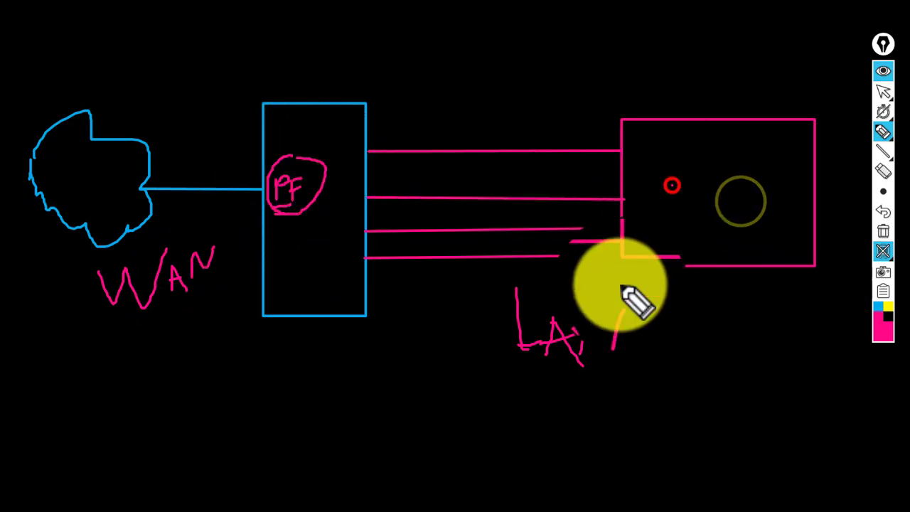
# - Switch to red ink and draw a circle in the pink box, arcs to PF, and a small screen
pyautogui.click(884, 332)
pyautogui.click(864, 230)
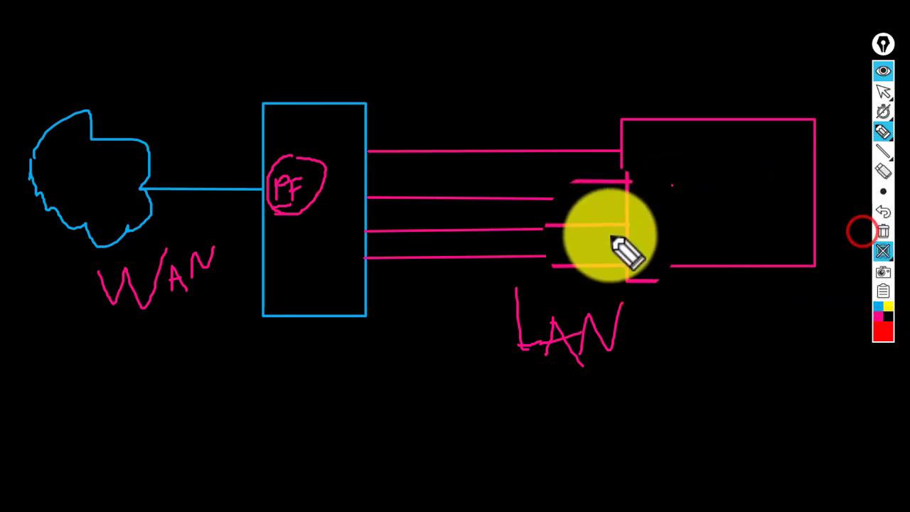
pyautogui.moveTo(675, 161)
pyautogui.mouseDown()
pyautogui.moveTo(702, 200)
pyautogui.moveTo(721, 154)
pyautogui.moveTo(737, 164)
pyautogui.moveTo(676, 132)
pyautogui.moveTo(691, 187)
pyautogui.moveTo(733, 161)
pyautogui.moveTo(693, 174)
pyautogui.moveTo(582, 96)
pyautogui.moveTo(439, 104)
pyautogui.moveTo(361, 135)
pyautogui.moveTo(376, 84)
pyautogui.moveTo(370, 34)
pyautogui.moveTo(386, 88)
pyautogui.moveTo(441, 94)
pyautogui.moveTo(433, 21)
pyautogui.moveTo(370, 23)
pyautogui.moveTo(363, 30)
pyautogui.moveTo(376, 57)
pyautogui.mouseUp()
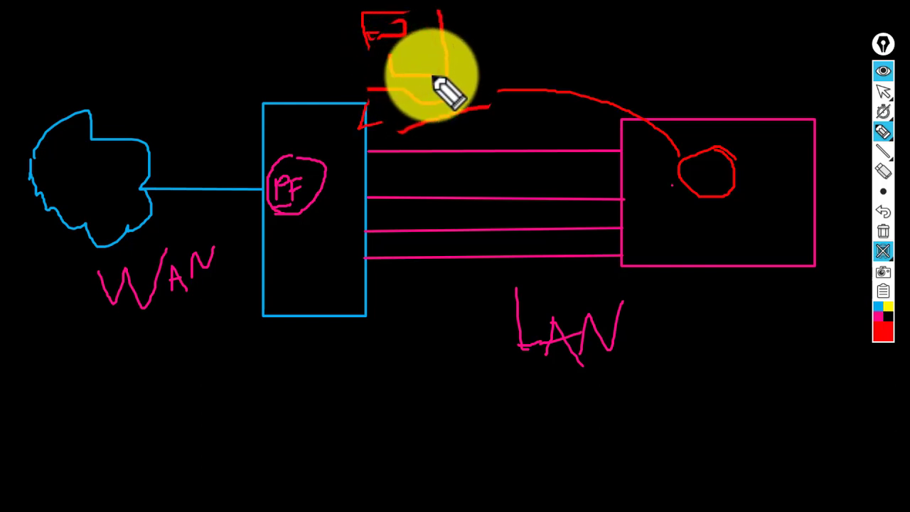
pyautogui.moveTo(406, 65)
pyautogui.mouseDown()
pyautogui.moveTo(373, 76)
pyautogui.moveTo(394, 43)
pyautogui.mouseUp()
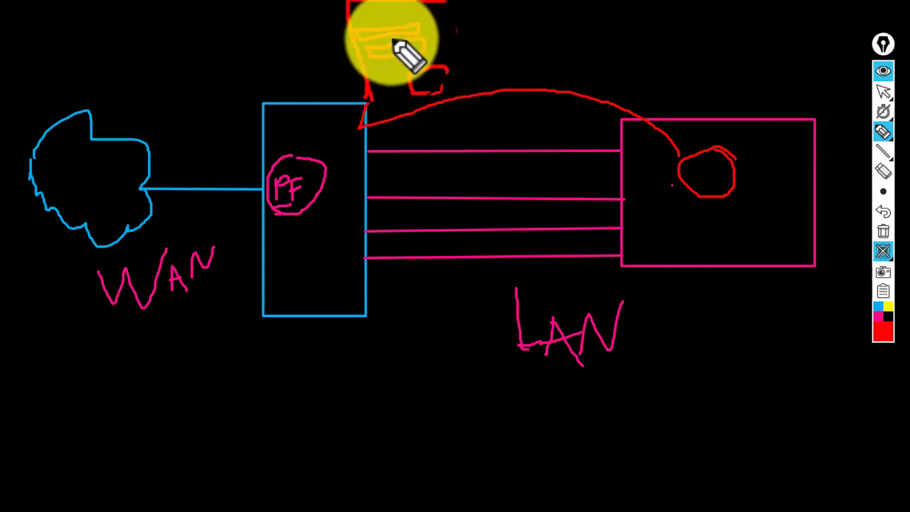
pyautogui.moveTo(445, 71)
pyautogui.mouseDown()
pyautogui.moveTo(465, 156)
pyautogui.moveTo(441, 51)
pyautogui.moveTo(583, 260)
pyautogui.moveTo(663, 168)
pyautogui.moveTo(482, 244)
pyautogui.moveTo(263, 206)
pyautogui.mouseUp()
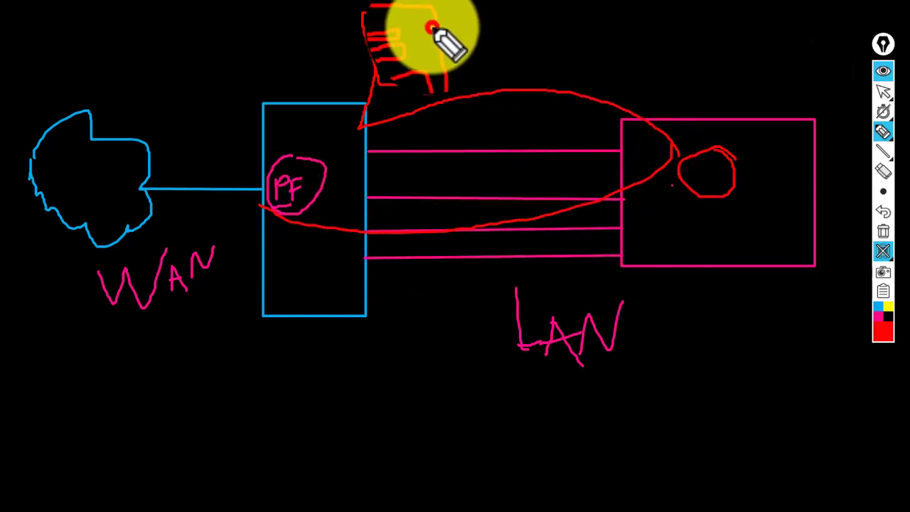
pyautogui.moveTo(432, 28)
pyautogui.mouseDown()
pyautogui.moveTo(499, 22)
pyautogui.moveTo(440, 42)
pyautogui.moveTo(510, 37)
pyautogui.moveTo(469, 75)
pyautogui.moveTo(387, 63)
pyautogui.moveTo(455, 69)
pyautogui.moveTo(447, 60)
pyautogui.moveTo(439, 77)
pyautogui.mouseUp()
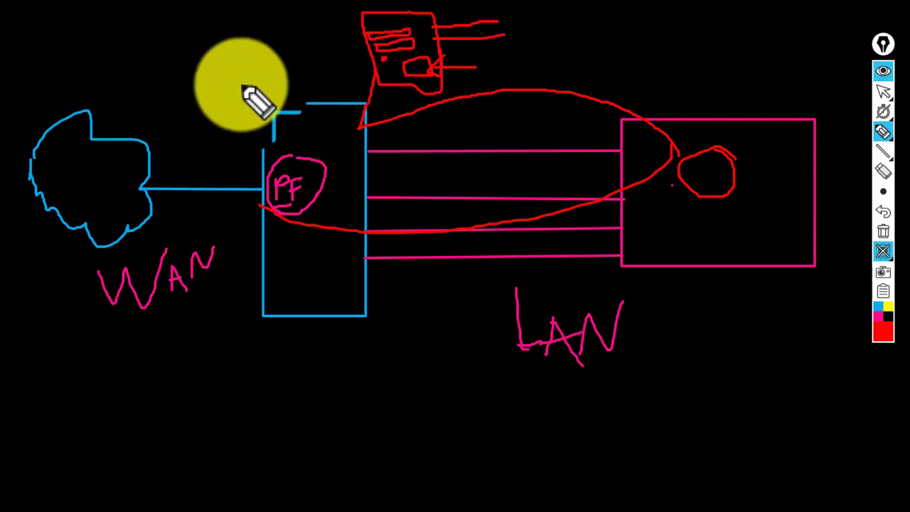
# - In red, close the loop through PF and the LAN box, mark a P, and add a top-right note
pyautogui.click(271, 173)
pyautogui.click(225, 239)
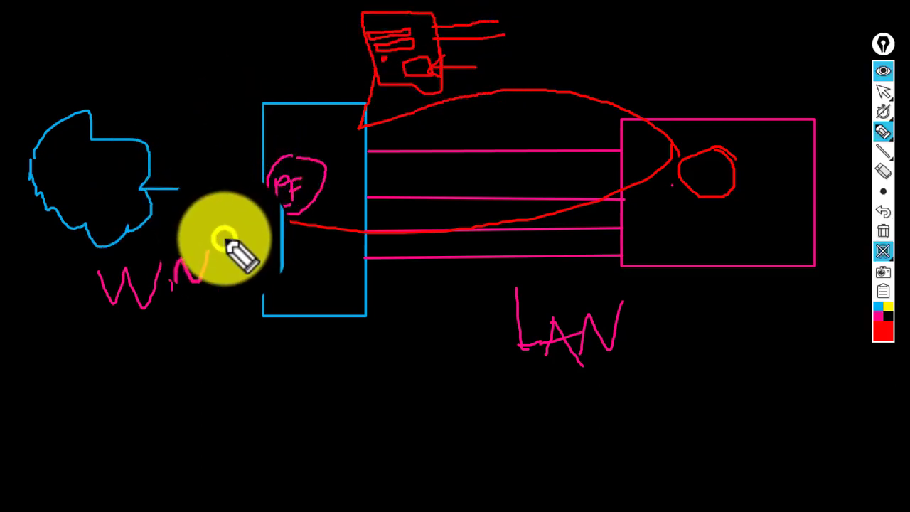
pyautogui.moveTo(669, 193); pyautogui.dragTo(599, 214)
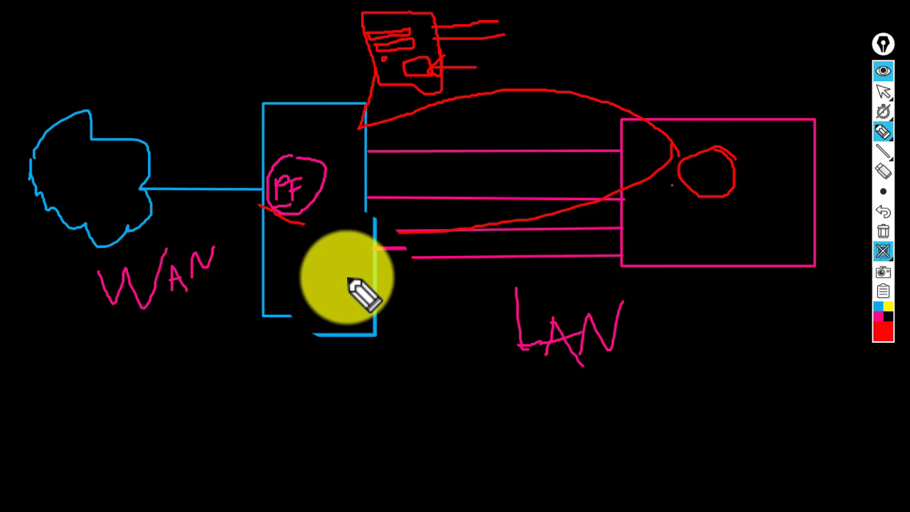
pyautogui.moveTo(274, 226); pyautogui.dragTo(402, 239)
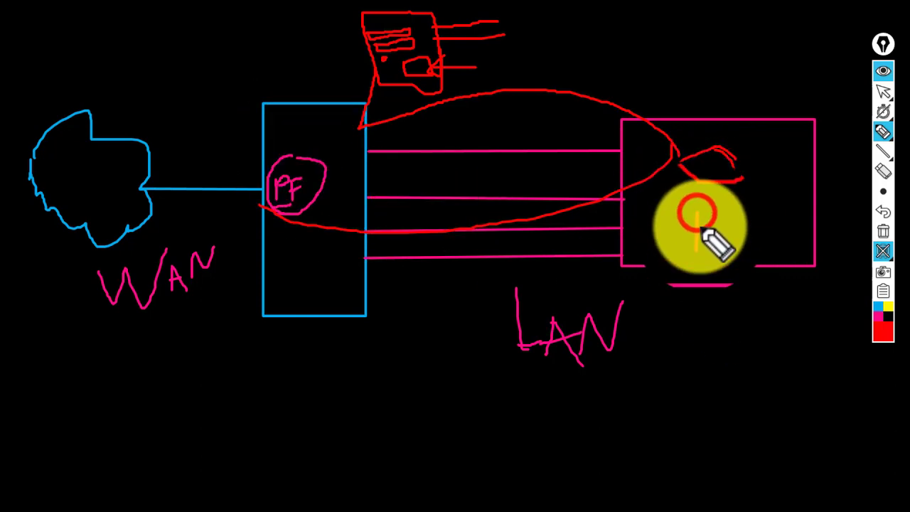
pyautogui.moveTo(715, 239)
pyautogui.mouseDown()
pyautogui.moveTo(707, 244)
pyautogui.moveTo(725, 209)
pyautogui.moveTo(718, 238)
pyautogui.mouseUp()
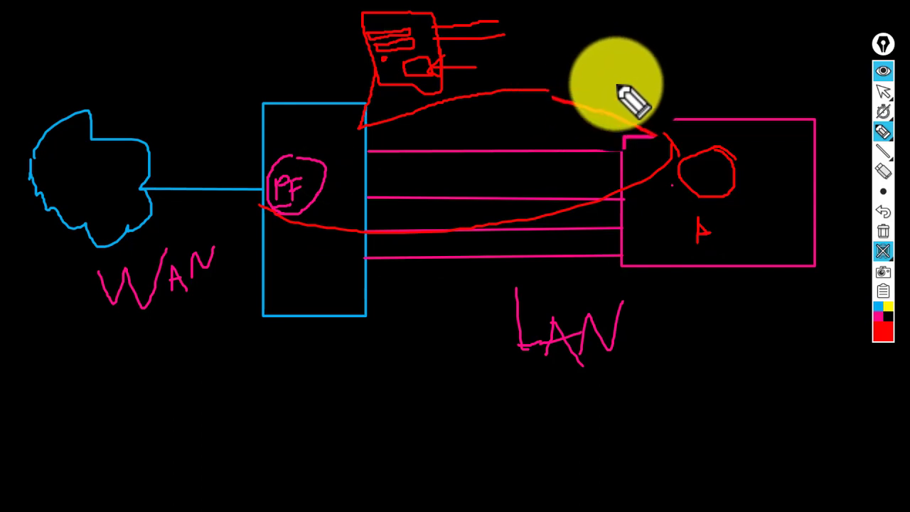
pyautogui.moveTo(619, 89)
pyautogui.mouseDown()
pyautogui.moveTo(644, 43)
pyautogui.moveTo(664, 59)
pyautogui.moveTo(665, 39)
pyautogui.moveTo(691, 69)
pyautogui.moveTo(677, 35)
pyautogui.moveTo(724, 28)
pyautogui.moveTo(732, 66)
pyautogui.moveTo(748, 50)
pyautogui.moveTo(681, 97)
pyautogui.moveTo(605, 41)
pyautogui.moveTo(654, 81)
pyautogui.moveTo(767, 32)
pyautogui.moveTo(616, 24)
pyautogui.moveTo(676, 83)
pyautogui.moveTo(665, 106)
pyautogui.mouseUp()
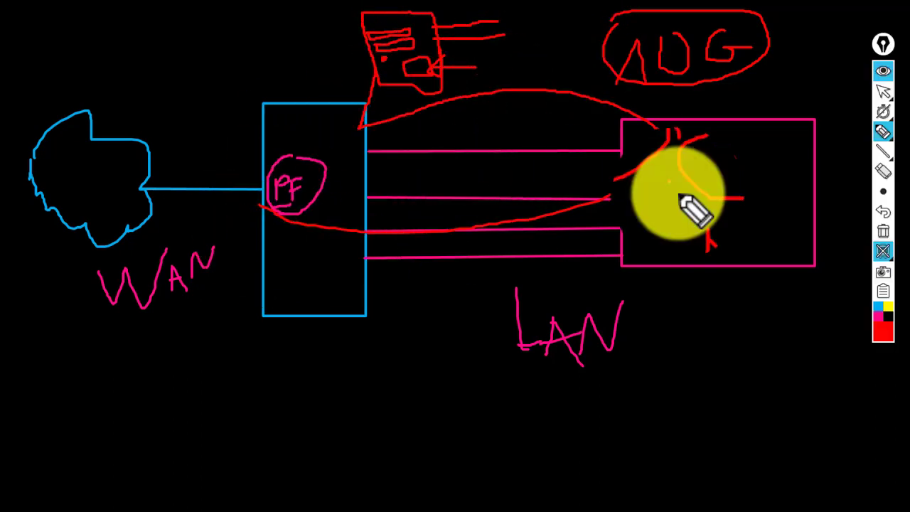
pyautogui.moveTo(681, 197)
pyautogui.mouseDown()
pyautogui.moveTo(711, 230)
pyautogui.moveTo(701, 213)
pyautogui.moveTo(693, 238)
pyautogui.moveTo(705, 243)
pyautogui.moveTo(711, 226)
pyautogui.moveTo(698, 212)
pyautogui.mouseUp()
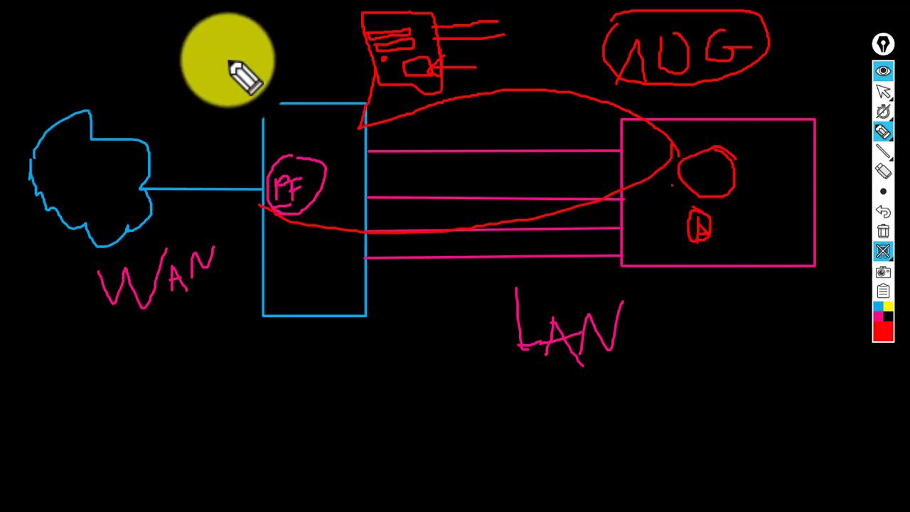
pyautogui.moveTo(148, 29)
pyautogui.mouseDown()
pyautogui.moveTo(197, 36)
pyautogui.moveTo(208, 51)
pyautogui.moveTo(215, 34)
pyautogui.moveTo(287, 39)
pyautogui.mouseUp()
pyautogui.moveTo(230, 102)
pyautogui.mouseDown()
pyautogui.moveTo(223, 128)
pyautogui.moveTo(209, 97)
pyautogui.moveTo(226, 102)
pyautogui.moveTo(253, 77)
pyautogui.moveTo(264, 82)
pyautogui.moveTo(272, 93)
pyautogui.moveTo(254, 130)
pyautogui.moveTo(270, 116)
pyautogui.moveTo(274, 158)
pyautogui.moveTo(244, 121)
pyautogui.mouseUp()
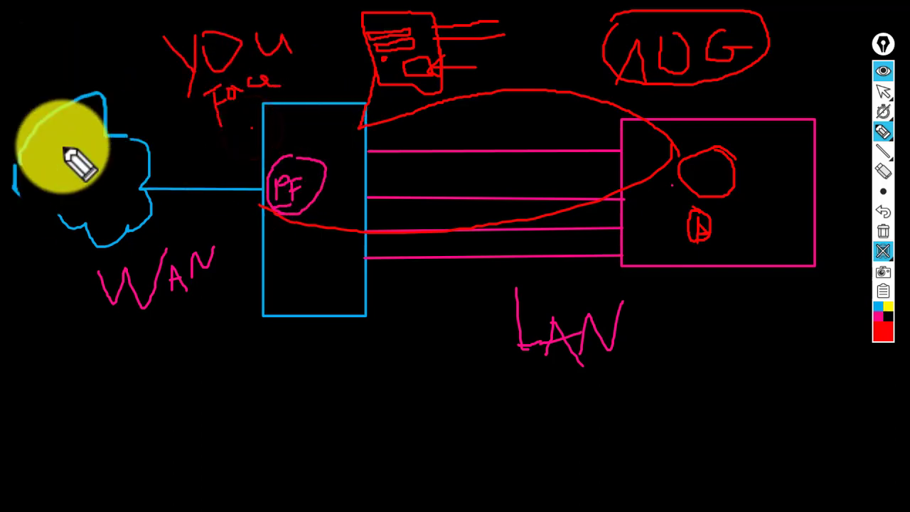
pyautogui.moveTo(265, 268); pyautogui.dragTo(189, 241)
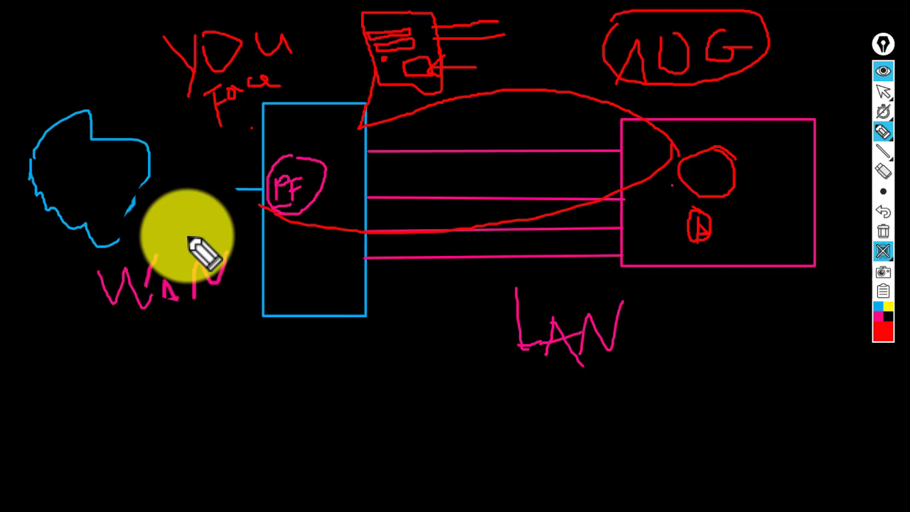
pyautogui.moveTo(203, 252)
pyautogui.mouseDown()
pyautogui.moveTo(197, 319)
pyautogui.moveTo(203, 291)
pyautogui.moveTo(538, 239)
pyautogui.moveTo(377, 255)
pyautogui.mouseUp()
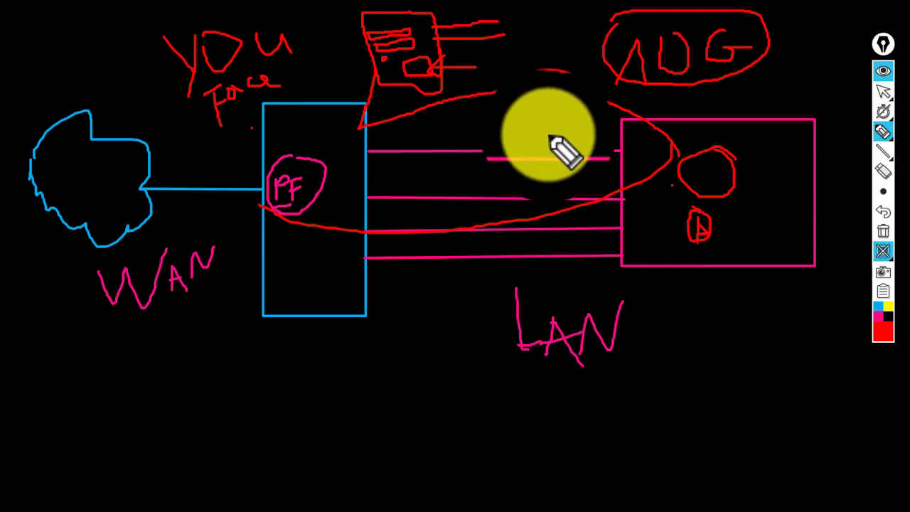
# - Complete the red mark in the LAN box and start notes reading VMware 17.0.5 below the diagram
pyautogui.click(882, 255)
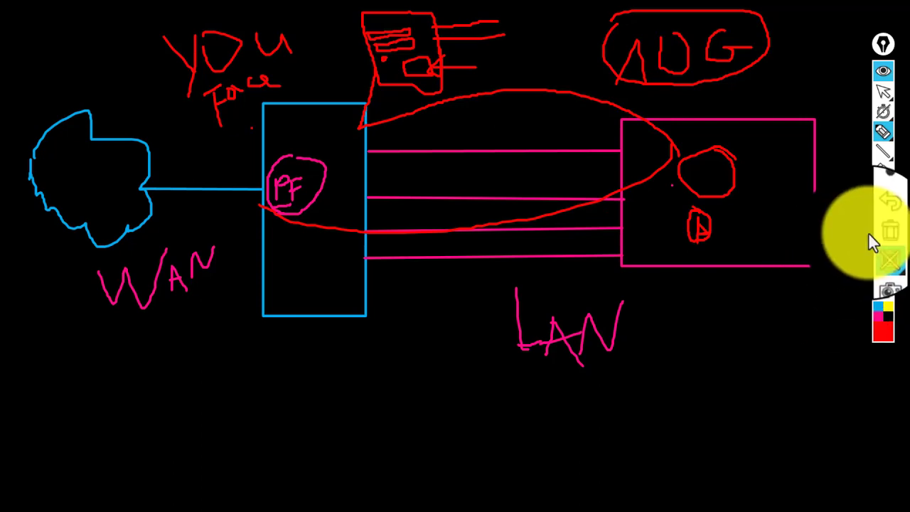
pyautogui.moveTo(690, 208); pyautogui.dragTo(700, 240)
pyautogui.moveTo(880, 295)
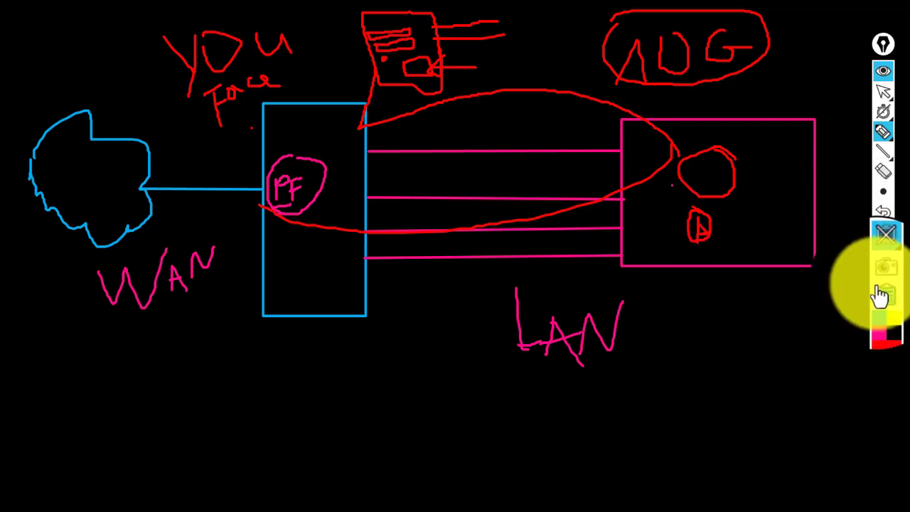
pyautogui.moveTo(886, 262)
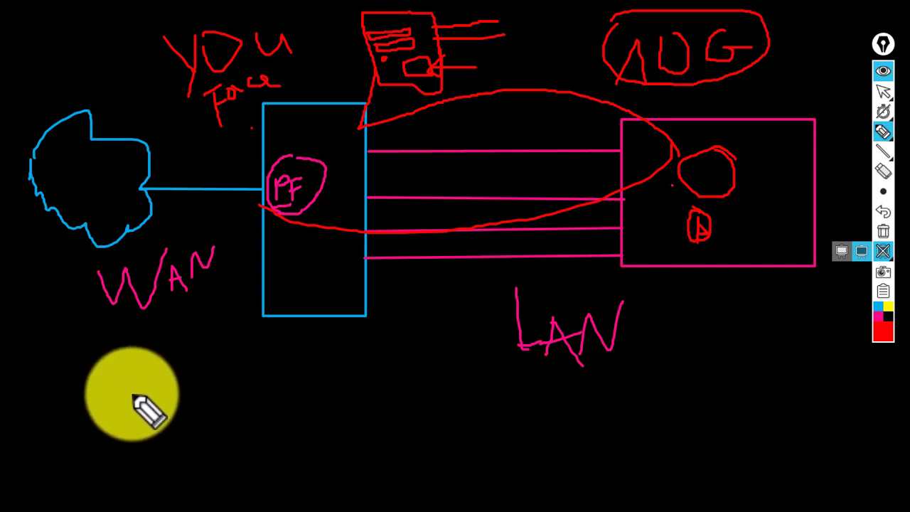
pyautogui.moveTo(133, 394)
pyautogui.mouseDown()
pyautogui.moveTo(150, 412)
pyautogui.moveTo(171, 398)
pyautogui.moveTo(181, 405)
pyautogui.moveTo(202, 373)
pyautogui.moveTo(209, 404)
pyautogui.moveTo(216, 374)
pyautogui.moveTo(257, 388)
pyautogui.moveTo(284, 375)
pyautogui.moveTo(268, 374)
pyautogui.moveTo(322, 367)
pyautogui.moveTo(384, 377)
pyautogui.moveTo(394, 357)
pyautogui.moveTo(434, 378)
pyautogui.moveTo(448, 366)
pyautogui.moveTo(480, 370)
pyautogui.moveTo(472, 366)
pyautogui.moveTo(494, 342)
pyautogui.moveTo(509, 357)
pyautogui.moveTo(519, 340)
pyautogui.moveTo(491, 363)
pyautogui.moveTo(390, 393)
pyautogui.moveTo(433, 382)
pyautogui.moveTo(391, 365)
pyautogui.moveTo(400, 379)
pyautogui.moveTo(389, 391)
pyautogui.moveTo(405, 382)
pyautogui.moveTo(159, 451)
pyautogui.moveTo(306, 427)
pyautogui.moveTo(256, 476)
pyautogui.moveTo(187, 459)
pyautogui.moveTo(183, 472)
pyautogui.moveTo(164, 430)
pyautogui.moveTo(170, 443)
pyautogui.moveTo(195, 422)
pyautogui.moveTo(242, 424)
pyautogui.moveTo(252, 404)
pyautogui.moveTo(248, 419)
pyautogui.moveTo(267, 414)
pyautogui.mouseUp()
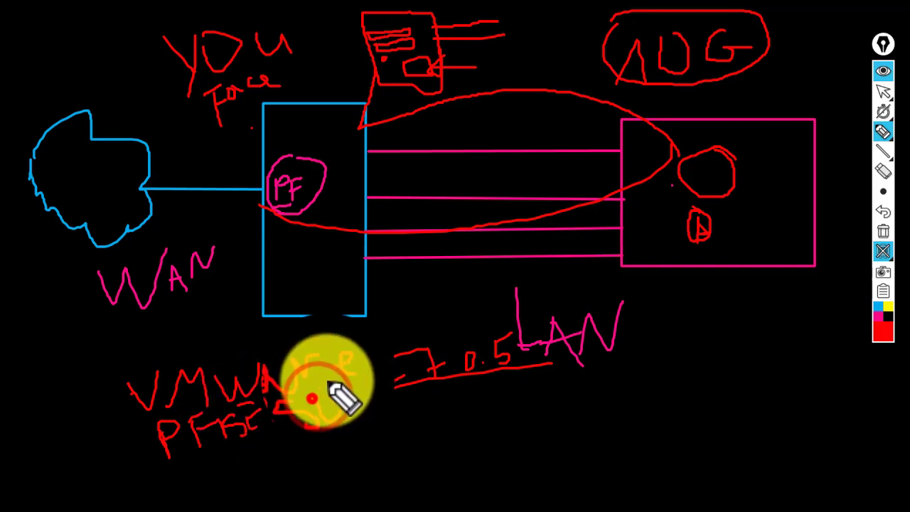
# - Add PFSENSE and more characters to the red notes, then circle the 4
pyautogui.moveTo(330, 393); pyautogui.dragTo(337, 385)
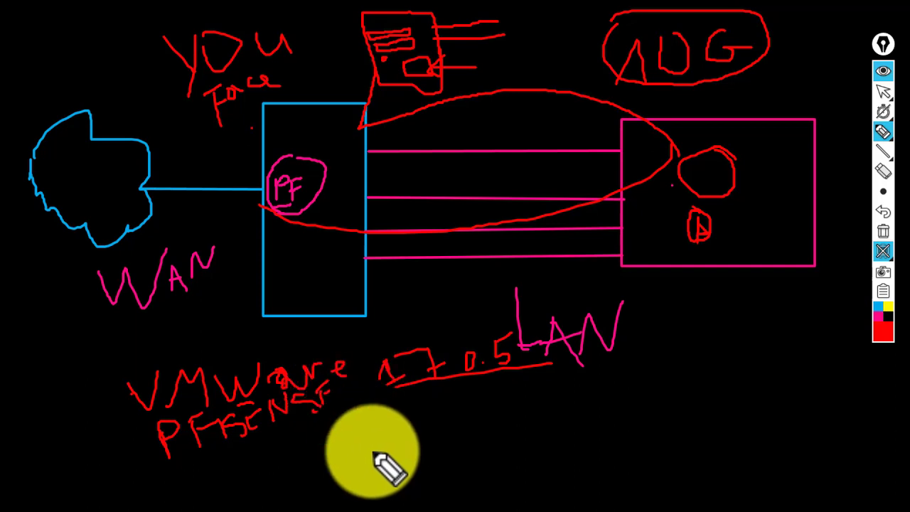
pyautogui.moveTo(345, 400)
pyautogui.mouseDown()
pyautogui.moveTo(367, 418)
pyautogui.moveTo(372, 406)
pyautogui.moveTo(383, 427)
pyautogui.mouseUp()
pyautogui.moveTo(360, 412); pyautogui.dragTo(389, 408)
pyautogui.moveTo(402, 350); pyautogui.dragTo(390, 383)
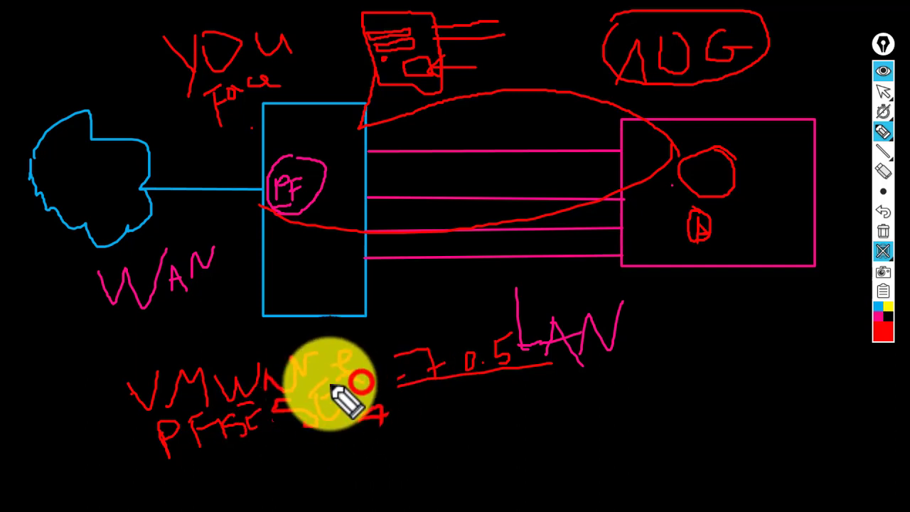
pyautogui.moveTo(348, 425); pyautogui.dragTo(386, 398)
pyautogui.moveTo(280, 406); pyautogui.dragTo(178, 433)
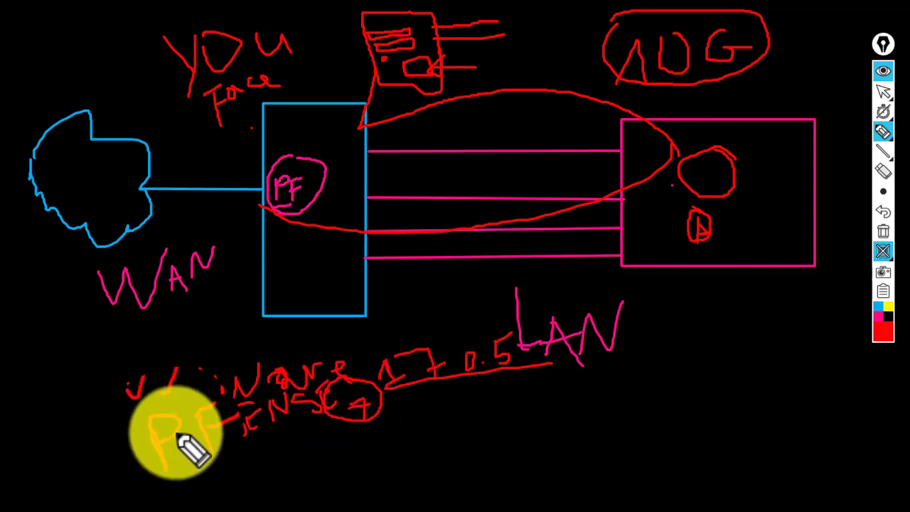
# - Undo the last five stray strokes with Ctrl+Z
pyautogui.hotkey('ctrl', 'z')
pyautogui.hotkey('ctrl', 'z')
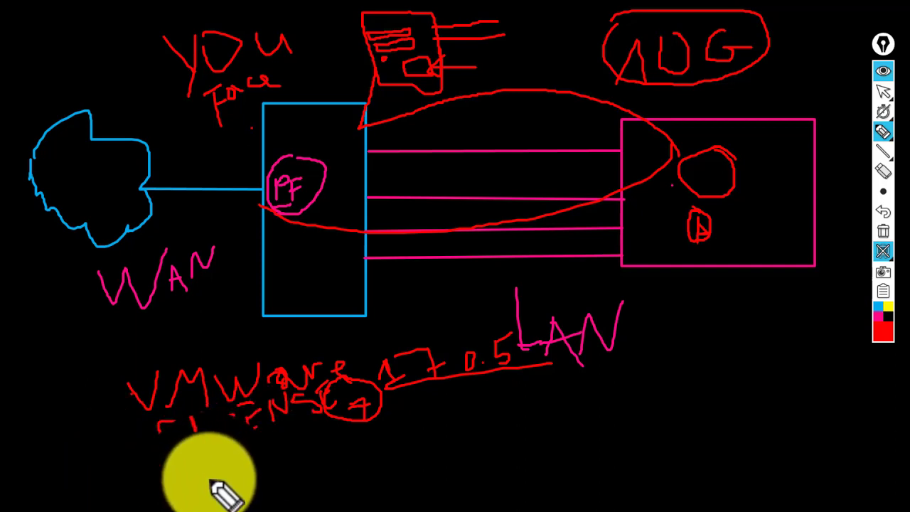
pyautogui.hotkey('ctrl', 'z')
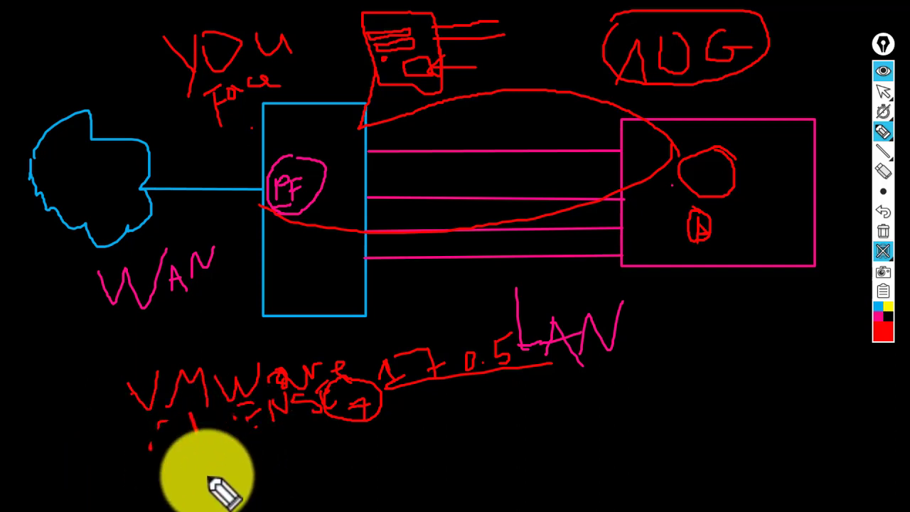
pyautogui.hotkey('ctrl', 'z')
pyautogui.hotkey('ctrl', 'z')
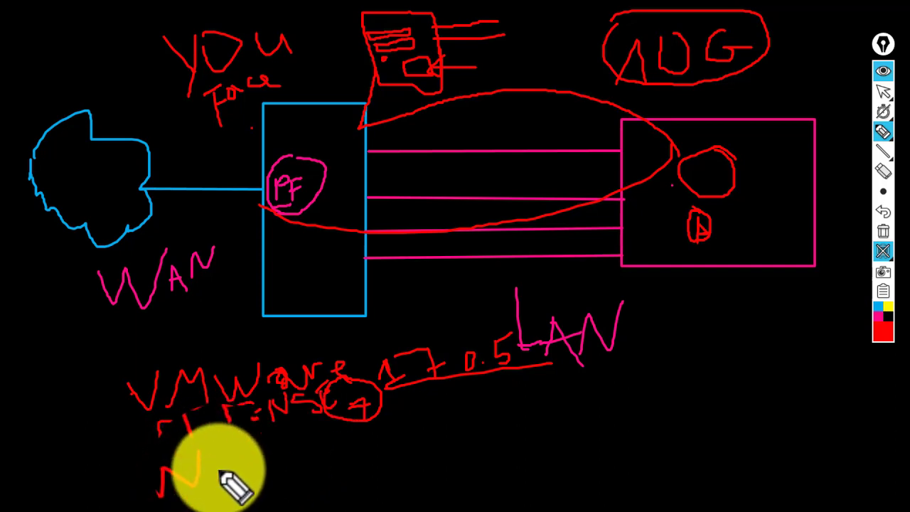
pyautogui.hotkey('ctrl', 'z')
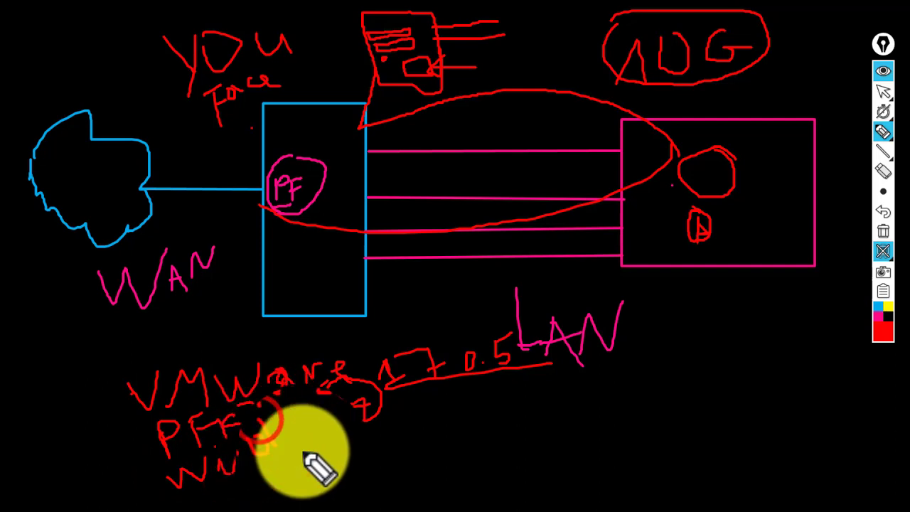
pyautogui.hotkey('ctrl', 'z')
# - Rewrite the Win10 22H line, underline it, loop the note block, and start a box at right
pyautogui.moveTo(318, 425)
pyautogui.mouseDown()
pyautogui.moveTo(203, 484)
pyautogui.moveTo(423, 447)
pyautogui.moveTo(365, 453)
pyautogui.moveTo(379, 457)
pyautogui.moveTo(366, 436)
pyautogui.moveTo(386, 441)
pyautogui.moveTo(380, 437)
pyautogui.moveTo(395, 427)
pyautogui.moveTo(434, 420)
pyautogui.mouseUp()
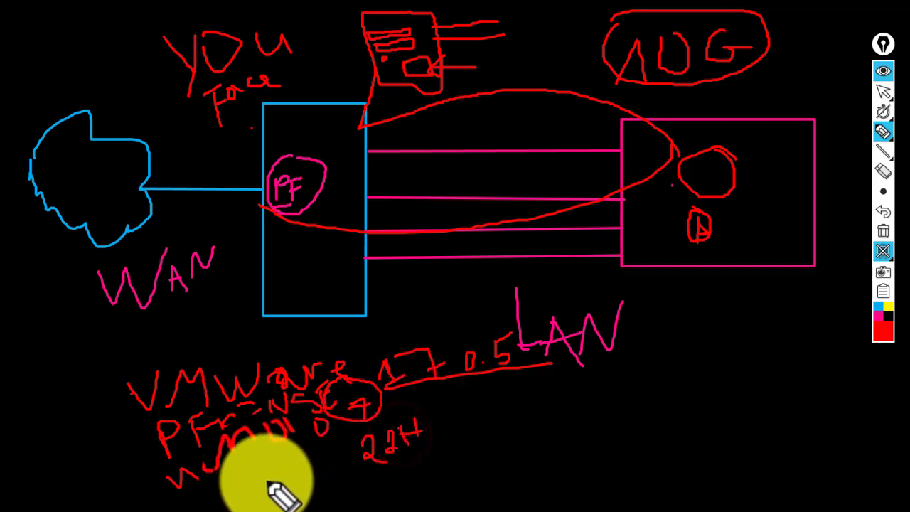
pyautogui.moveTo(204, 489); pyautogui.dragTo(296, 446)
pyautogui.moveTo(132, 368)
pyautogui.mouseDown()
pyautogui.moveTo(118, 412)
pyautogui.moveTo(213, 494)
pyautogui.moveTo(465, 465)
pyautogui.moveTo(675, 362)
pyautogui.moveTo(409, 324)
pyautogui.moveTo(142, 382)
pyautogui.moveTo(130, 373)
pyautogui.mouseUp()
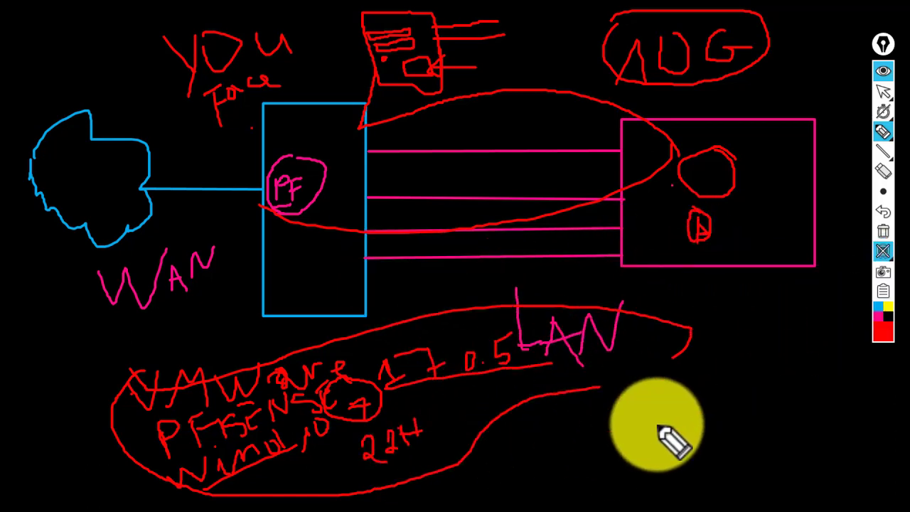
pyautogui.moveTo(657, 404)
pyautogui.mouseDown()
pyautogui.moveTo(676, 463)
pyautogui.moveTo(728, 451)
pyautogui.moveTo(711, 384)
pyautogui.moveTo(666, 402)
pyautogui.moveTo(662, 411)
pyautogui.moveTo(683, 422)
pyautogui.moveTo(729, 394)
pyautogui.moveTo(710, 409)
pyautogui.moveTo(782, 377)
pyautogui.moveTo(576, 325)
pyautogui.moveTo(605, 409)
pyautogui.moveTo(628, 433)
pyautogui.moveTo(697, 423)
pyautogui.moveTo(760, 441)
pyautogui.moveTo(804, 424)
pyautogui.moveTo(777, 398)
pyautogui.moveTo(805, 386)
pyautogui.moveTo(821, 395)
pyautogui.moveTo(811, 392)
pyautogui.moveTo(845, 376)
pyautogui.mouseUp()
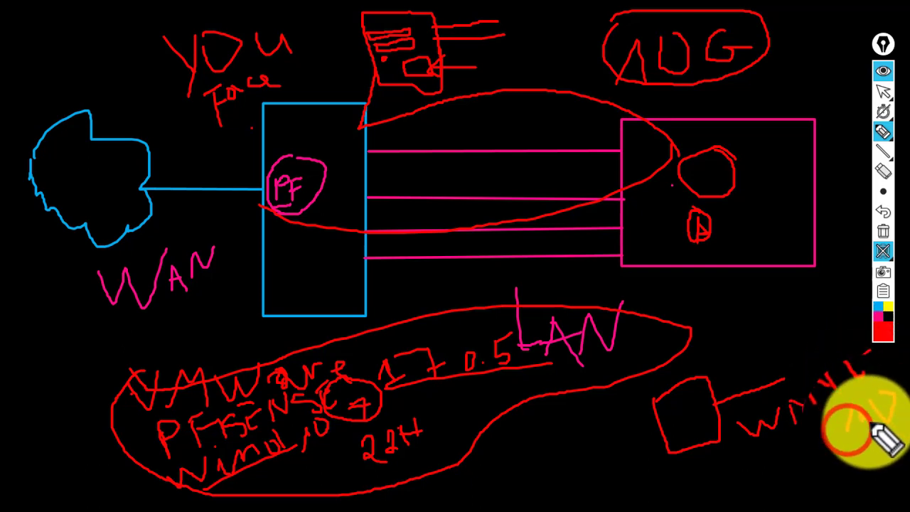
# - Write the network name, outline the small bottom-right box, and draw connectors up to the LAN box
pyautogui.moveTo(881, 451); pyautogui.dragTo(864, 432)
pyautogui.moveTo(767, 420)
pyautogui.mouseDown()
pyautogui.moveTo(819, 484)
pyautogui.moveTo(810, 477)
pyautogui.mouseUp()
pyautogui.moveTo(642, 429)
pyautogui.mouseDown()
pyautogui.moveTo(683, 417)
pyautogui.moveTo(709, 450)
pyautogui.moveTo(666, 433)
pyautogui.moveTo(721, 406)
pyautogui.moveTo(742, 376)
pyautogui.moveTo(786, 377)
pyautogui.mouseUp()
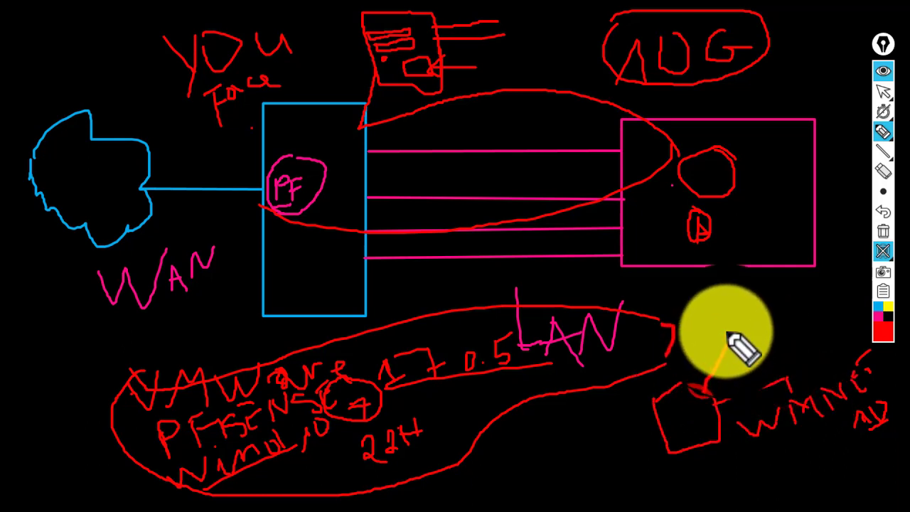
pyautogui.click(709, 306)
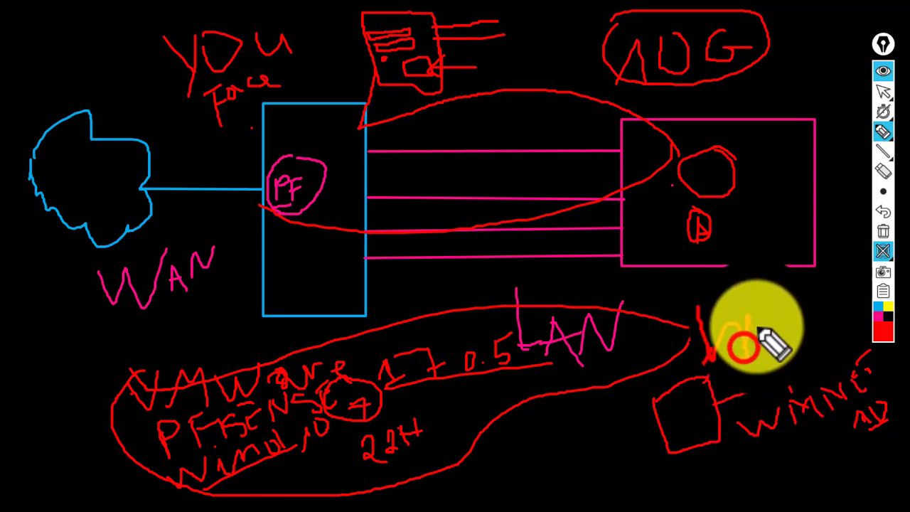
pyautogui.click(764, 287)
pyautogui.click(768, 319)
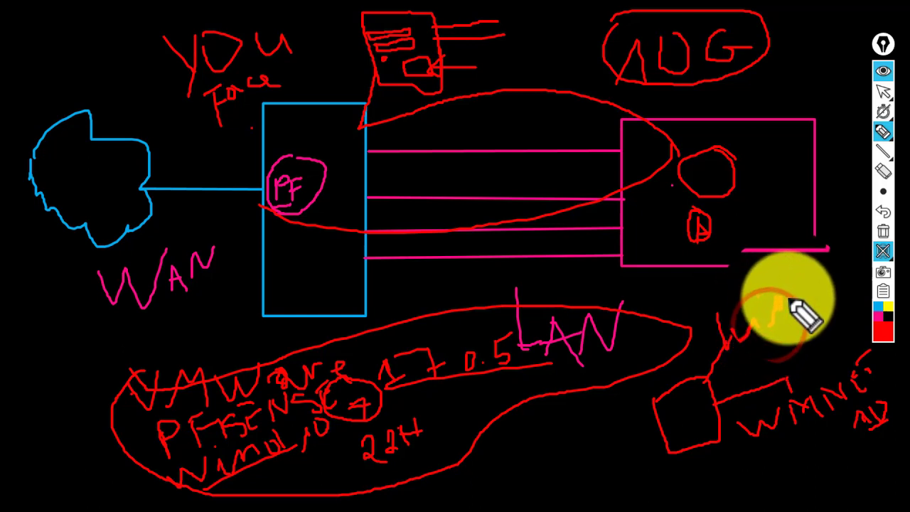
pyautogui.click(764, 258)
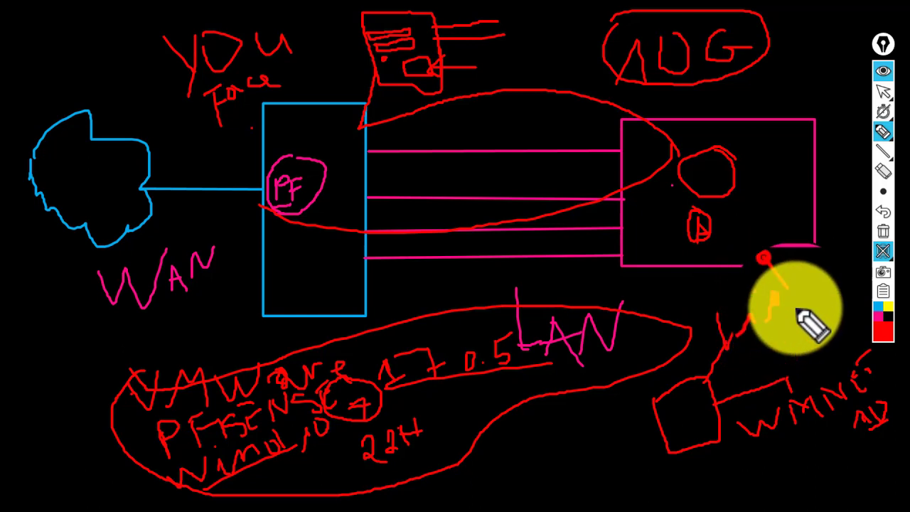
pyautogui.click(796, 276)
pyautogui.click(822, 276)
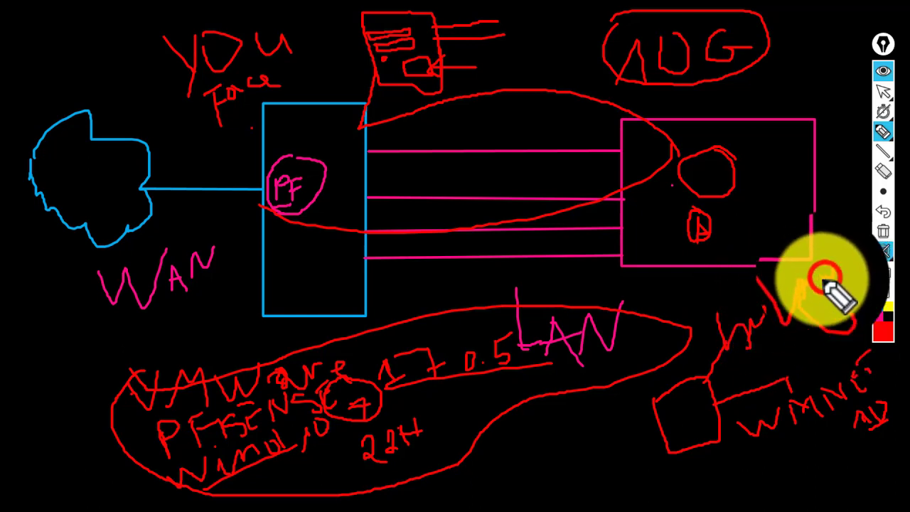
pyautogui.moveTo(743, 355); pyautogui.dragTo(838, 314)
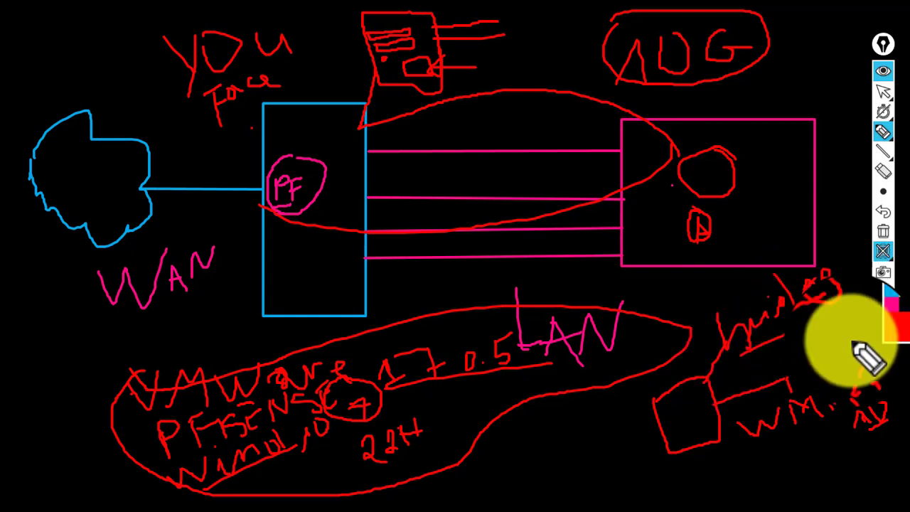
# - Add a label beside the connector and circle both labels
pyautogui.moveTo(584, 356); pyautogui.dragTo(610, 317)
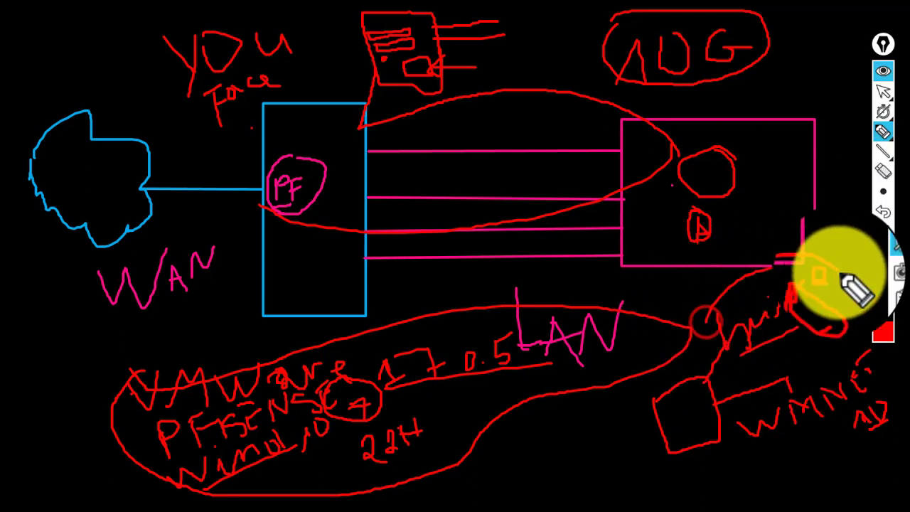
pyautogui.moveTo(846, 279)
pyautogui.mouseDown()
pyautogui.moveTo(853, 341)
pyautogui.moveTo(705, 325)
pyautogui.moveTo(750, 396)
pyautogui.moveTo(818, 369)
pyautogui.mouseUp()
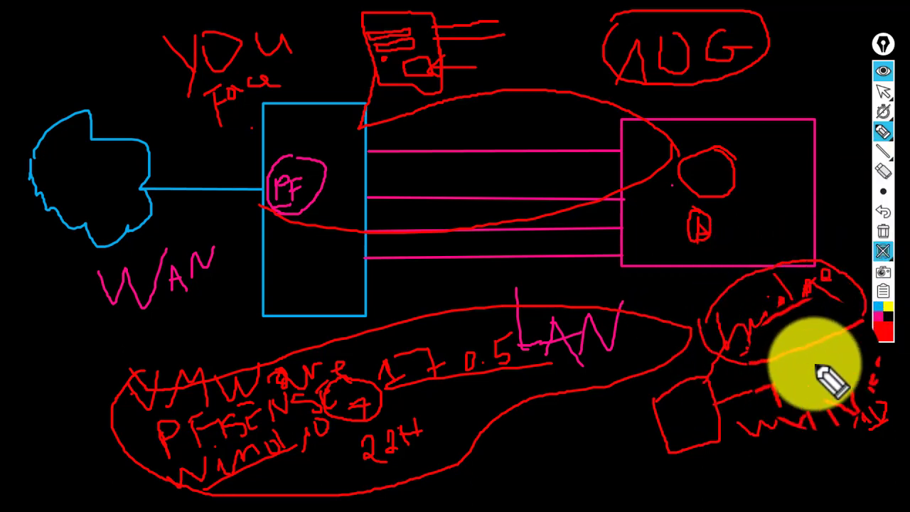
pyautogui.moveTo(788, 401)
pyautogui.mouseDown()
pyautogui.moveTo(877, 335)
pyautogui.moveTo(907, 435)
pyautogui.moveTo(823, 477)
pyautogui.moveTo(748, 437)
pyautogui.moveTo(778, 403)
pyautogui.moveTo(675, 366)
pyautogui.moveTo(626, 319)
pyautogui.moveTo(632, 386)
pyautogui.moveTo(719, 344)
pyautogui.moveTo(672, 313)
pyautogui.moveTo(819, 305)
pyautogui.moveTo(821, 290)
pyautogui.moveTo(797, 278)
pyautogui.moveTo(829, 400)
pyautogui.moveTo(809, 448)
pyautogui.moveTo(894, 406)
pyautogui.moveTo(770, 439)
pyautogui.moveTo(764, 462)
pyautogui.moveTo(822, 498)
pyautogui.moveTo(870, 471)
pyautogui.moveTo(839, 484)
pyautogui.moveTo(839, 425)
pyautogui.moveTo(848, 487)
pyautogui.moveTo(684, 402)
pyautogui.moveTo(743, 407)
pyautogui.moveTo(772, 423)
pyautogui.moveTo(739, 409)
pyautogui.moveTo(706, 297)
pyautogui.moveTo(670, 331)
pyautogui.mouseUp()
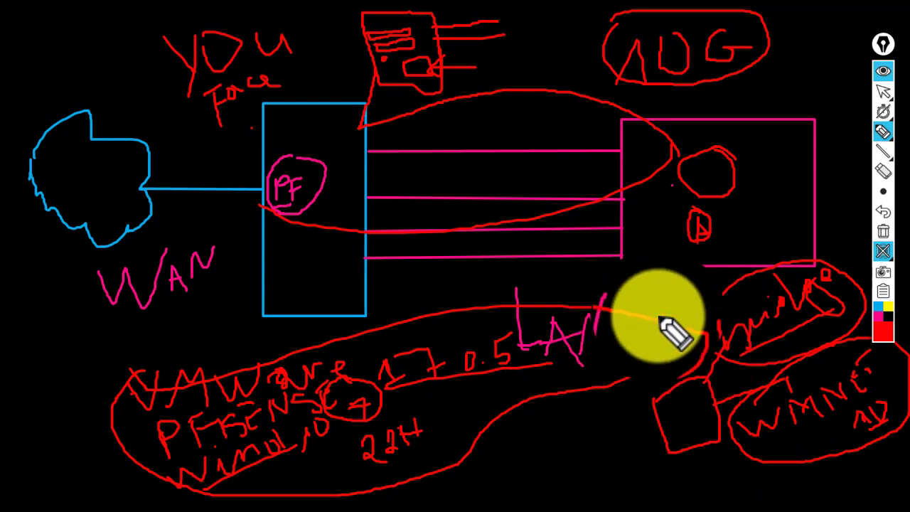
# - Erase the drawing, close the ppInk board, and launch VMware Workstation from its desktop shortcut
pyautogui.click(880, 235)
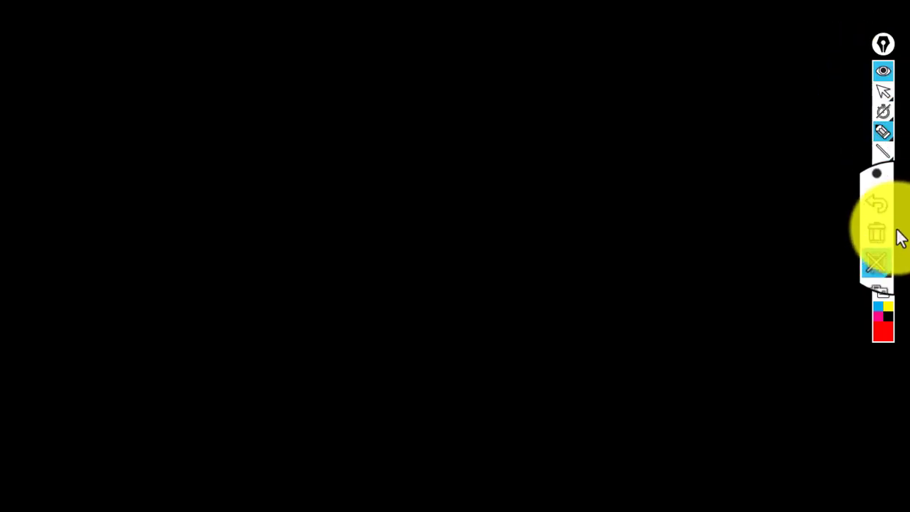
pyautogui.click(879, 251)
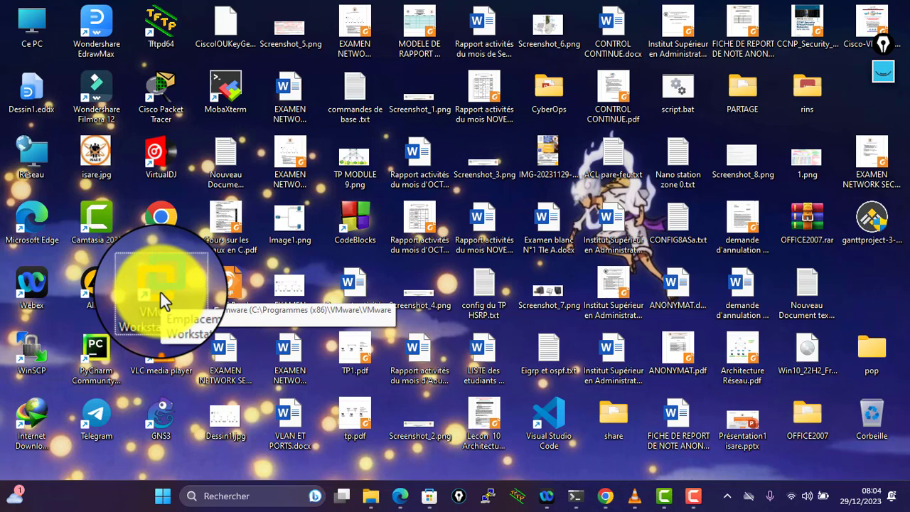
pyautogui.doubleClick(160, 293)
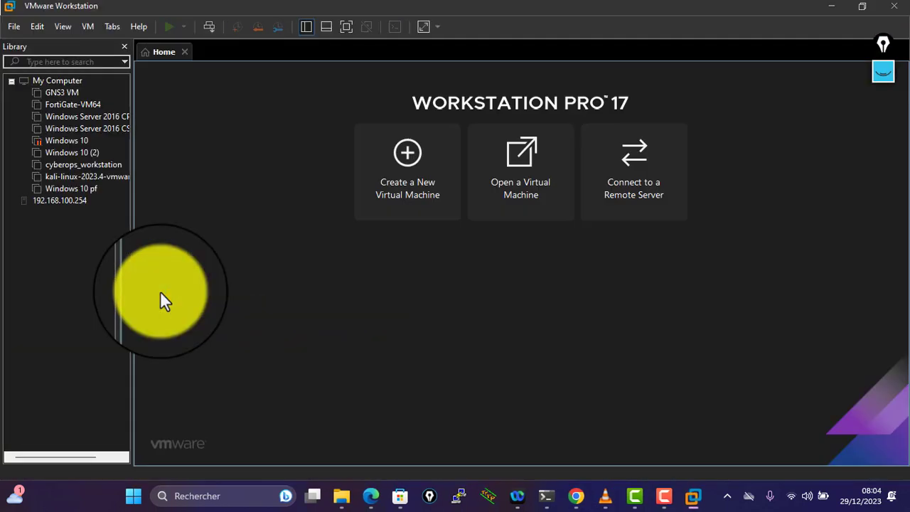
# - Open the Windows 10 pf machine's details, then return to the Home page
pyautogui.click(71, 188)
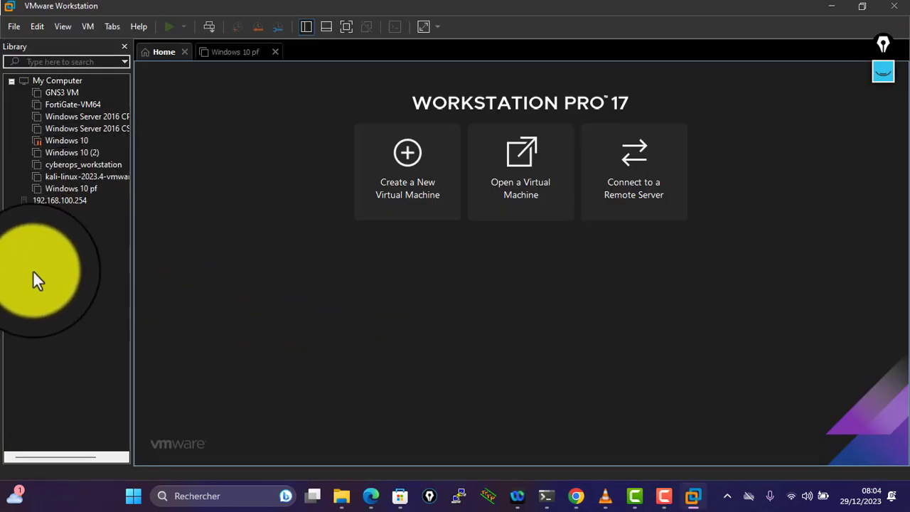
pyautogui.click(83, 195)
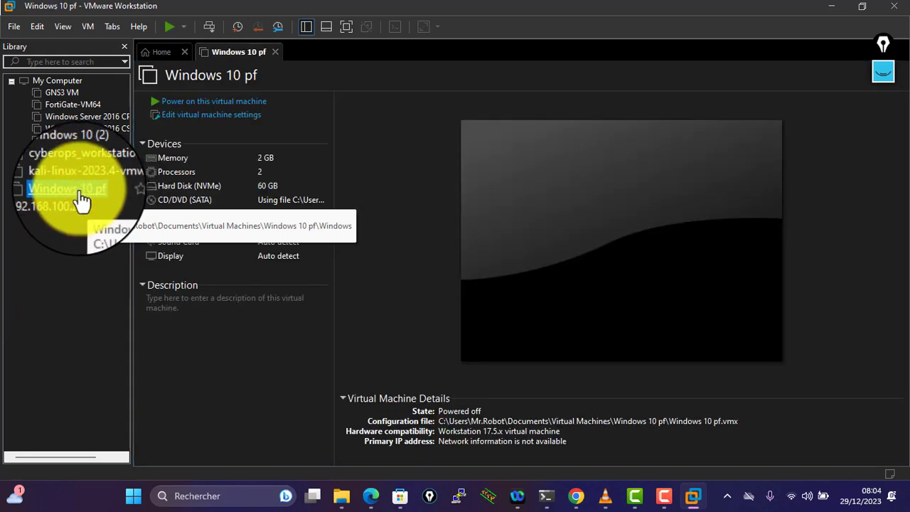
pyautogui.click(161, 54)
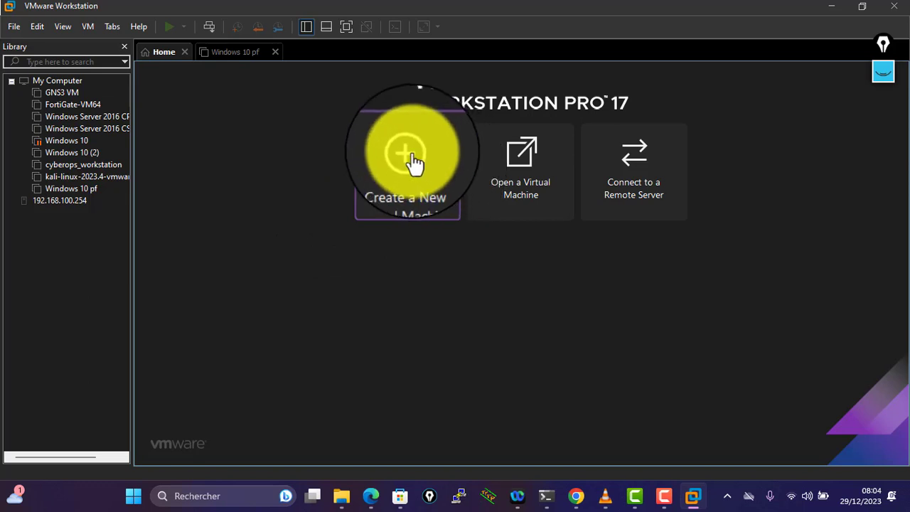
# - Launch the New Virtual Machine wizard from the Home page
pyautogui.click(403, 295)
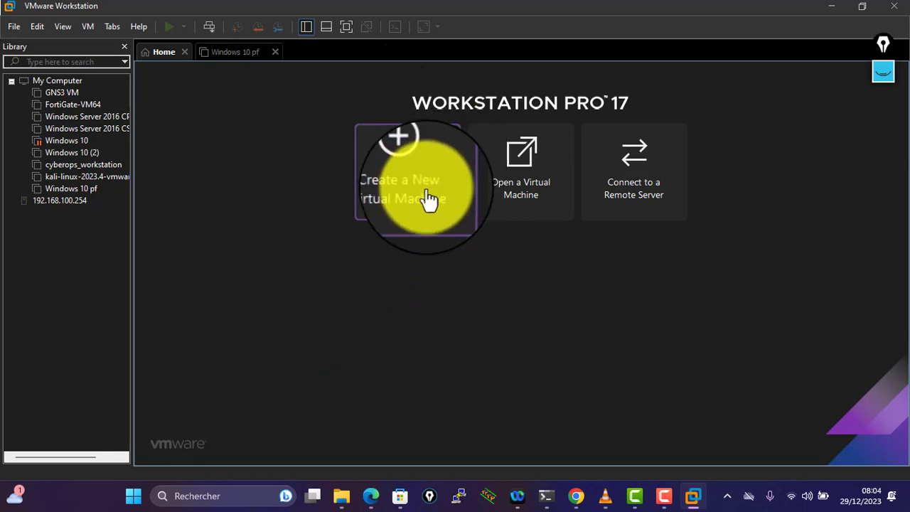
pyautogui.click(409, 155)
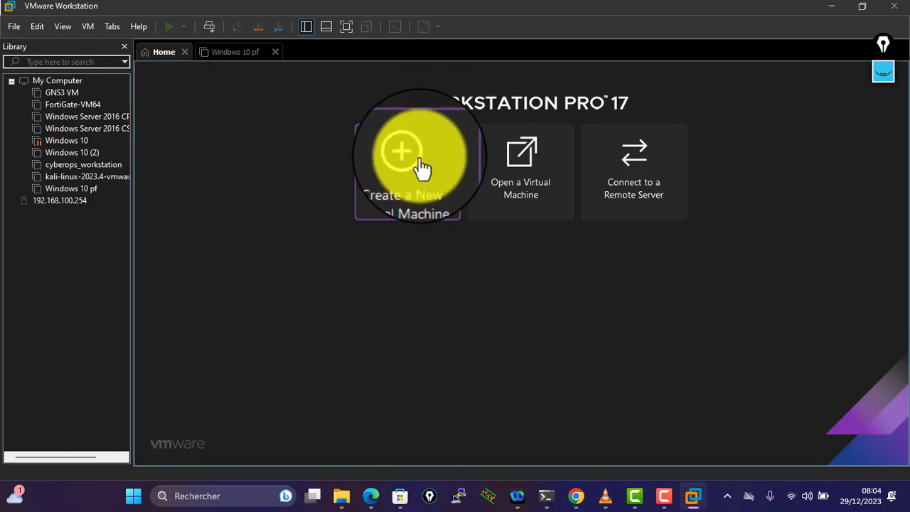
pyautogui.click(413, 170)
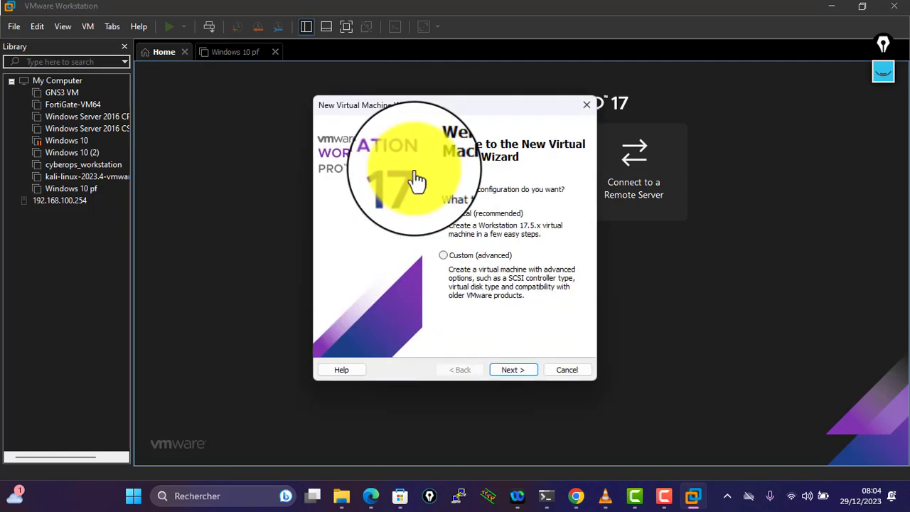
# - Choose a Typical setup with the operating system to be installed later
pyautogui.click(527, 369)
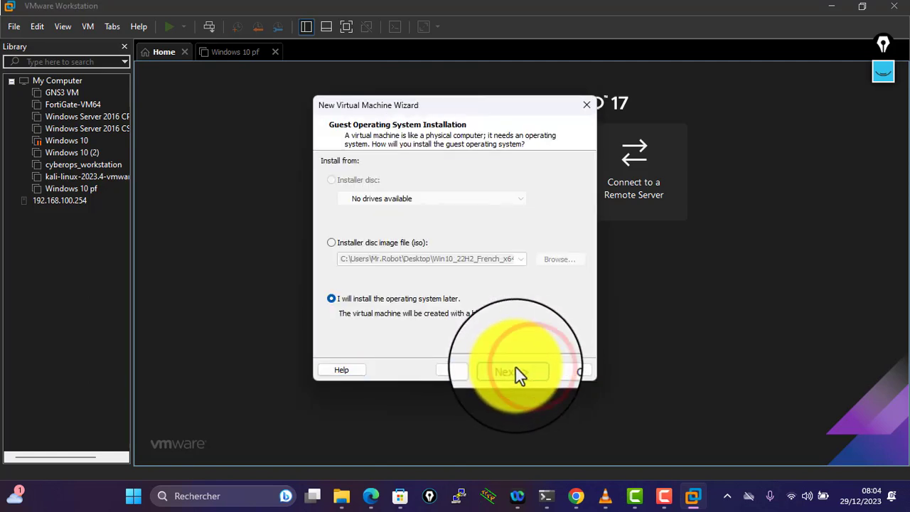
pyautogui.click(374, 286)
pyautogui.click(357, 248)
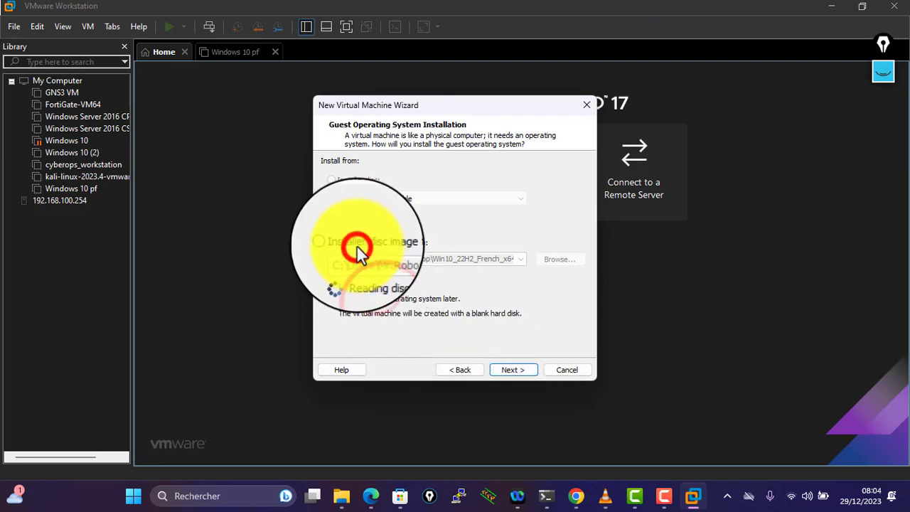
pyautogui.click(387, 243)
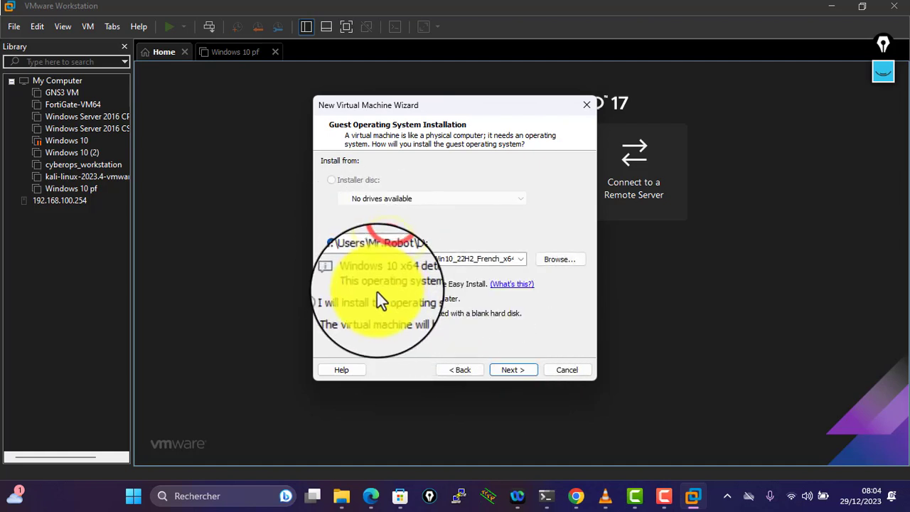
pyautogui.click(340, 298)
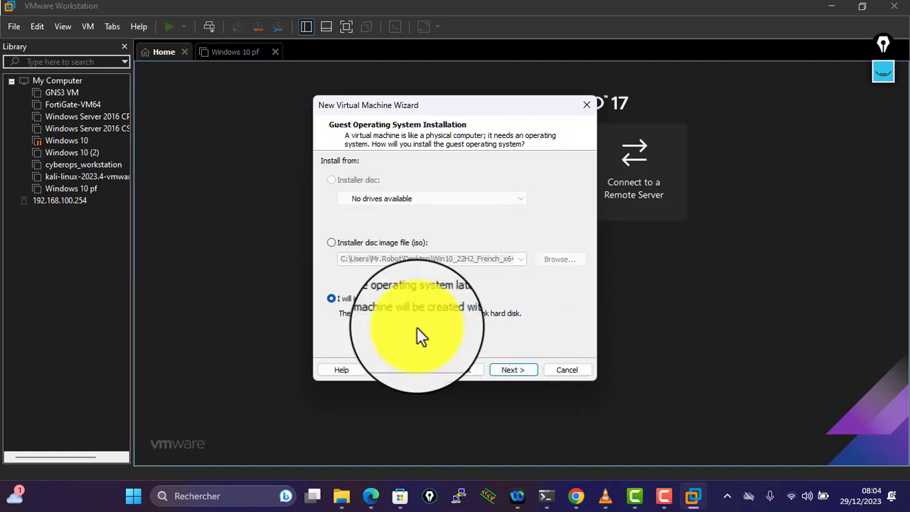
pyautogui.click(520, 370)
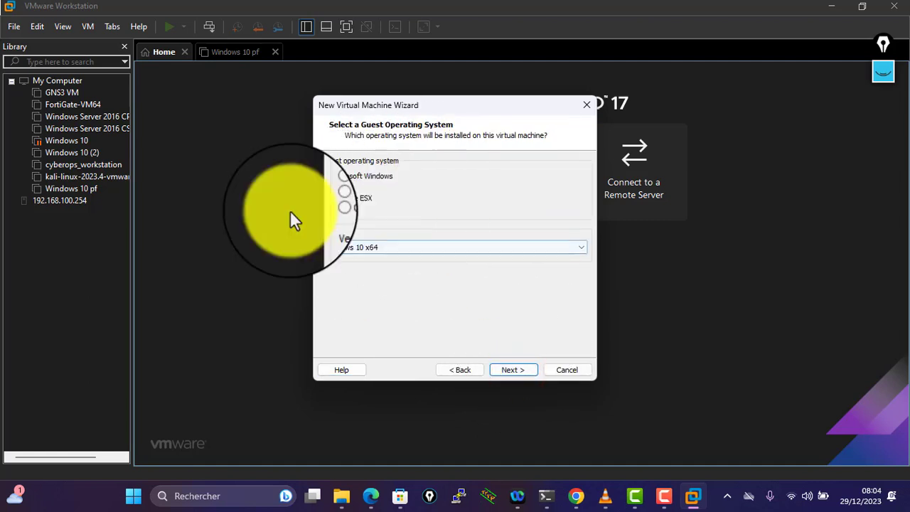
# - Set the guest operating system to Other > FreeBSD 14 64-bit
pyautogui.click(352, 211)
pyautogui.click(367, 251)
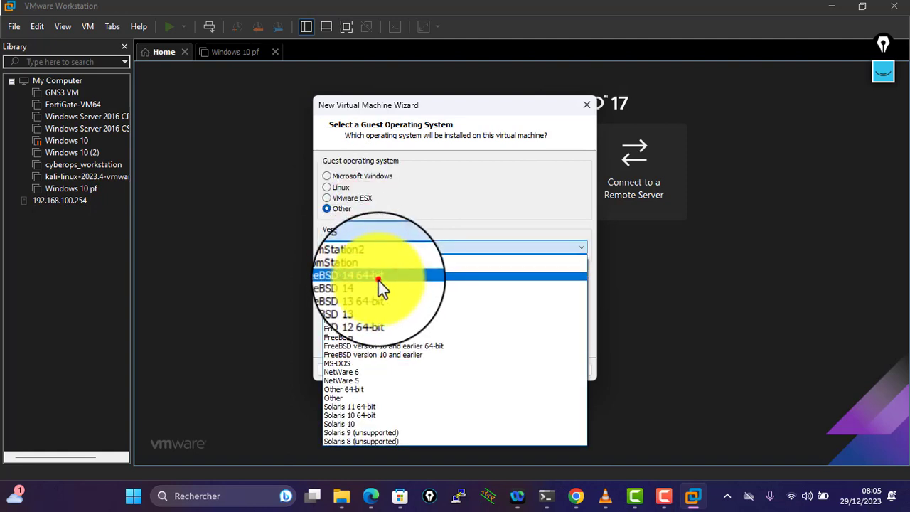
pyautogui.click(378, 281)
pyautogui.click(526, 369)
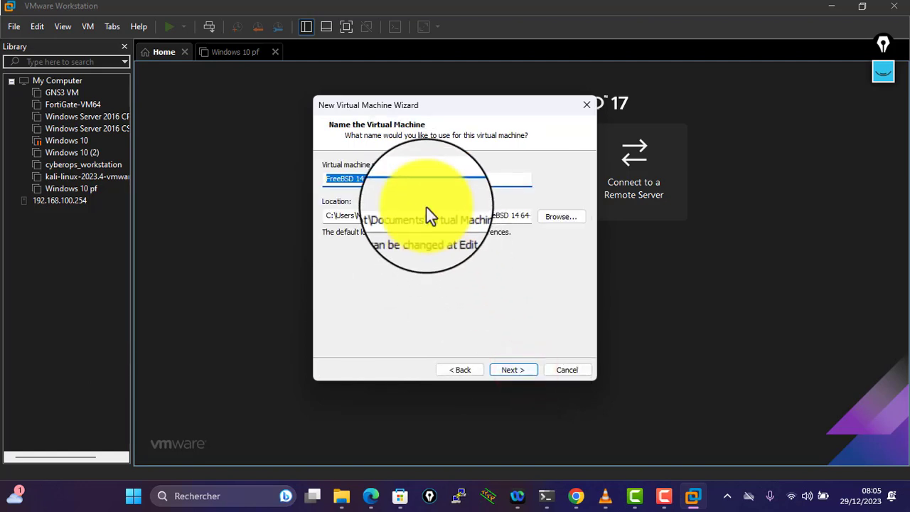
# - Name the machine Pfsense and give it a 20 GB disk stored as a single file
pyautogui.write('P')
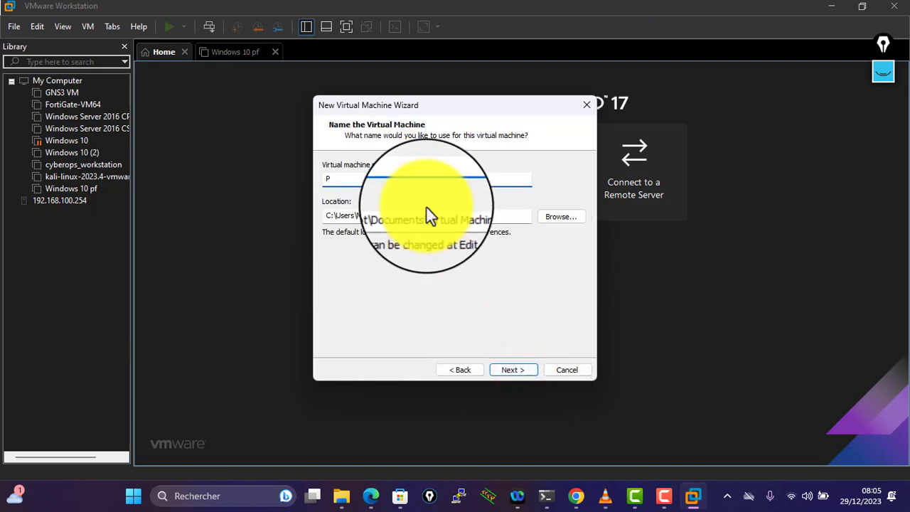
pyautogui.write('fsensqe')
pyautogui.press('BackSpace')
pyautogui.press('BackSpace')
pyautogui.write('e')
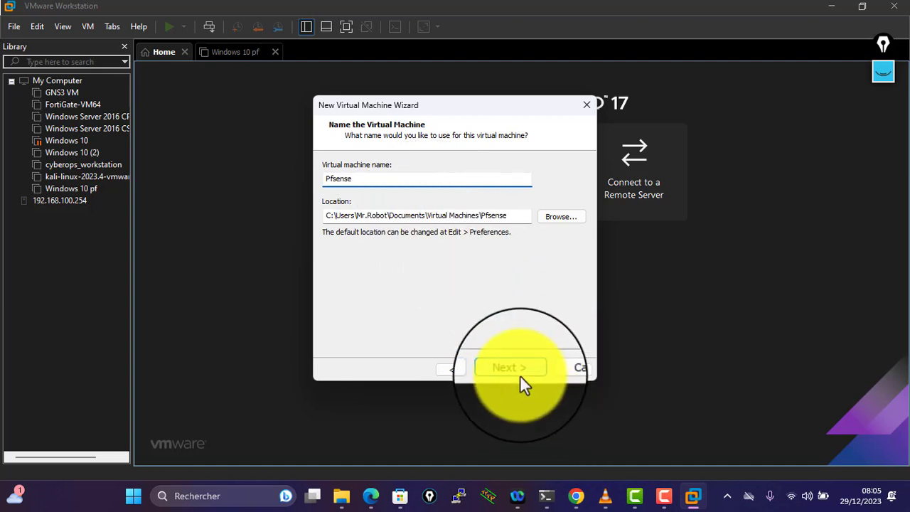
pyautogui.click(516, 371)
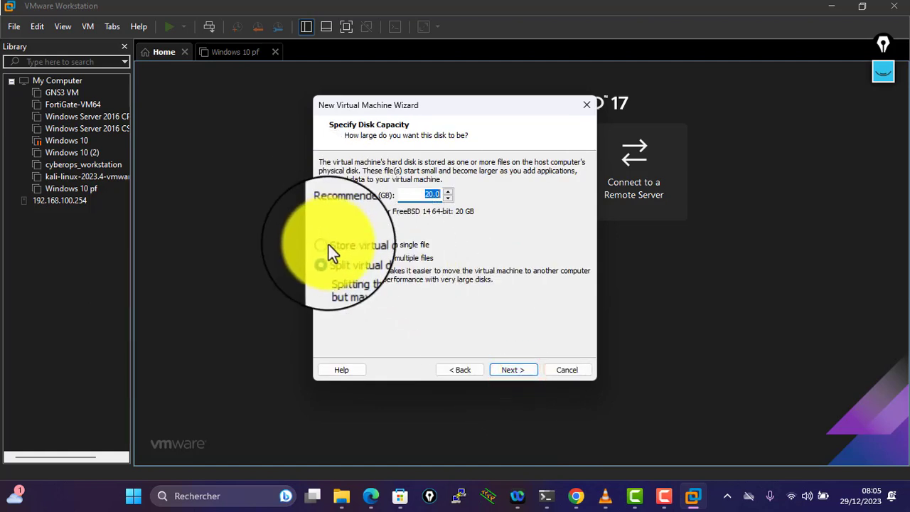
pyautogui.click(327, 243)
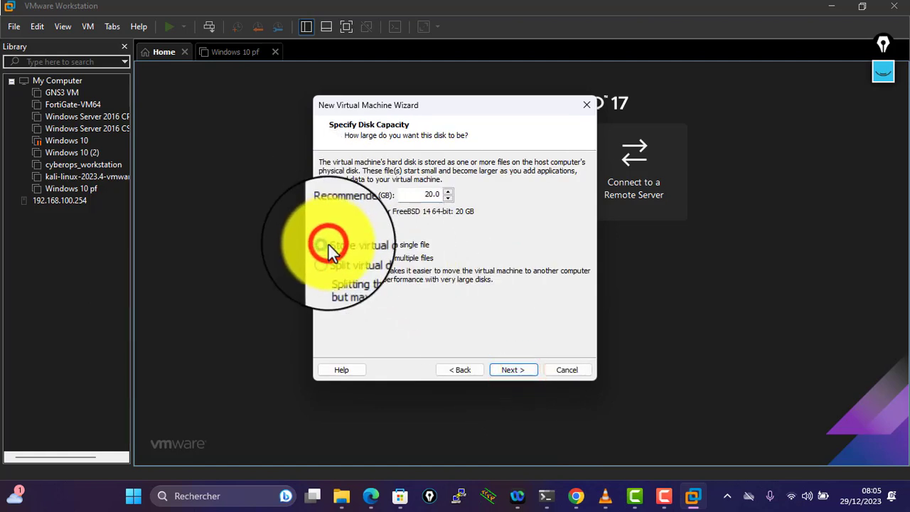
pyautogui.click(526, 370)
pyautogui.click(447, 246)
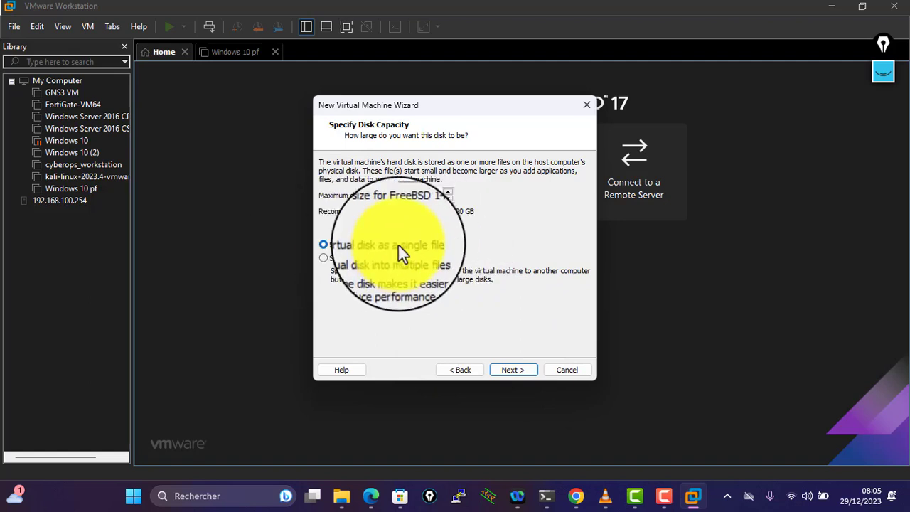
pyautogui.click(510, 367)
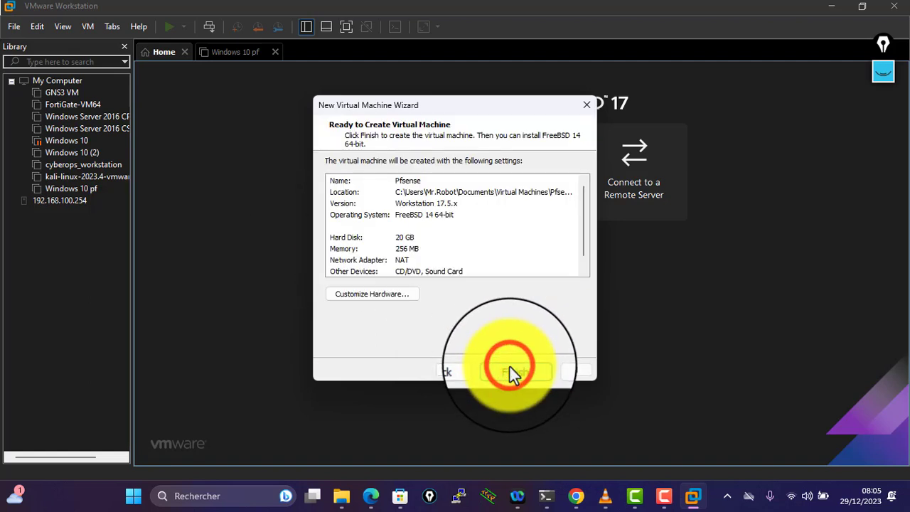
# - In Customize Hardware, give the VM 2 processors and 1 GB of memory
pyautogui.click(379, 293)
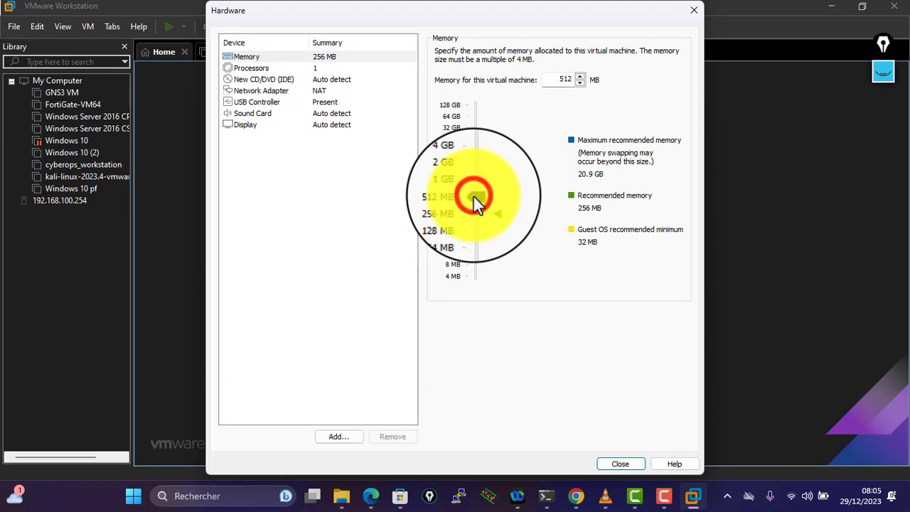
pyautogui.click(274, 71)
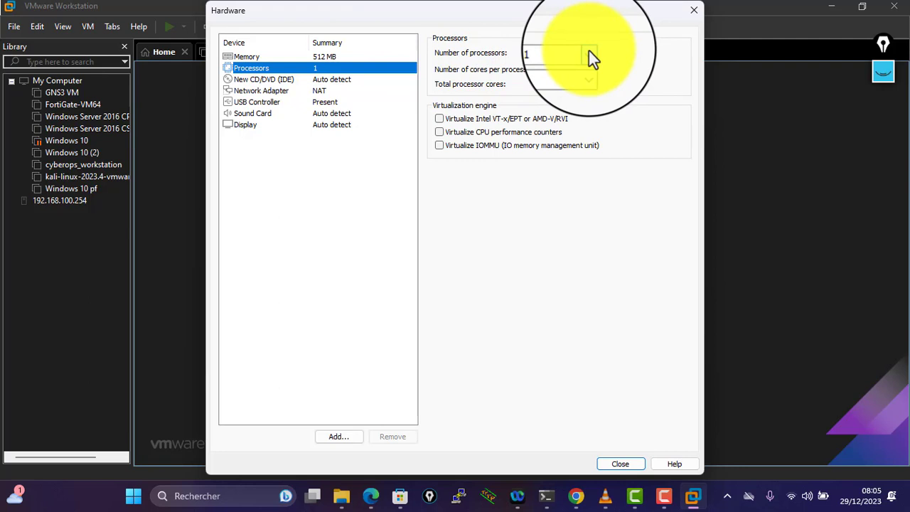
pyautogui.click(590, 54)
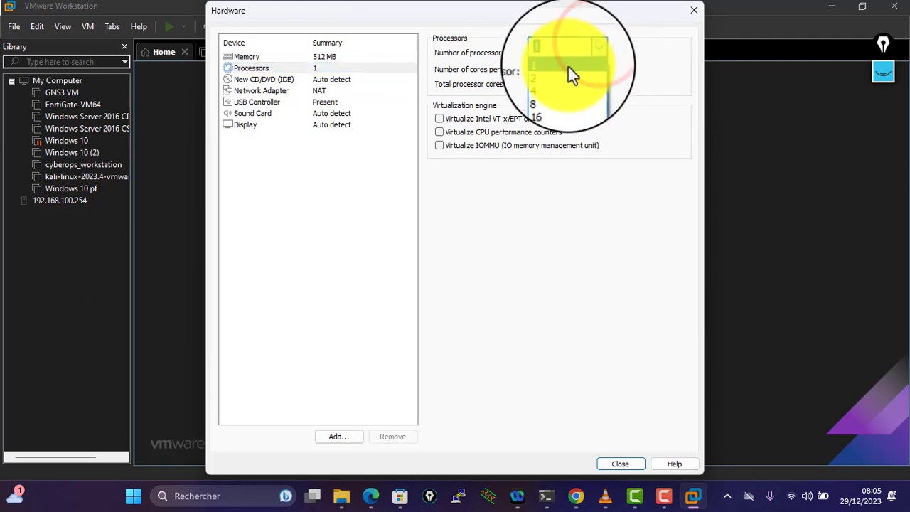
pyautogui.click(566, 71)
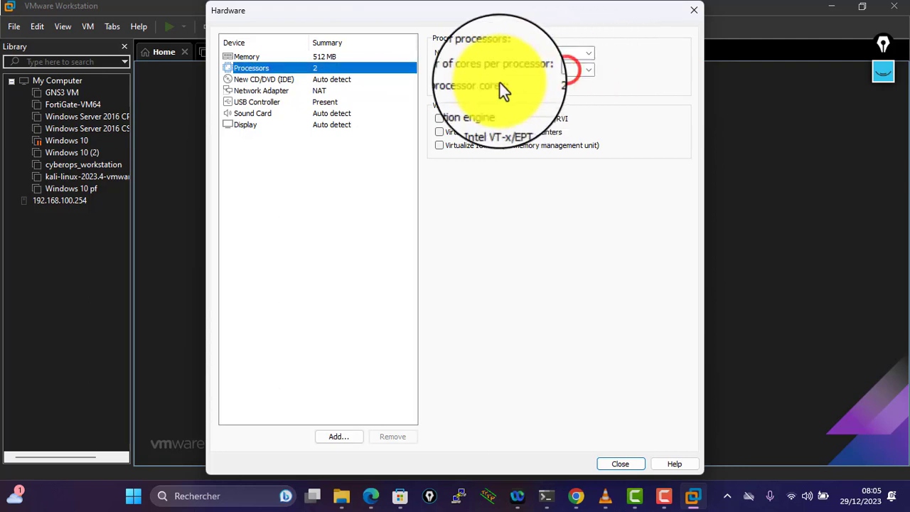
pyautogui.click(341, 79)
pyautogui.click(335, 59)
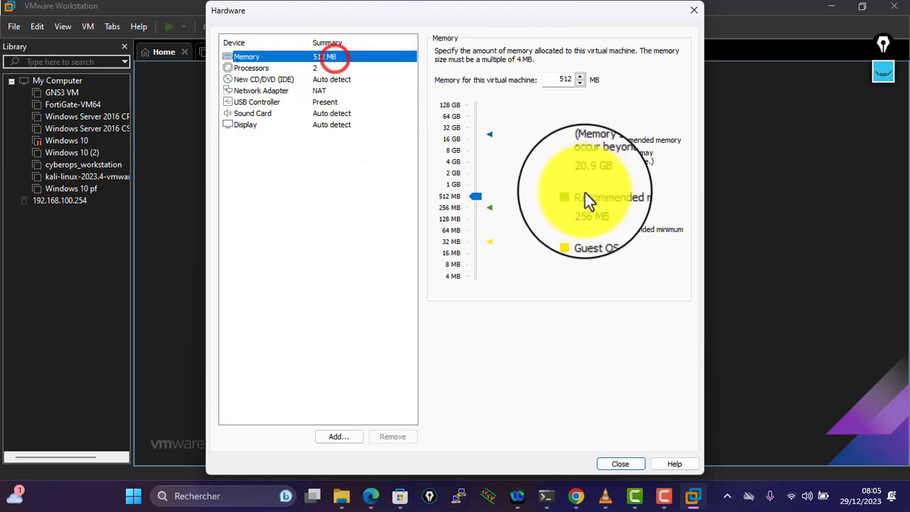
pyautogui.click(471, 185)
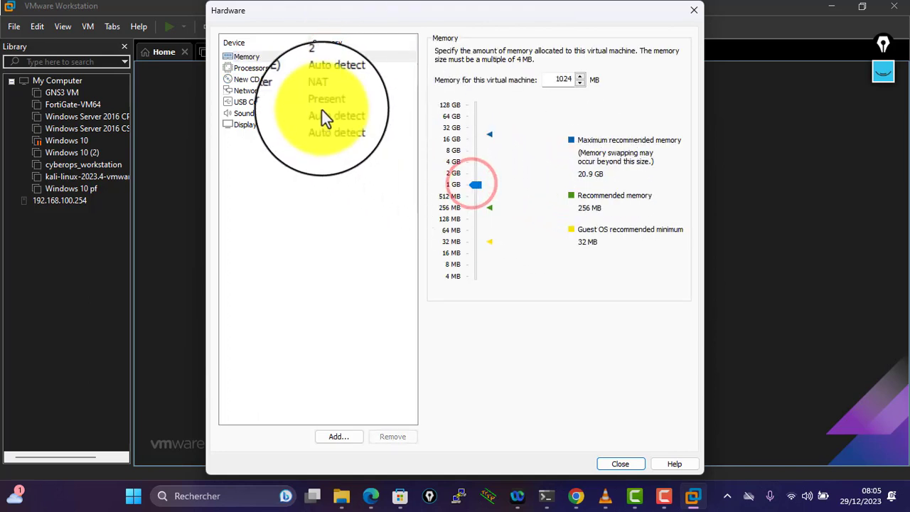
# - Load the pfSense-CE-2.7.0 ISO from D:\OS into the virtual CD/DVD drive
pyautogui.click(264, 80)
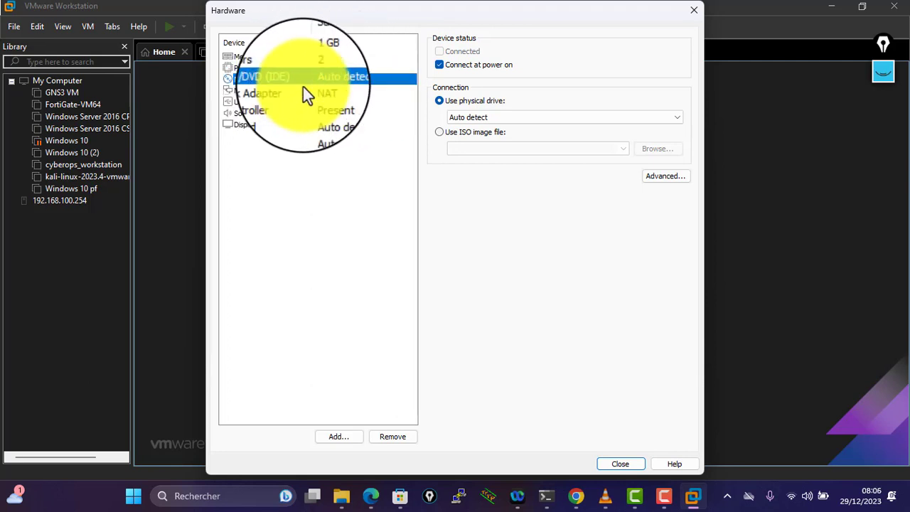
pyautogui.click(489, 135)
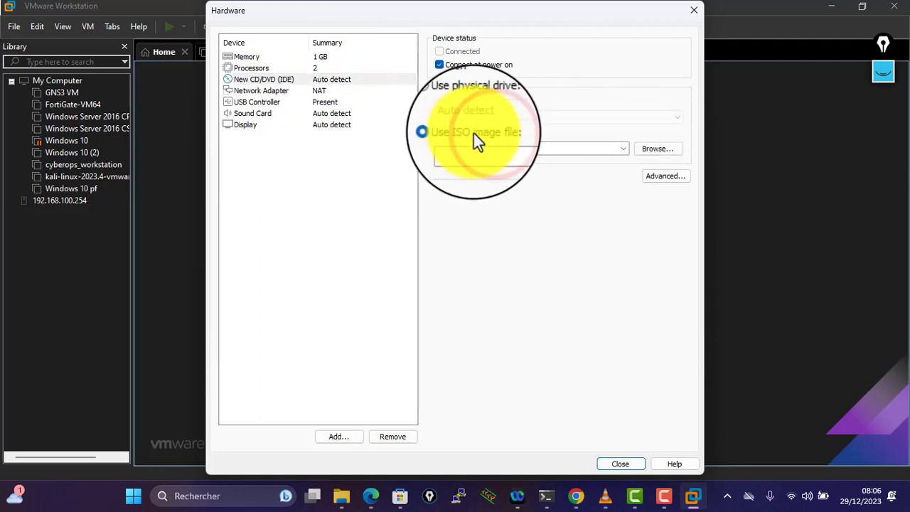
pyautogui.click(658, 150)
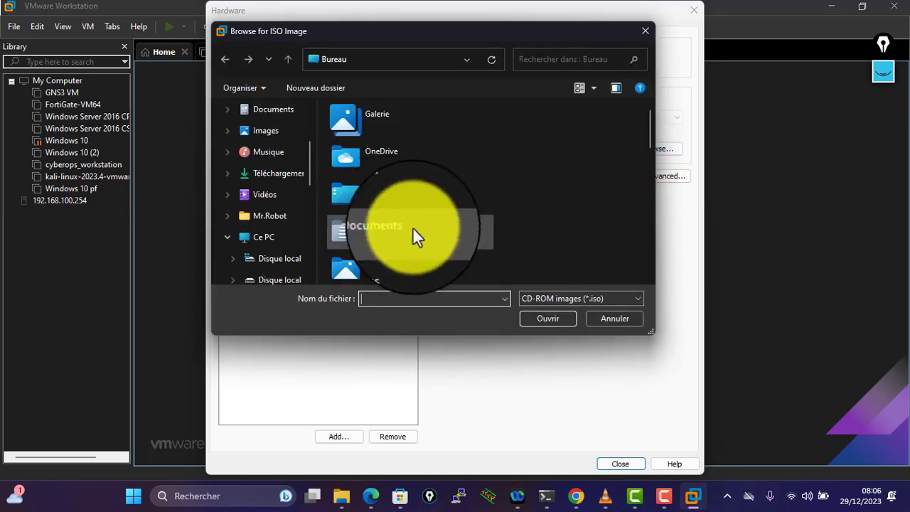
pyautogui.scroll(-3, 228, 178)
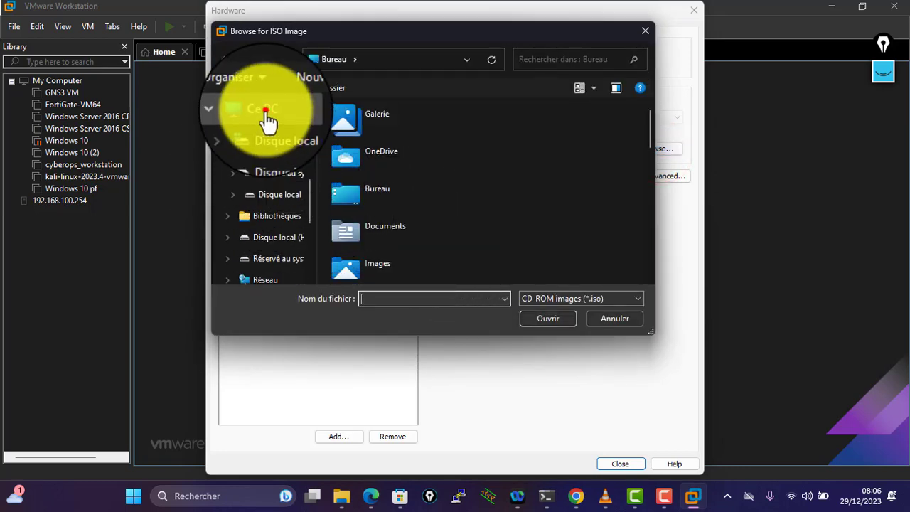
pyautogui.click(264, 108)
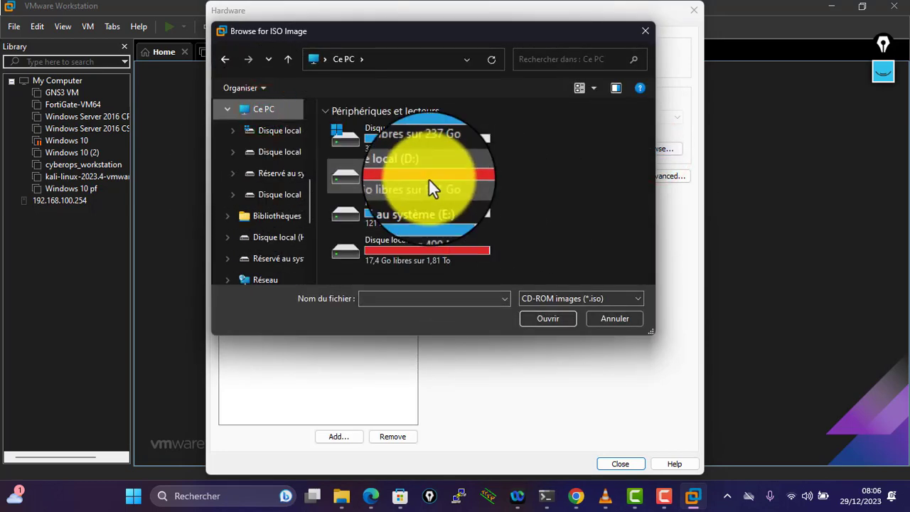
pyautogui.click(428, 178)
pyautogui.click(428, 178)
pyautogui.doubleClick(352, 140)
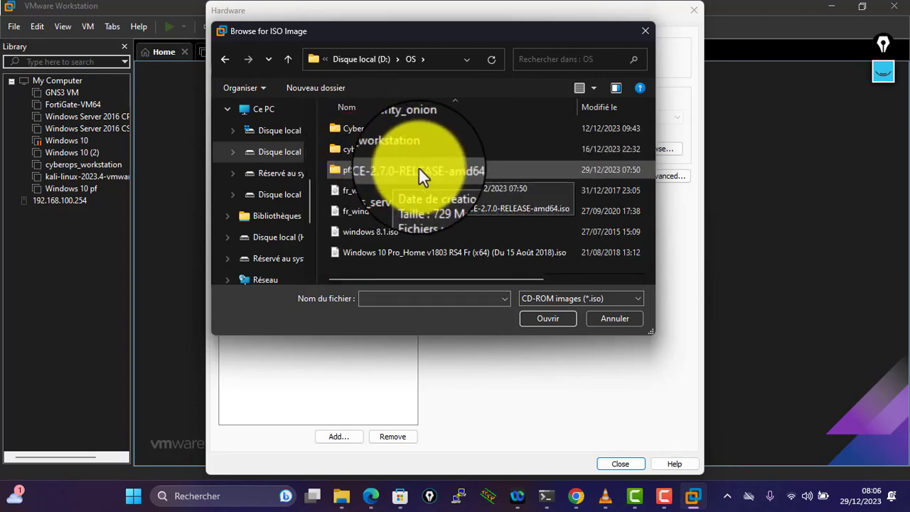
pyautogui.doubleClick(411, 172)
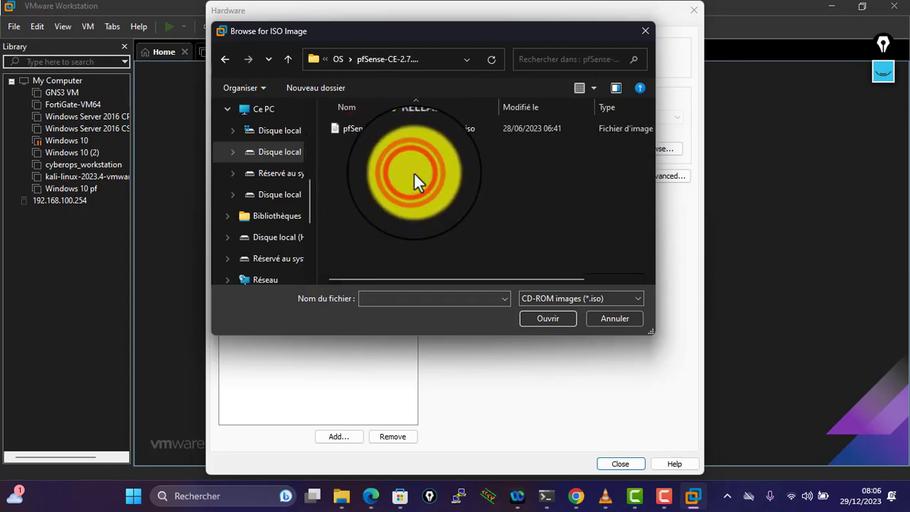
pyautogui.doubleClick(423, 129)
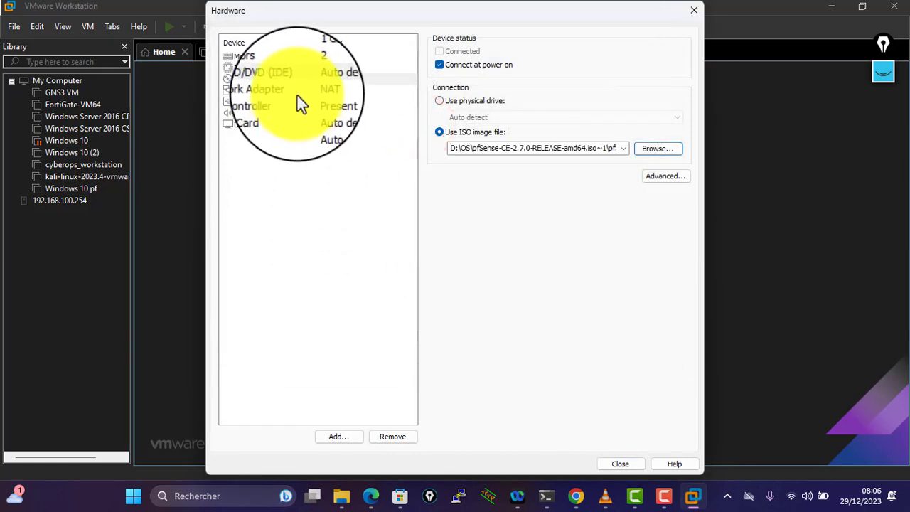
# - Review the network adapter, USB controller, sound card and CD/DVD settings
pyautogui.click(298, 91)
pyautogui.click(299, 102)
pyautogui.click(298, 113)
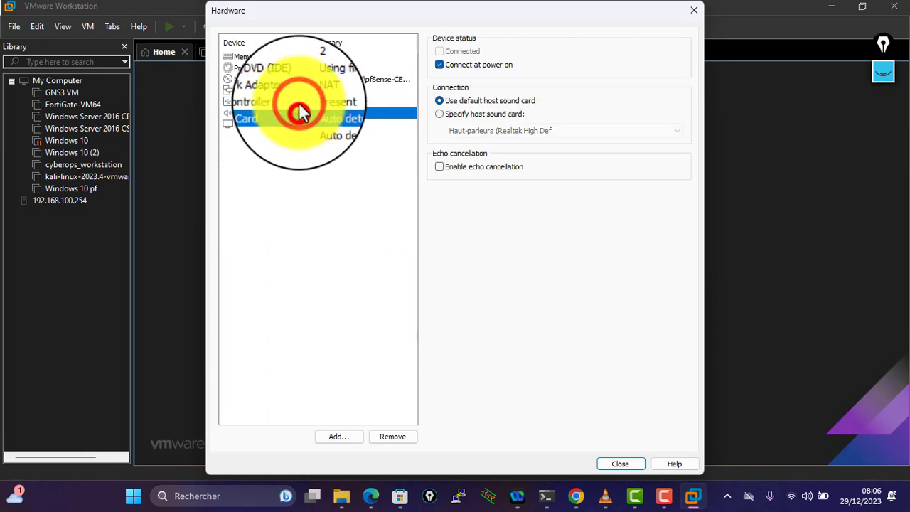
pyautogui.click(298, 91)
pyautogui.click(298, 102)
pyautogui.click(299, 79)
pyautogui.click(298, 90)
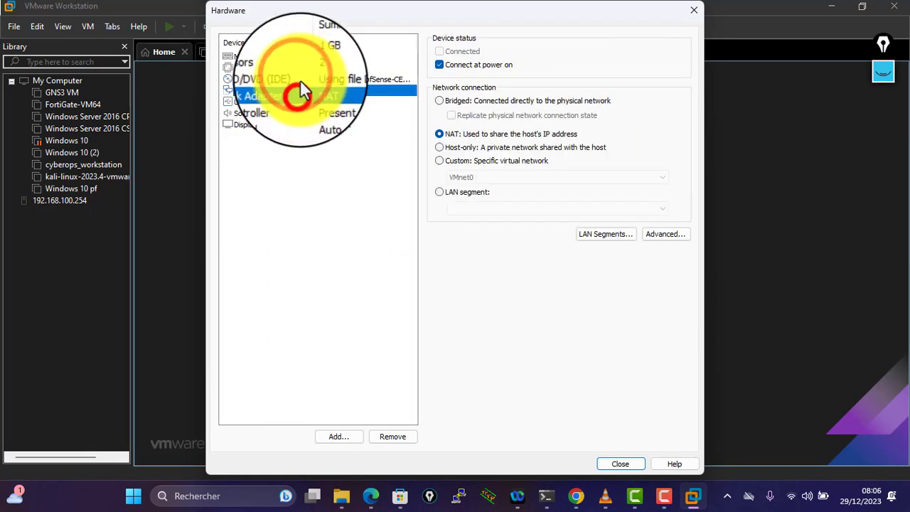
pyautogui.click(299, 79)
pyautogui.click(298, 90)
pyautogui.click(299, 103)
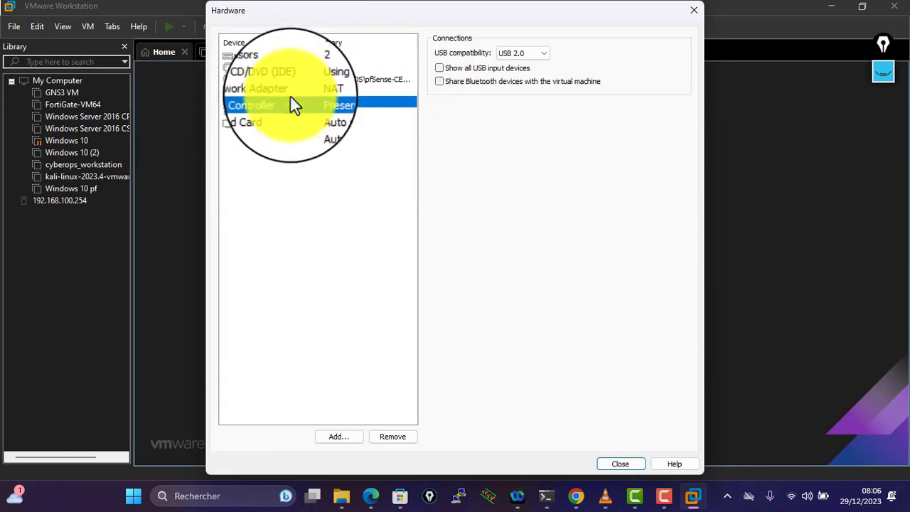
pyautogui.click(301, 89)
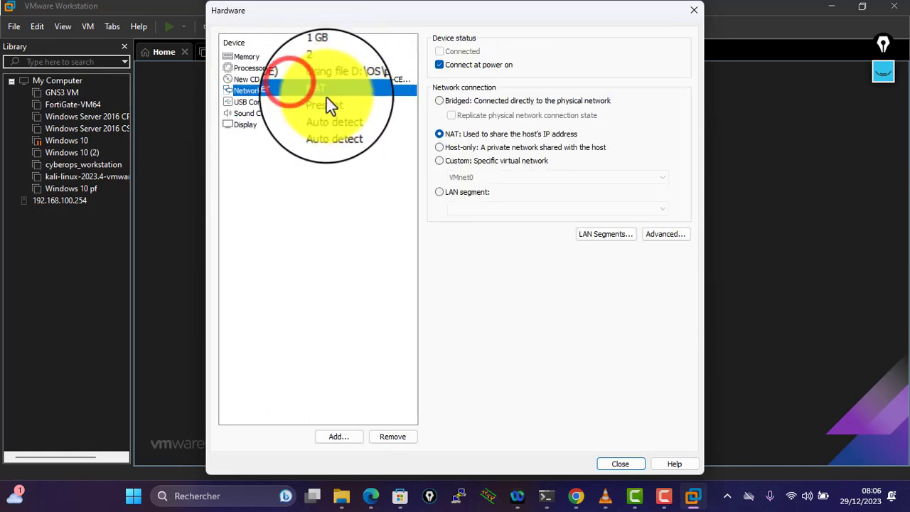
# - Add a second network adapter to the VM
pyautogui.click(356, 435)
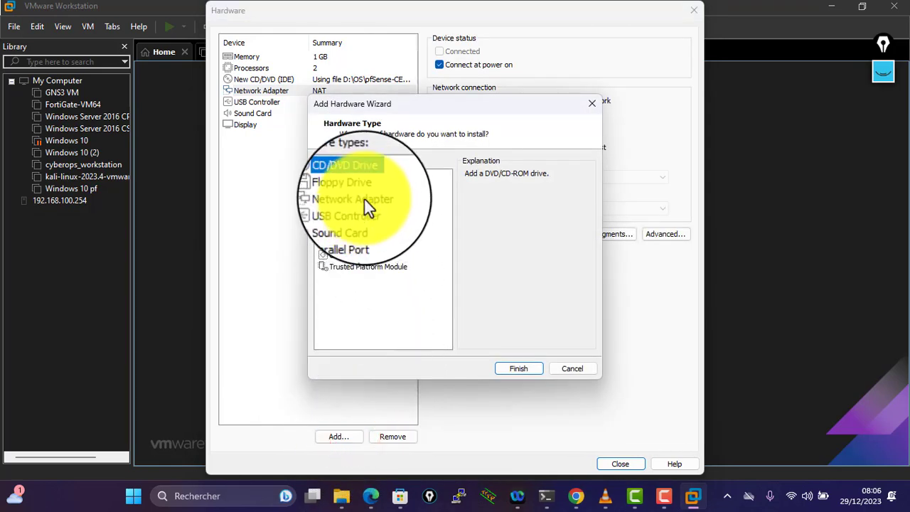
pyautogui.click(577, 364)
pyautogui.click(341, 436)
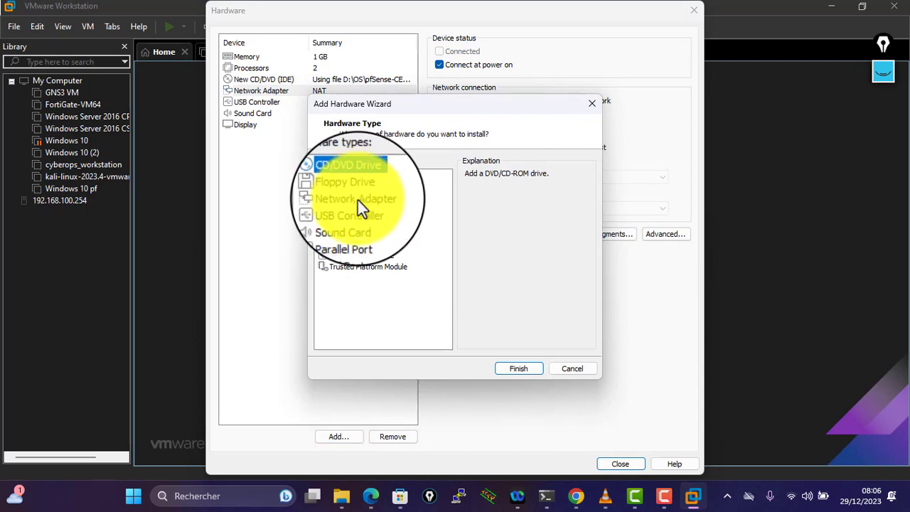
pyautogui.click(372, 202)
pyautogui.click(527, 368)
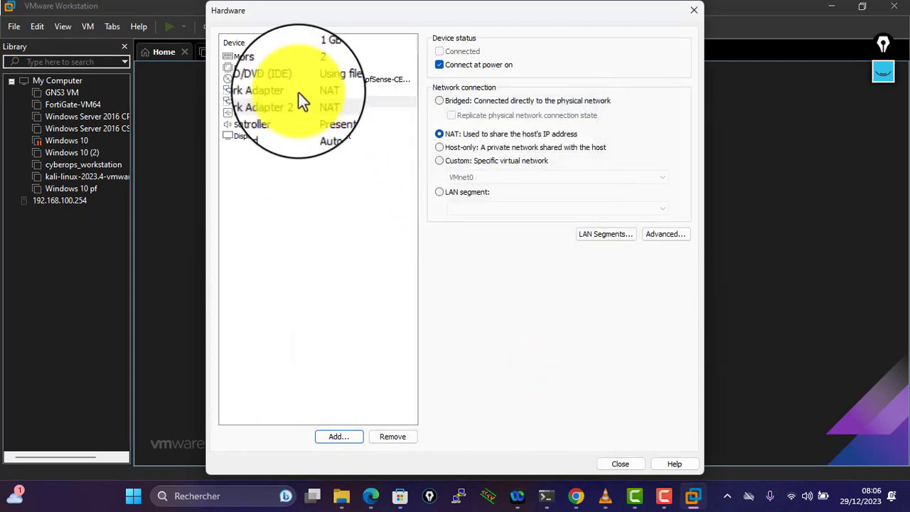
# - Set the first network adapter to Bridged
pyautogui.click(299, 94)
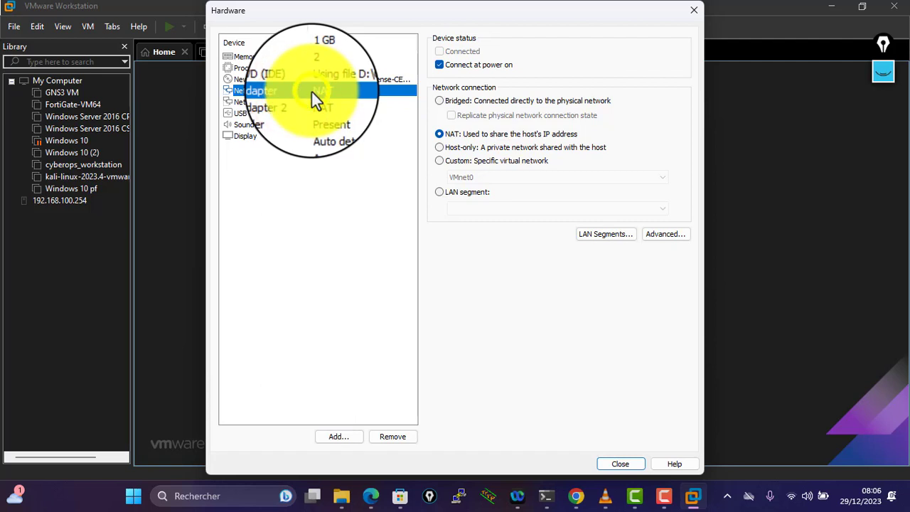
pyautogui.click(312, 92)
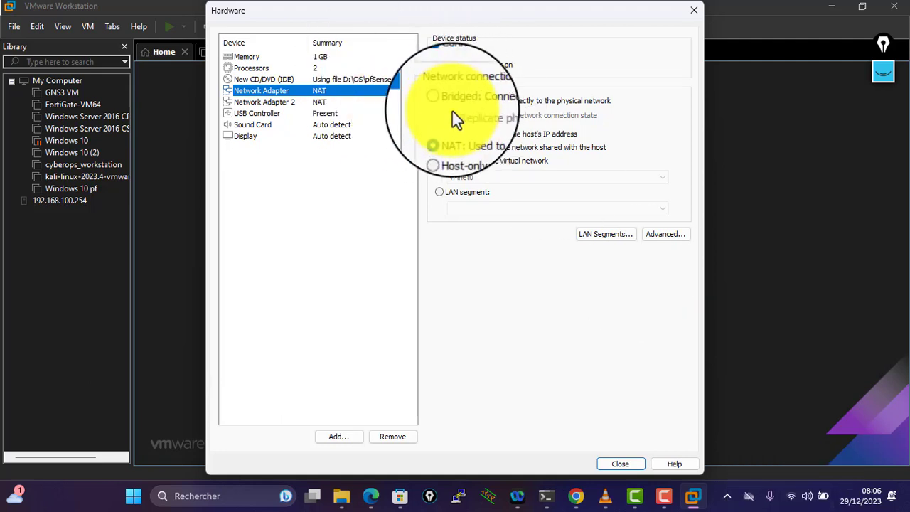
pyautogui.click(480, 100)
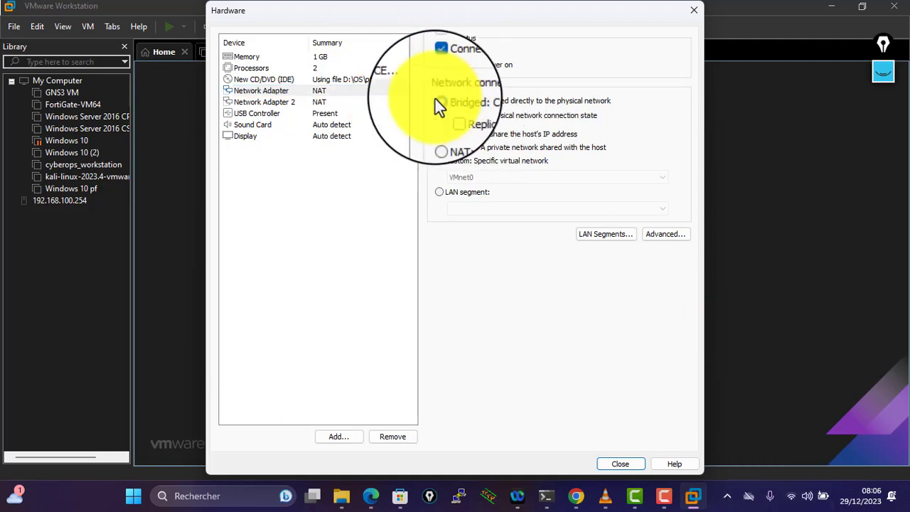
# - Attach Network Adapter 2 to the custom network VMnet10 (Host-only)
pyautogui.click(315, 103)
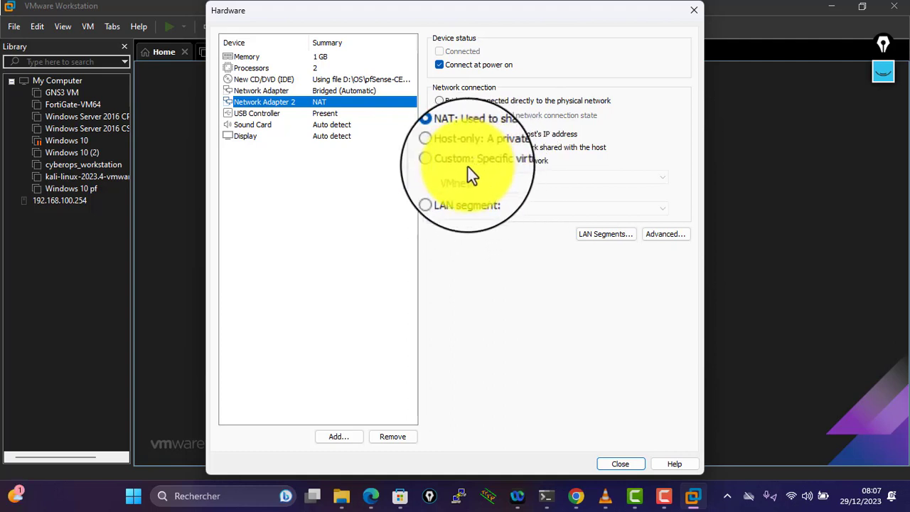
pyautogui.click(517, 159)
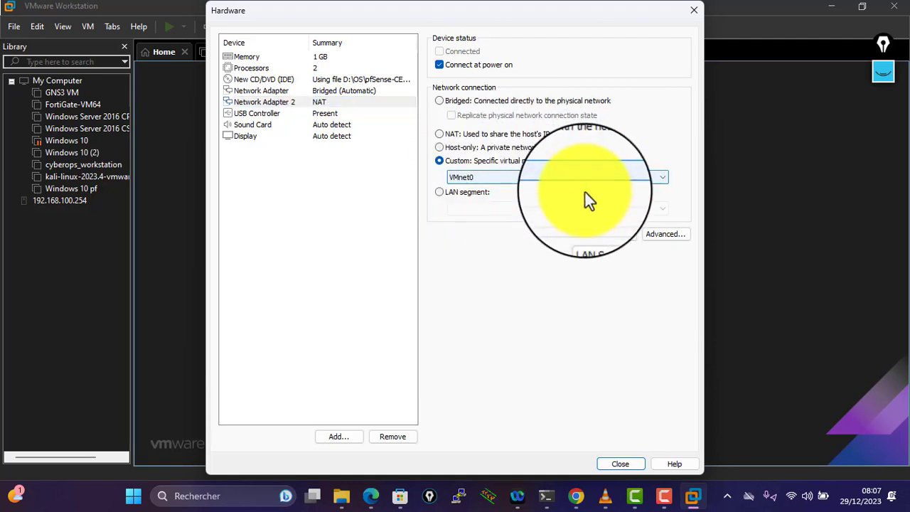
pyautogui.click(515, 177)
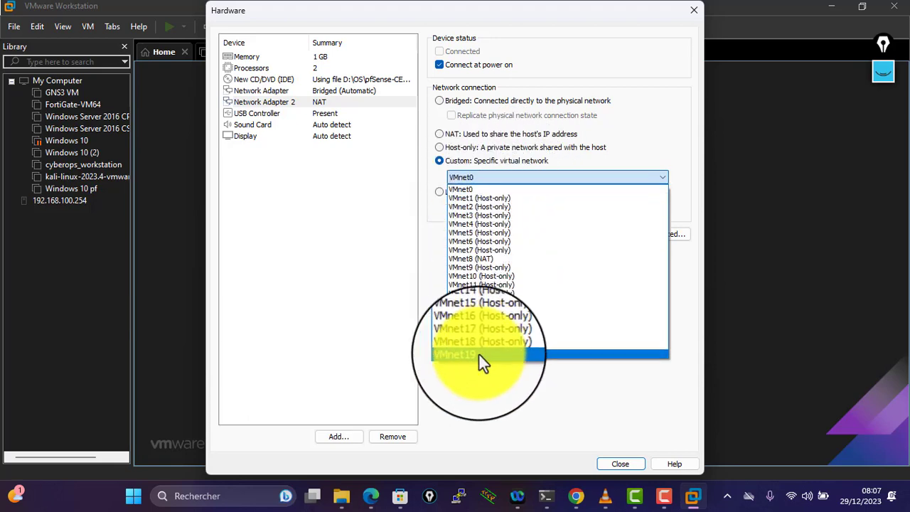
pyautogui.click(502, 278)
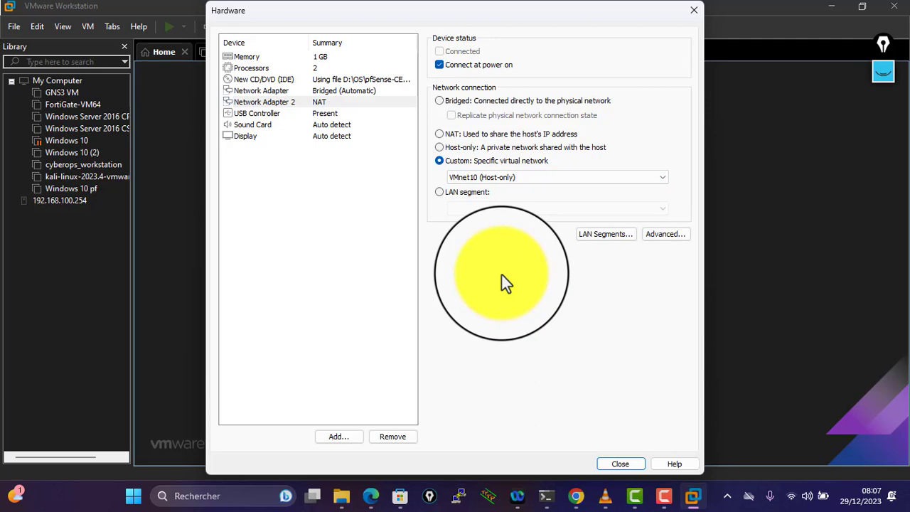
pyautogui.click(613, 463)
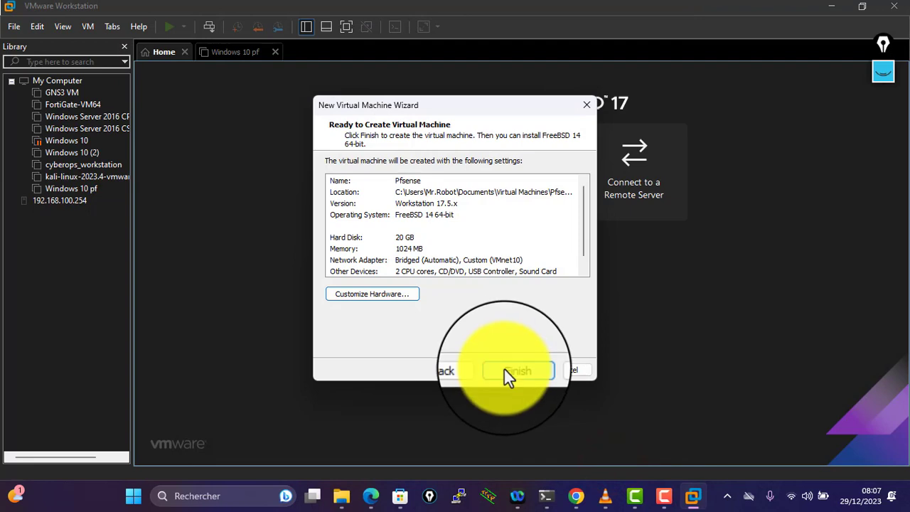
pyautogui.click(505, 372)
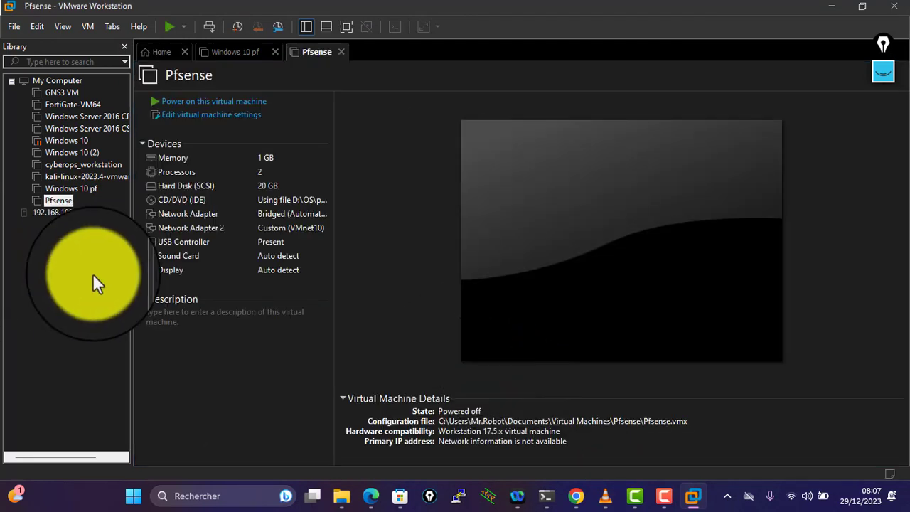
pyautogui.rightClick(93, 274)
pyautogui.click(31, 269)
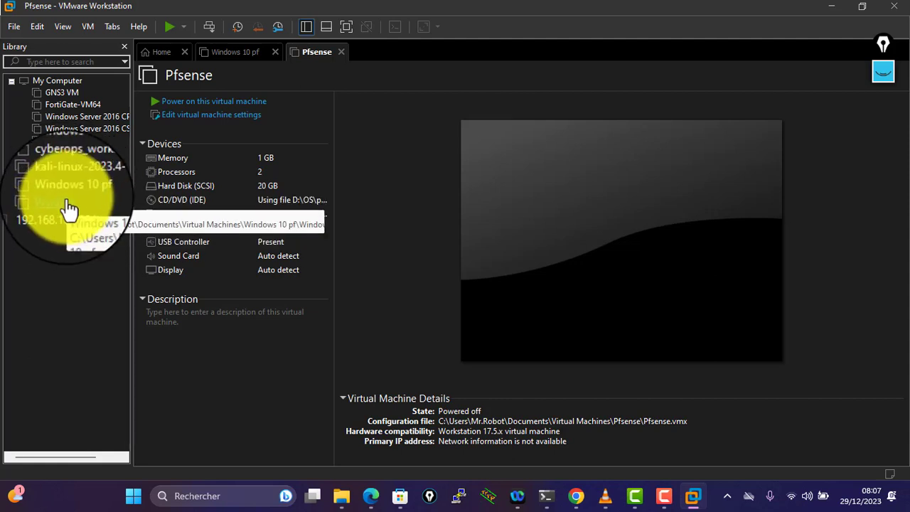
pyautogui.click(64, 204)
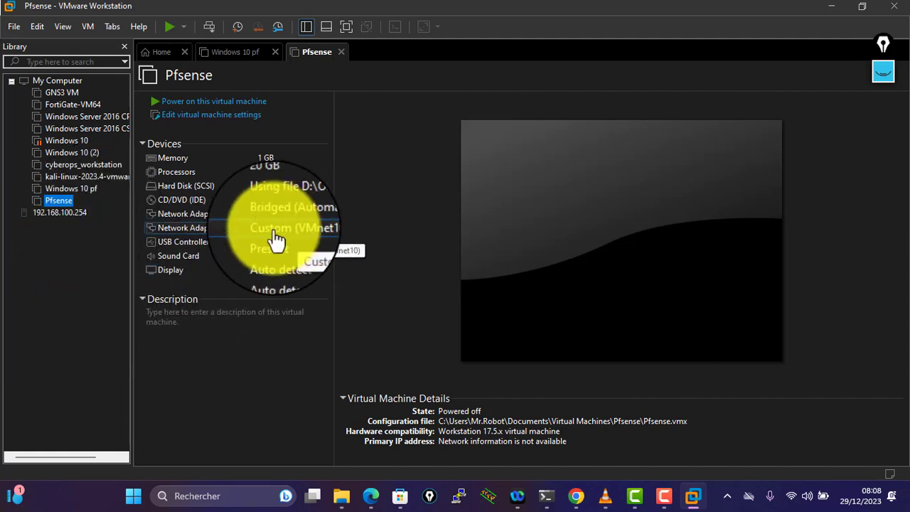
# - Confirm the Windows 10 pf network adapter stays on custom VMnet10 (Host-only) and close settings with OK
pyautogui.click(80, 190)
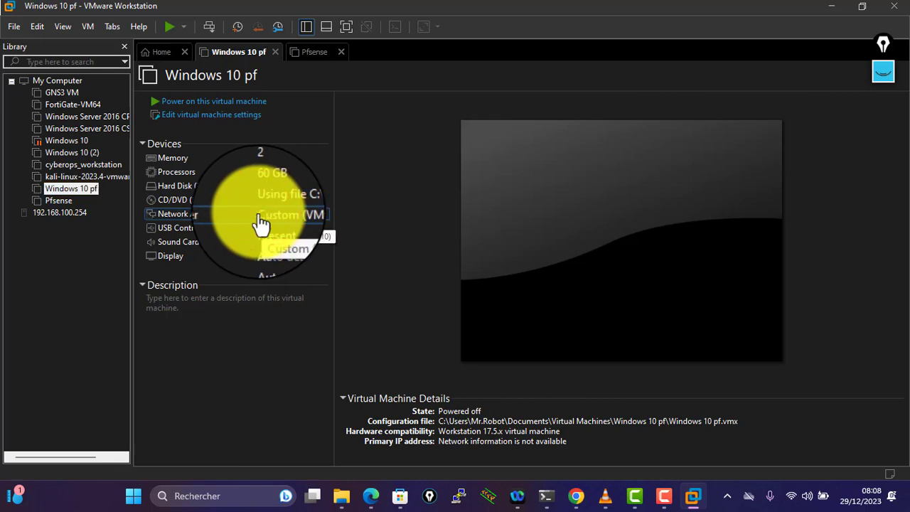
pyautogui.doubleClick(261, 222)
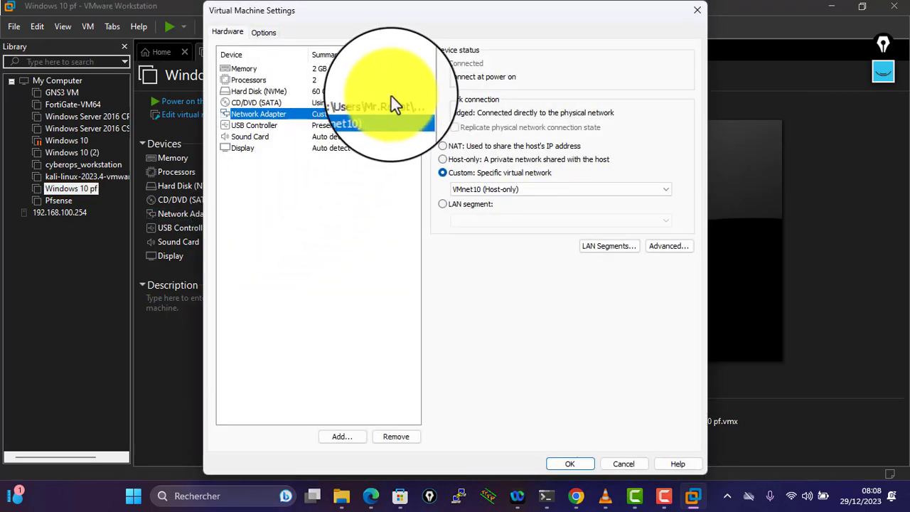
pyautogui.click(348, 113)
pyautogui.click(474, 188)
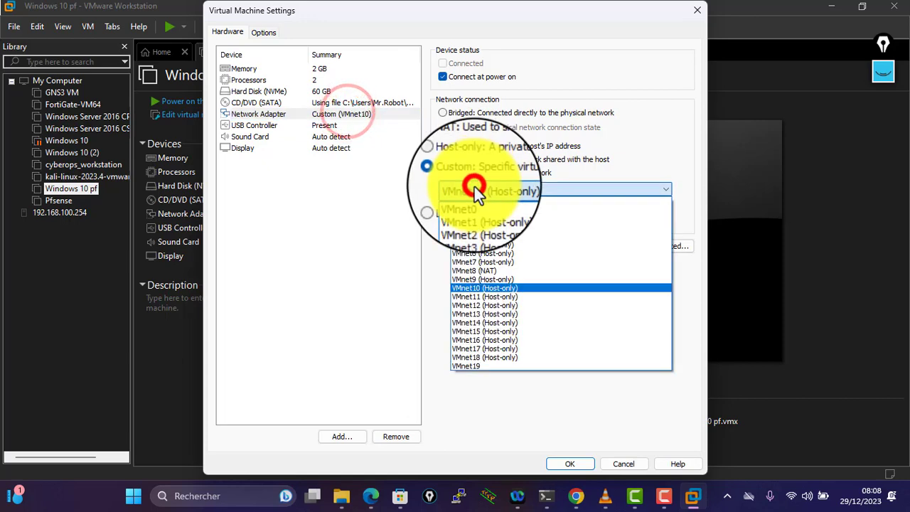
pyautogui.click(474, 288)
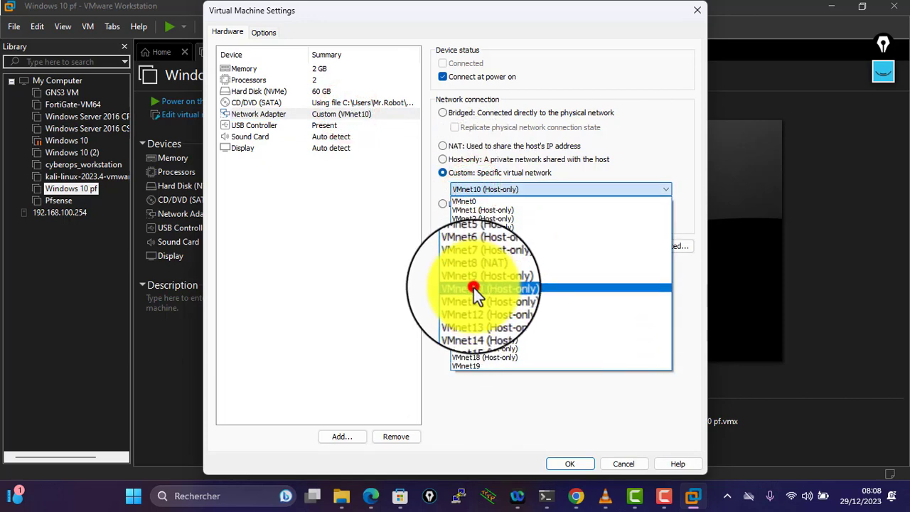
pyautogui.click(338, 103)
pyautogui.click(340, 114)
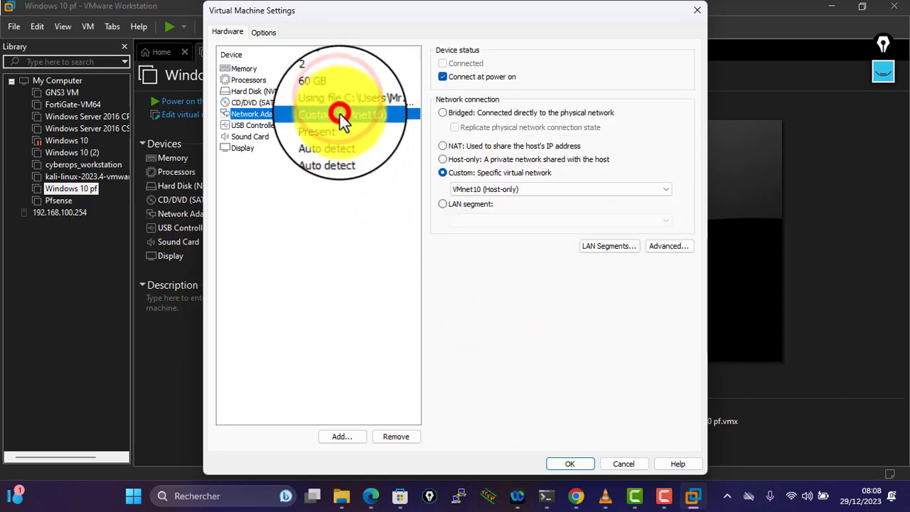
pyautogui.click(575, 458)
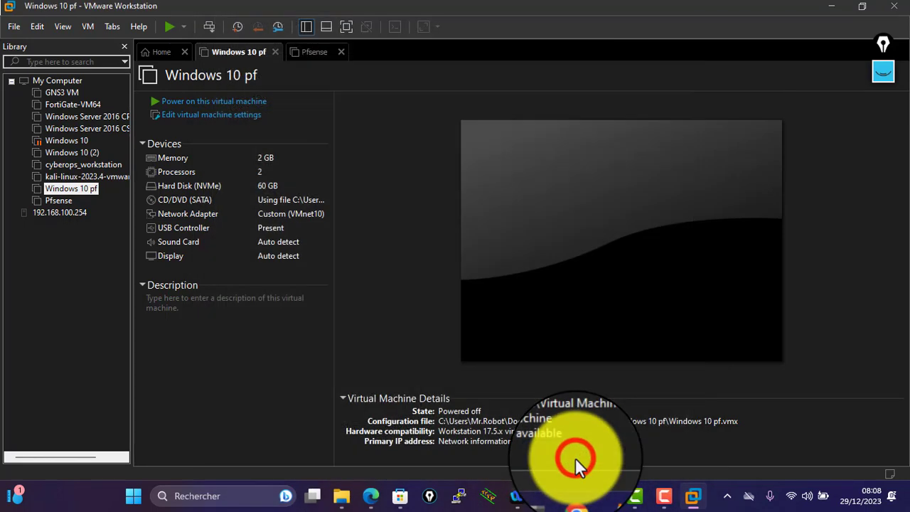
# - Power on the Pfsense virtual machine and release the mouse with Ctrl+Alt
pyautogui.click(67, 201)
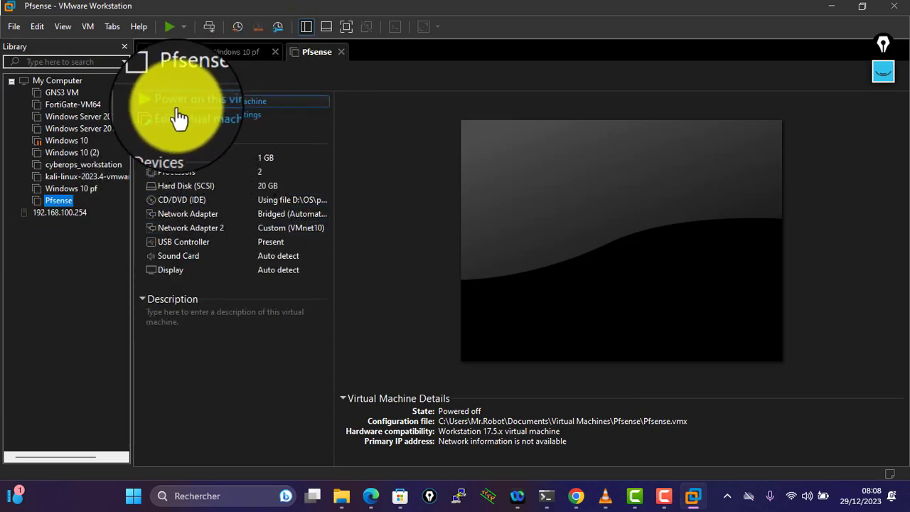
pyautogui.click(213, 105)
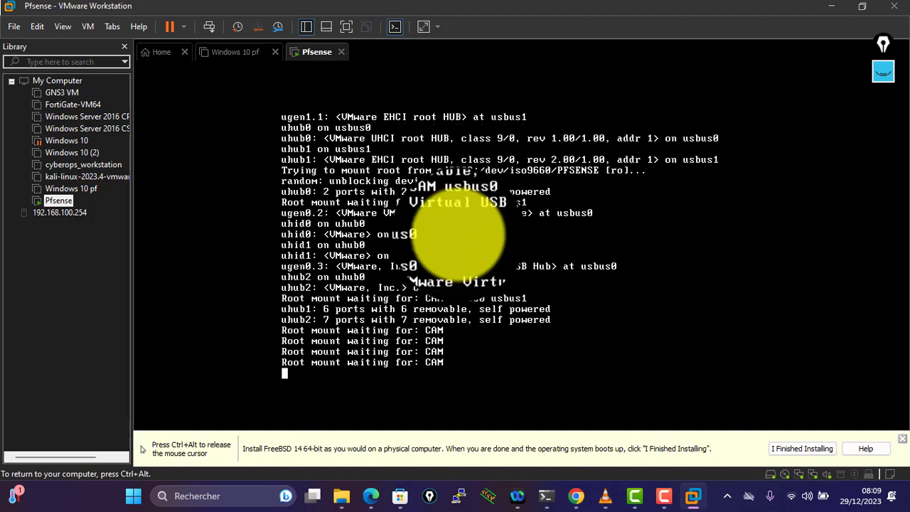
pyautogui.hotkey('ctrl', 'alt')
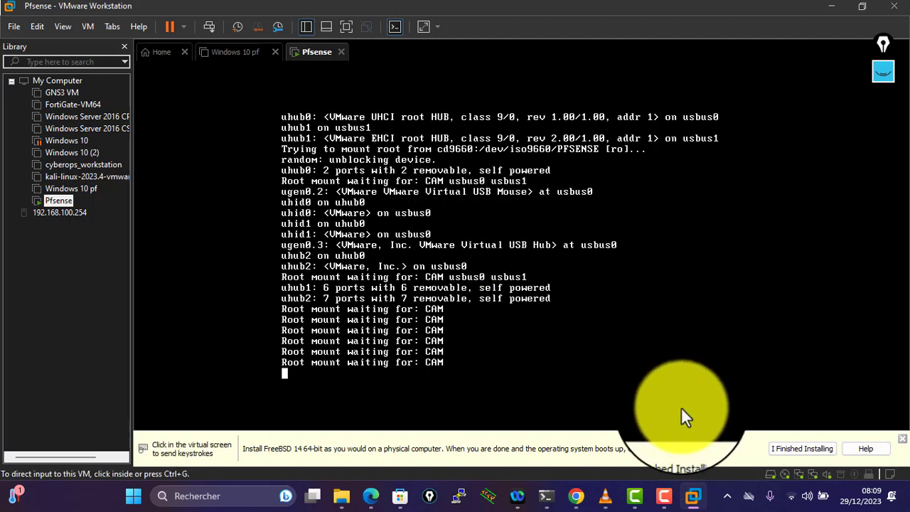
# - Accept the pfSense copyright notice and choose Install from the installer menu
pyautogui.click(661, 502)
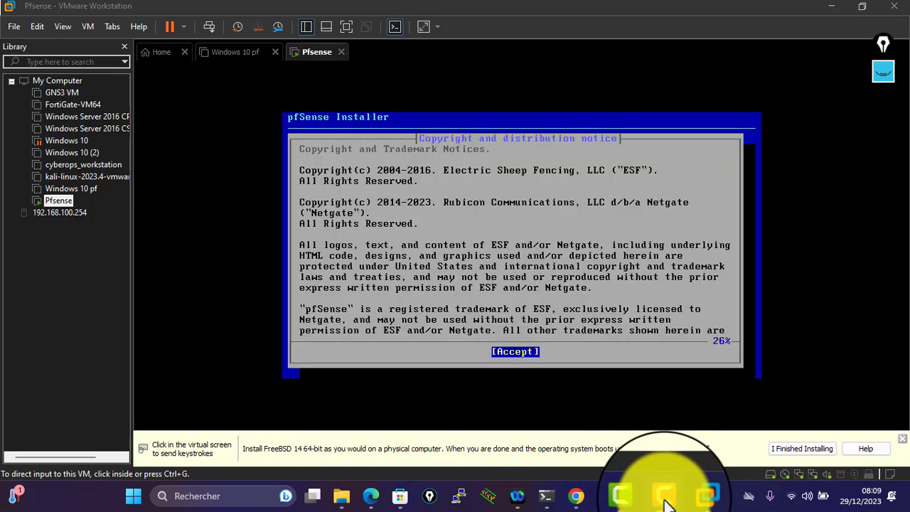
pyautogui.click(524, 337)
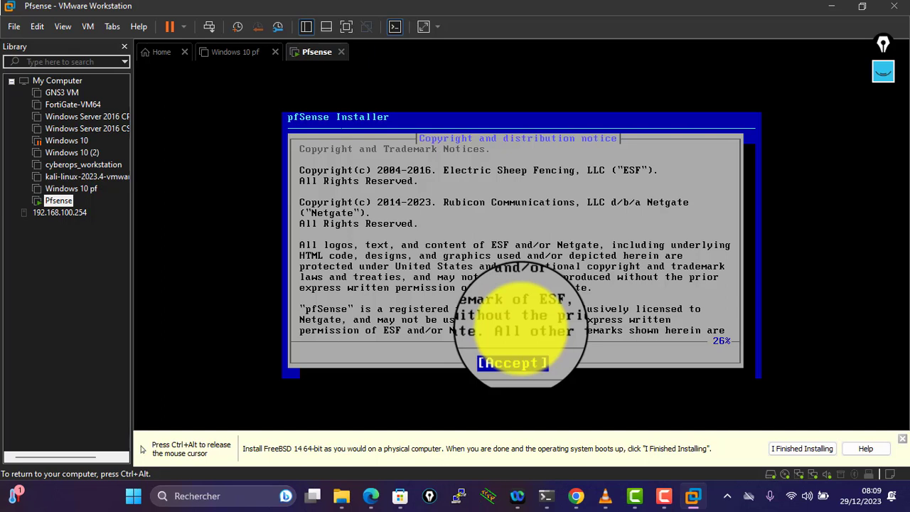
pyautogui.press('Return')
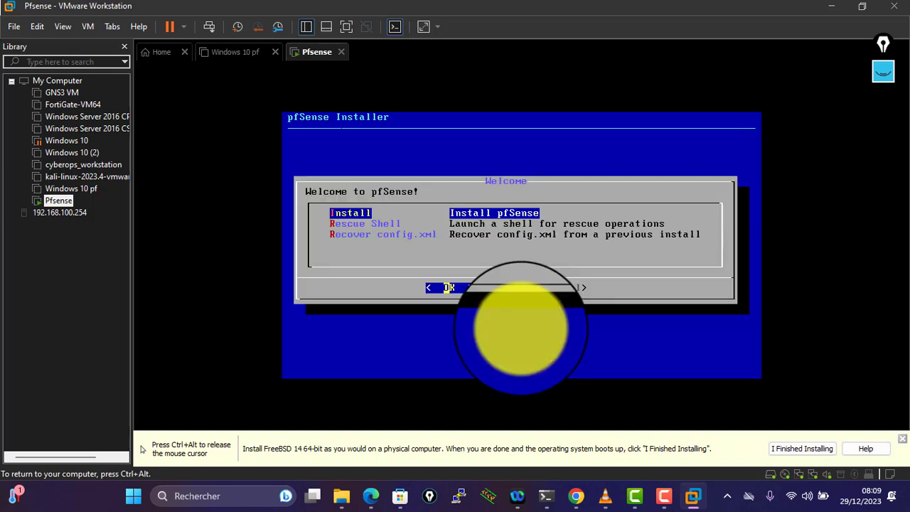
pyautogui.press('Right')
pyautogui.press('Left')
pyautogui.press('Right')
pyautogui.press('Left')
pyautogui.press('Down')
pyautogui.press('Down')
pyautogui.press('Up')
pyautogui.press('Up')
pyautogui.press('Down')
pyautogui.press('Down')
pyautogui.press('Up')
pyautogui.press('Up')
pyautogui.press('Return')
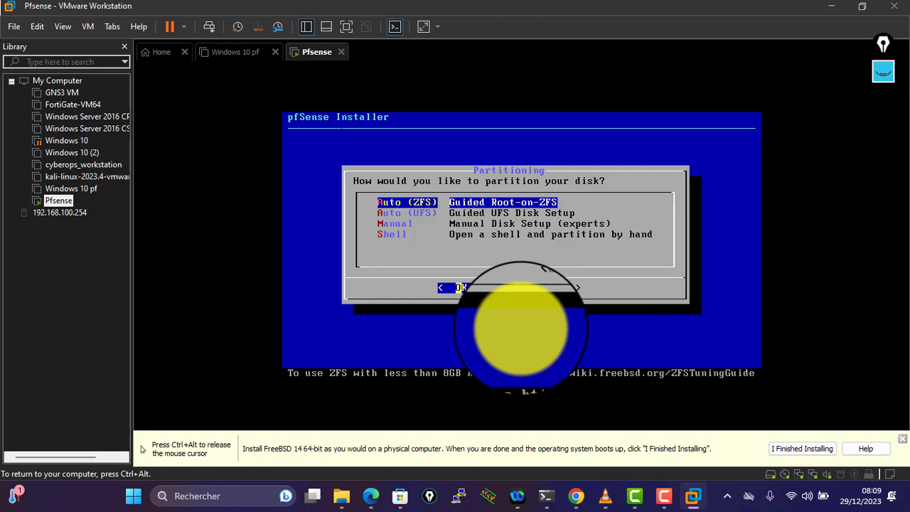
# - Partition with Auto (ZFS) as a stripe on disk da0 and confirm YES to install
pyautogui.press('Return')
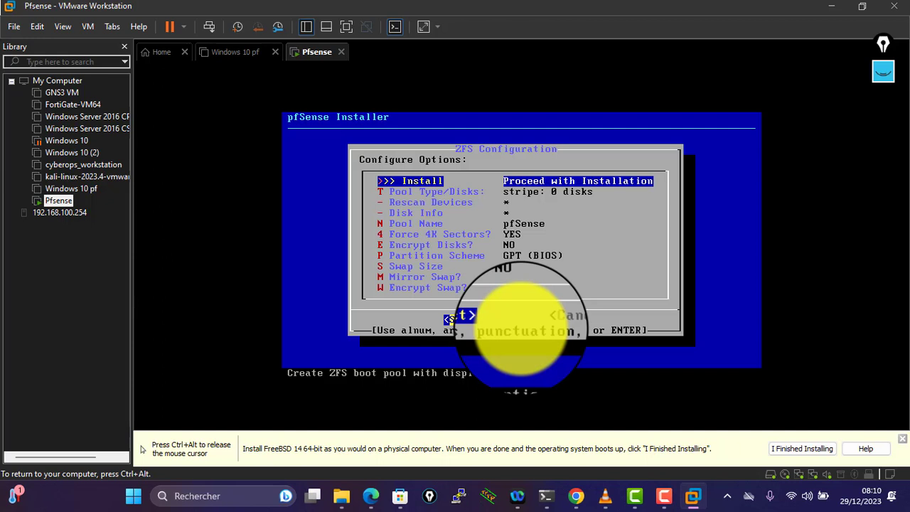
pyautogui.press('Return')
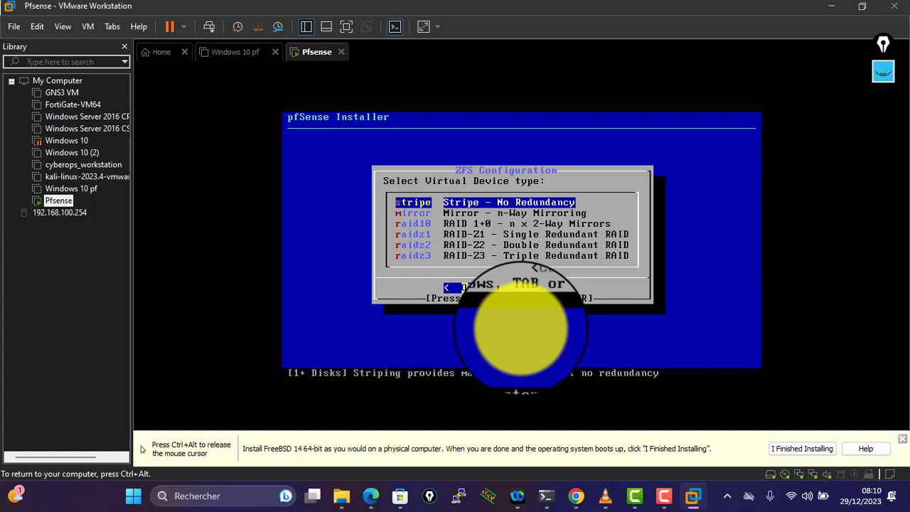
pyautogui.press('Return')
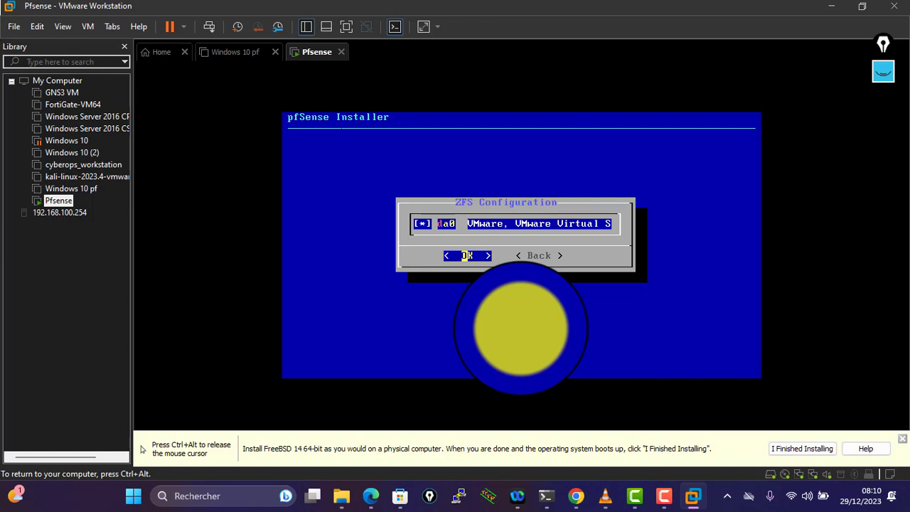
pyautogui.press('Return')
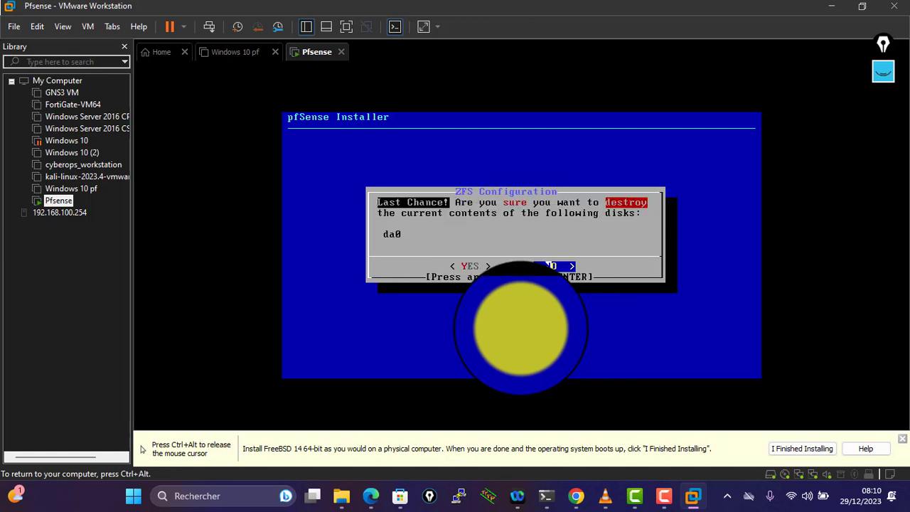
pyautogui.press('Left')
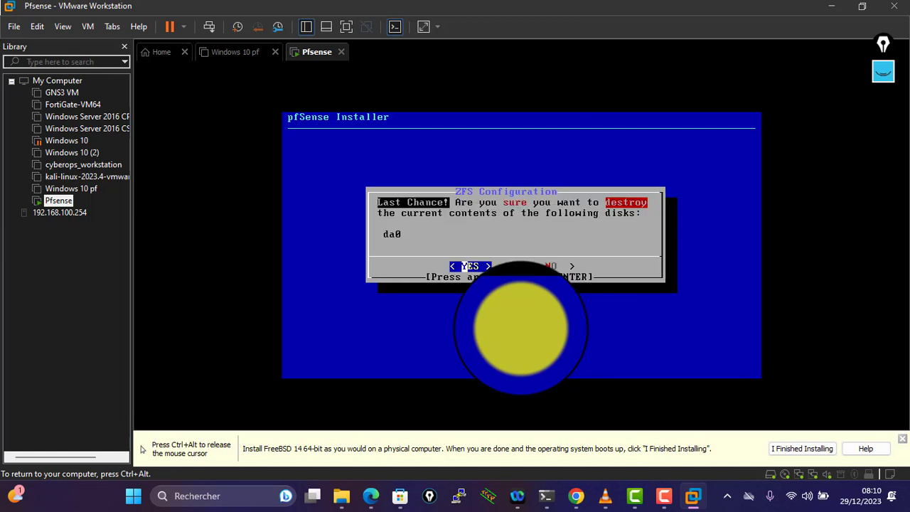
pyautogui.press('Right')
pyautogui.press('Left')
pyautogui.press('Return')
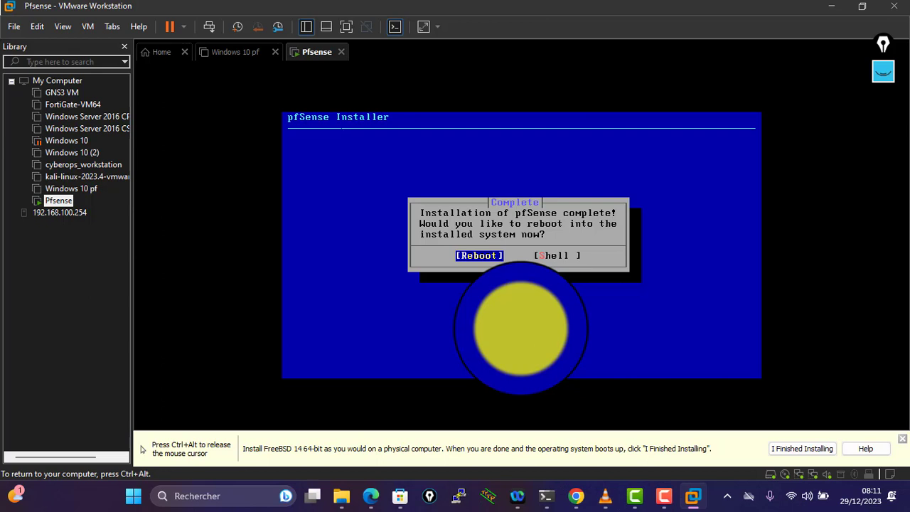
# - Choose Reboot to boot into the installed pfSense 2.7.0 system
pyautogui.press('Return')
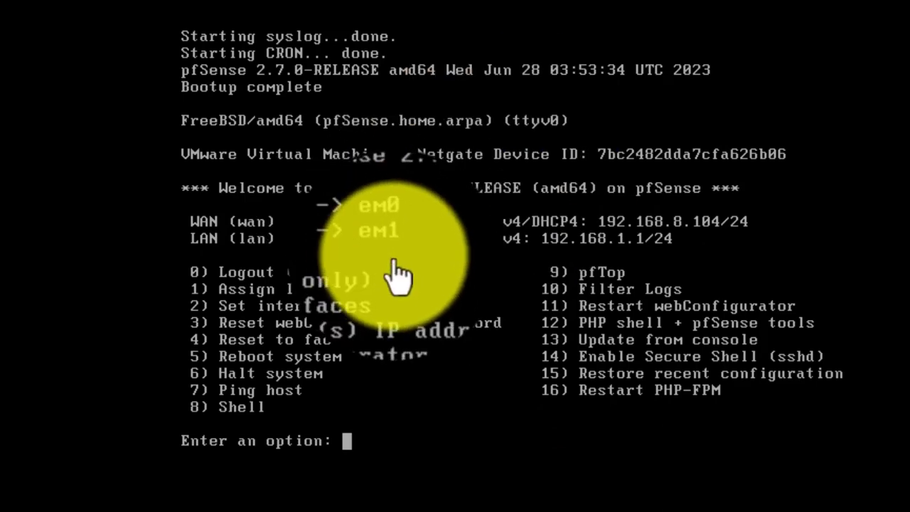
# - Circle WAN/LAN and em0/em1 in red and underline the WAN address 192.168.8.104/24
pyautogui.click(482, 198)
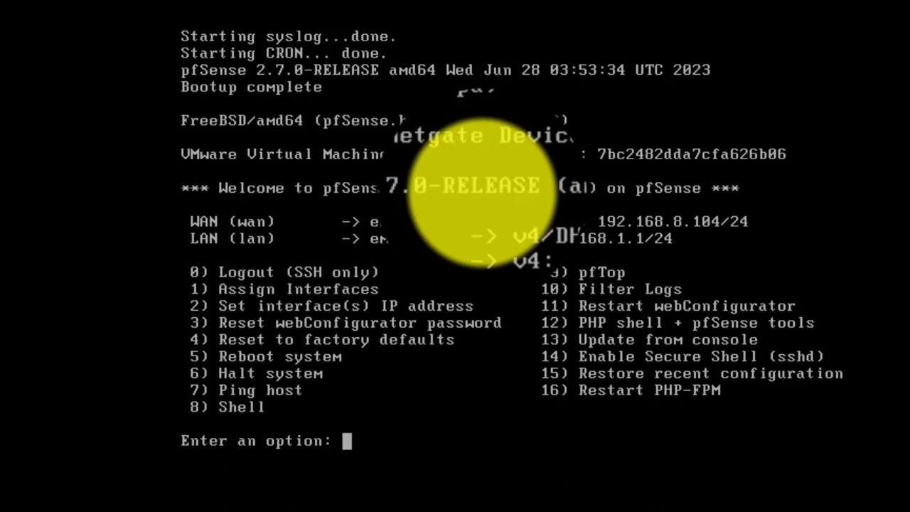
pyautogui.click(482, 194)
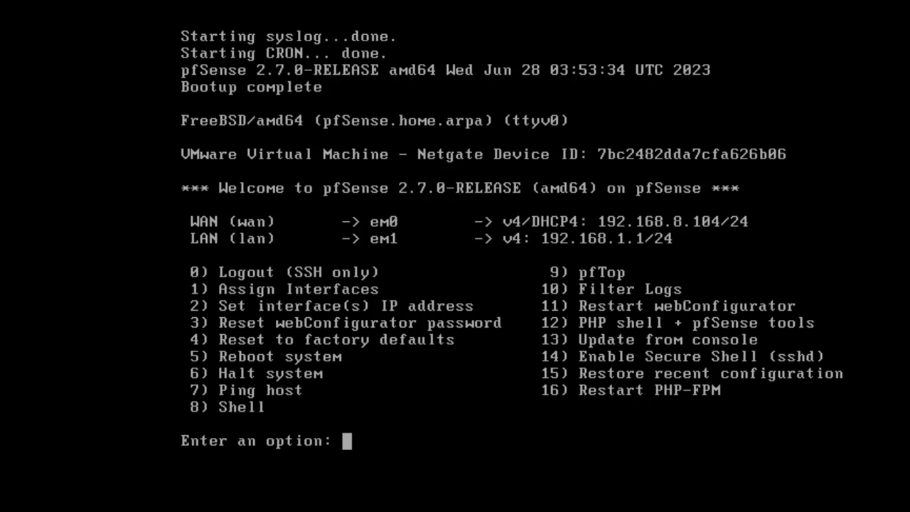
pyautogui.click(193, 210)
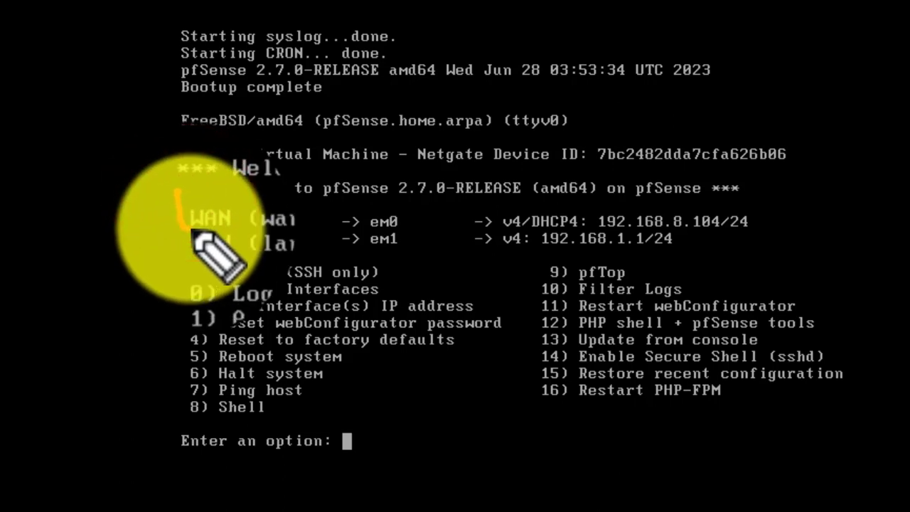
pyautogui.moveTo(193, 233)
pyautogui.mouseDown()
pyautogui.moveTo(260, 238)
pyautogui.moveTo(282, 211)
pyautogui.moveTo(204, 220)
pyautogui.moveTo(197, 244)
pyautogui.moveTo(227, 233)
pyautogui.mouseUp()
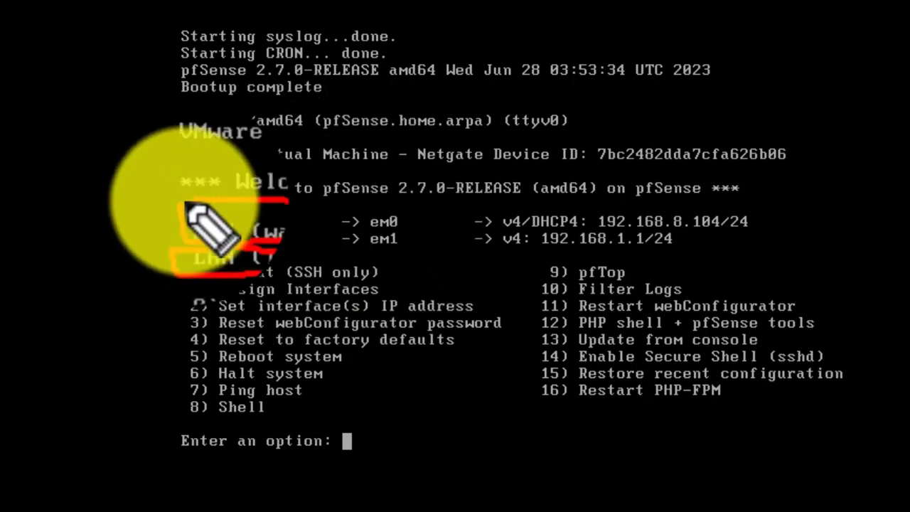
pyautogui.moveTo(350, 207)
pyautogui.mouseDown()
pyautogui.moveTo(423, 213)
pyautogui.moveTo(406, 232)
pyautogui.moveTo(371, 224)
pyautogui.moveTo(398, 258)
pyautogui.moveTo(406, 240)
pyautogui.moveTo(371, 234)
pyautogui.mouseUp()
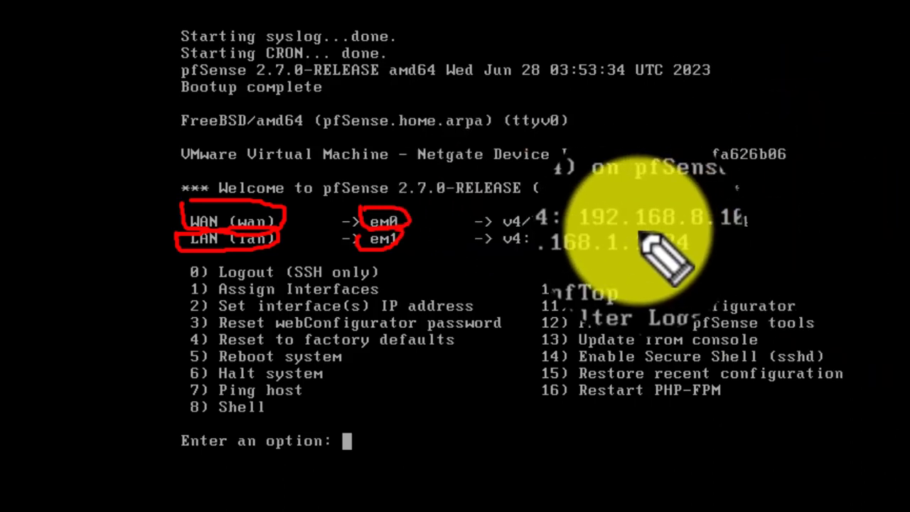
pyautogui.moveTo(596, 209)
pyautogui.mouseDown()
pyautogui.moveTo(767, 214)
pyautogui.moveTo(837, 237)
pyautogui.moveTo(703, 240)
pyautogui.mouseUp()
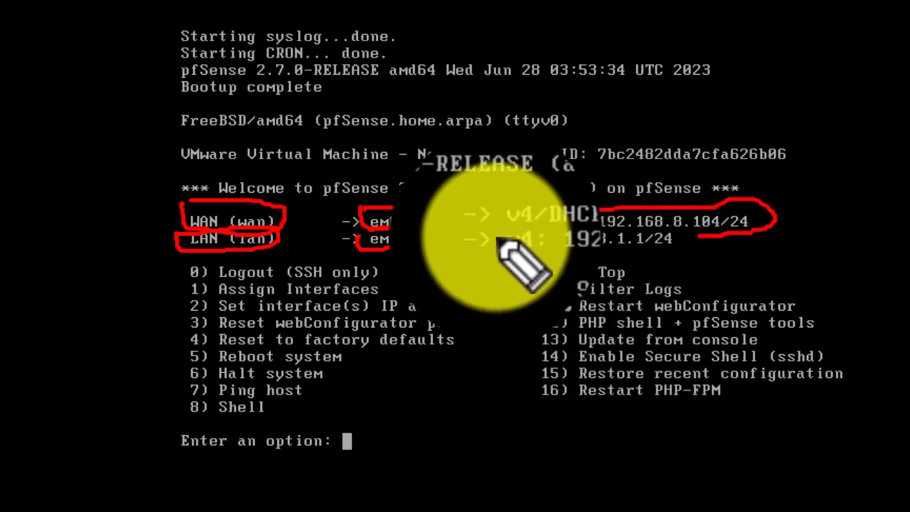
# - Draw one more red mark across the console's interface names
pyautogui.moveTo(470, 245)
pyautogui.mouseDown()
pyautogui.moveTo(615, 260)
pyautogui.moveTo(609, 249)
pyautogui.moveTo(675, 236)
pyautogui.moveTo(537, 241)
pyautogui.moveTo(542, 250)
pyautogui.mouseUp()
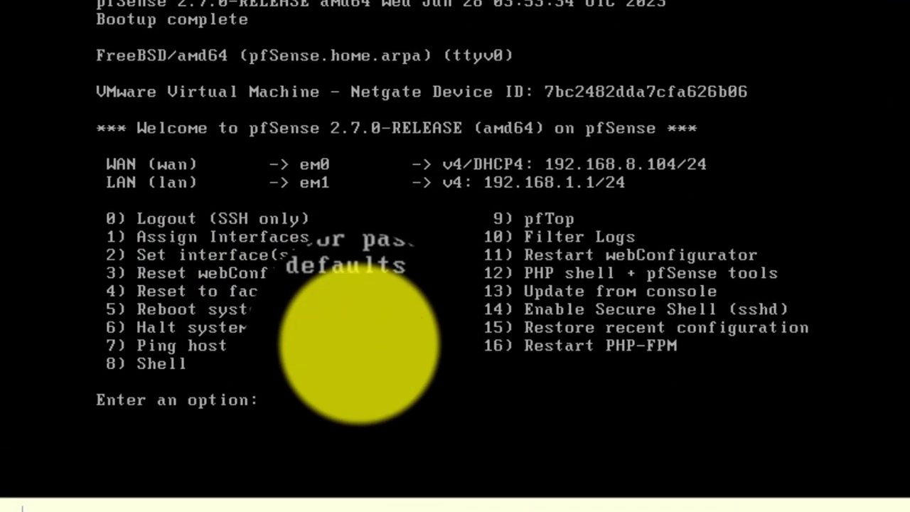
# - Give the LAN interface (option 2) the static IPv4 address 192.168.10.254 instead of DHCP
pyautogui.write('2')
pyautogui.press('Return')
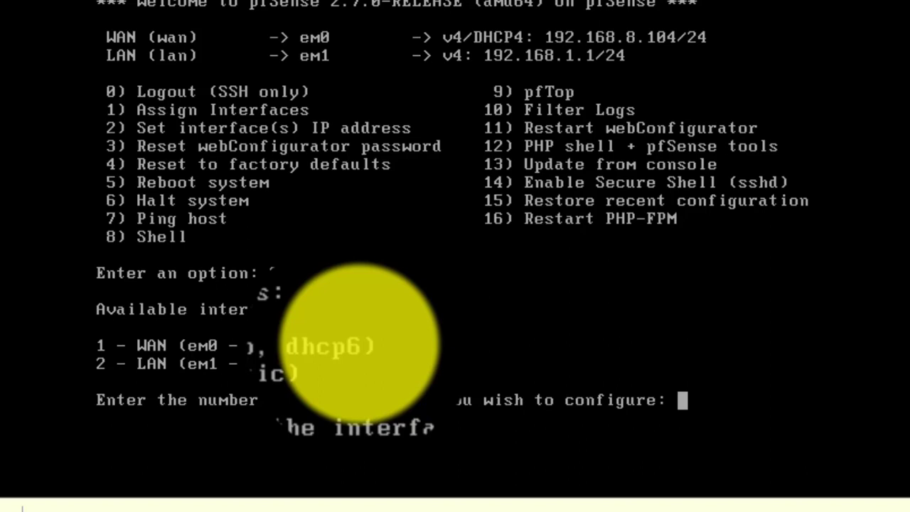
pyautogui.write('2')
pyautogui.press('Return')
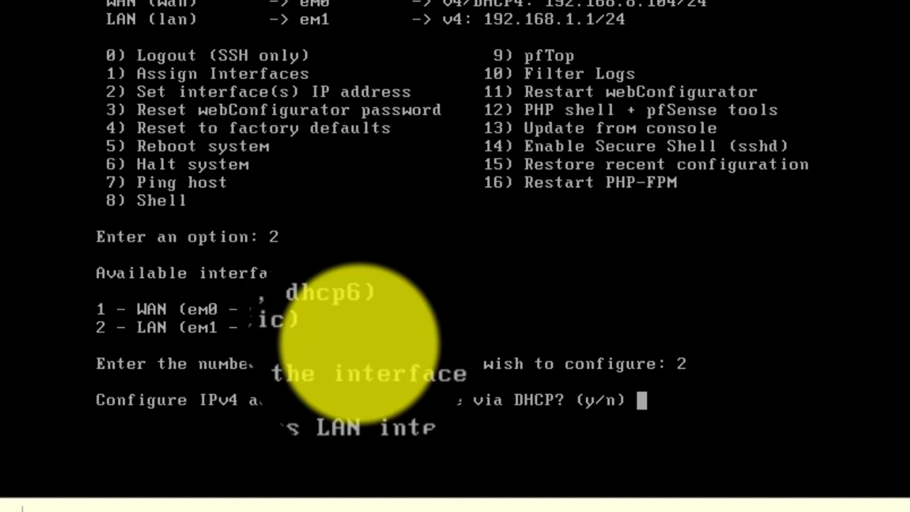
pyautogui.write('n')
pyautogui.press('Return')
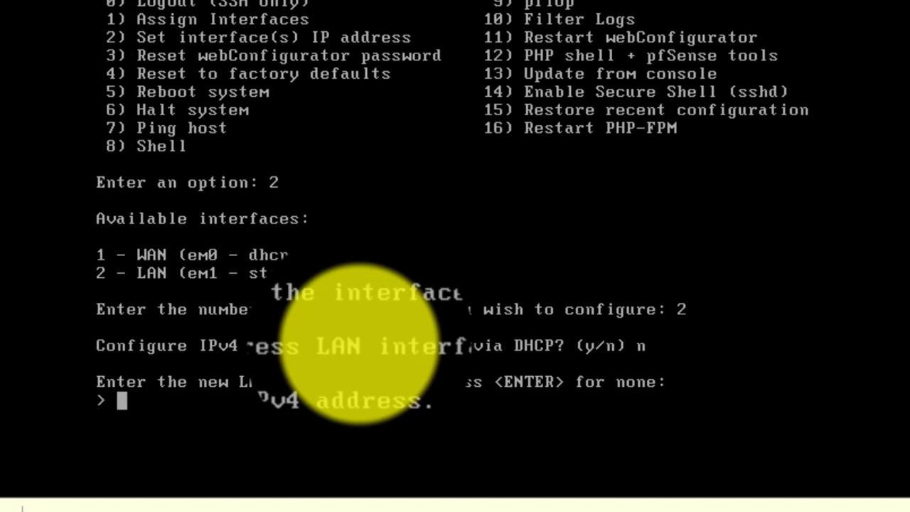
pyautogui.write('192.')
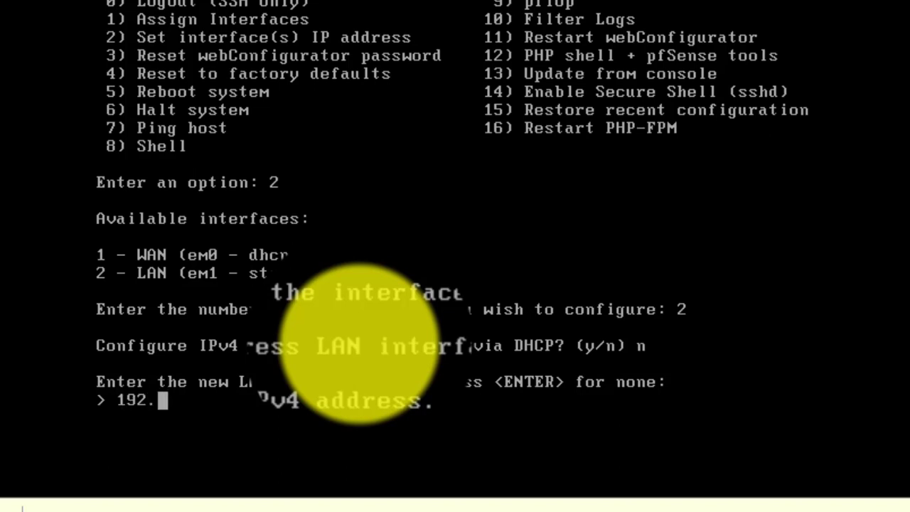
pyautogui.write('168.10.')
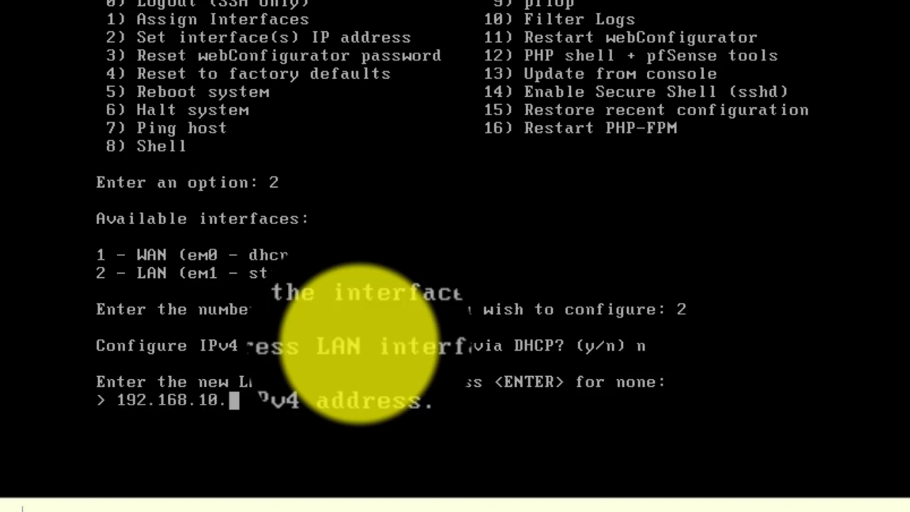
pyautogui.write('254')
pyautogui.press('Return')
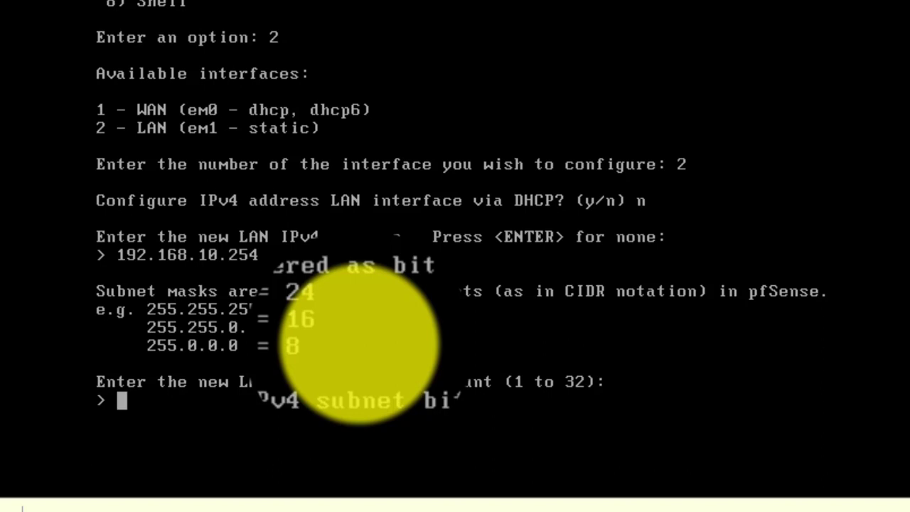
# - Set the LAN subnet bit count to 24 and leave the gateway empty
pyautogui.write('24')
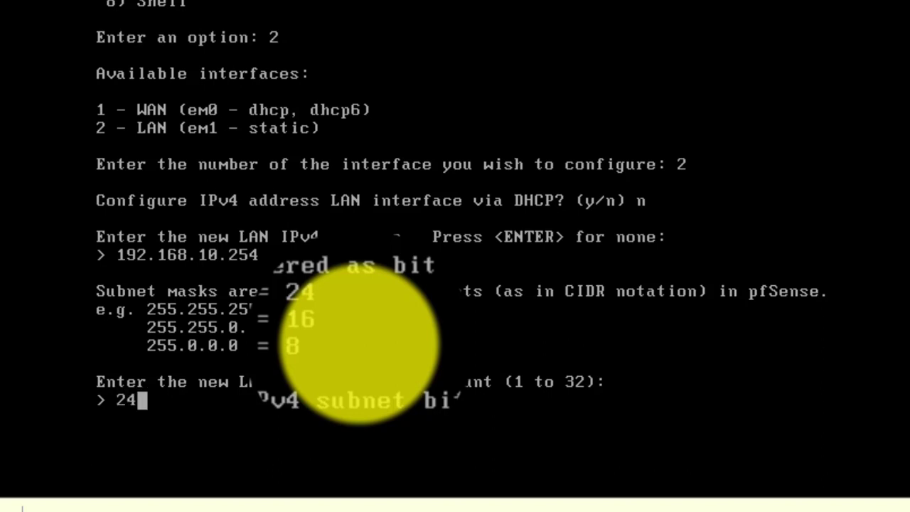
pyautogui.press('Return')
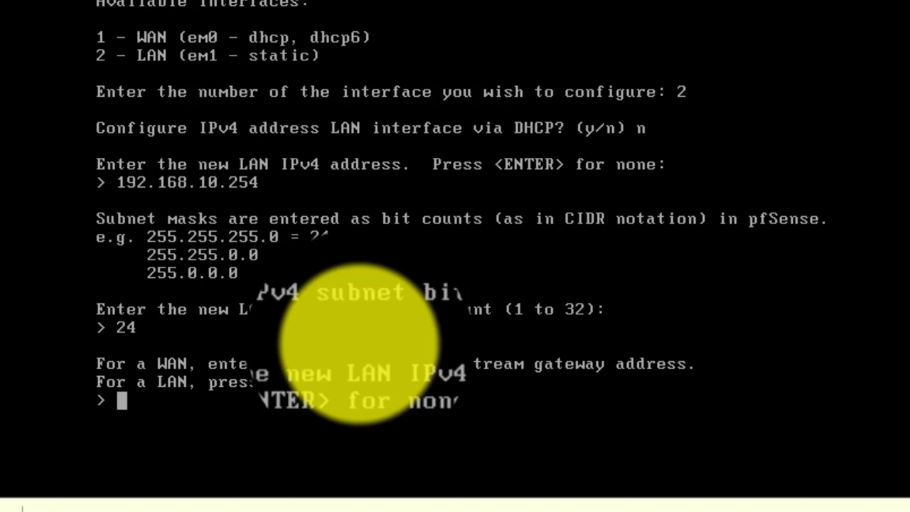
pyautogui.press('Return')
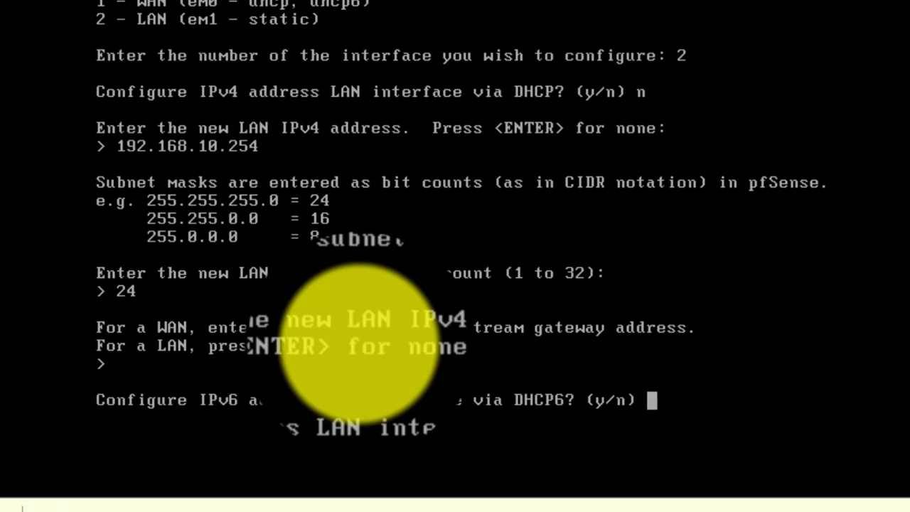
# - Decline DHCP6, leave the LAN IPv6 address empty, and erase stray characters at the prompt
pyautogui.write('n')
pyautogui.press('Return')
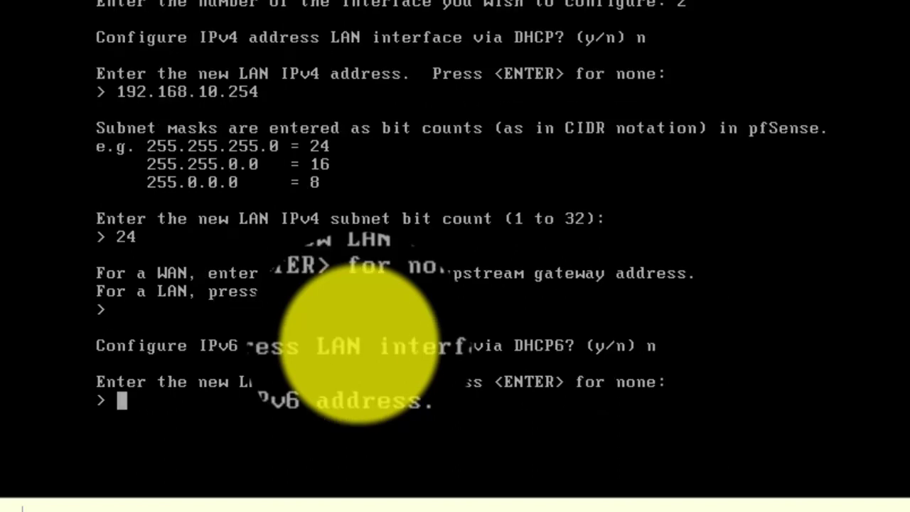
pyautogui.press('Return')
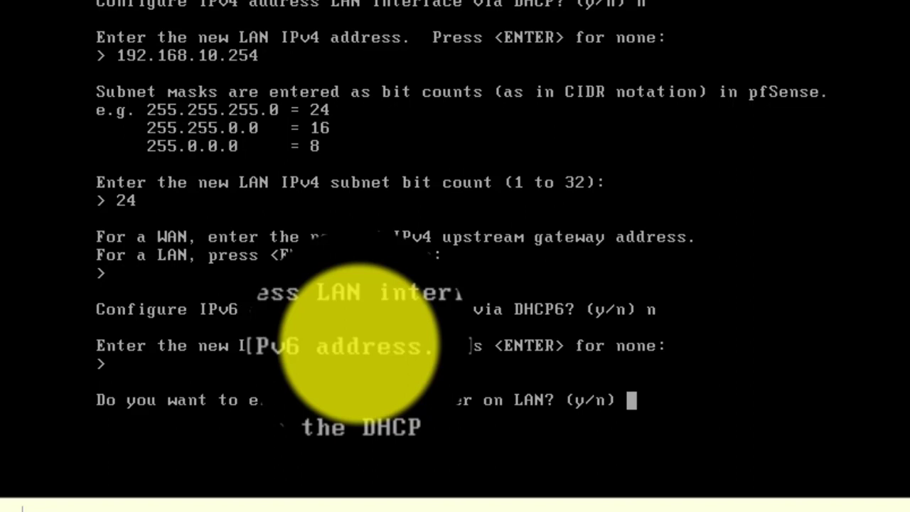
pyautogui.press('Up')
pyautogui.press('Up')
pyautogui.press('Up')
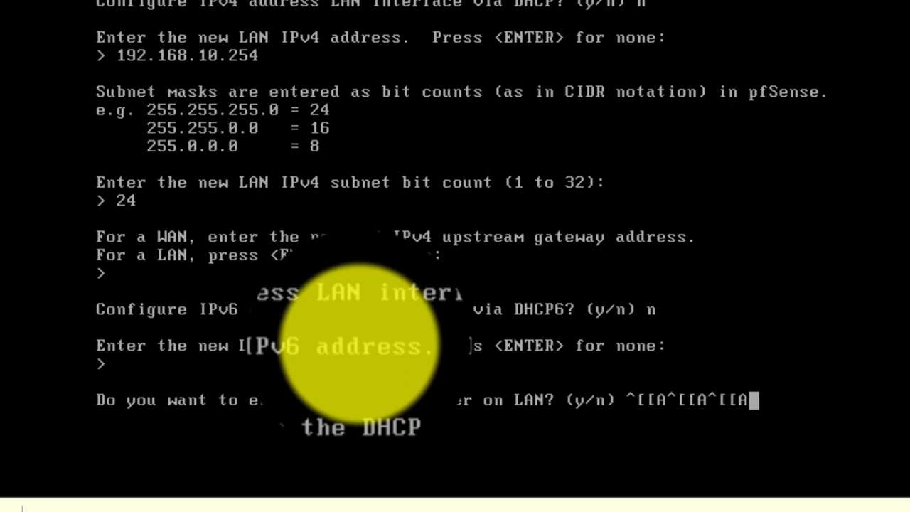
pyautogui.press('Down')
pyautogui.press('BackSpace')
pyautogui.press('BackSpace')
pyautogui.press('BackSpace')
pyautogui.press('BackSpace')
pyautogui.press('BackSpace')
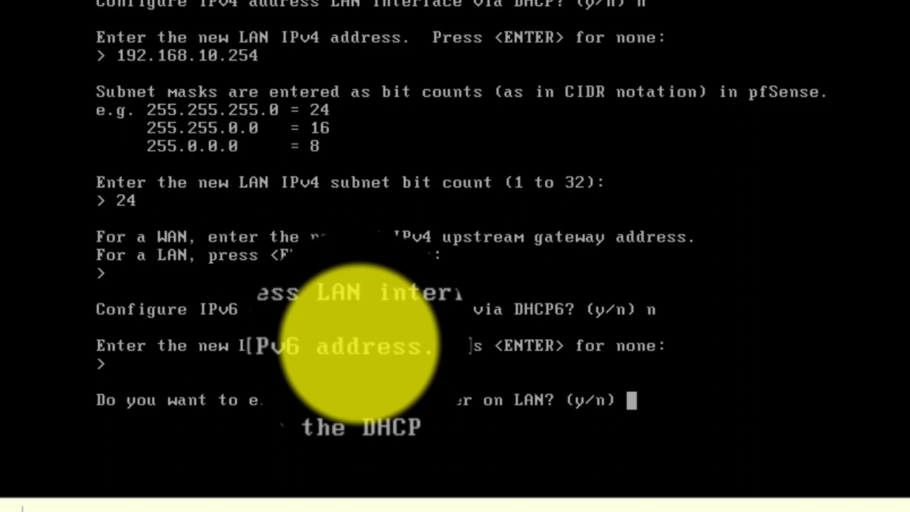
# - Enable the LAN DHCP server with range 192.168.10.100 to 192.168.10.150
pyautogui.write('y')
pyautogui.press('Return')
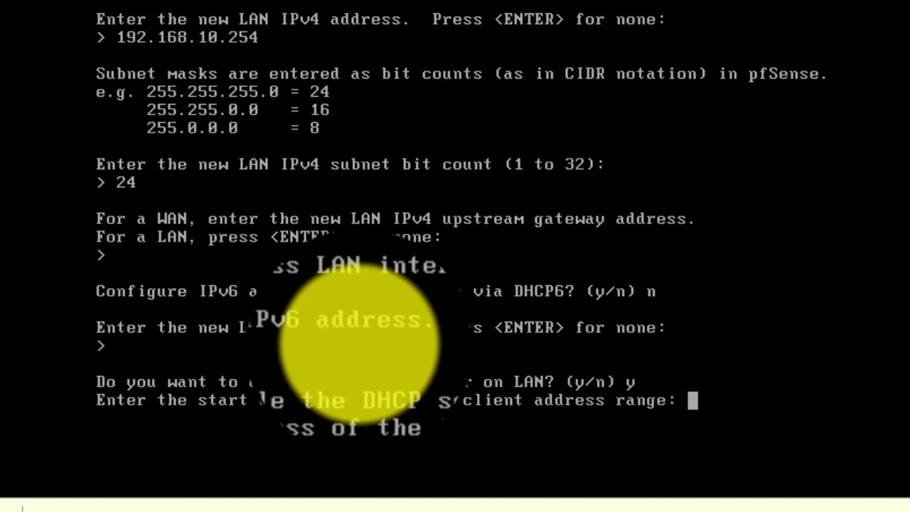
pyautogui.write('19')
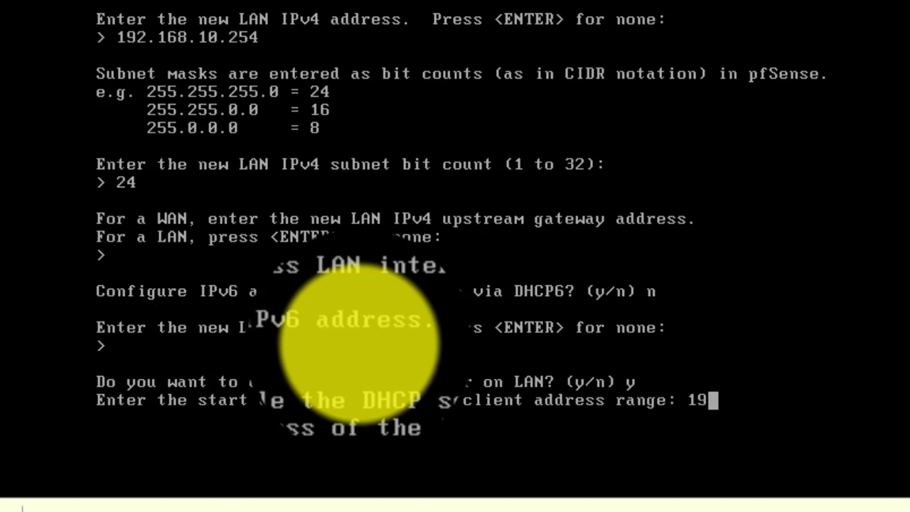
pyautogui.write('2.168.10.100')
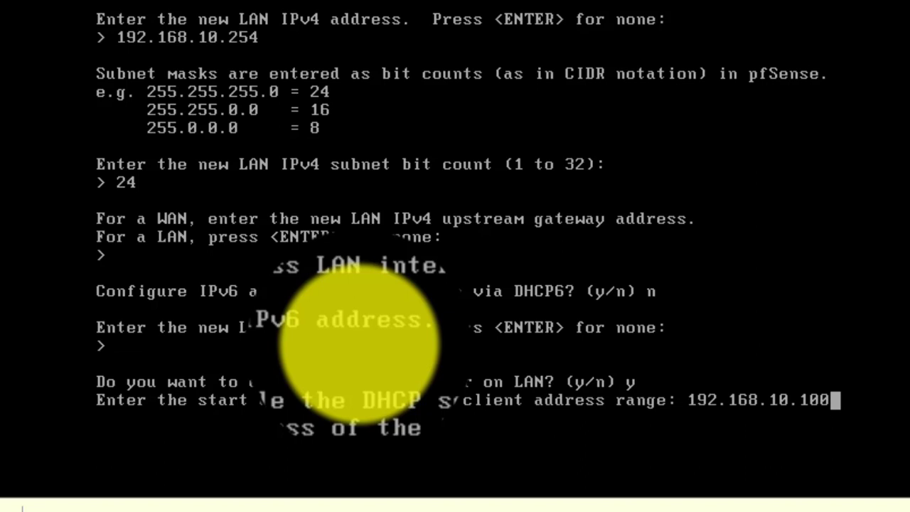
pyautogui.press('Return')
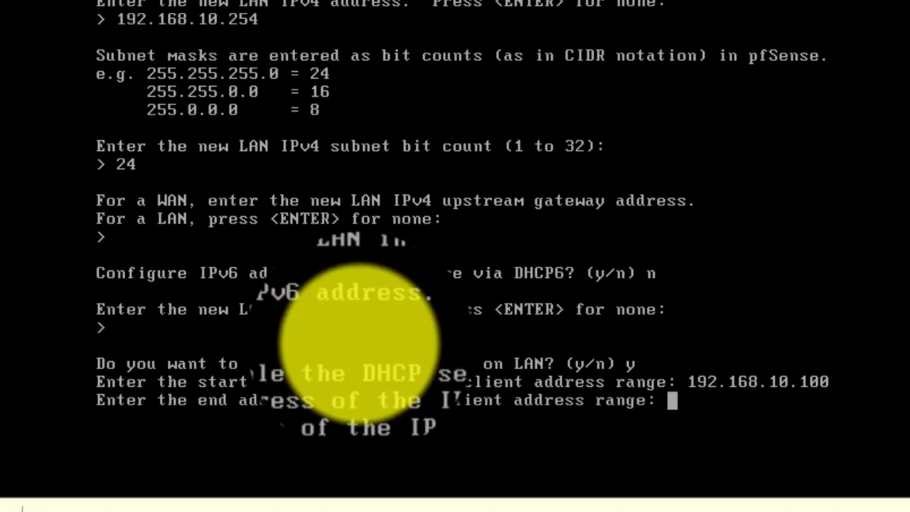
pyautogui.write('192.16')
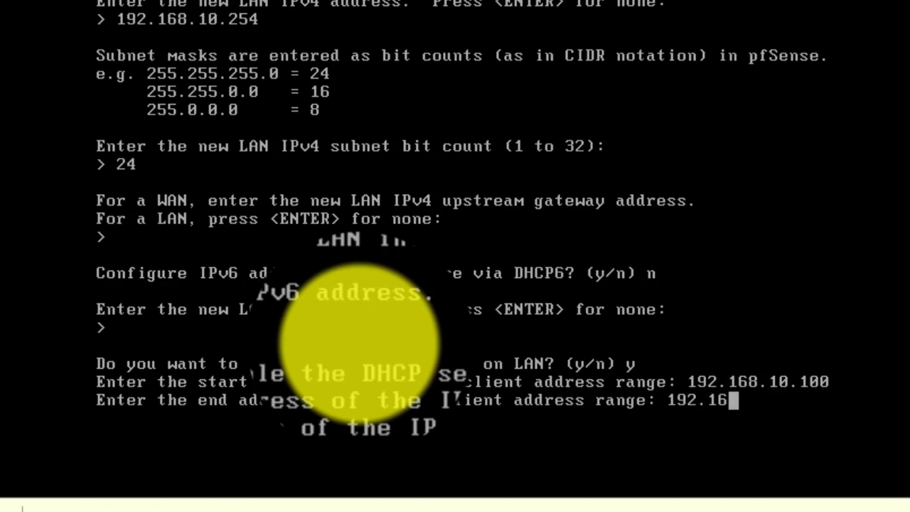
pyautogui.write('8.10.')
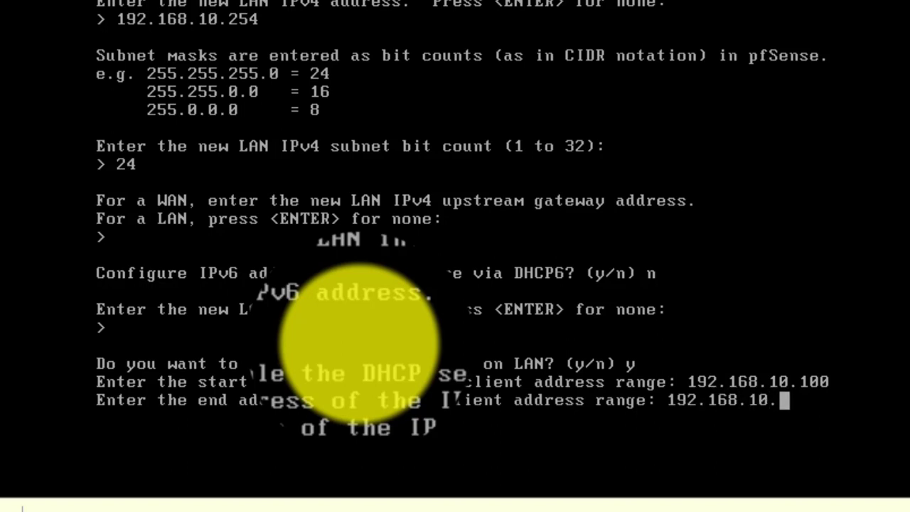
pyautogui.write('150')
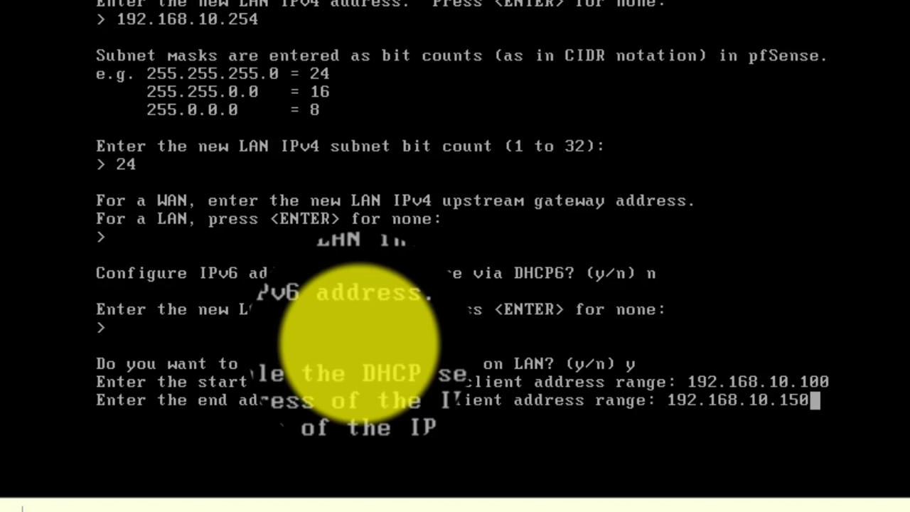
pyautogui.press('Return')
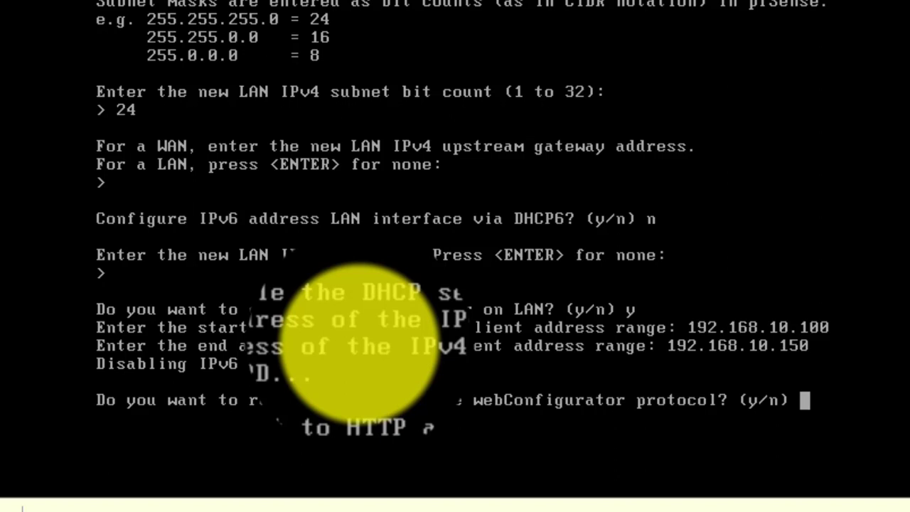
# - Revert the webConfigurator to HTTP, save, and return to the main console menu
pyautogui.write('y')
pyautogui.press('Return')
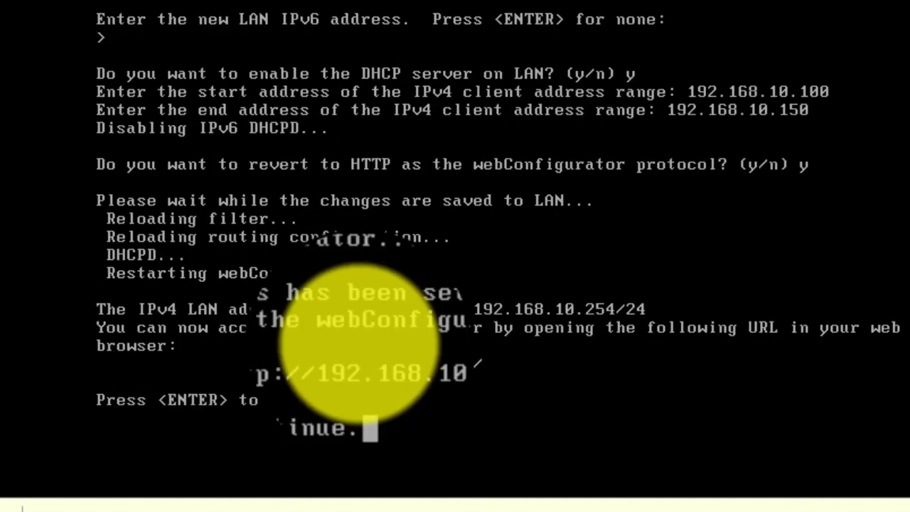
pyautogui.press('Return')
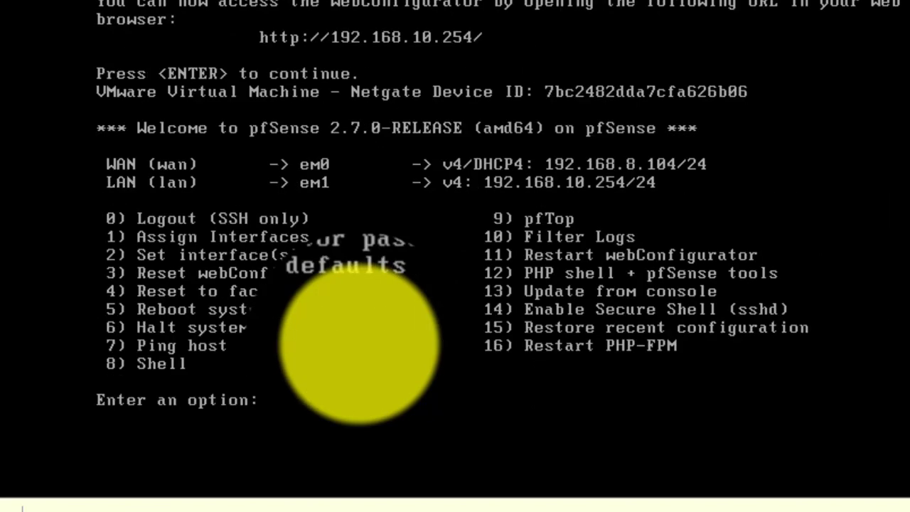
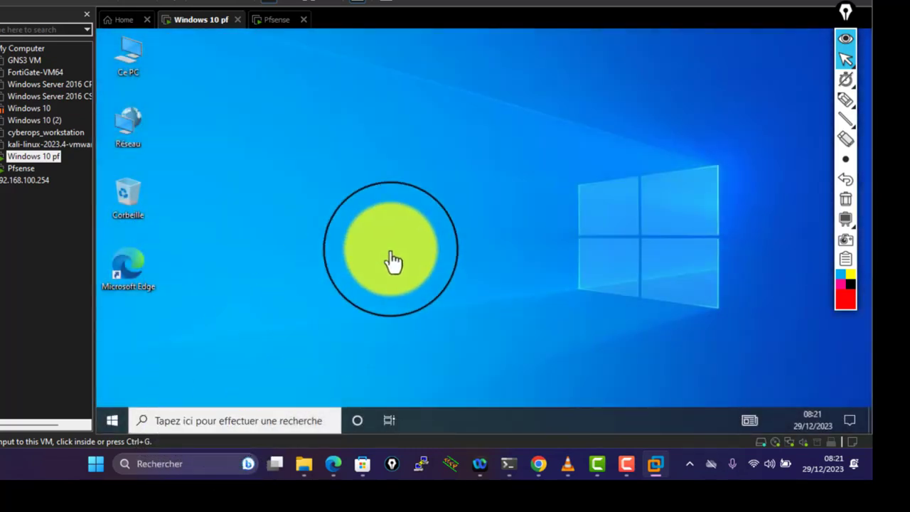
# - Decline network discovery in the Windows 10 pf guest and switch the VM to full screen
pyautogui.click(486, 158)
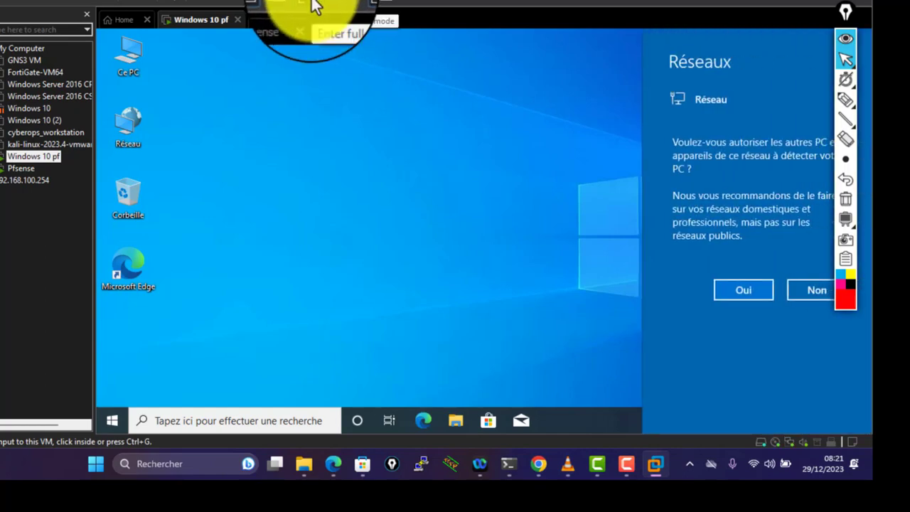
pyautogui.click(805, 293)
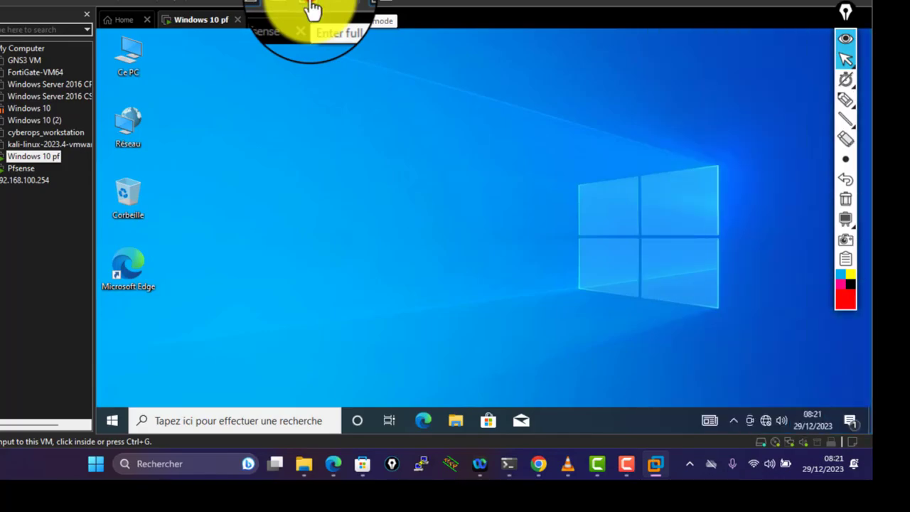
pyautogui.click(313, 10)
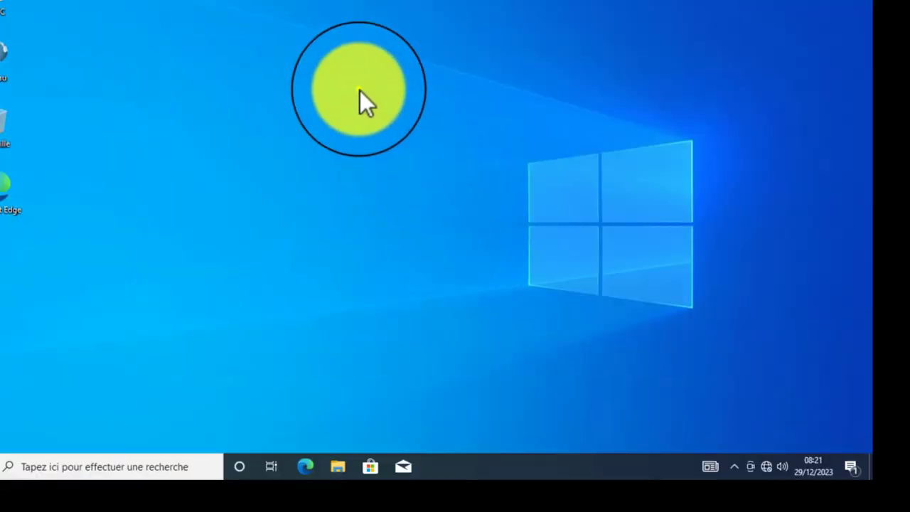
# - Refresh the desktop twice and open the properties of the Réseau desktop item
pyautogui.rightClick(360, 90)
pyautogui.click(427, 126)
pyautogui.rightClick(285, 123)
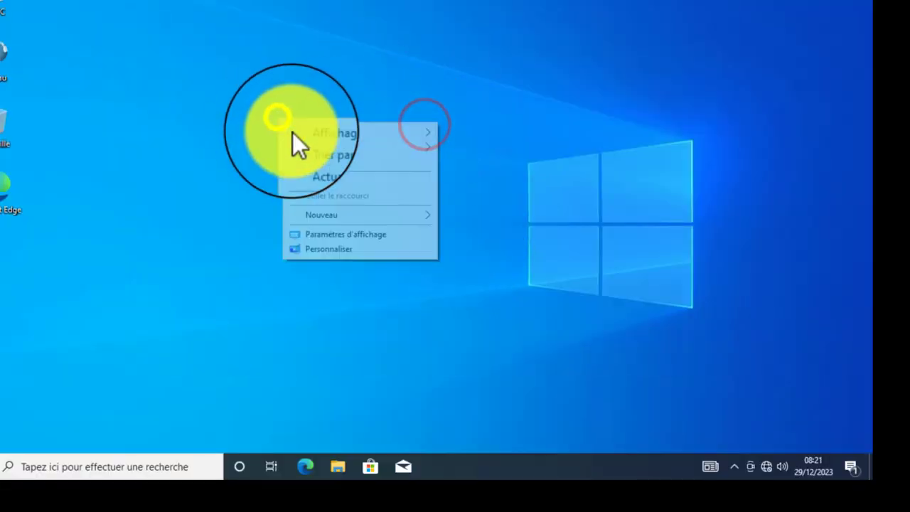
pyautogui.click(336, 165)
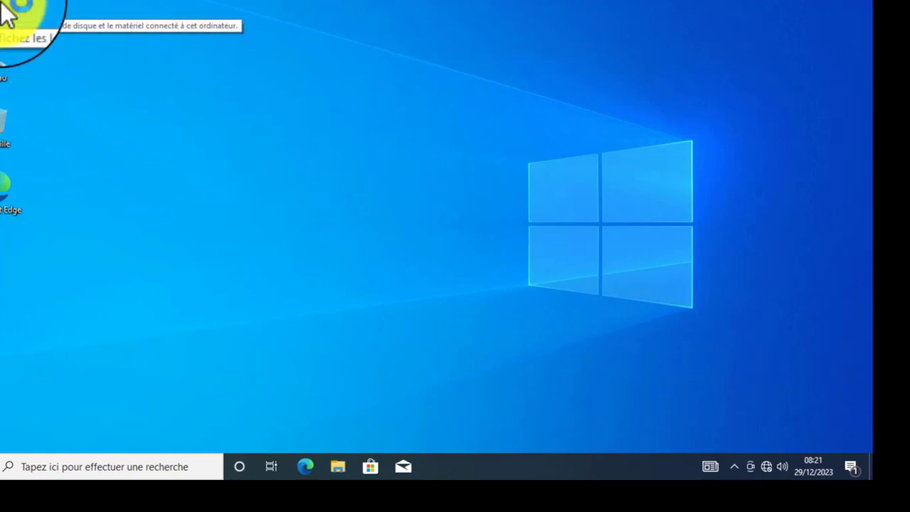
pyautogui.rightClick(8, 64)
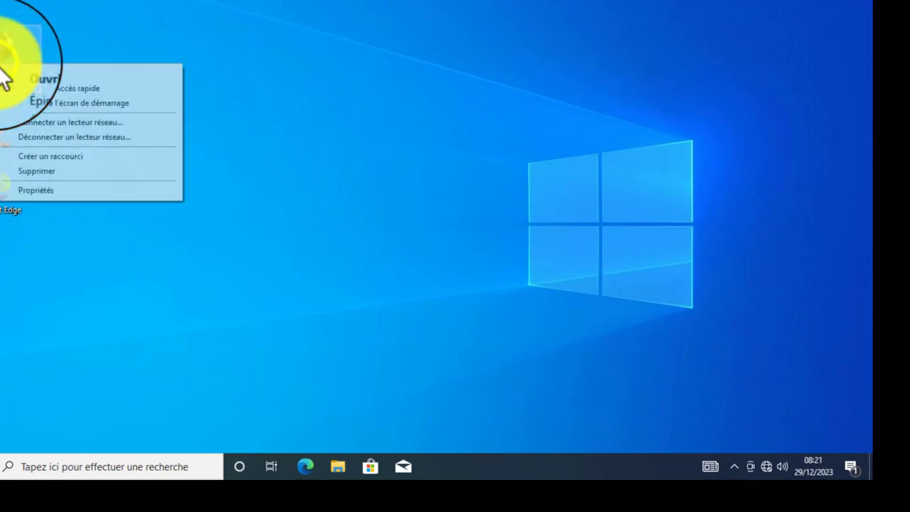
pyautogui.click(36, 192)
pyautogui.click(152, 210)
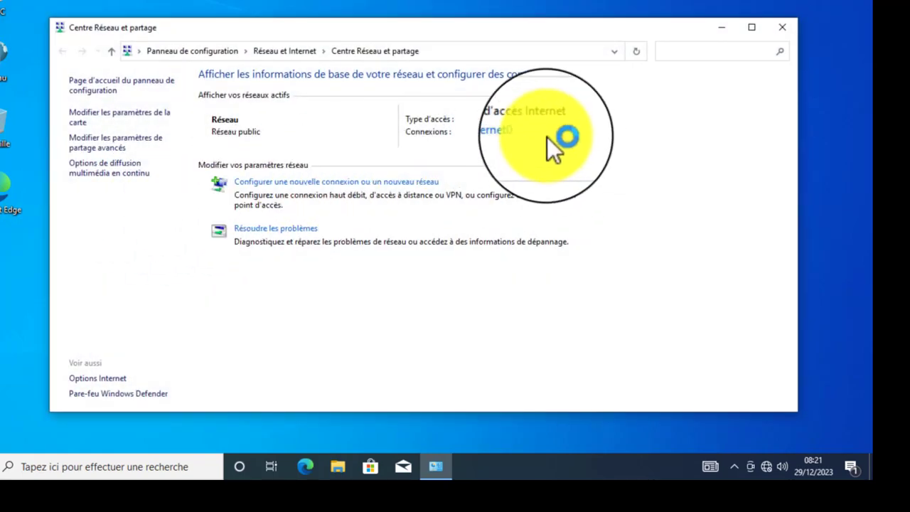
# - Check Ethernet0's details: IPv4 192.168.10.100; gateway, DHCP and DNS 192.168.10.254. Then close both windows
pyautogui.click(508, 134)
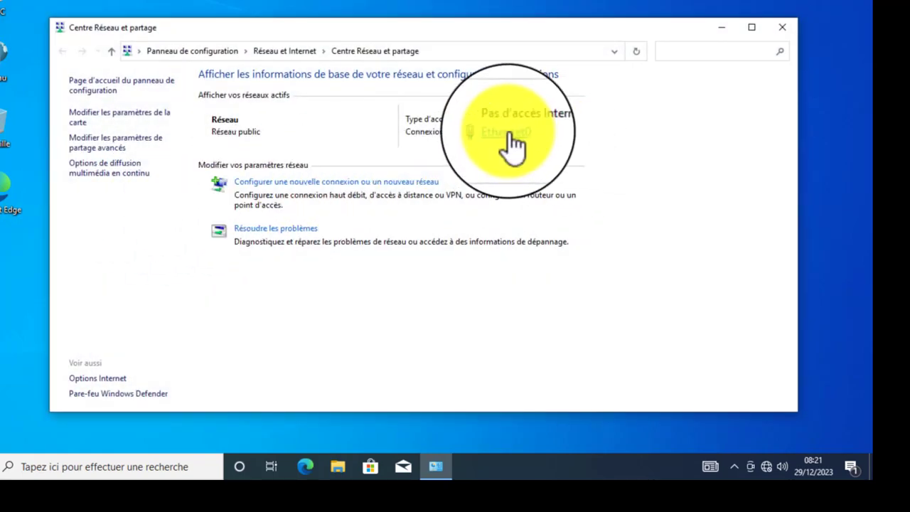
pyautogui.click(509, 137)
pyautogui.click(350, 211)
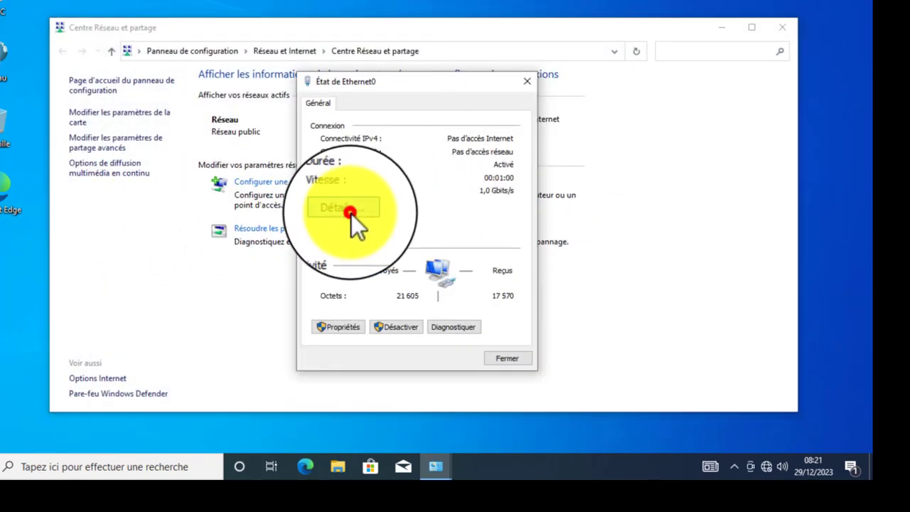
pyautogui.click(429, 206)
pyautogui.click(441, 200)
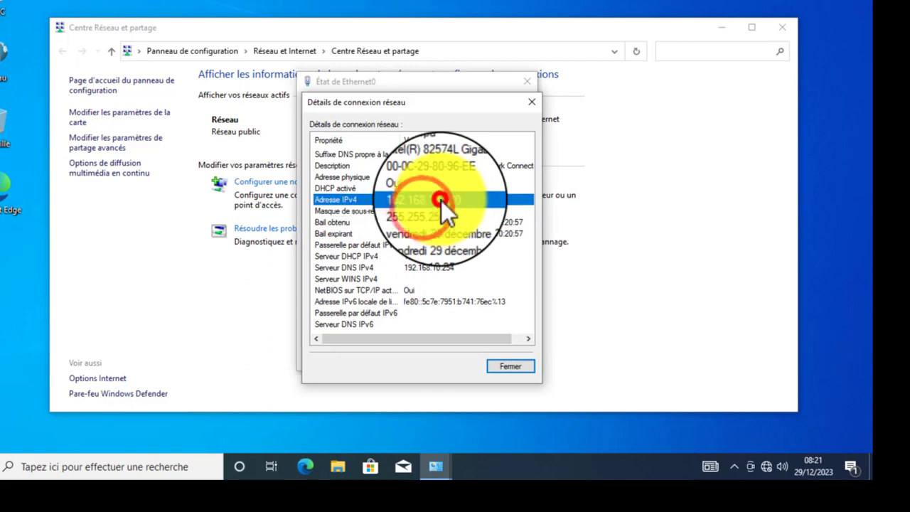
pyautogui.click(449, 257)
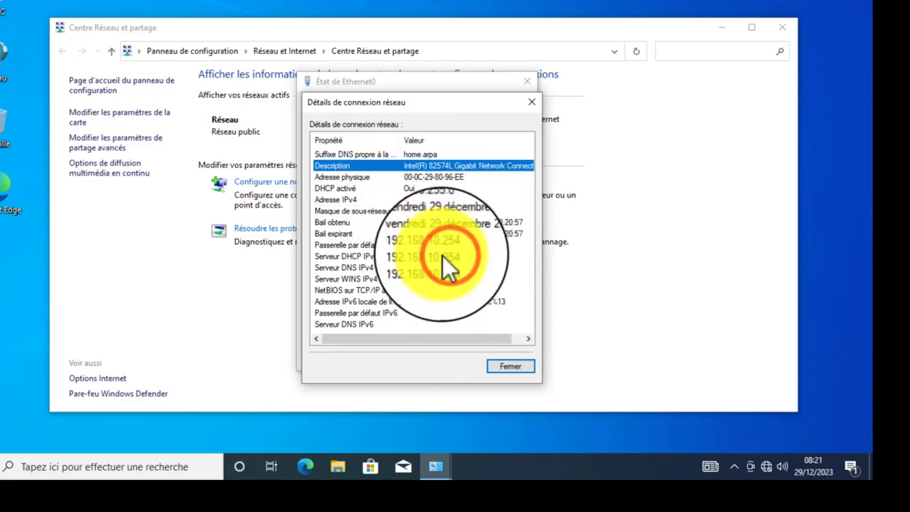
pyautogui.click(431, 244)
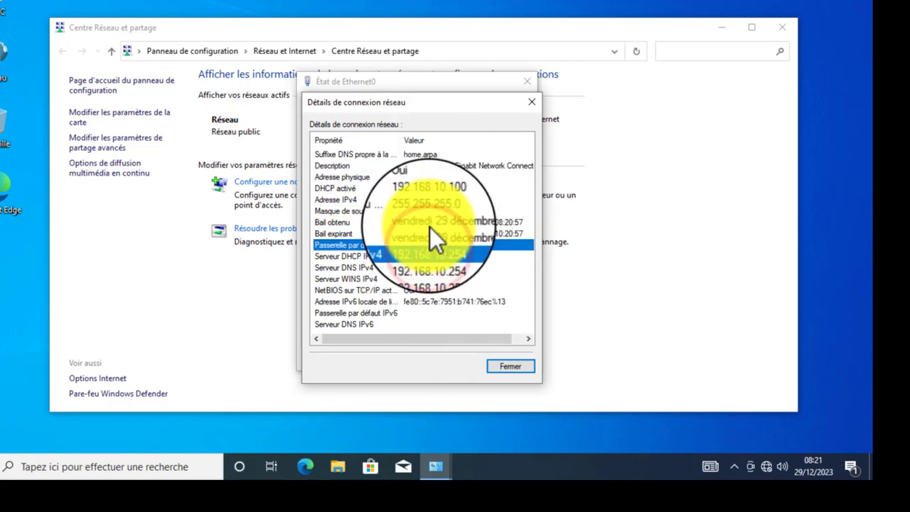
pyautogui.click(411, 235)
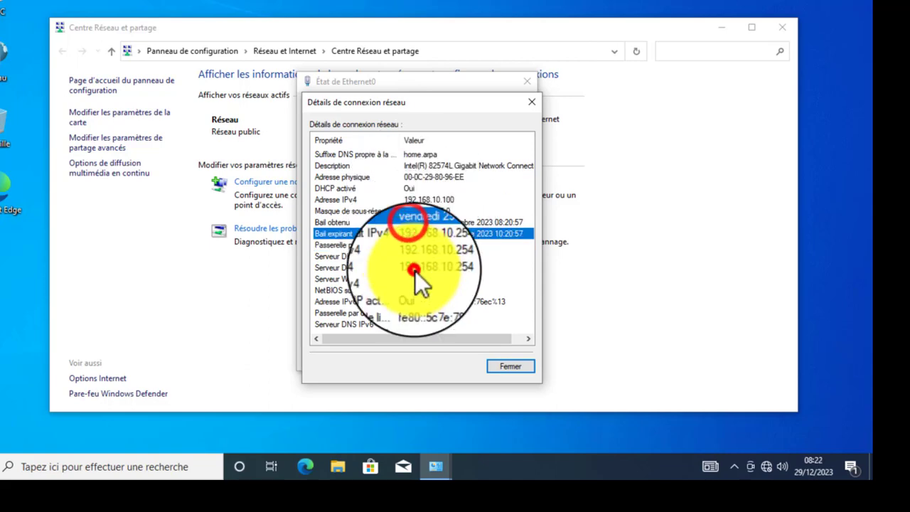
pyautogui.click(416, 301)
pyautogui.click(421, 267)
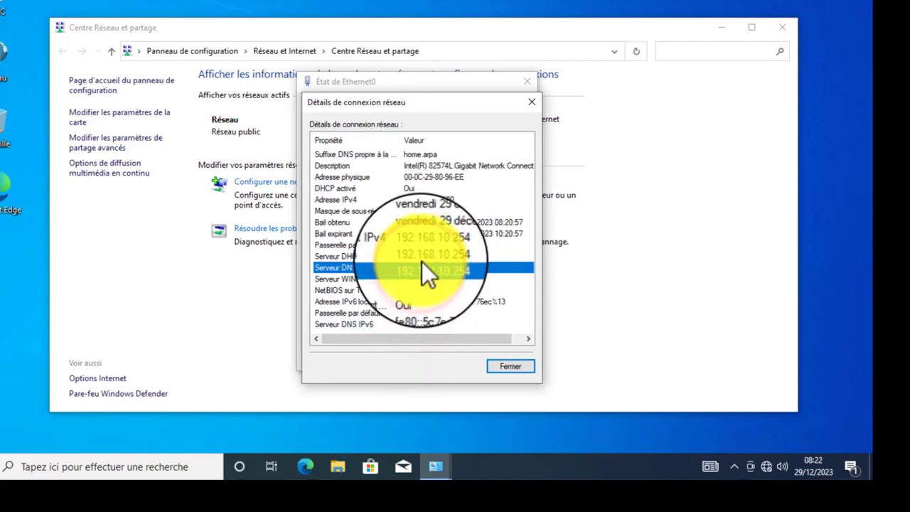
pyautogui.click(505, 365)
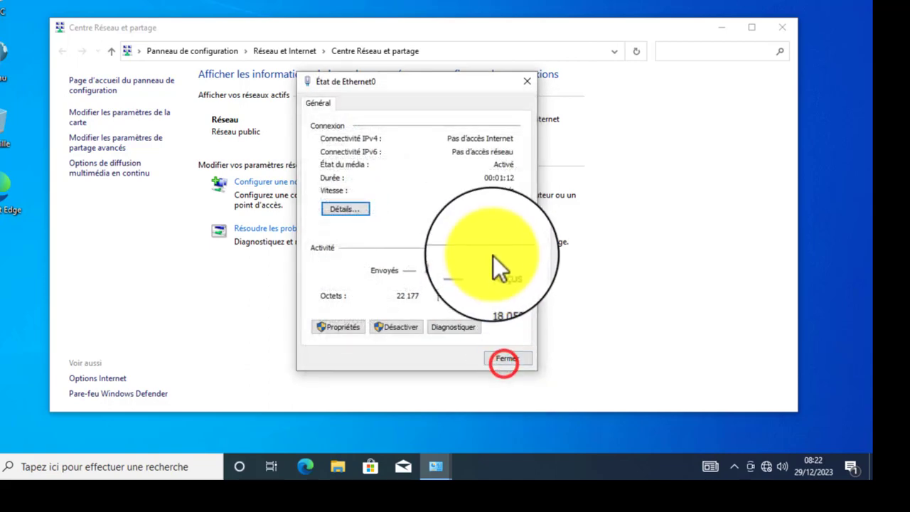
pyautogui.click(507, 358)
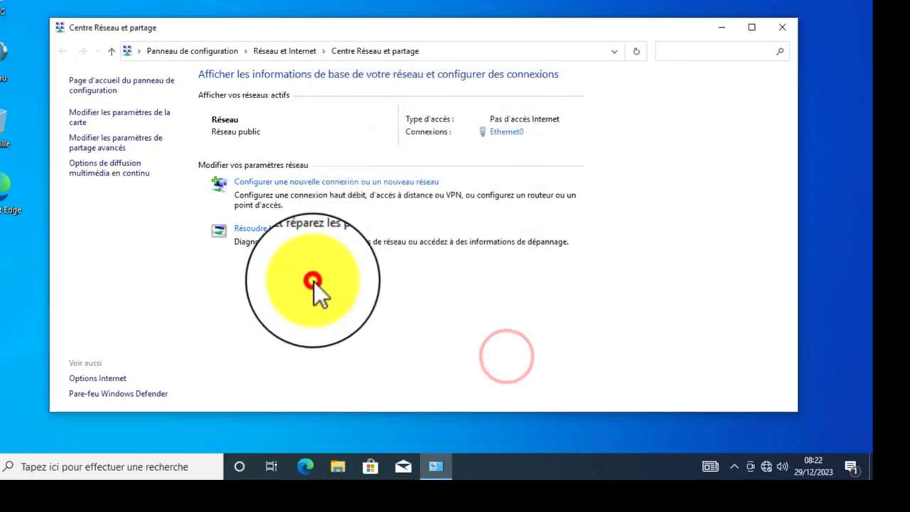
# - Launch a Command Prompt by running cmd from the Run box
pyautogui.press('super+r')
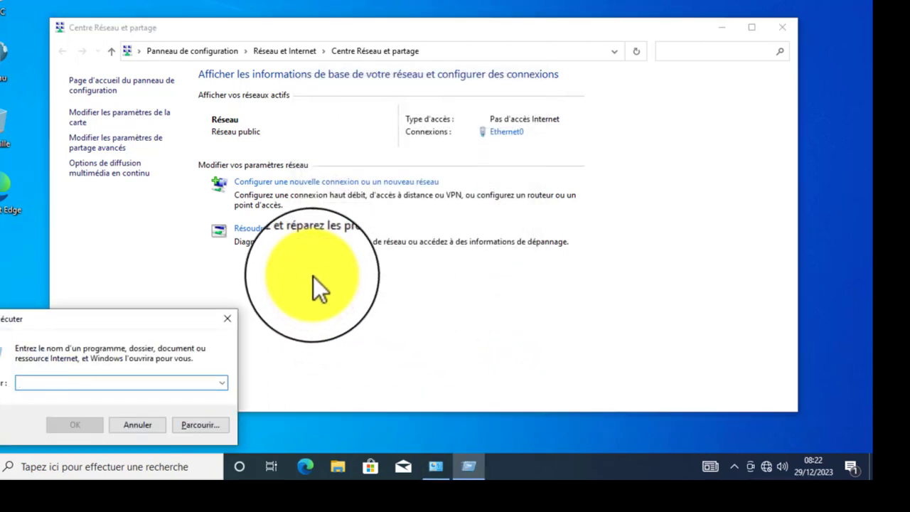
pyautogui.write('cmd')
pyautogui.press('Return')
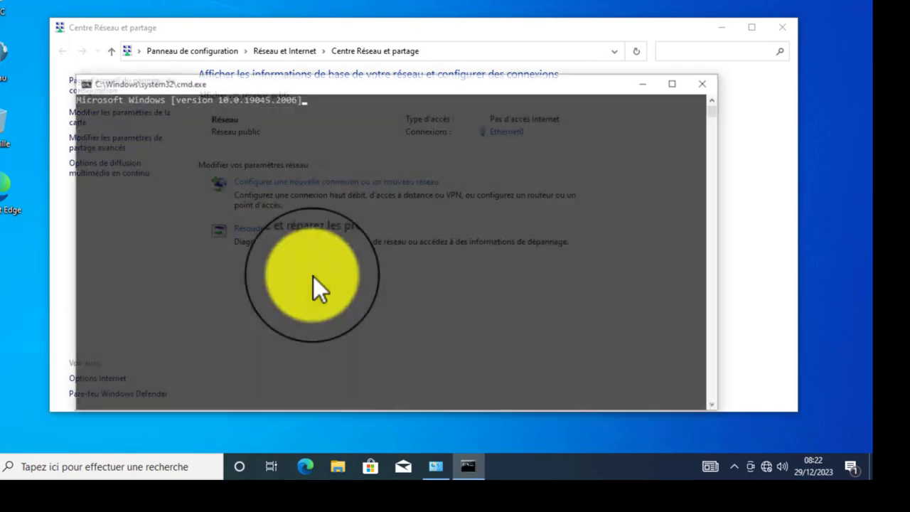
# - Ping 192.168.10.254, getting four replies with 0% loss, then minimise the window
pyautogui.write('ping ')
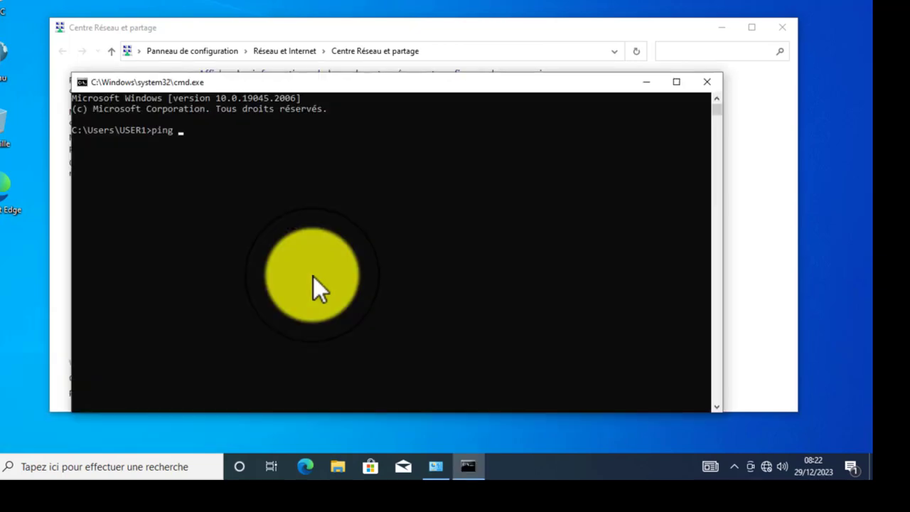
pyautogui.write('192.168.10.254')
pyautogui.press('Return')
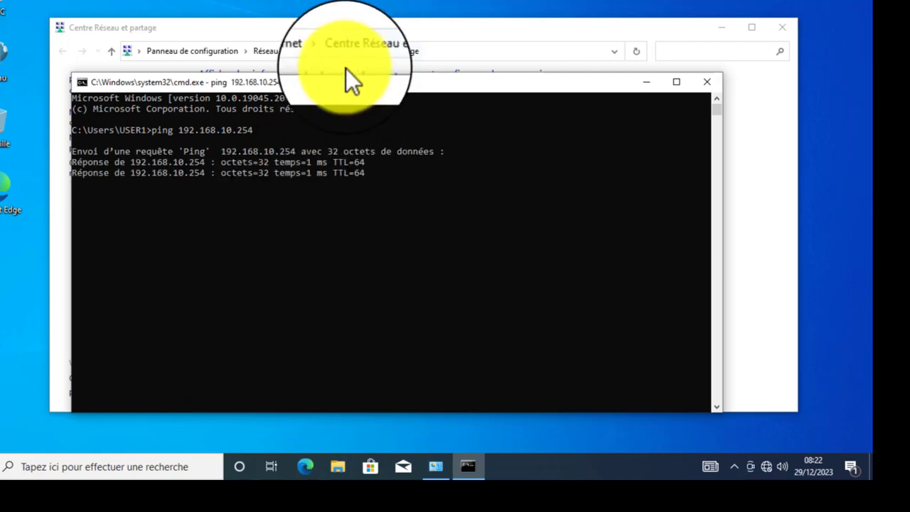
pyautogui.click(332, 83)
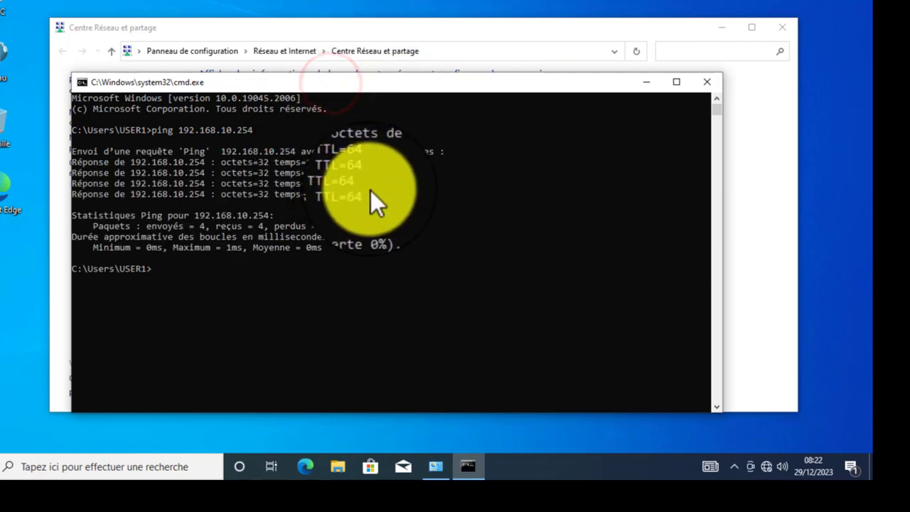
pyautogui.moveTo(370, 192); pyautogui.dragTo(63, 160)
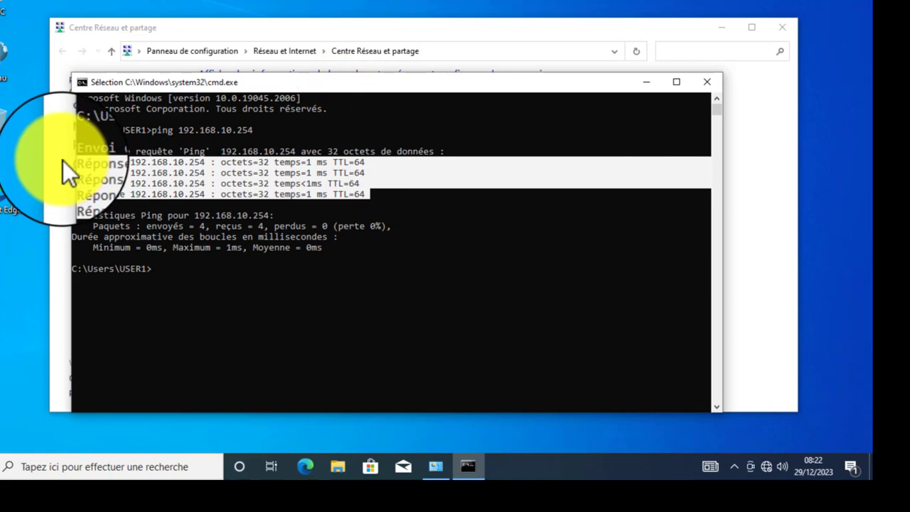
pyautogui.click(345, 193)
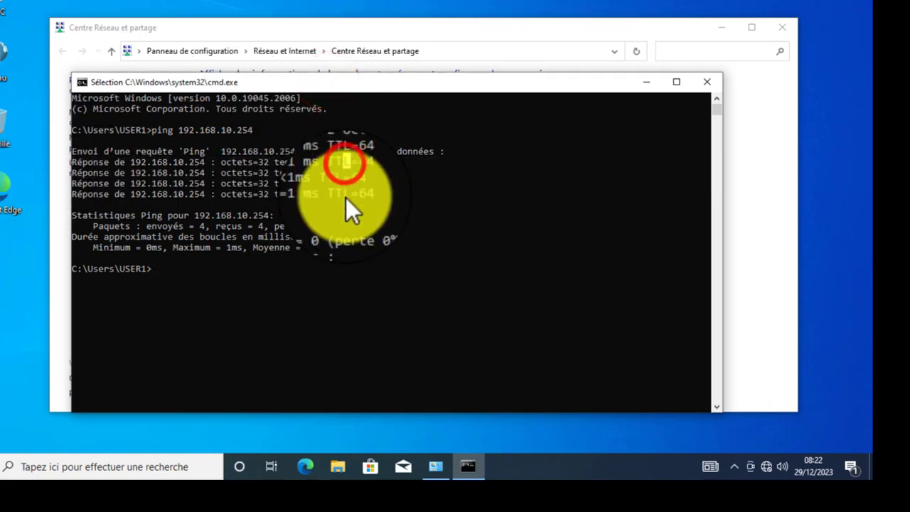
pyautogui.click(653, 83)
# - Launch Microsoft Edge and finish its first-run setup without signing in
pyautogui.click(717, 30)
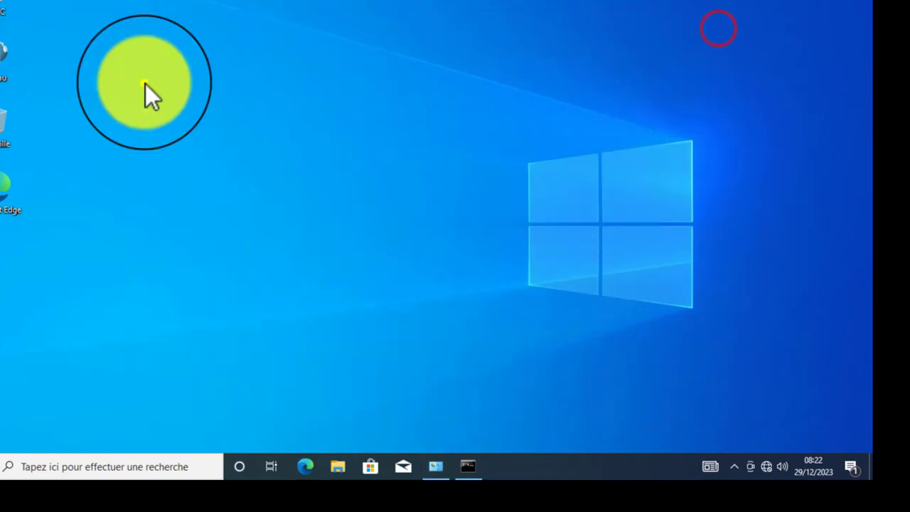
pyautogui.rightClick(145, 84)
pyautogui.click(192, 122)
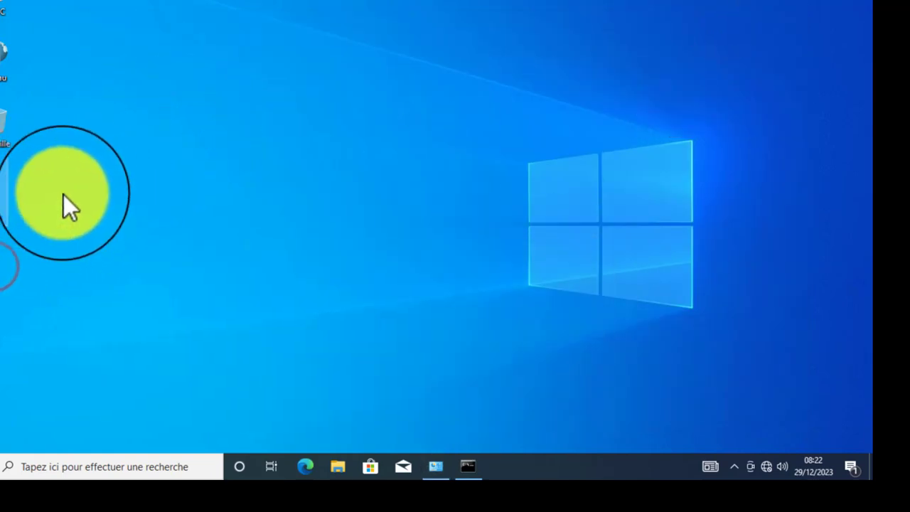
pyautogui.click(142, 196)
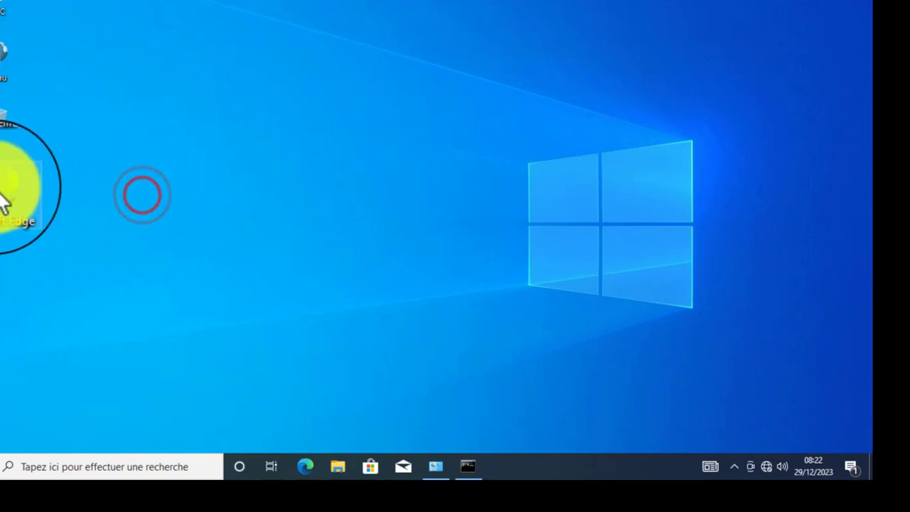
pyautogui.click(125, 207)
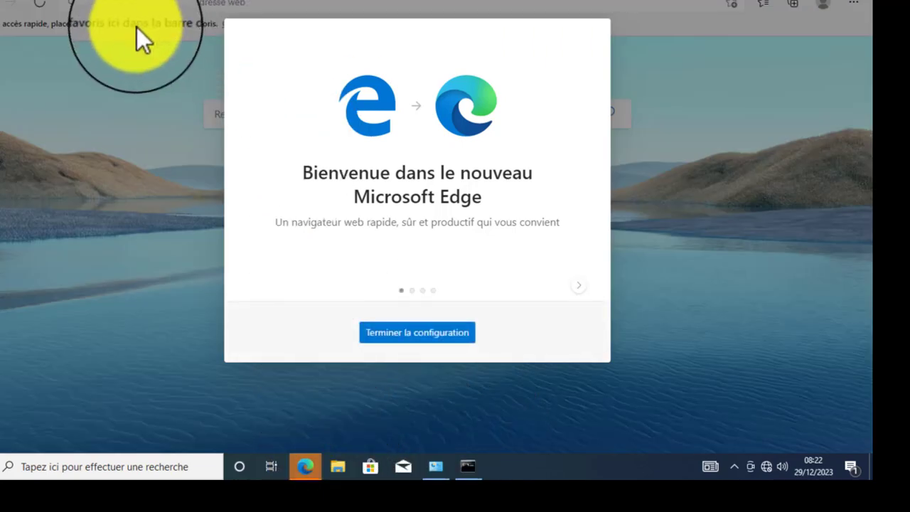
pyautogui.click(417, 332)
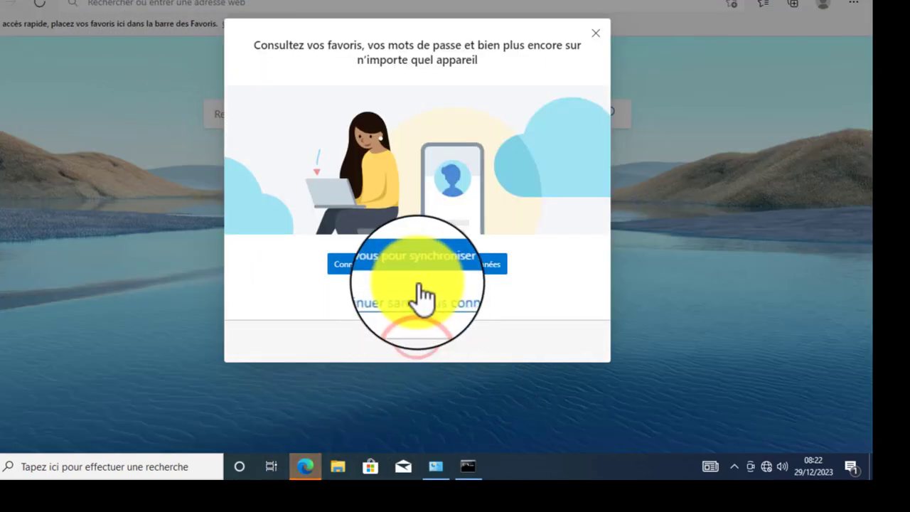
pyautogui.click(413, 299)
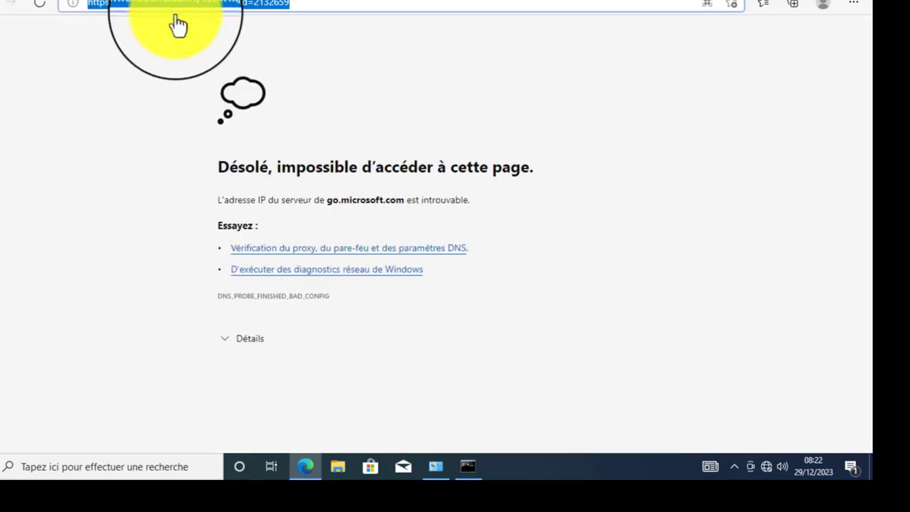
# - Browse to 192.168.10.254 in Edge's address bar
pyautogui.click(309, 7)
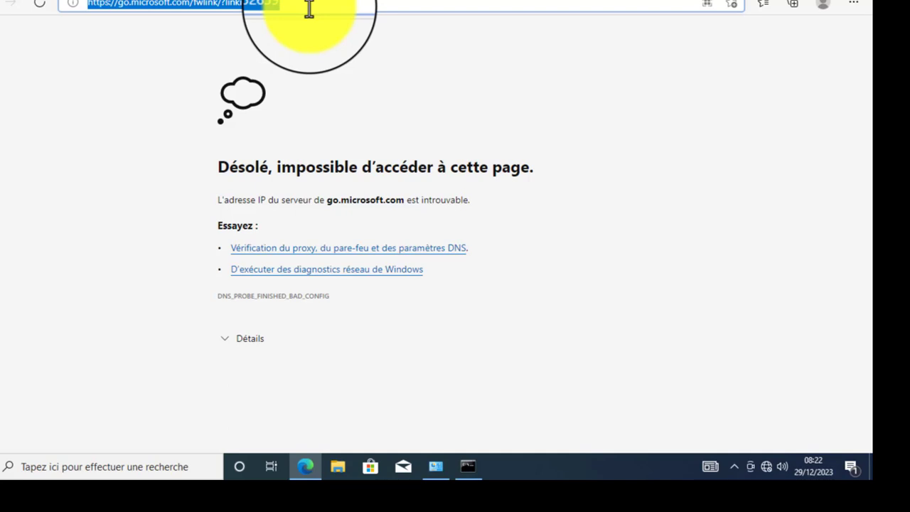
pyautogui.write('192.168.10')
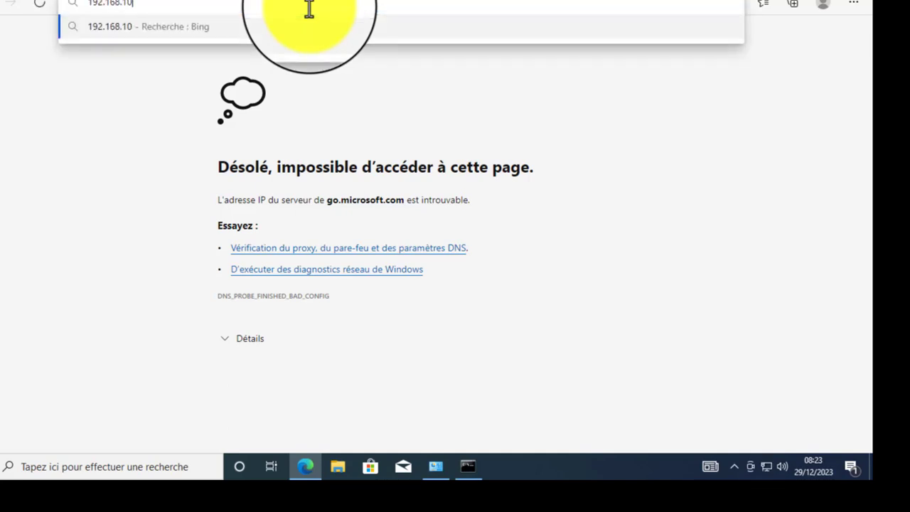
pyautogui.write('.254')
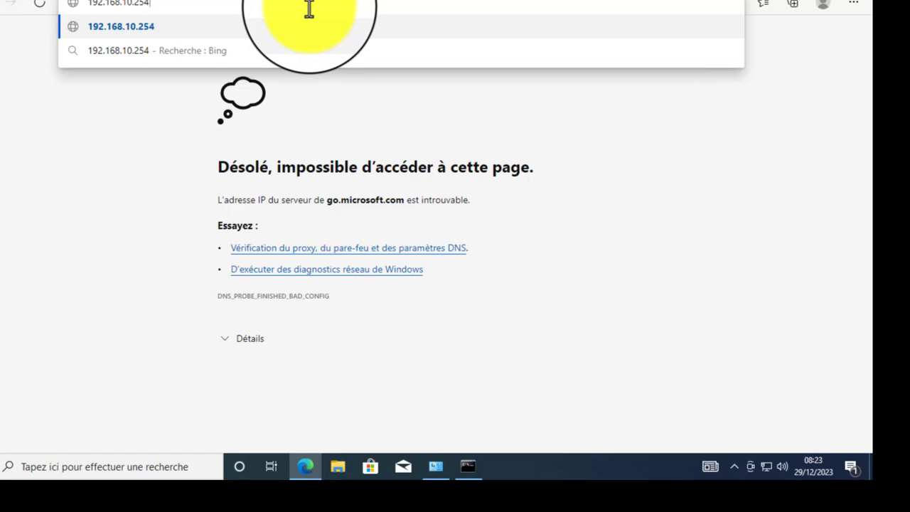
pyautogui.press('Return')
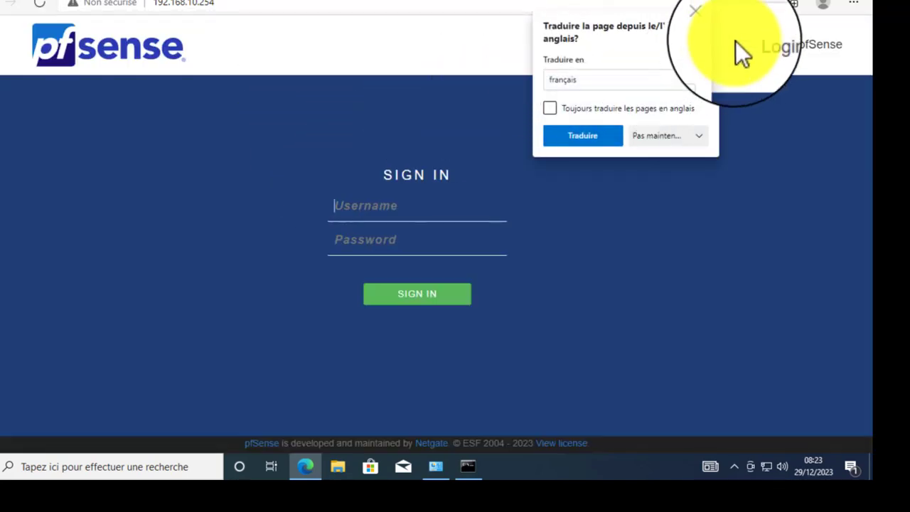
# - Dismiss the translate offer and sign in to pfSense with the admin username and password
pyautogui.click(713, 26)
pyautogui.click(355, 205)
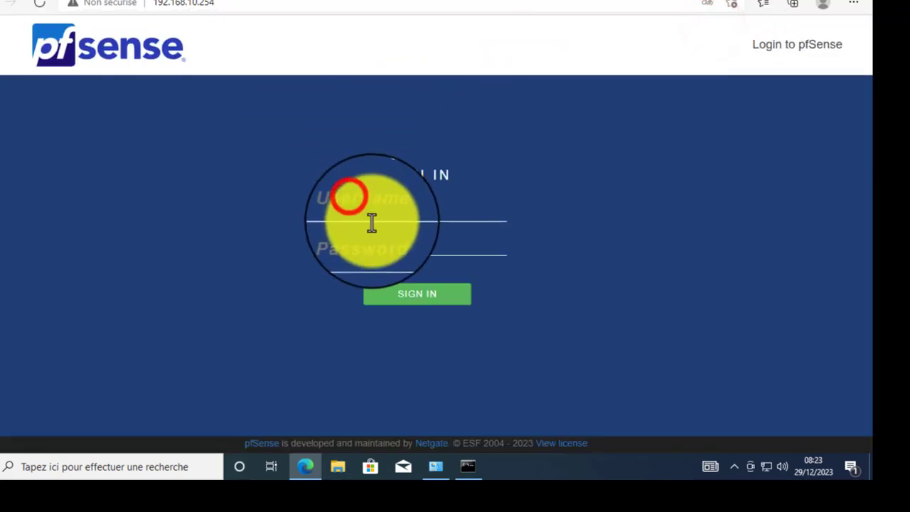
pyautogui.click(374, 213)
pyautogui.click(381, 233)
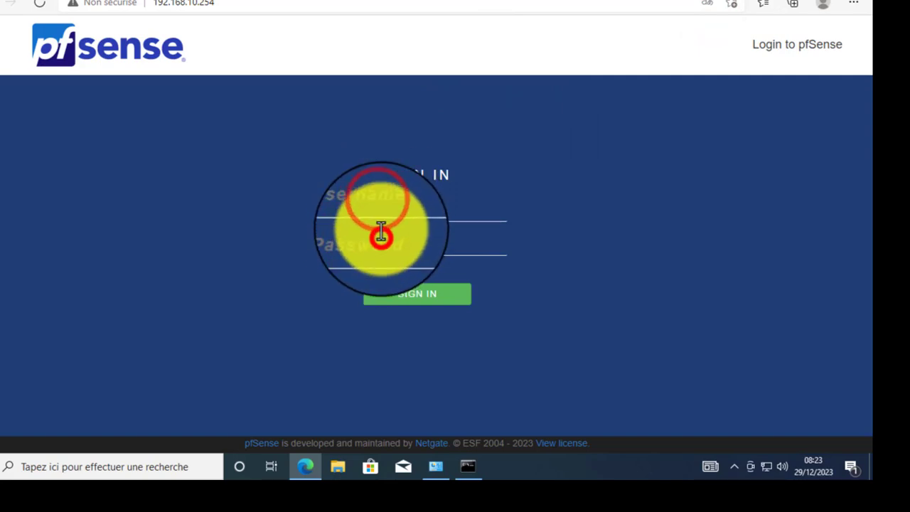
pyautogui.click(382, 209)
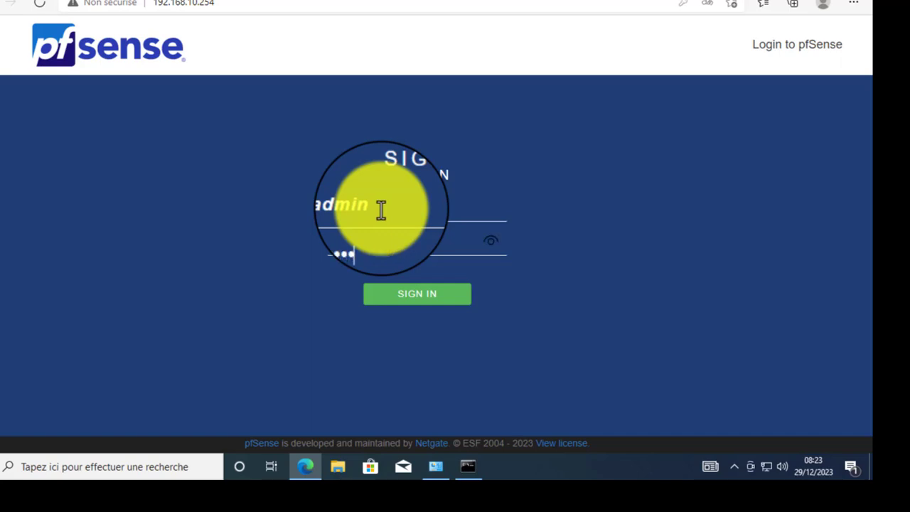
pyautogui.press('Return')
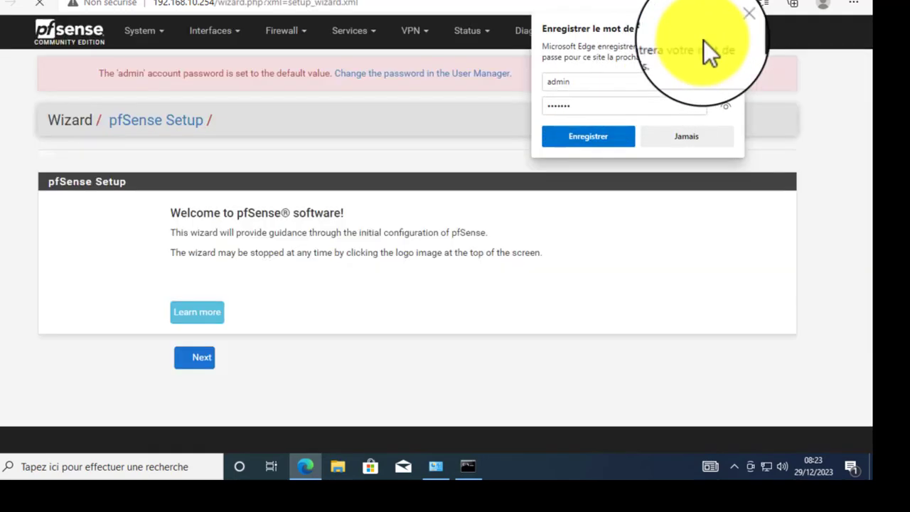
# - Dismiss Edge's save-password and translate popups and pass the wizard's welcome page
pyautogui.click(737, 17)
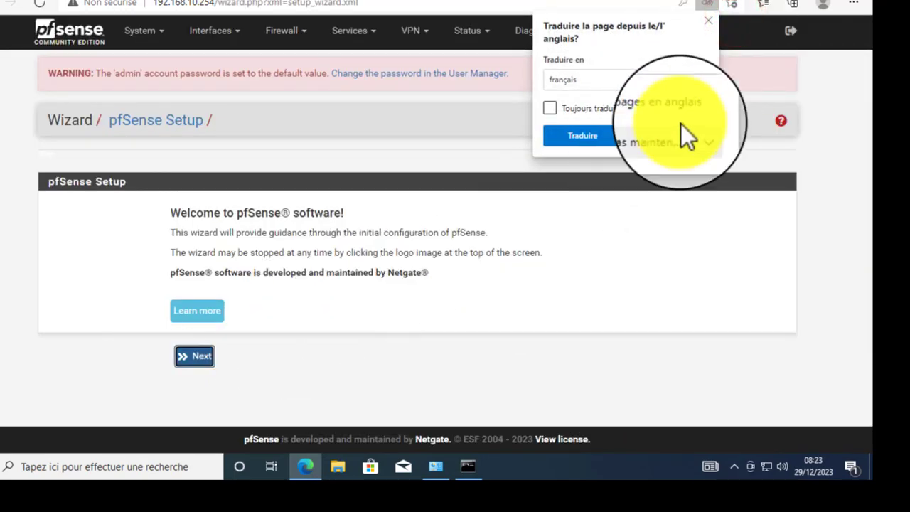
pyautogui.click(707, 20)
pyautogui.click(59, 295)
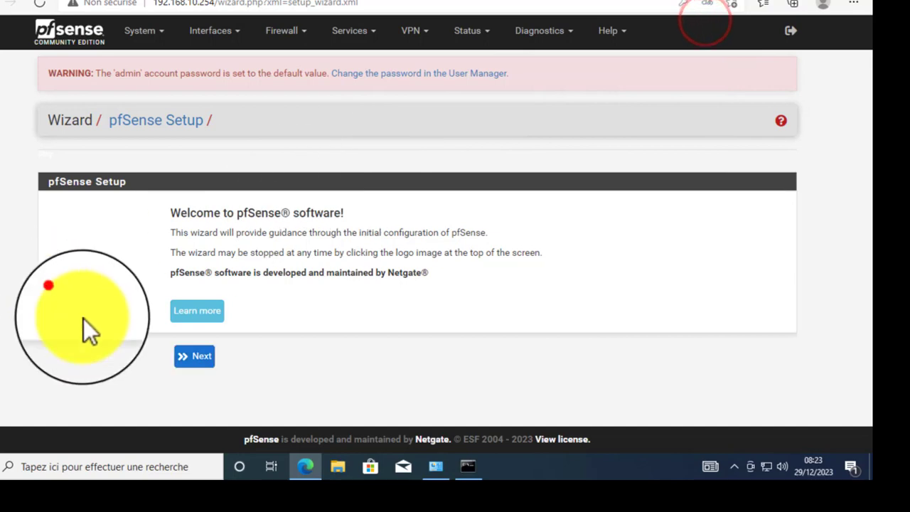
pyautogui.rightClick(405, 310)
pyautogui.click(258, 229)
pyautogui.moveTo(168, 211); pyautogui.dragTo(311, 248)
pyautogui.click(272, 229)
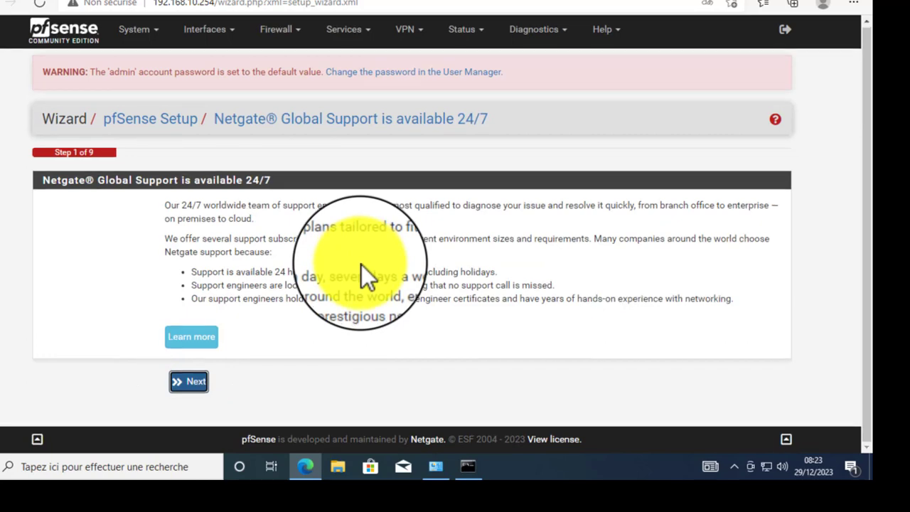
pyautogui.click(190, 388)
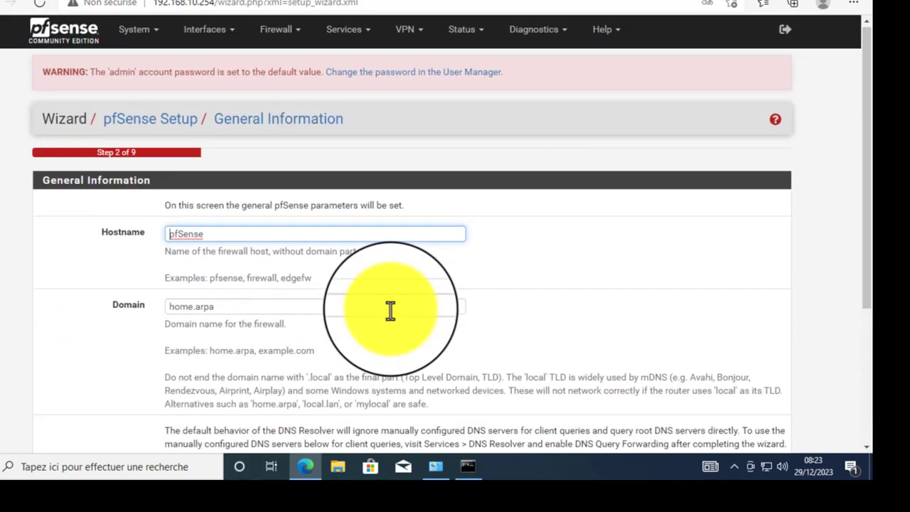
# - Keep hostname pfSense and domain home.arpa, and continue to the time server step
pyautogui.doubleClick(206, 235)
pyautogui.scroll(-3, 573, 320)
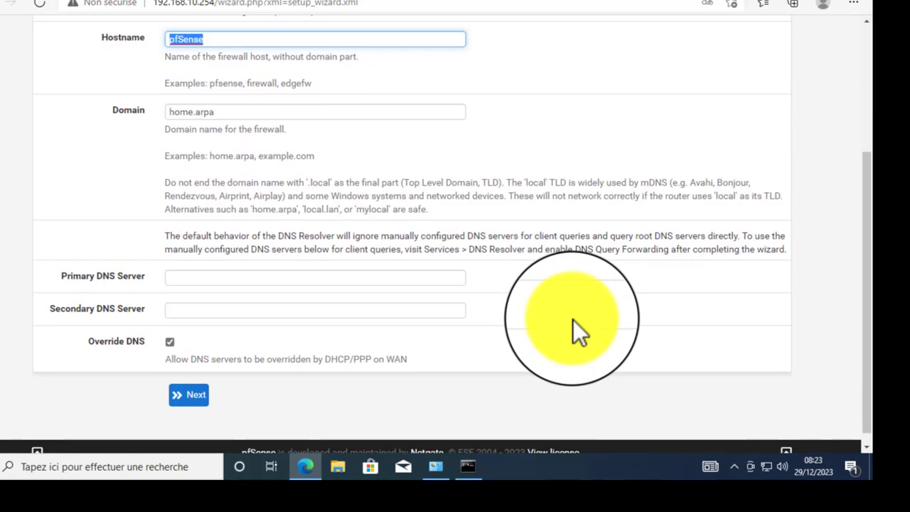
pyautogui.doubleClick(235, 107)
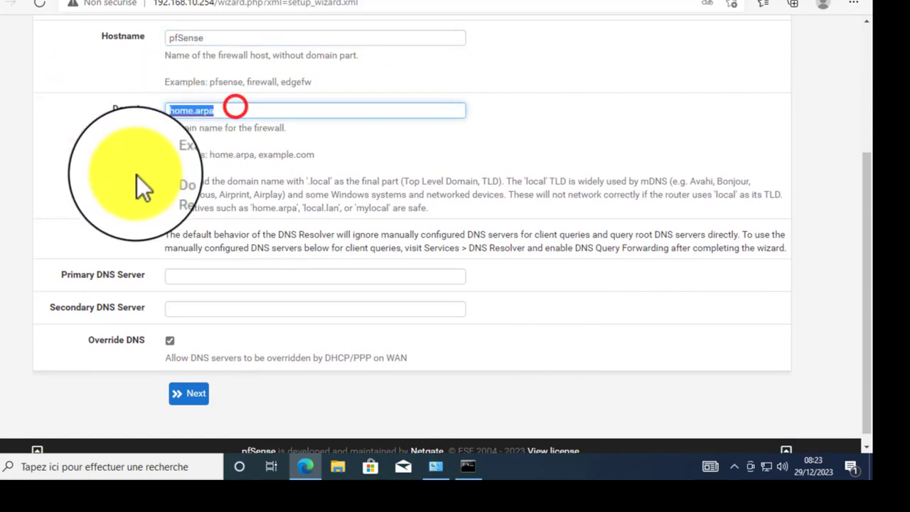
pyautogui.click(331, 250)
pyautogui.scroll(-1, 332, 249)
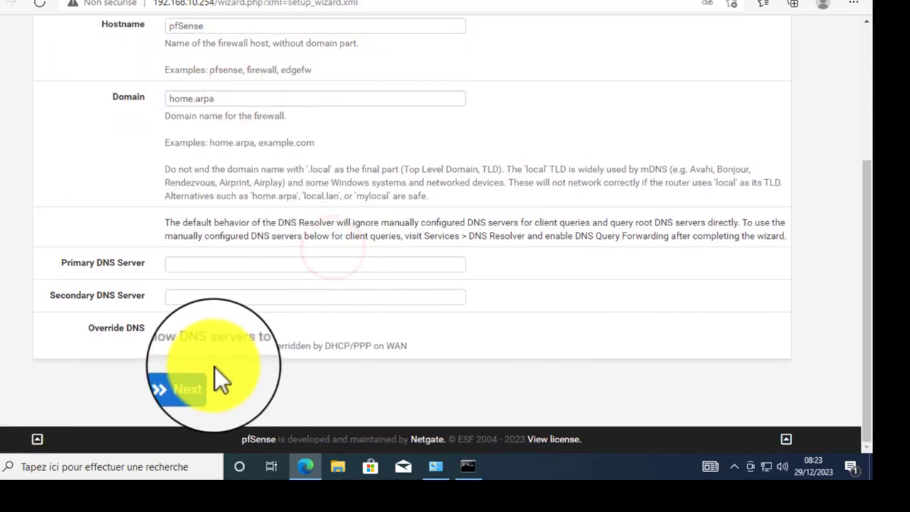
pyautogui.click(195, 386)
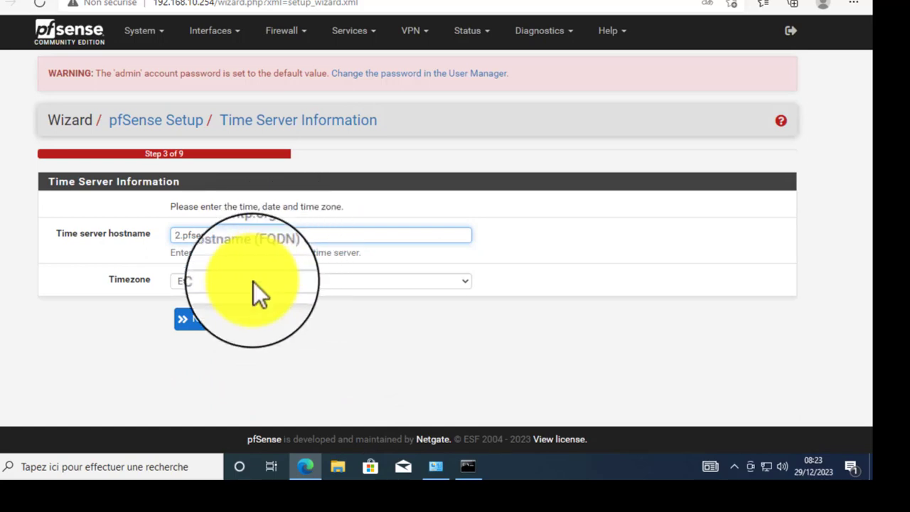
# - Choose Africa/Douala from the Timezone list
pyautogui.click(254, 282)
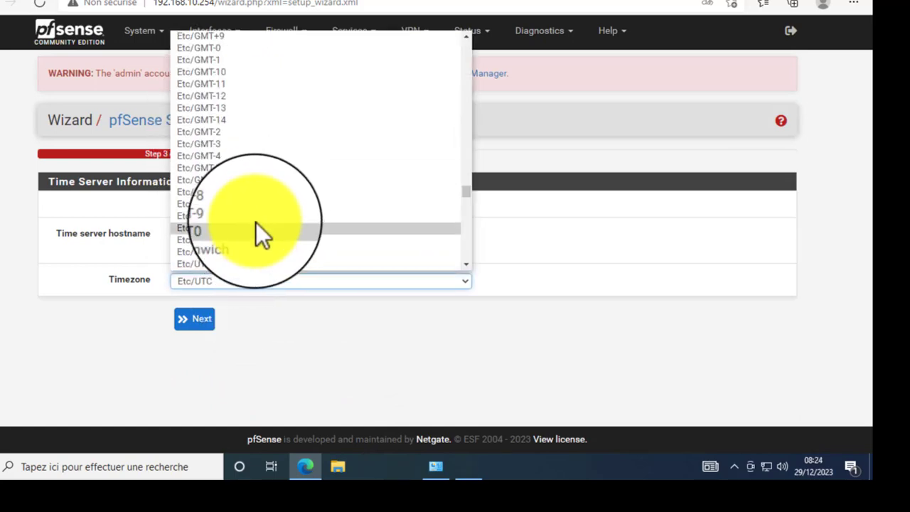
pyautogui.scroll(10, 256, 222)
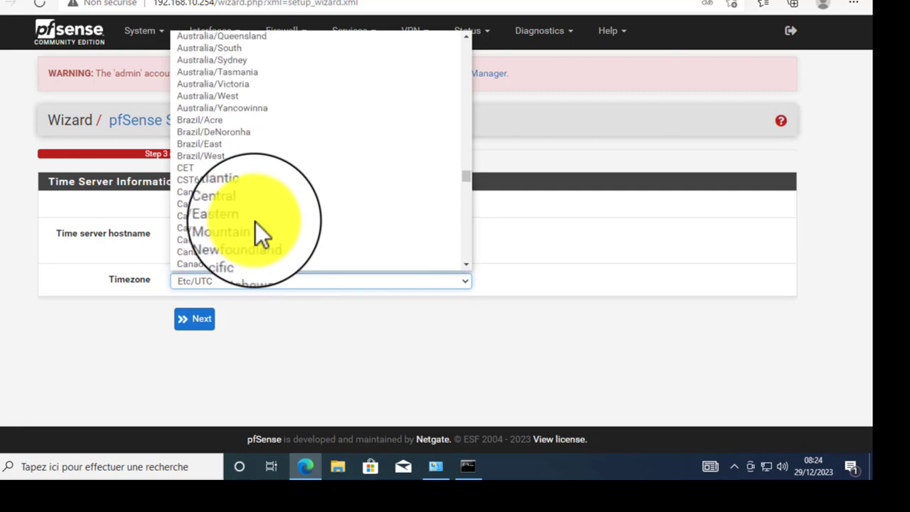
pyautogui.scroll(3, 261, 208)
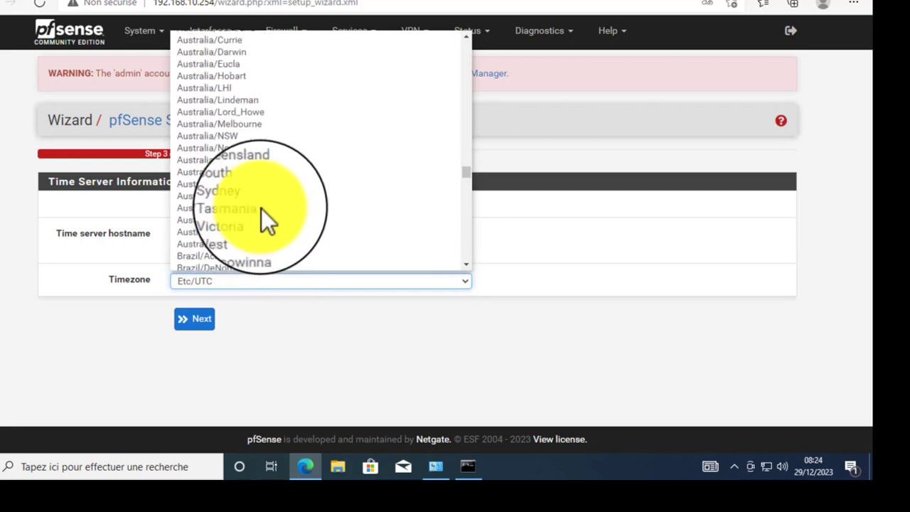
pyautogui.scroll(9, 261, 208)
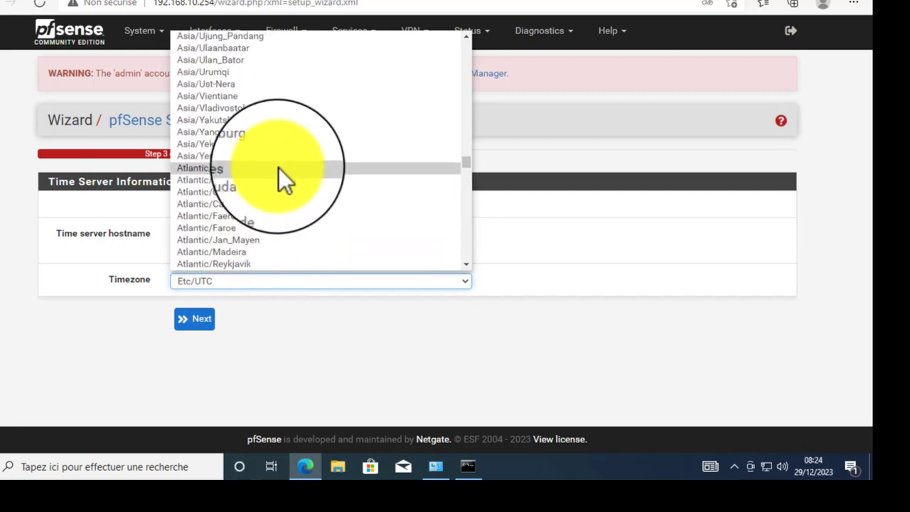
pyautogui.scroll(2, 261, 132)
pyautogui.scroll(7, 261, 132)
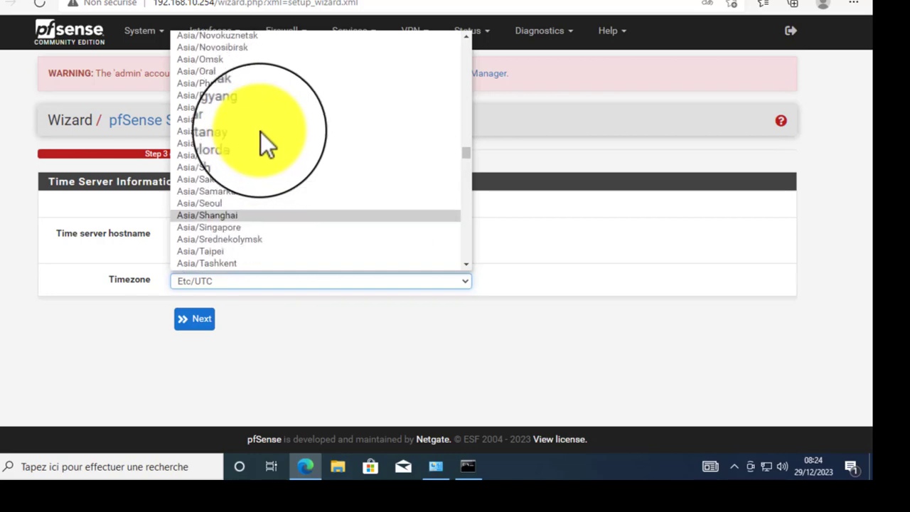
pyautogui.scroll(20, 260, 131)
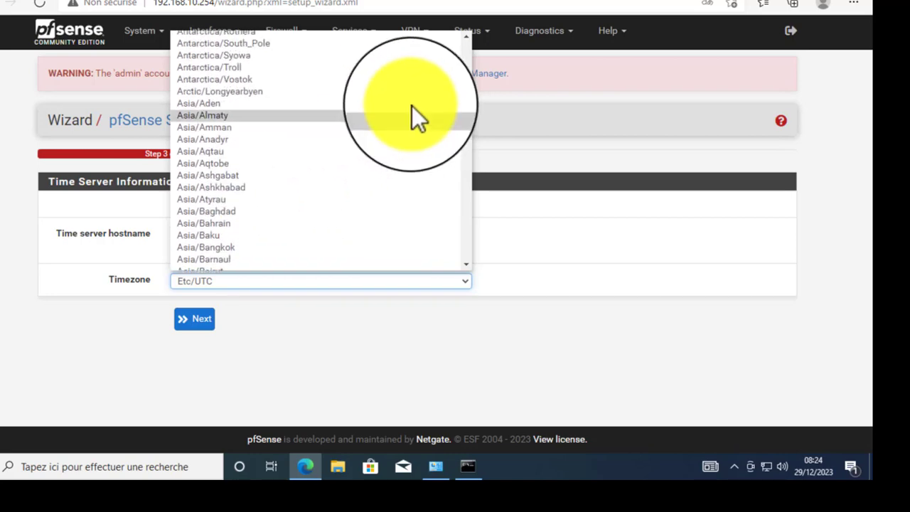
pyautogui.scroll(20, 473, 136)
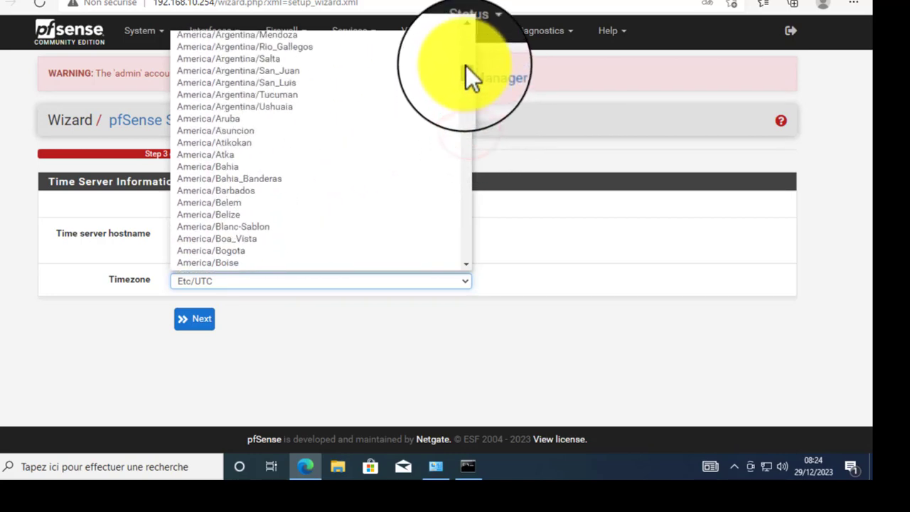
pyautogui.moveTo(465, 65); pyautogui.dragTo(465, 50)
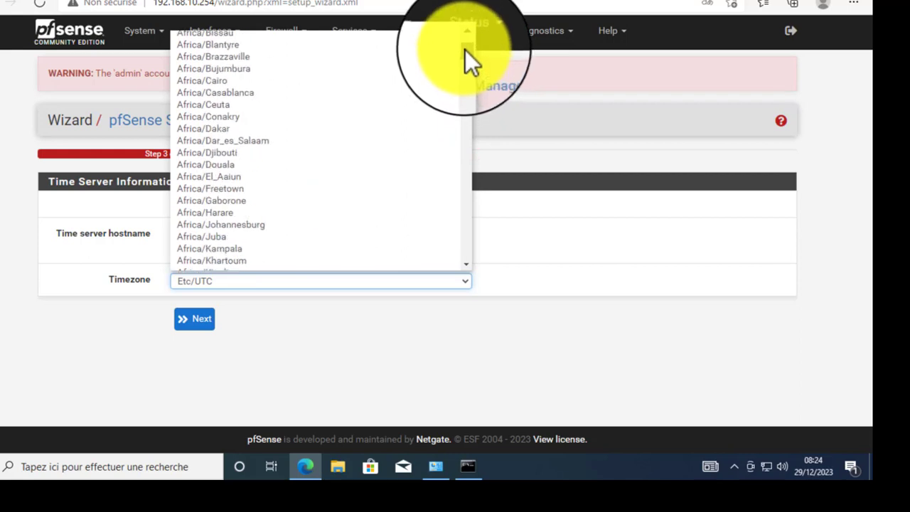
pyautogui.scroll(3, 261, 93)
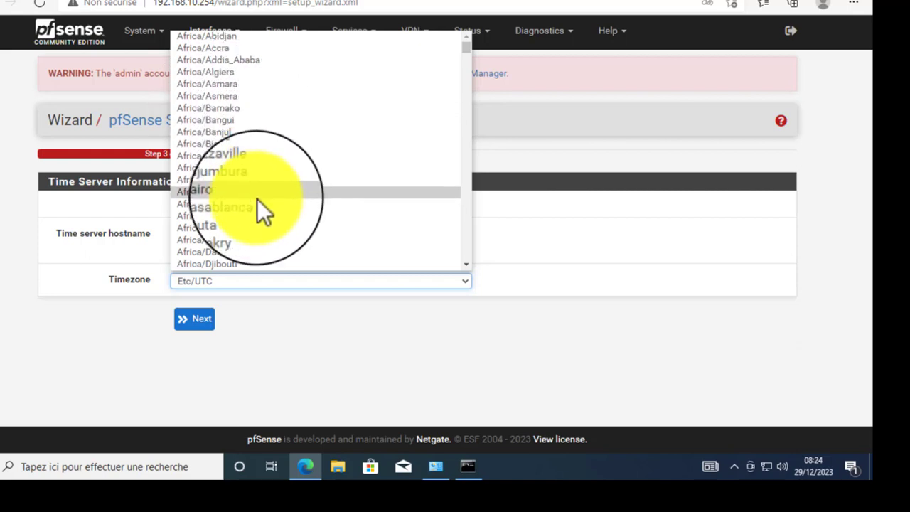
pyautogui.scroll(-1, 258, 199)
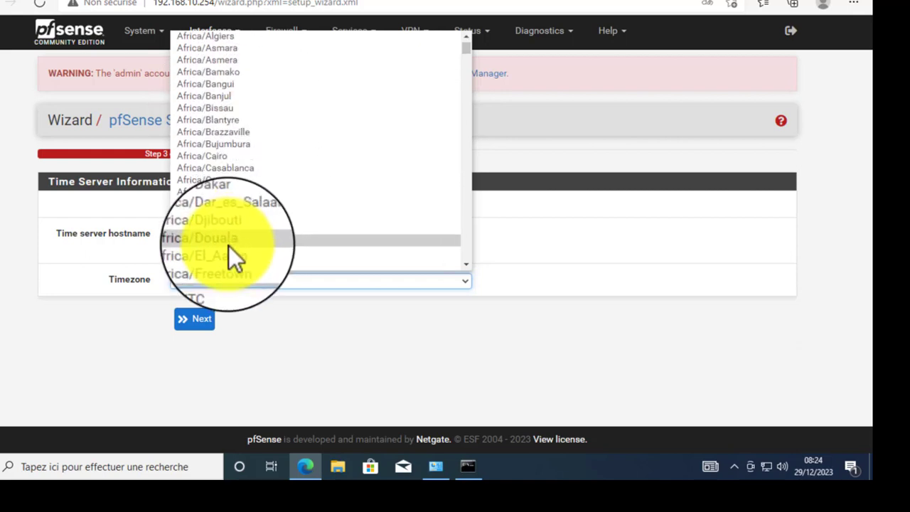
pyautogui.click(228, 245)
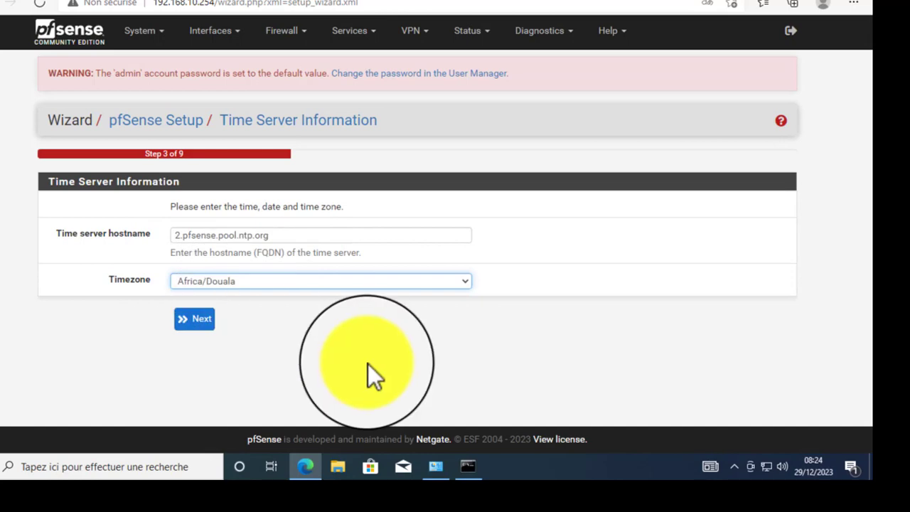
# - Keep DHCP as the WAN connection type and move on to LAN setup
pyautogui.click(206, 325)
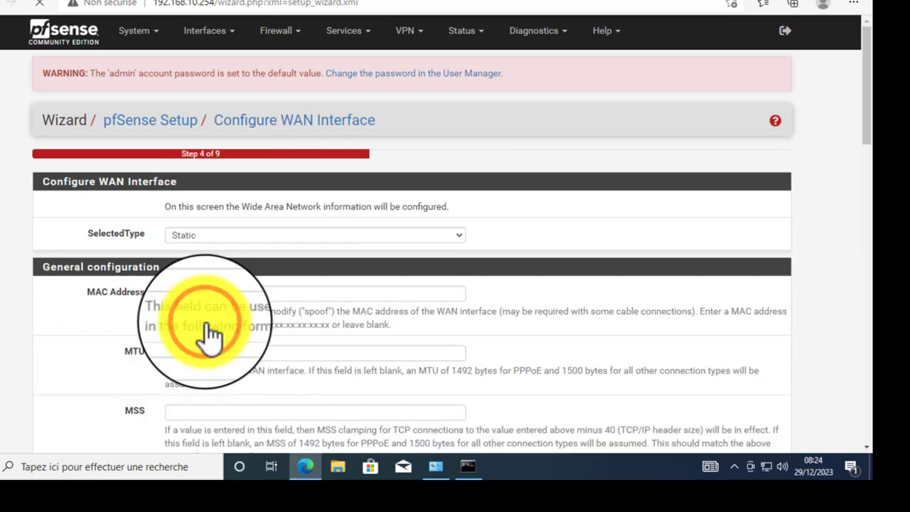
pyautogui.click(396, 233)
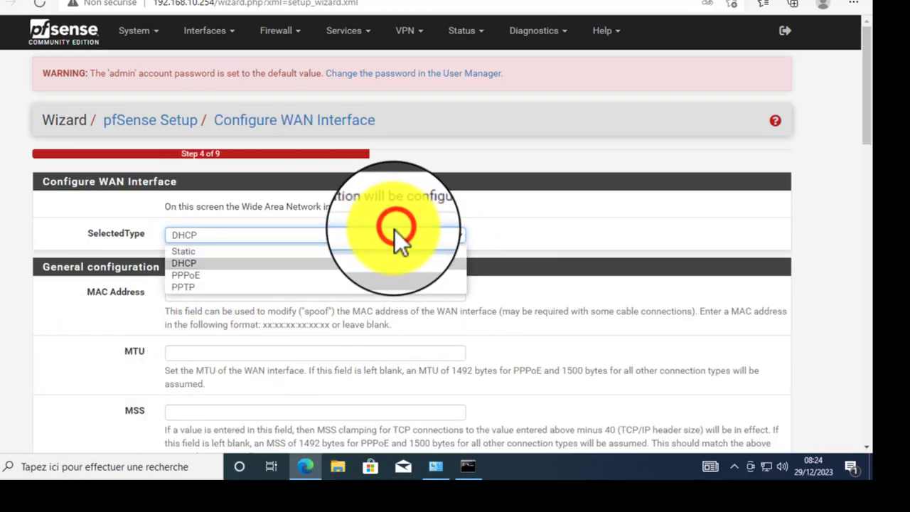
pyautogui.click(396, 231)
pyautogui.scroll(-4, 639, 267)
pyautogui.scroll(-12, 639, 268)
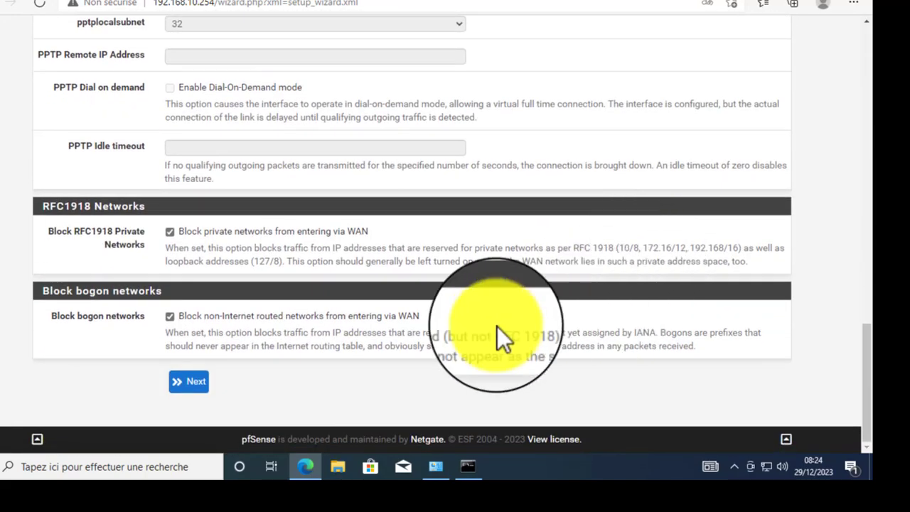
pyautogui.click(187, 382)
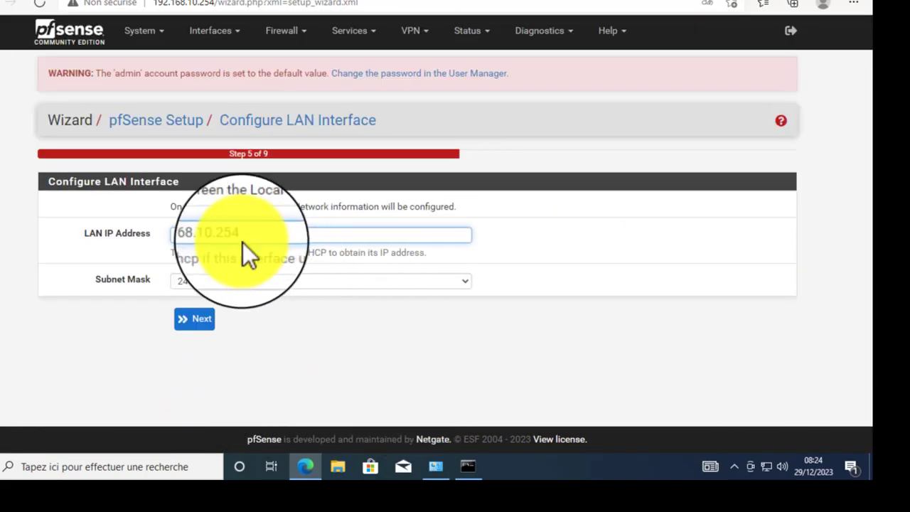
# - Leave the LAN IP address at 192.168.10.254
pyautogui.click(254, 235)
pyautogui.moveTo(199, 237); pyautogui.dragTo(139, 236)
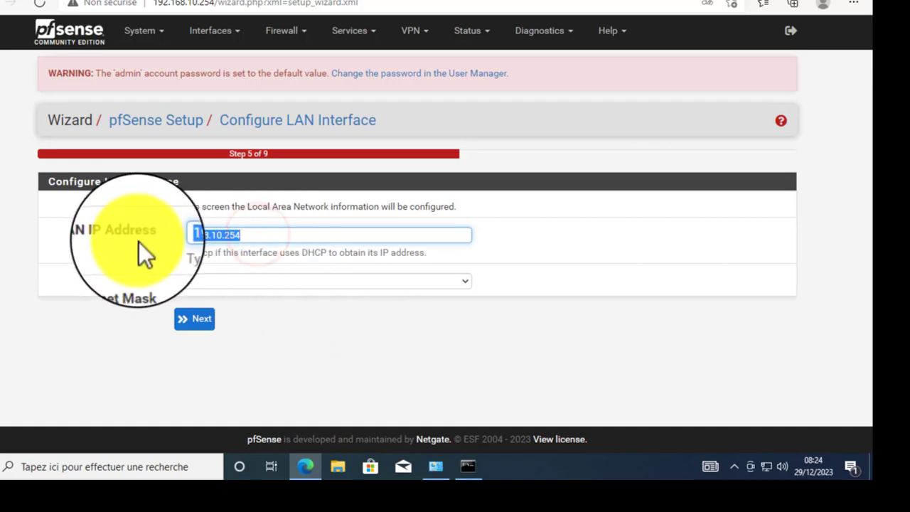
pyautogui.click(250, 236)
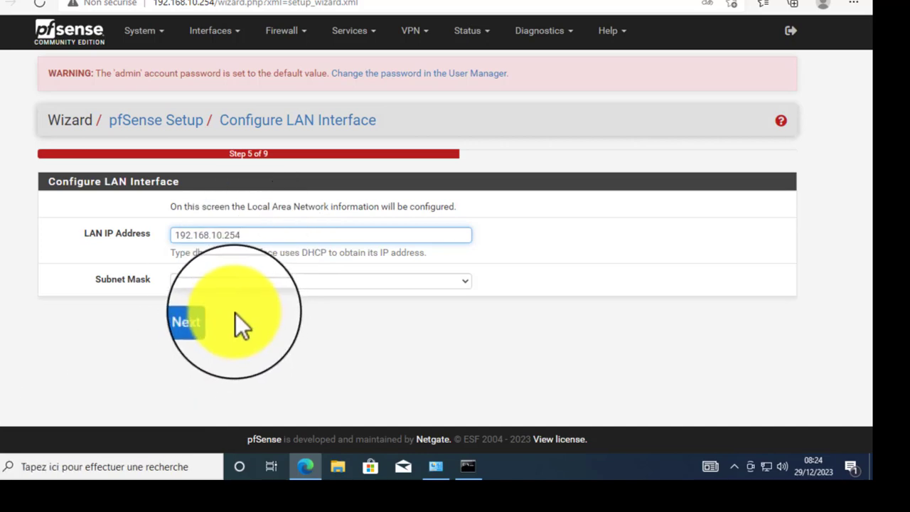
# - Advance to the admin password step and read the change-password warning
pyautogui.click(189, 319)
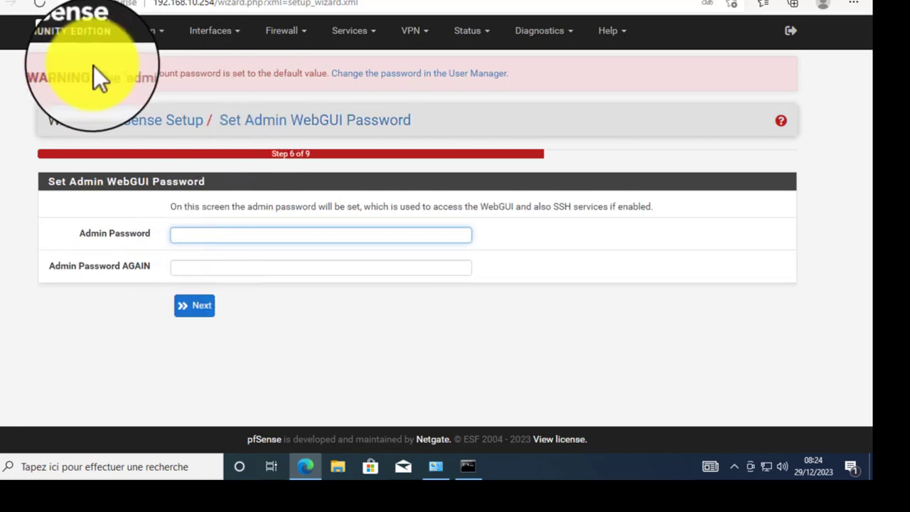
pyautogui.click(44, 79)
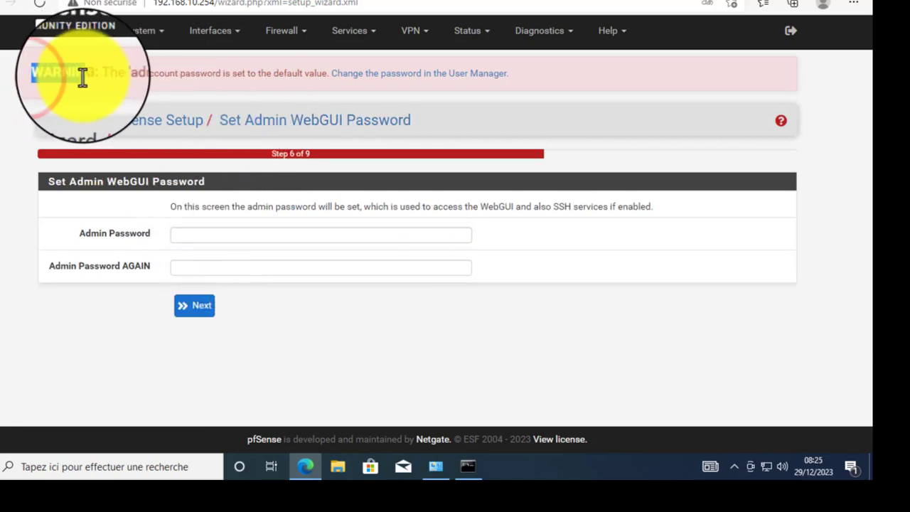
pyautogui.rightClick(179, 107)
pyautogui.click(105, 80)
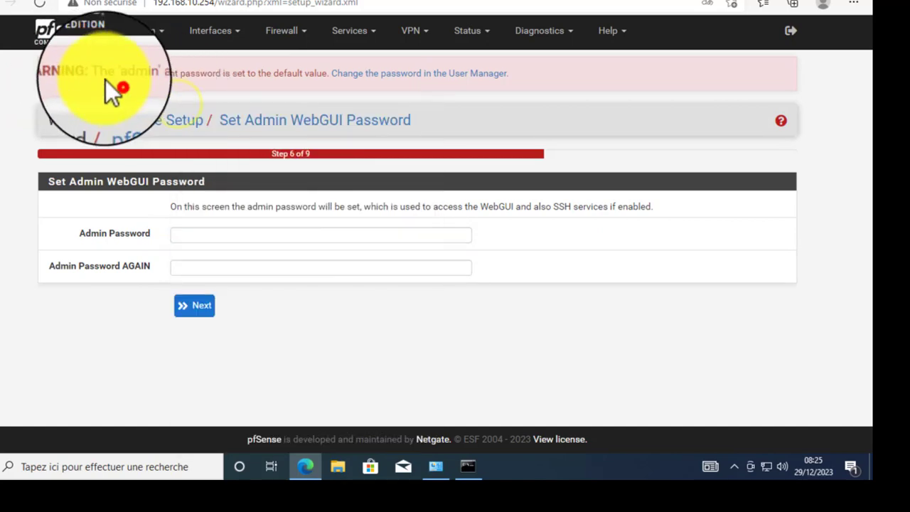
pyautogui.moveTo(96, 75); pyautogui.dragTo(332, 84)
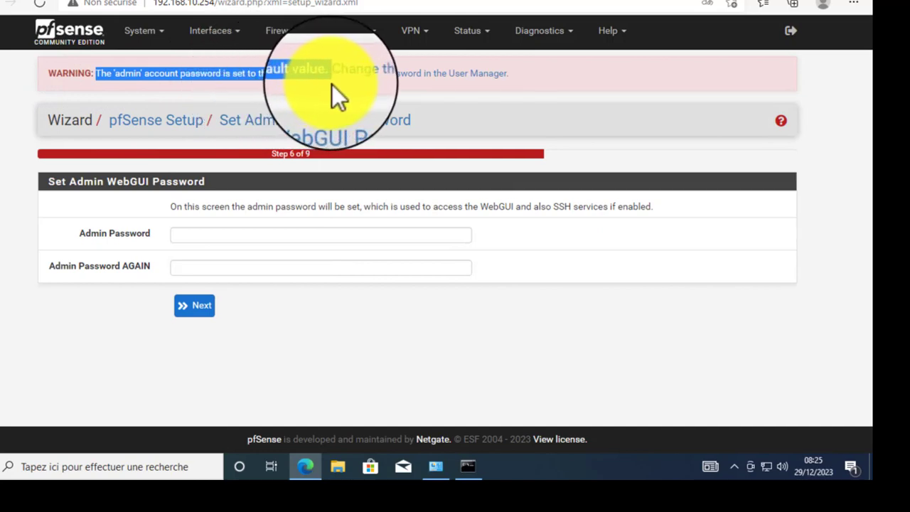
pyautogui.click(367, 88)
pyautogui.moveTo(583, 77); pyautogui.dragTo(356, 74)
pyautogui.click(231, 96)
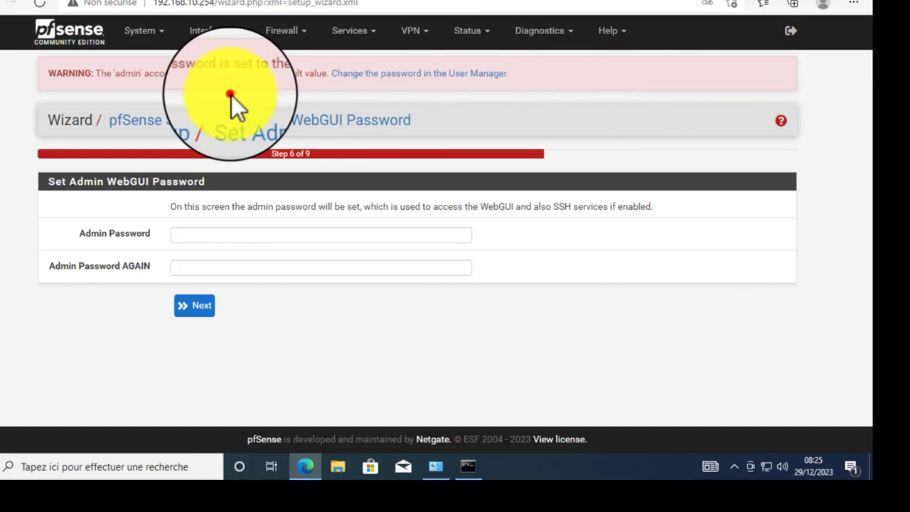
# - Enter the new admin password in both fields and continue to the reload step
pyautogui.click(204, 233)
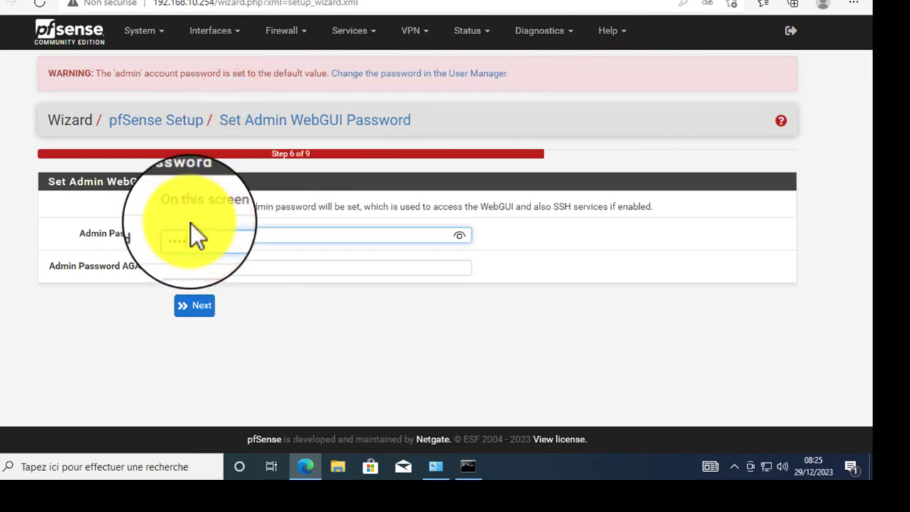
pyautogui.press('Tab')
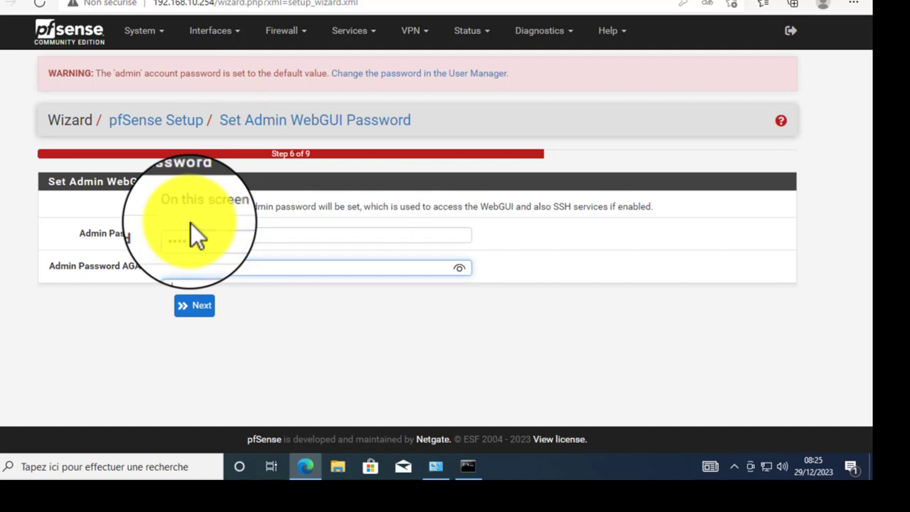
pyautogui.click(200, 305)
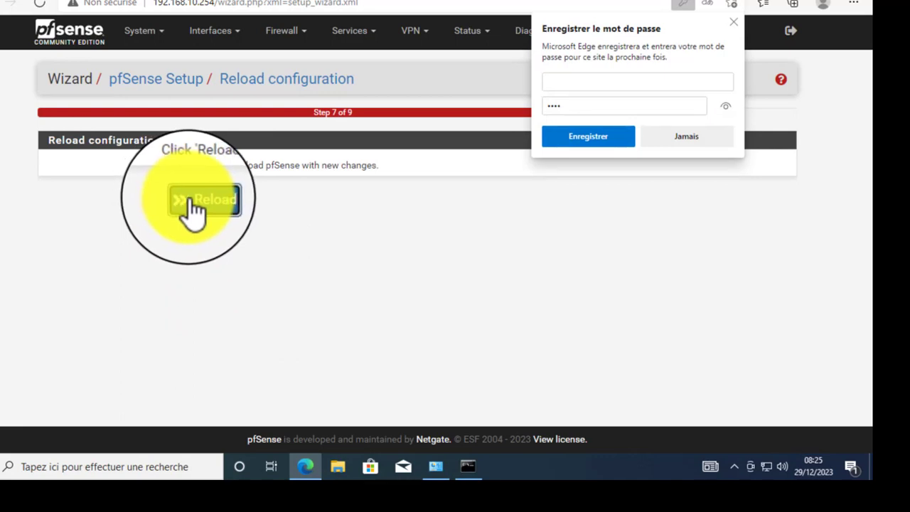
# - Reload pfSense with the new configuration and finish the setup wizard
pyautogui.click(191, 201)
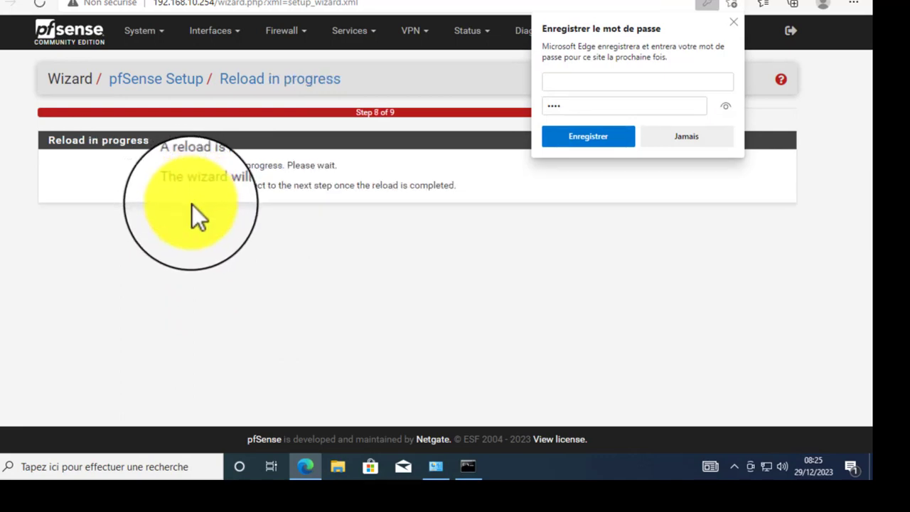
pyautogui.click(736, 23)
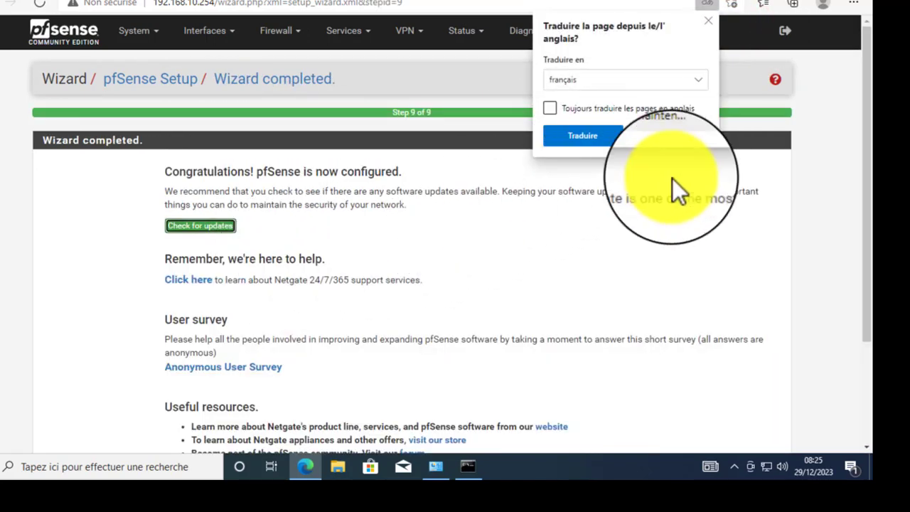
pyautogui.scroll(-3, 481, 346)
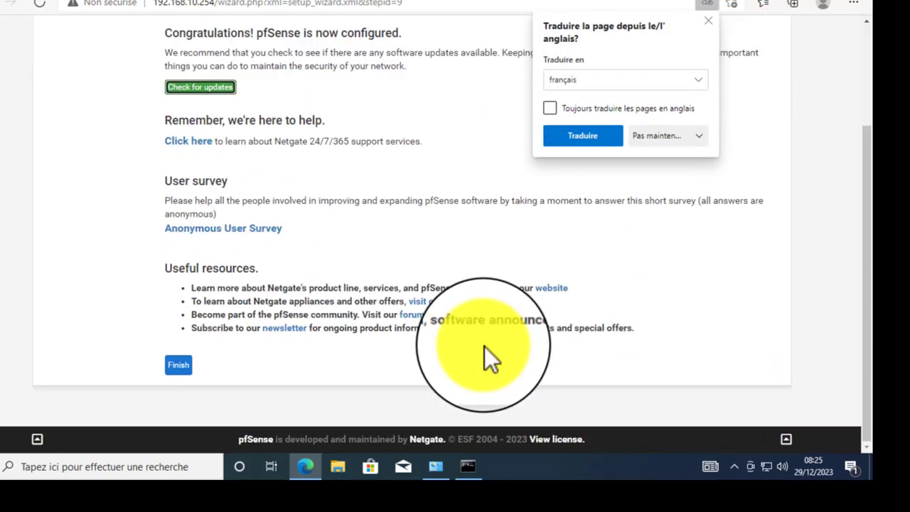
pyautogui.click(178, 367)
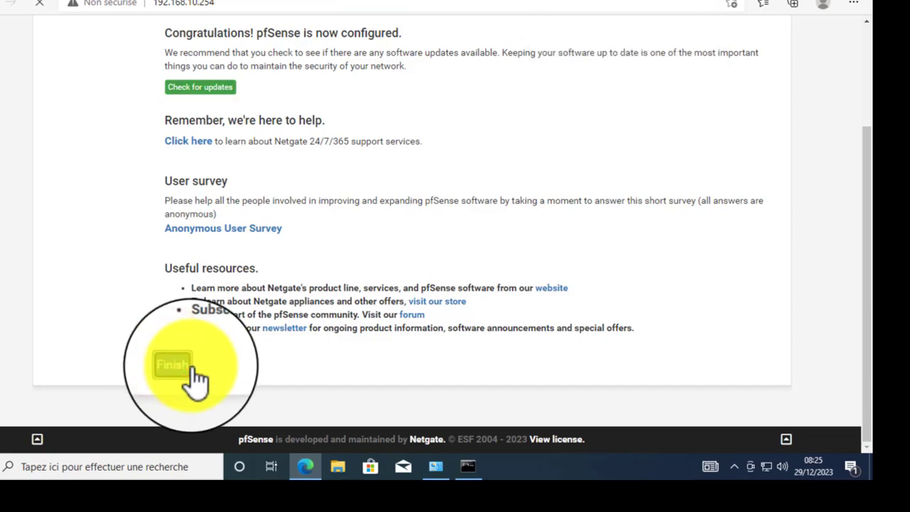
# - Accept the copyright notice, close the survey message and remove the Netgate Services widget
pyautogui.scroll(-3, 658, 185)
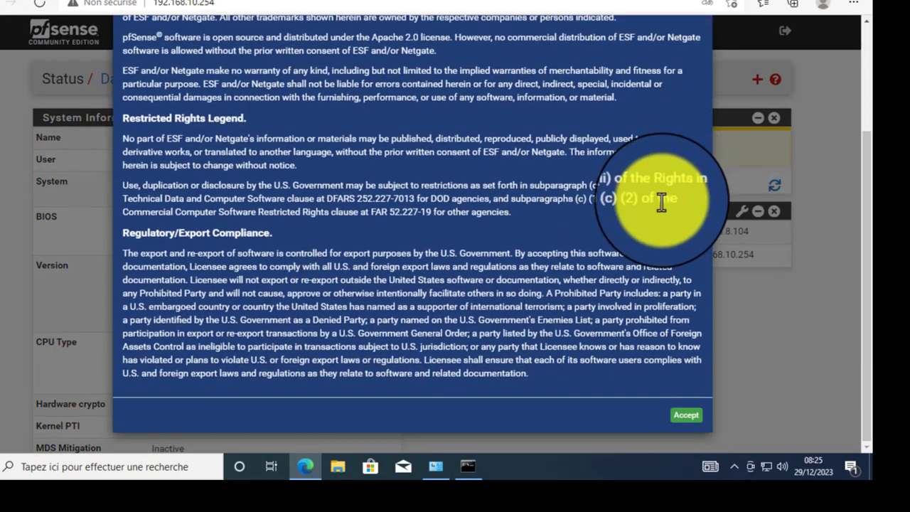
pyautogui.click(686, 419)
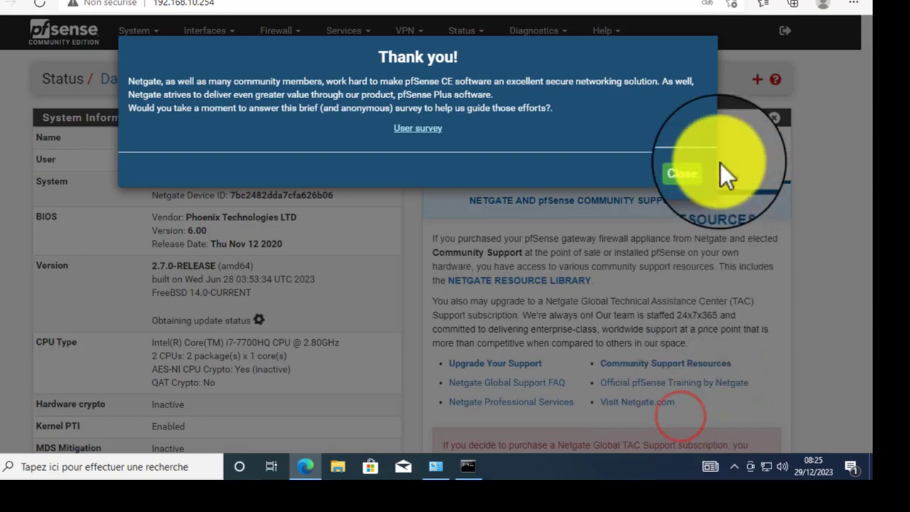
pyautogui.click(694, 169)
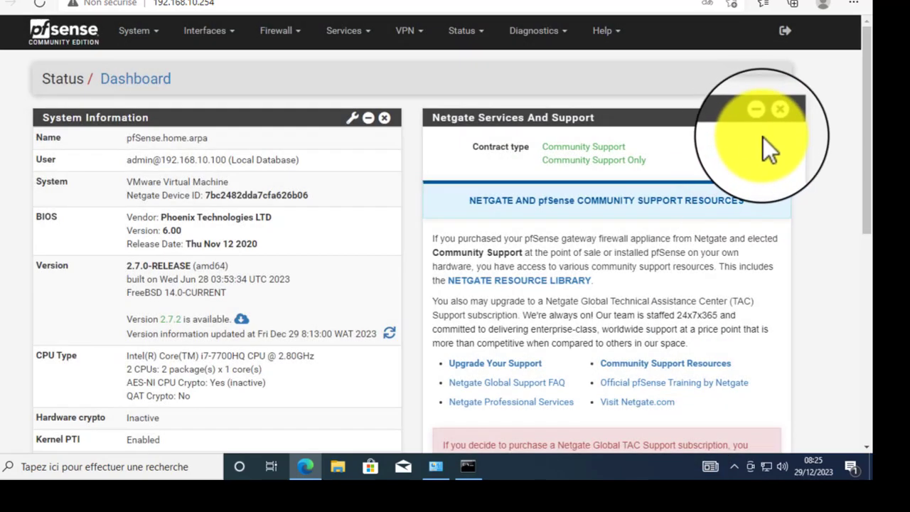
pyautogui.click(774, 118)
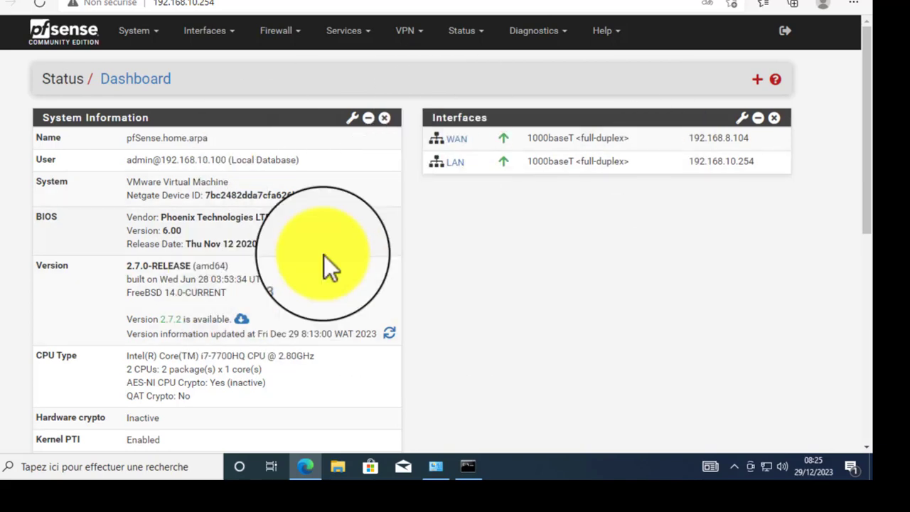
# - Inspect Ethernet0's IPv4 settings, left on automatic address and DNS, and close the dialogs
pyautogui.click(436, 468)
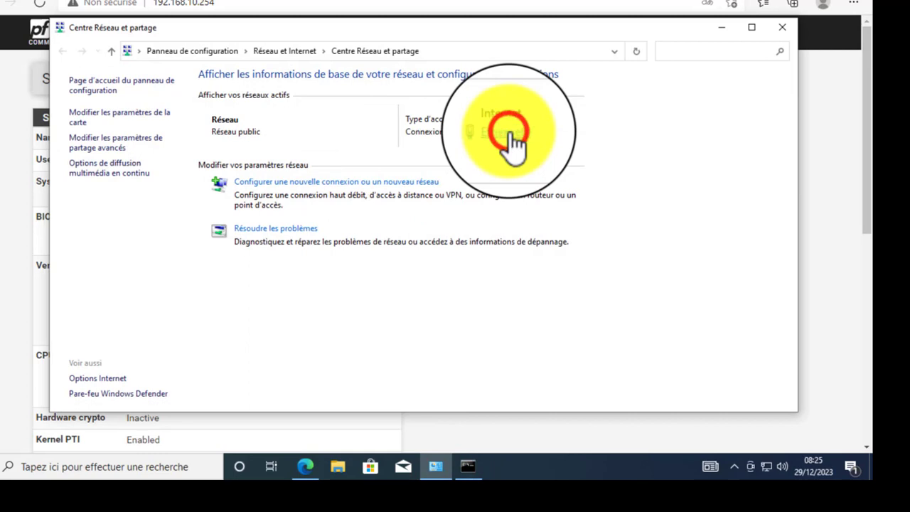
pyautogui.click(508, 135)
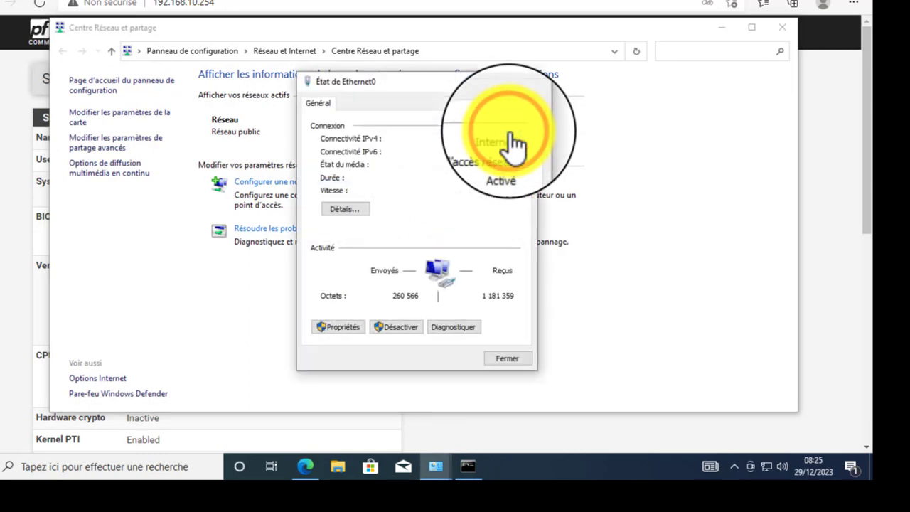
pyautogui.click(334, 332)
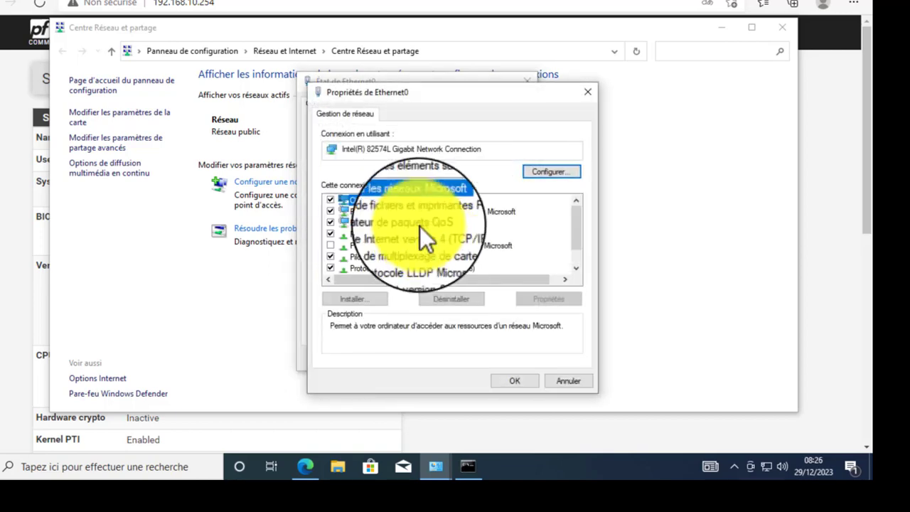
pyautogui.doubleClick(436, 237)
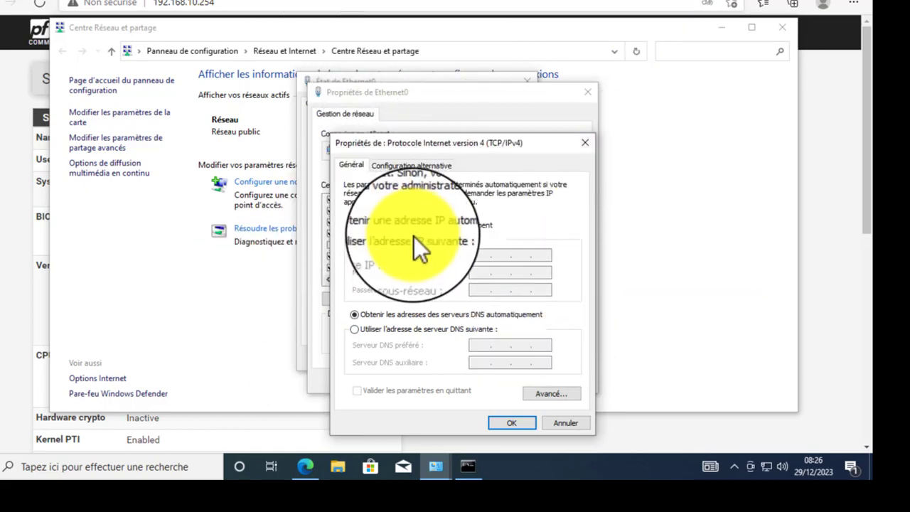
pyautogui.click(581, 141)
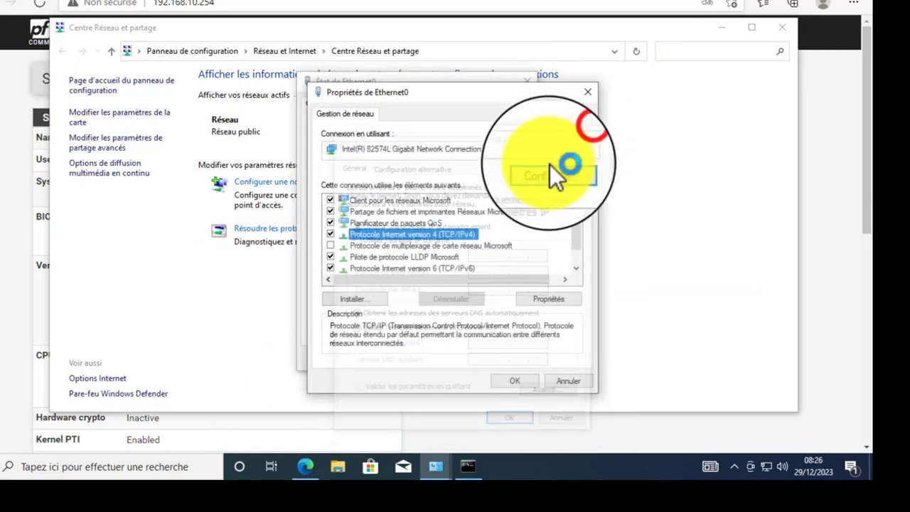
pyautogui.click(584, 94)
pyautogui.click(521, 81)
pyautogui.click(474, 308)
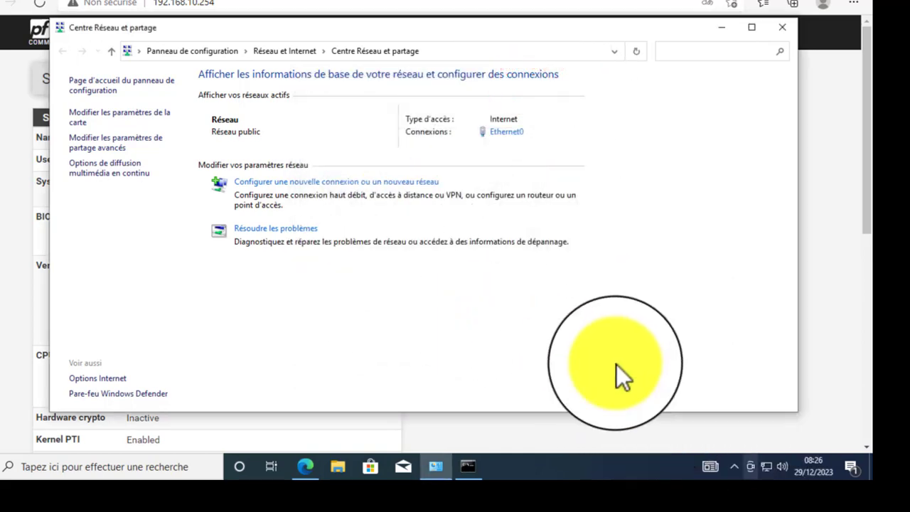
# - Run 'ping google.fr' in Command Prompt; the host cannot be found
pyautogui.click(493, 284)
pyautogui.click(468, 466)
pyautogui.click(287, 322)
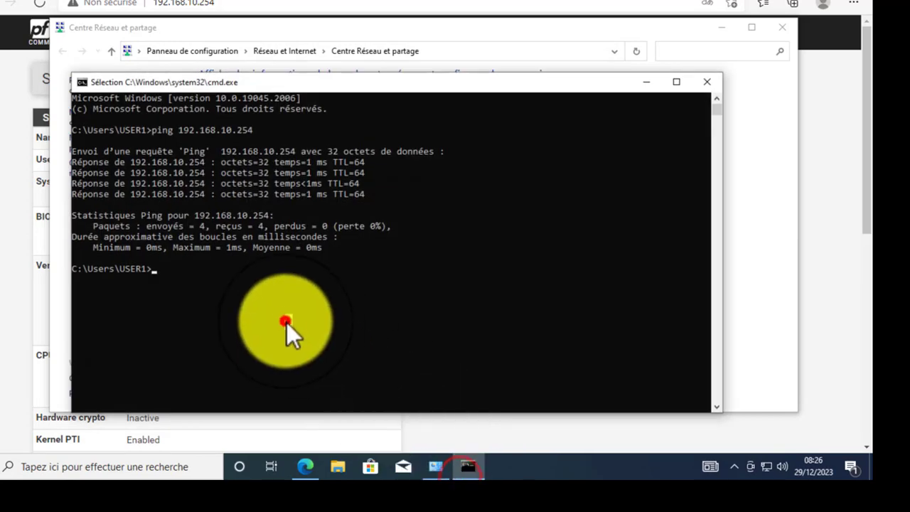
pyautogui.write('ping ')
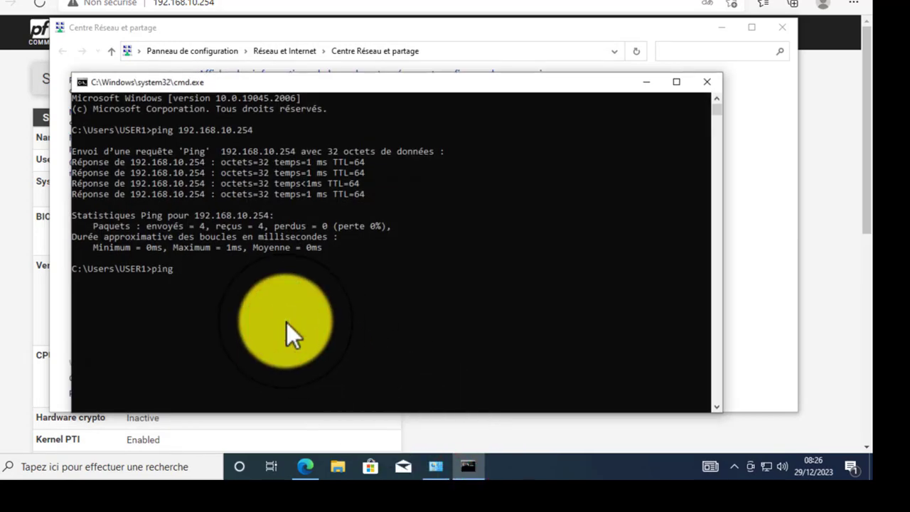
pyautogui.write('google.fr')
pyautogui.press('Return')
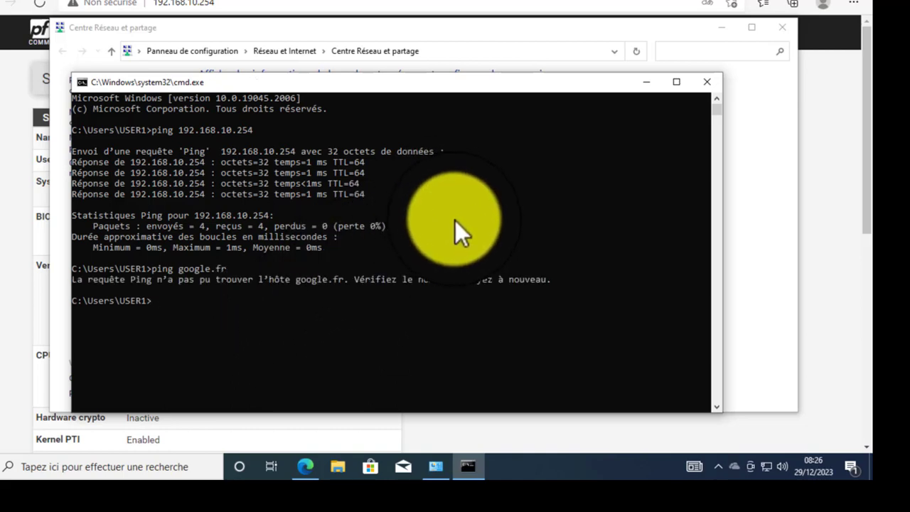
# - Minimize Command Prompt and the Network Centre to bring back the pfSense dashboard
pyautogui.click(644, 86)
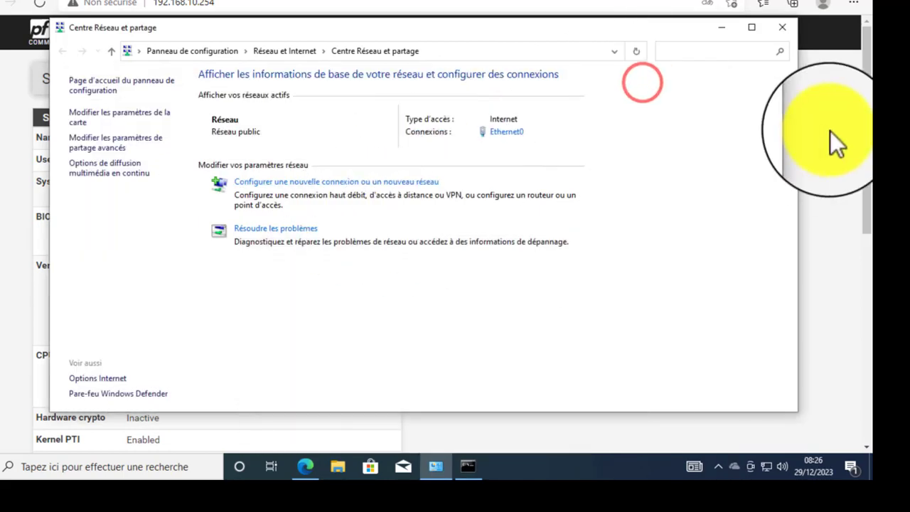
pyautogui.click(720, 33)
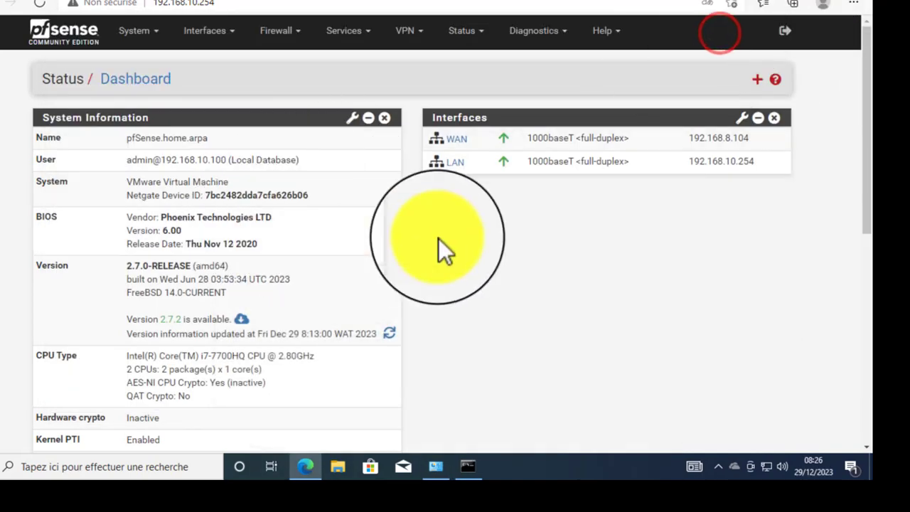
pyautogui.rightClick(662, 285)
pyautogui.click(723, 224)
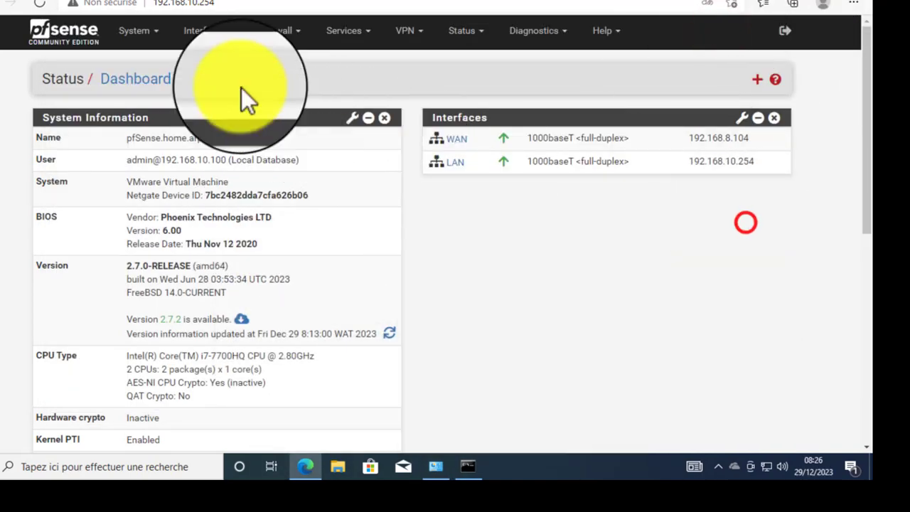
pyautogui.click(355, 31)
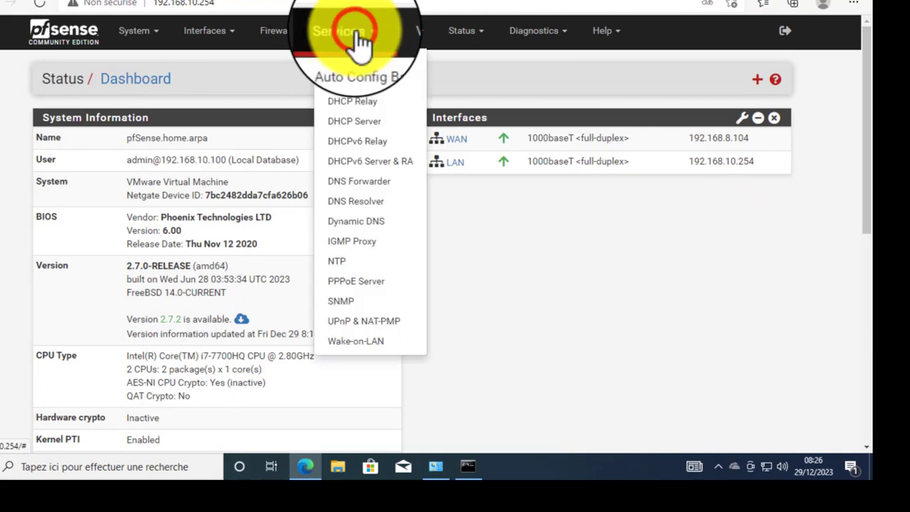
# - On the LAN DHCP Server page, set the range from 192.168.10.100 to 192.168.10.150
pyautogui.click(373, 122)
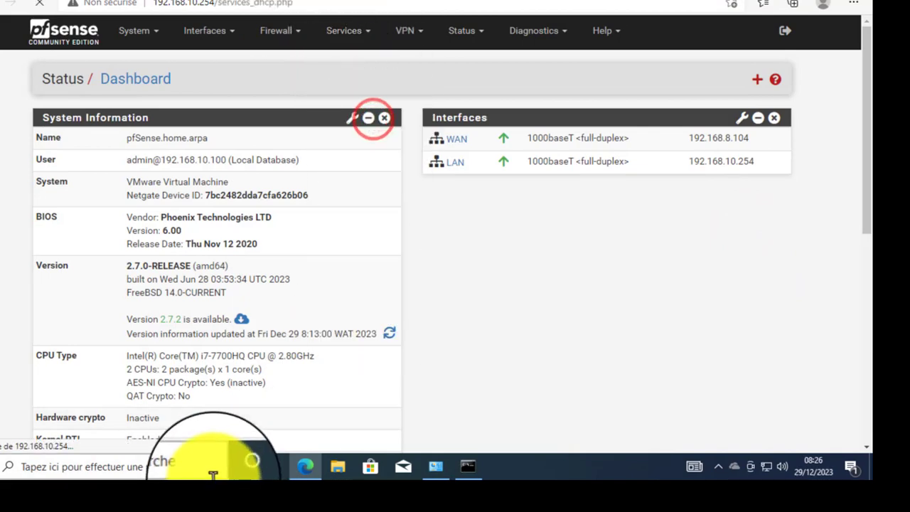
pyautogui.scroll(-2, 317, 339)
pyautogui.scroll(2, 317, 340)
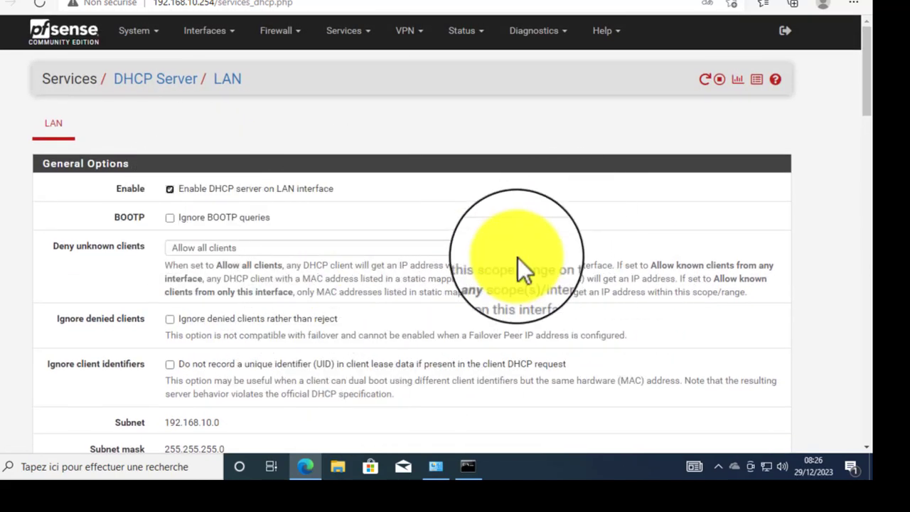
pyautogui.scroll(-4, 519, 259)
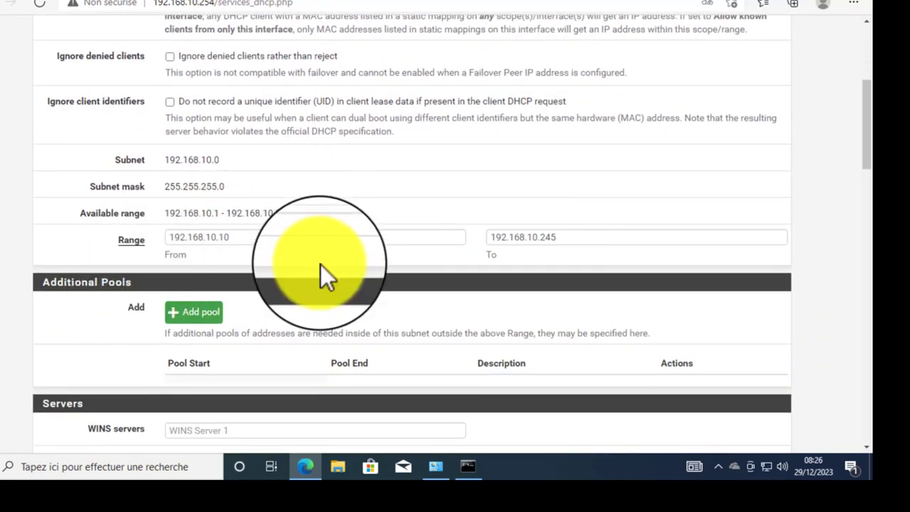
pyautogui.rightClick(284, 238)
pyautogui.click(247, 243)
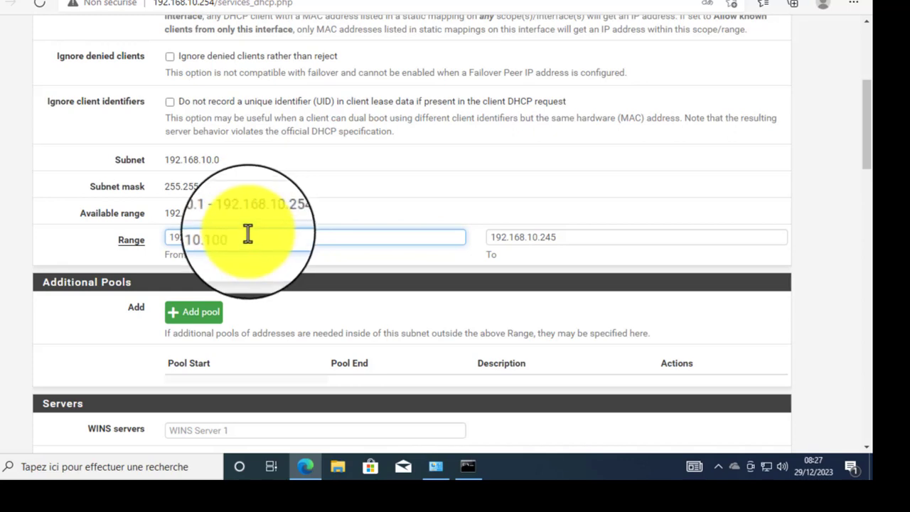
pyautogui.click(586, 237)
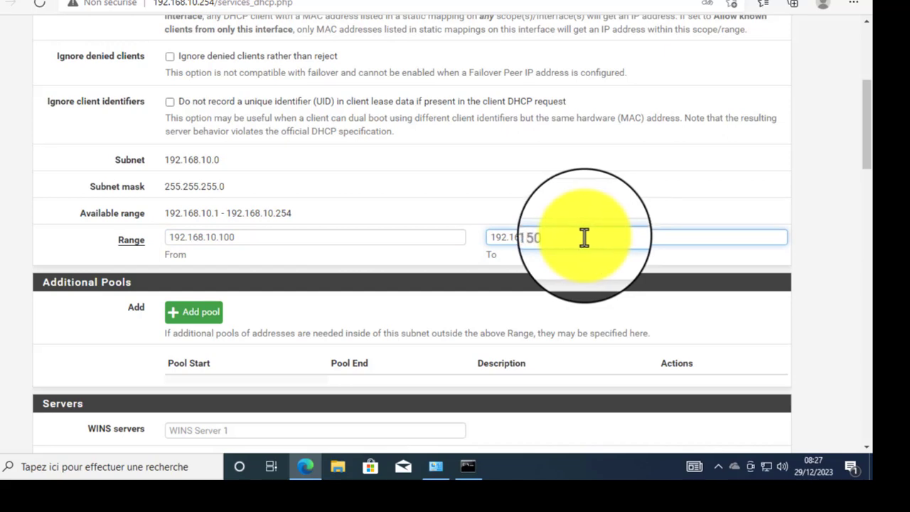
pyautogui.scroll(-2, 584, 237)
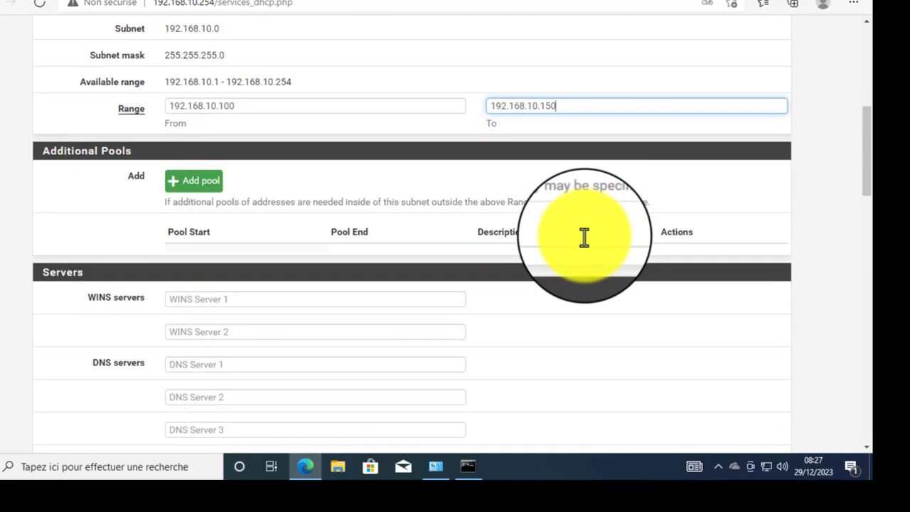
pyautogui.doubleClick(236, 107)
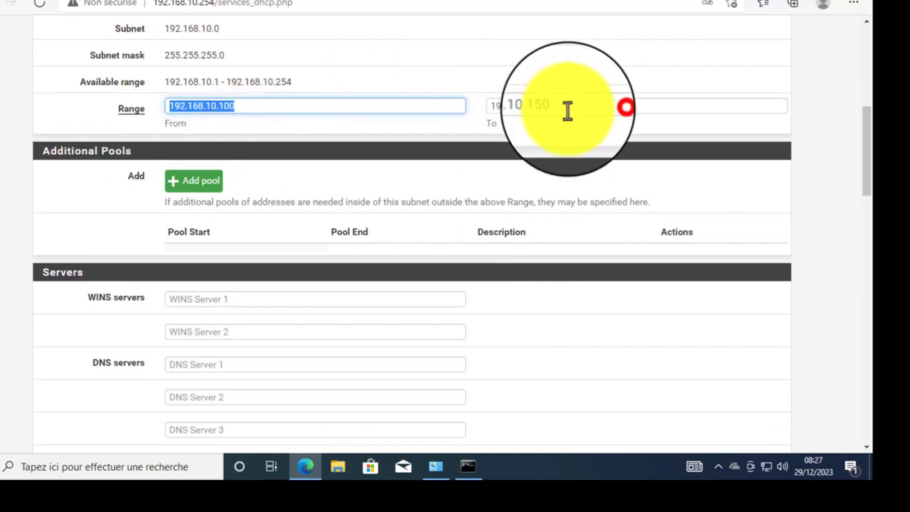
pyautogui.doubleClick(606, 107)
pyautogui.scroll(-1, 257, 198)
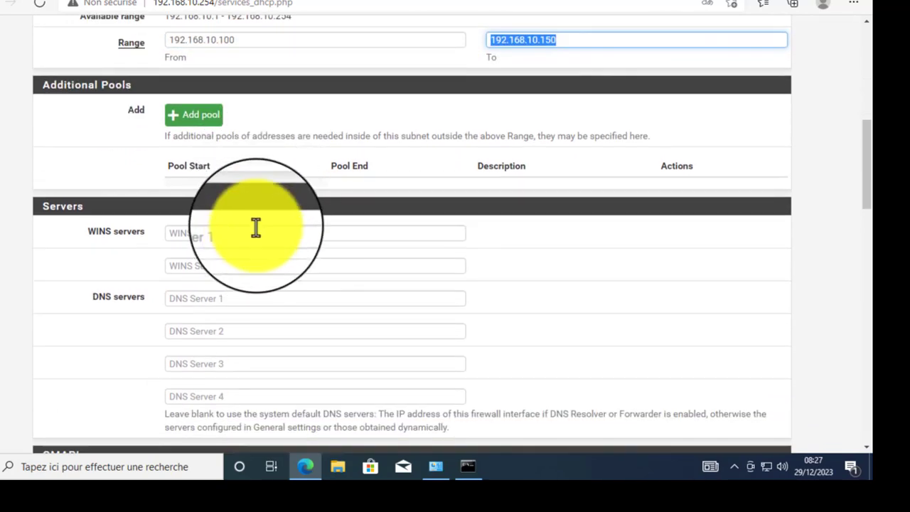
pyautogui.scroll(-1, 237, 240)
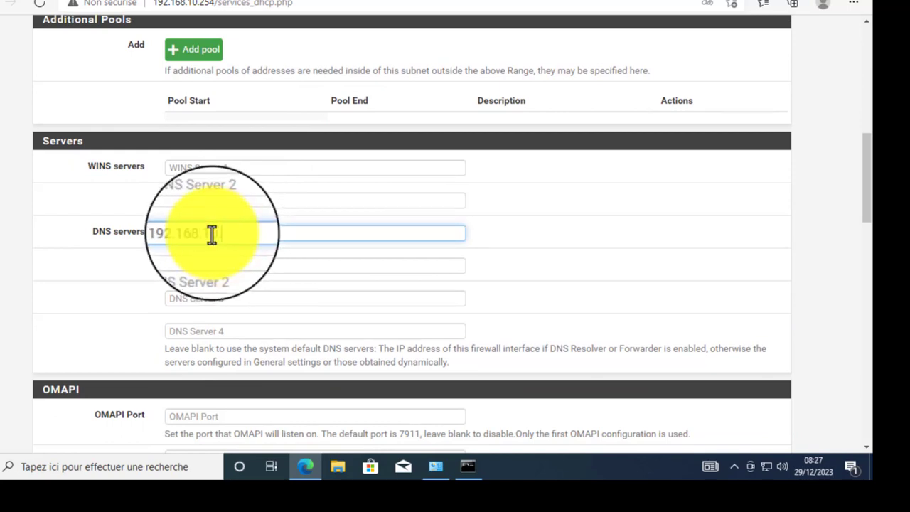
# - Enter DNS servers 192.168.10.254, 8.8.8.8 and 8.8.4.4, then save the LAN DHCP settings
pyautogui.click(239, 266)
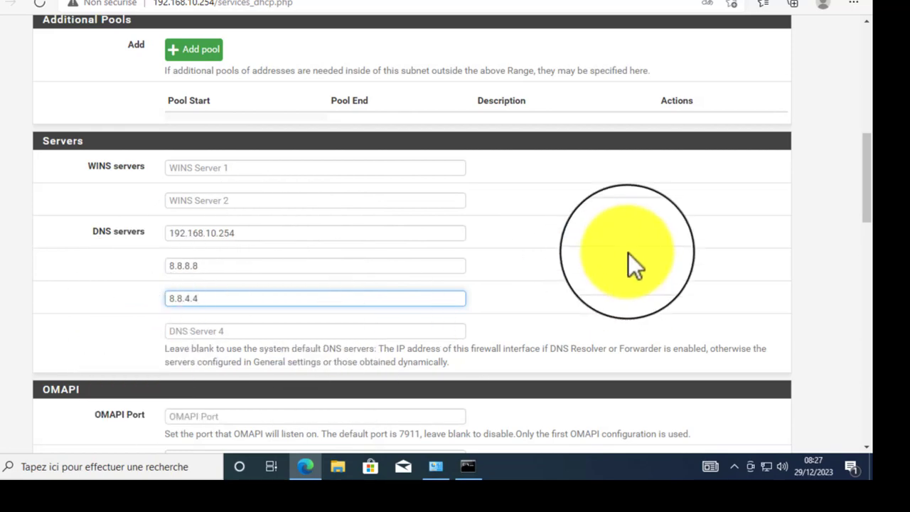
pyautogui.scroll(-10, 628, 255)
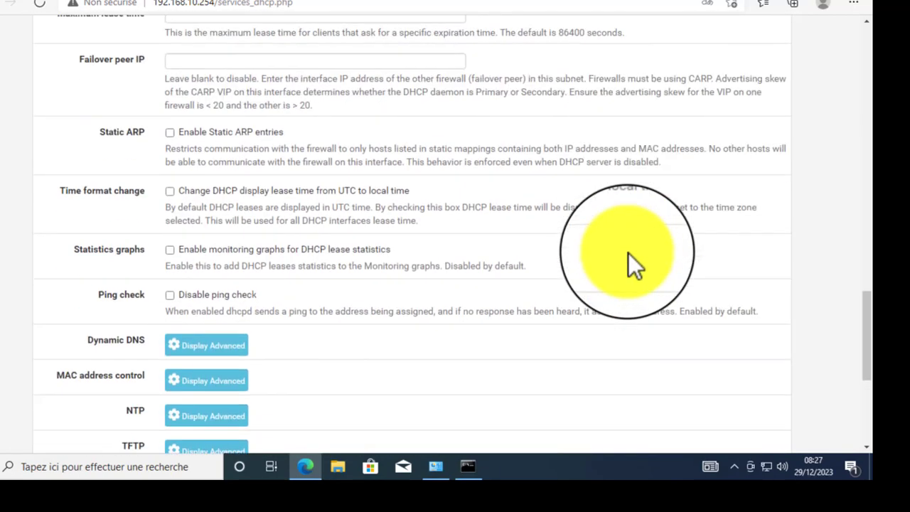
pyautogui.scroll(-5, 628, 253)
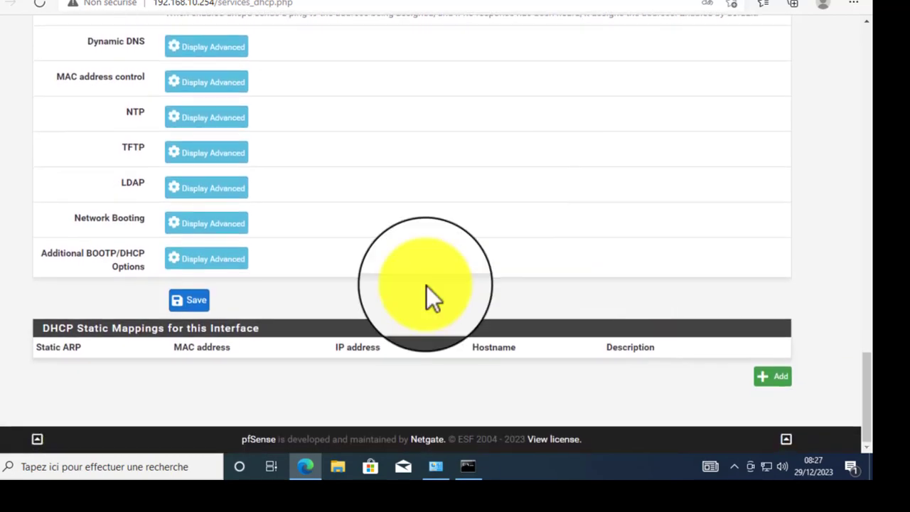
pyautogui.click(191, 305)
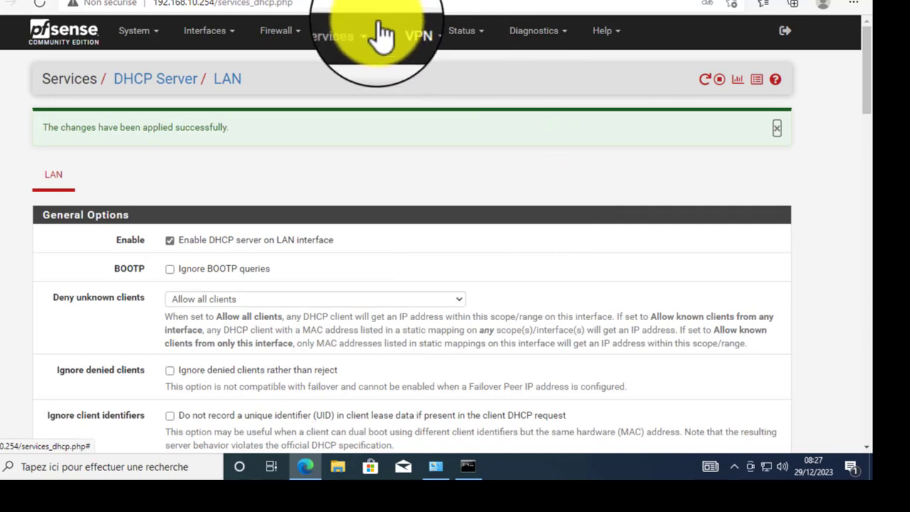
# - Go to Services > DNS Resolver, then save and apply its general settings
pyautogui.click(352, 31)
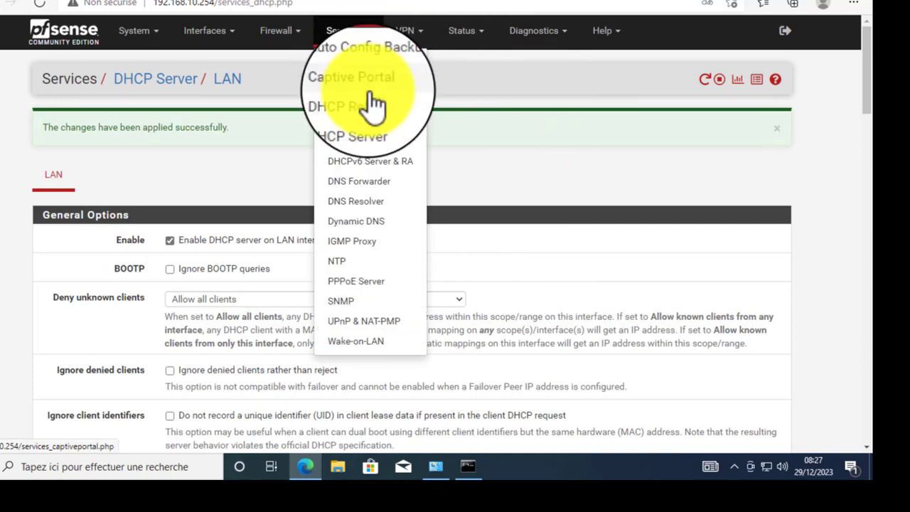
pyautogui.click(370, 206)
pyautogui.scroll(-3, 782, 214)
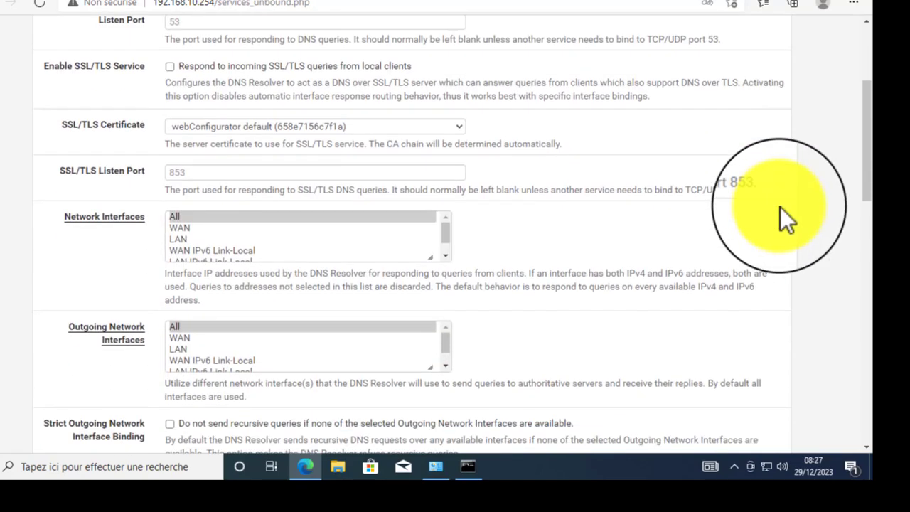
pyautogui.scroll(-15, 780, 207)
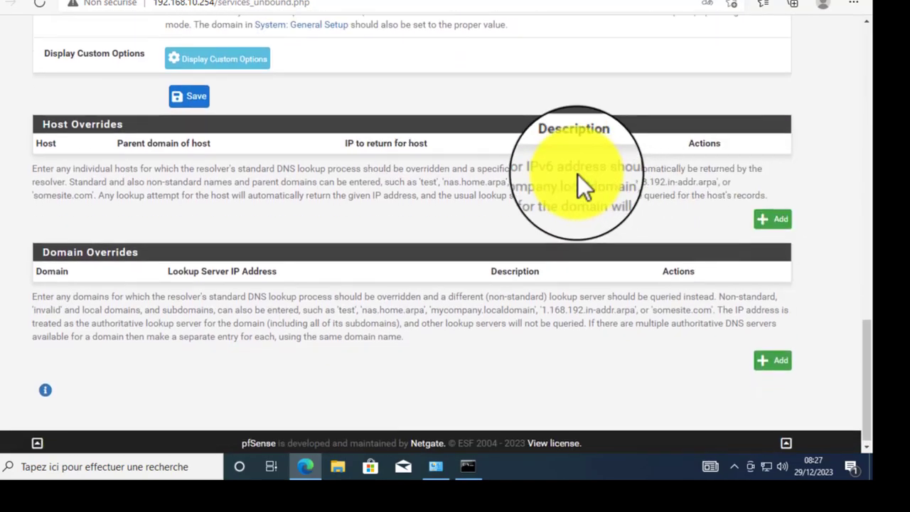
pyautogui.scroll(3, 578, 174)
pyautogui.click(194, 291)
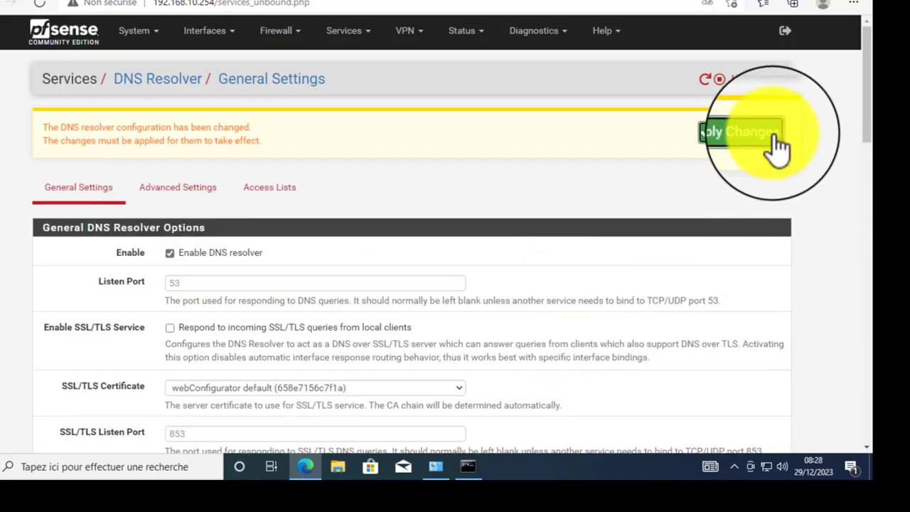
pyautogui.click(774, 135)
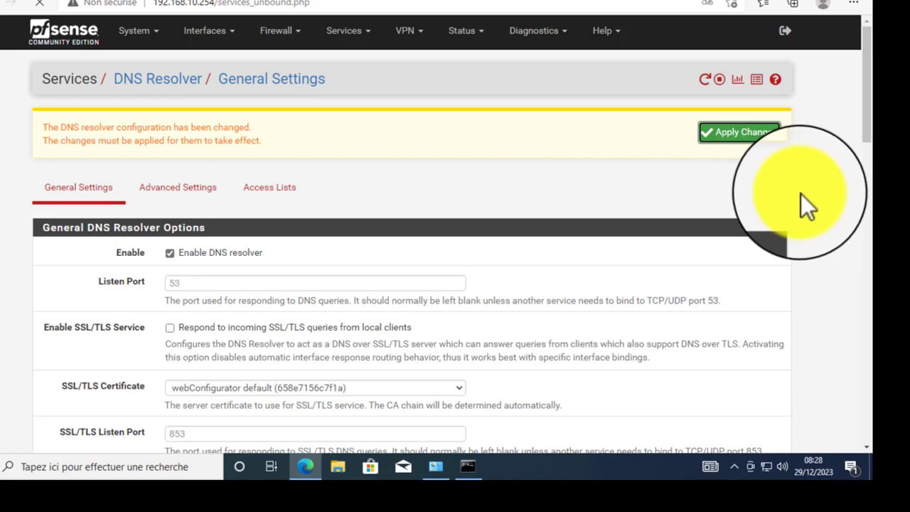
# - Scroll the DNS Resolver page down to the Host Overrides section
pyautogui.scroll(-2, 827, 196)
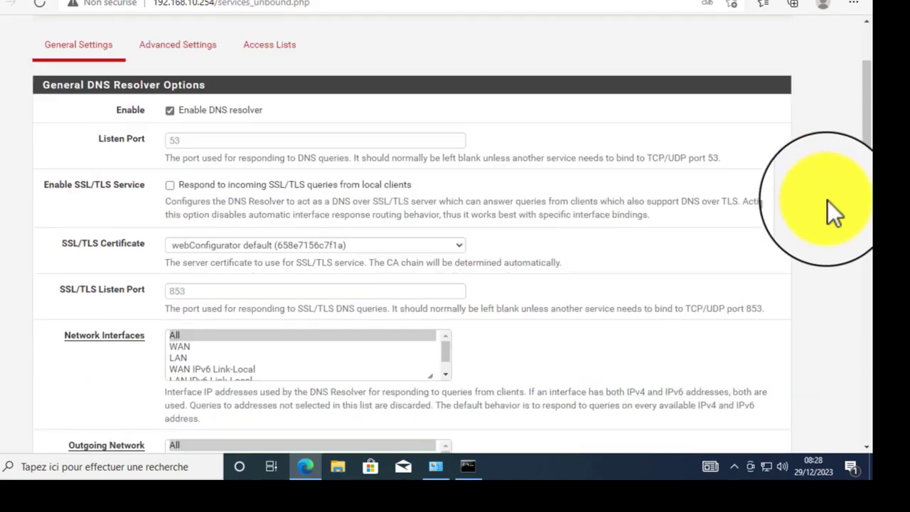
pyautogui.scroll(2, 827, 201)
pyautogui.scroll(-6, 828, 201)
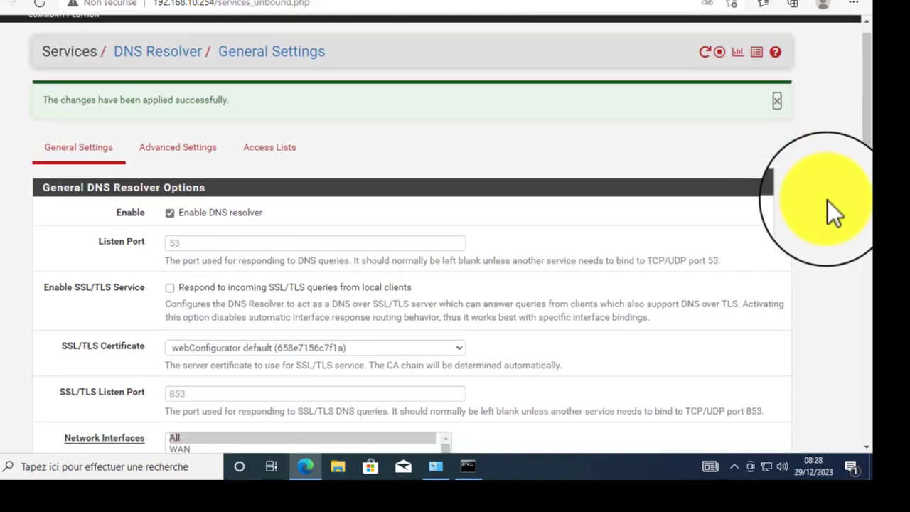
pyautogui.scroll(-4, 827, 201)
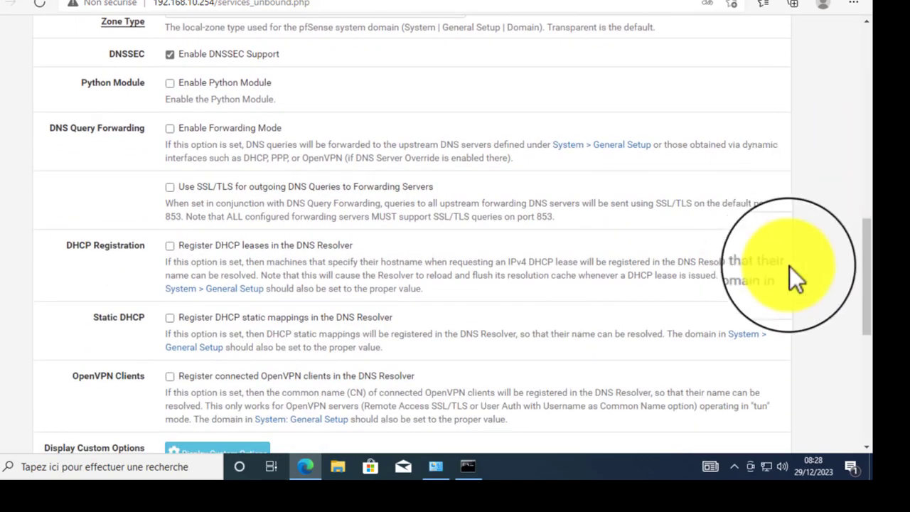
pyautogui.scroll(3, 804, 225)
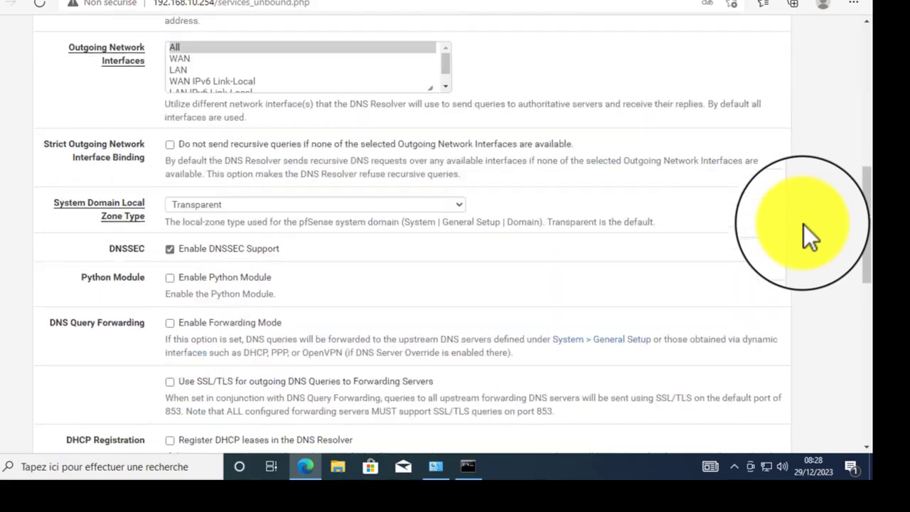
pyautogui.scroll(8, 804, 223)
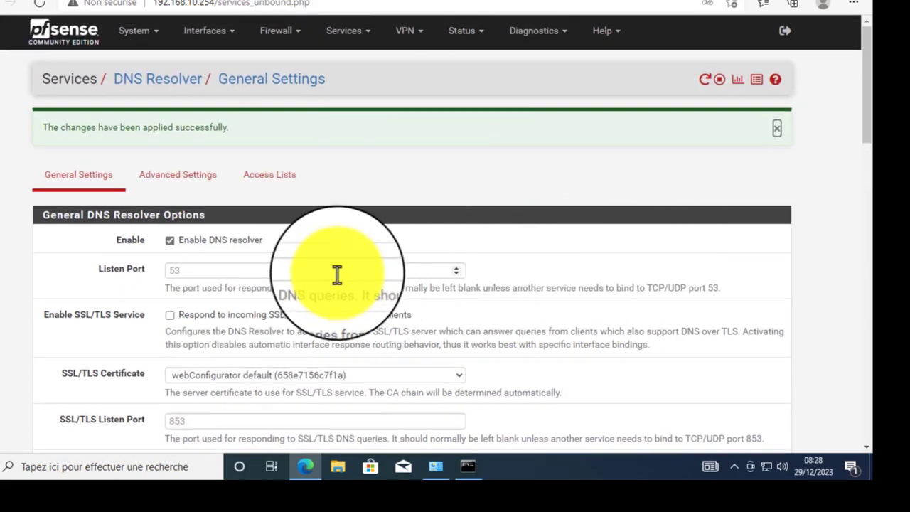
pyautogui.scroll(-13, 545, 260)
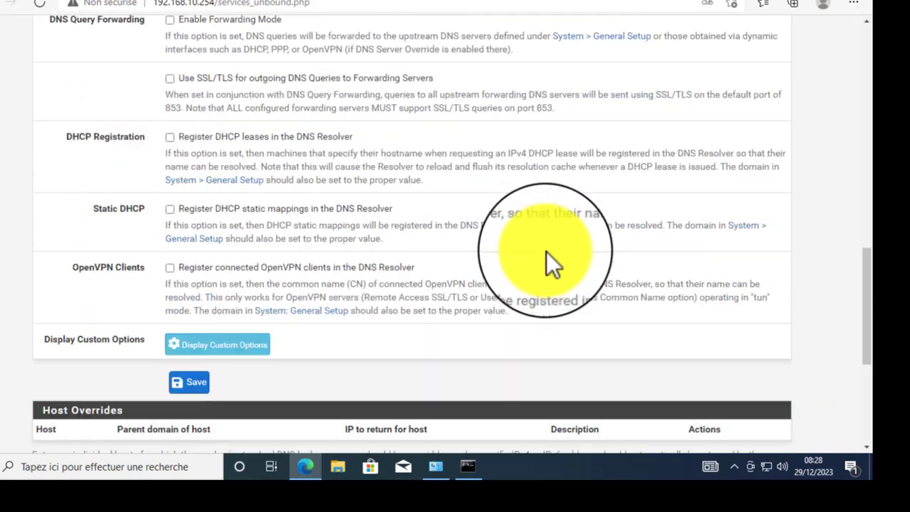
pyautogui.scroll(-5, 546, 252)
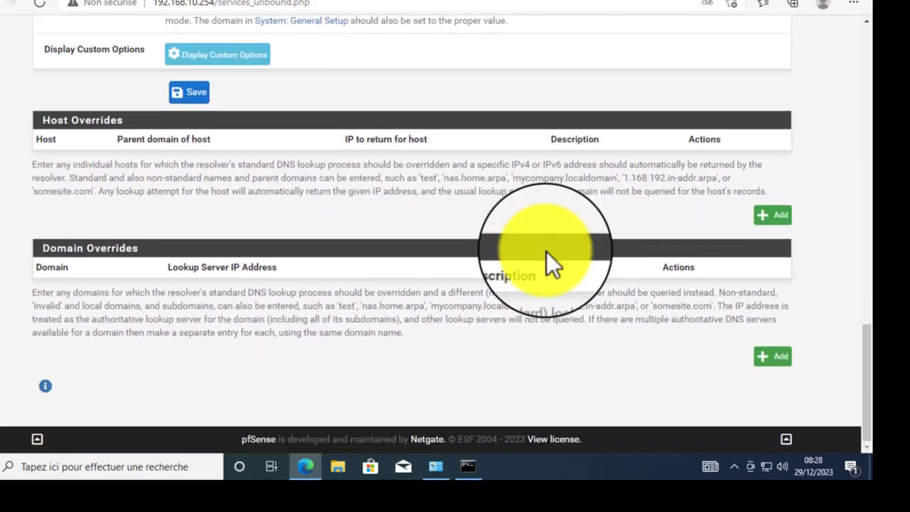
pyautogui.tripleClick(35, 121)
# - Add a host override for host pfsense, domain isare.us, at IP 192.168.10.254
pyautogui.click(762, 215)
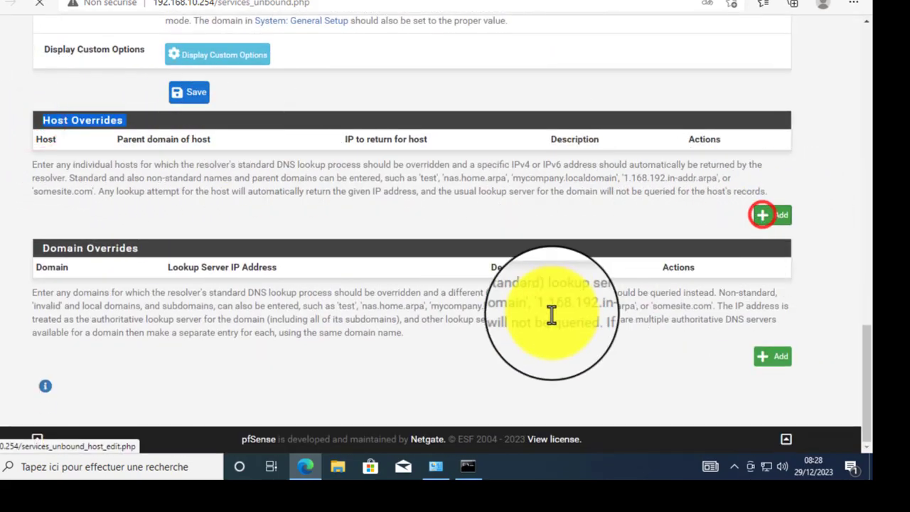
pyautogui.click(232, 145)
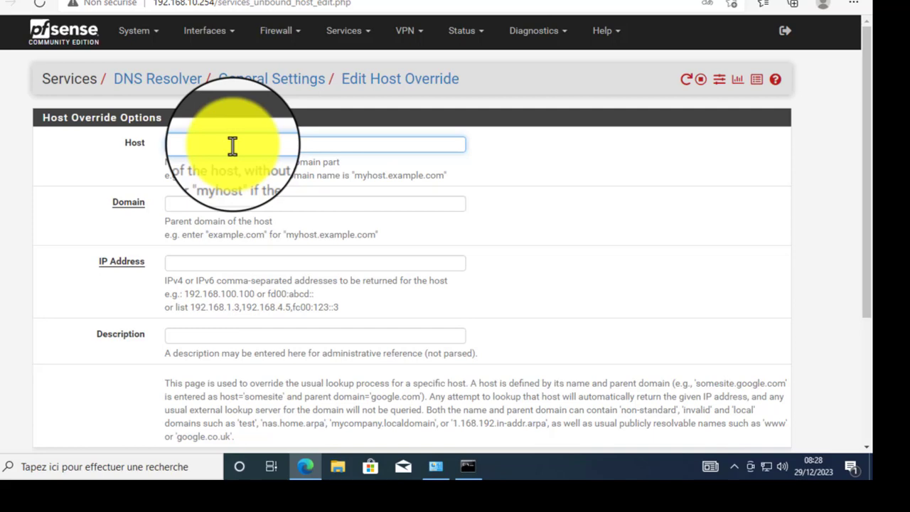
pyautogui.click(218, 206)
pyautogui.write('are')
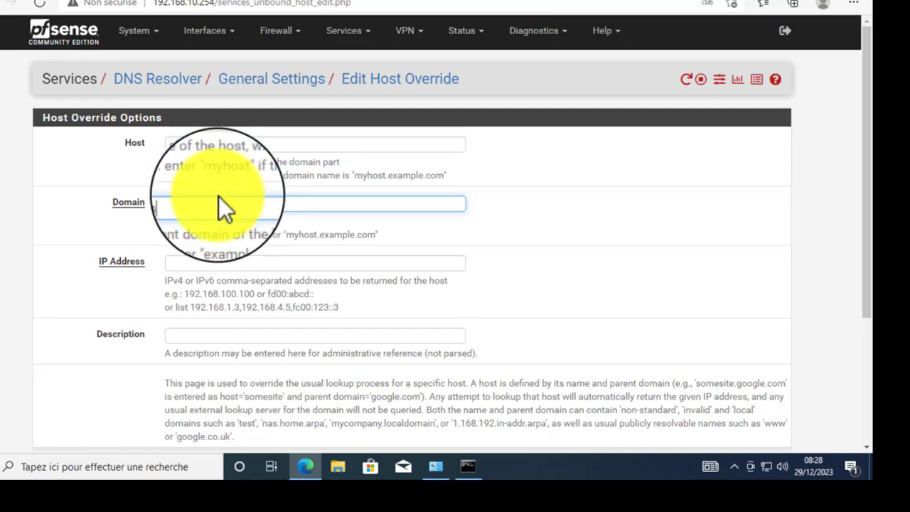
pyautogui.write('.us')
pyautogui.click(221, 264)
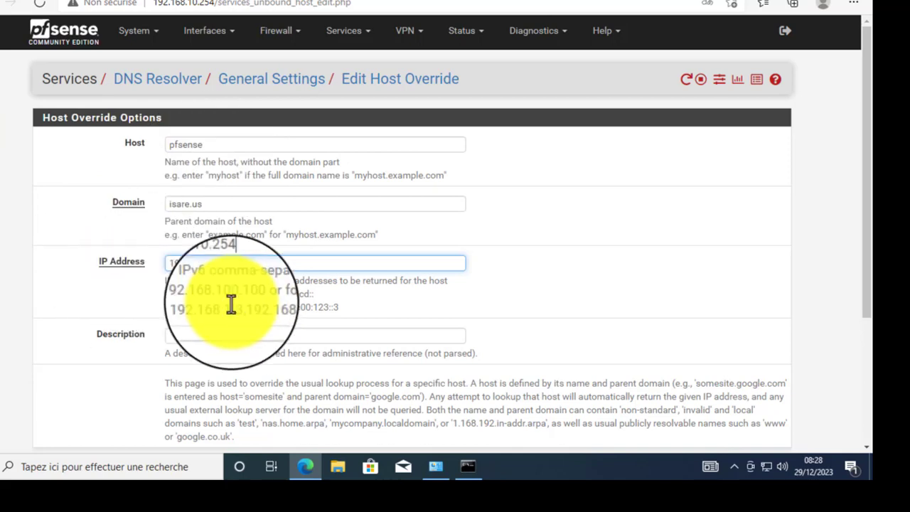
pyautogui.moveTo(279, 264); pyautogui.dragTo(152, 272)
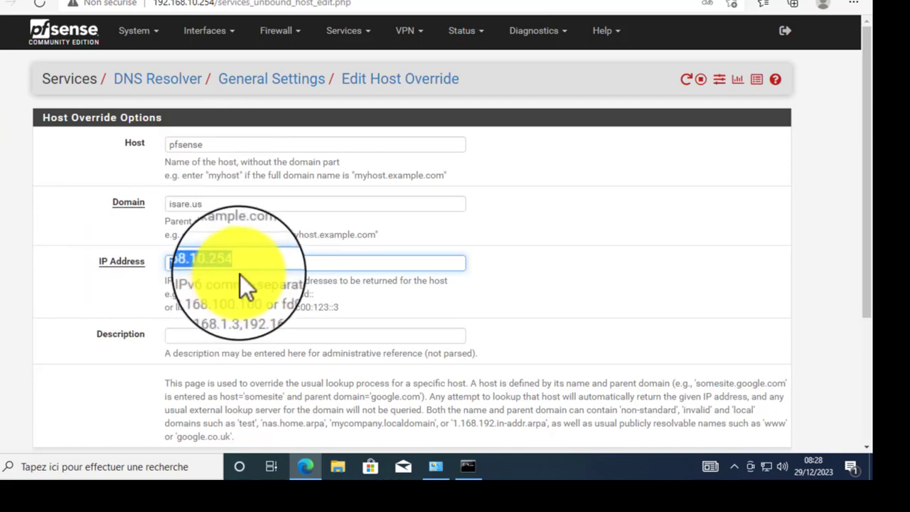
pyautogui.click(261, 265)
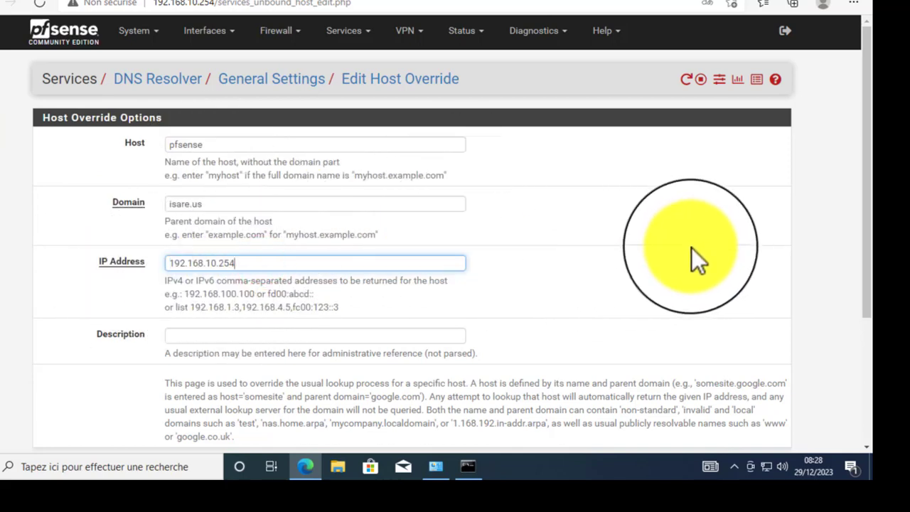
# - Save the pfsense.isare.us host override and apply the DNS Resolver changes
pyautogui.scroll(-3, 692, 249)
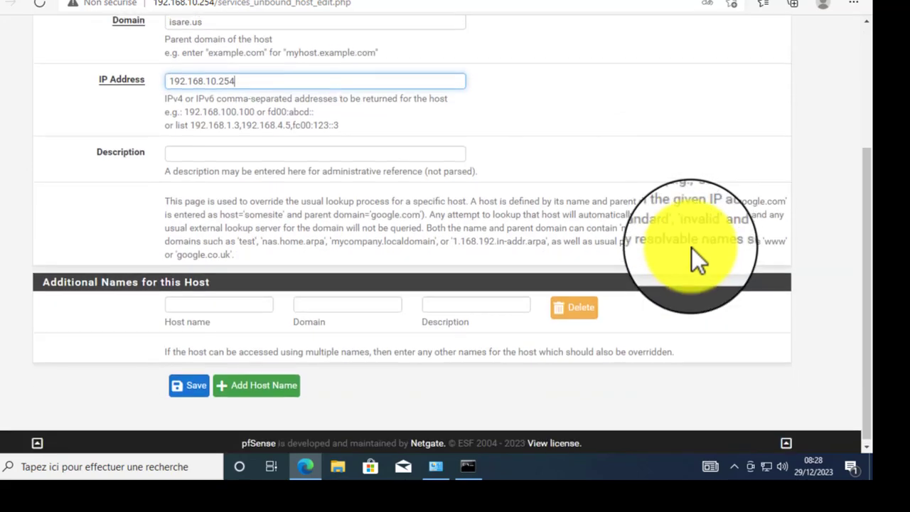
pyautogui.scroll(3, 692, 248)
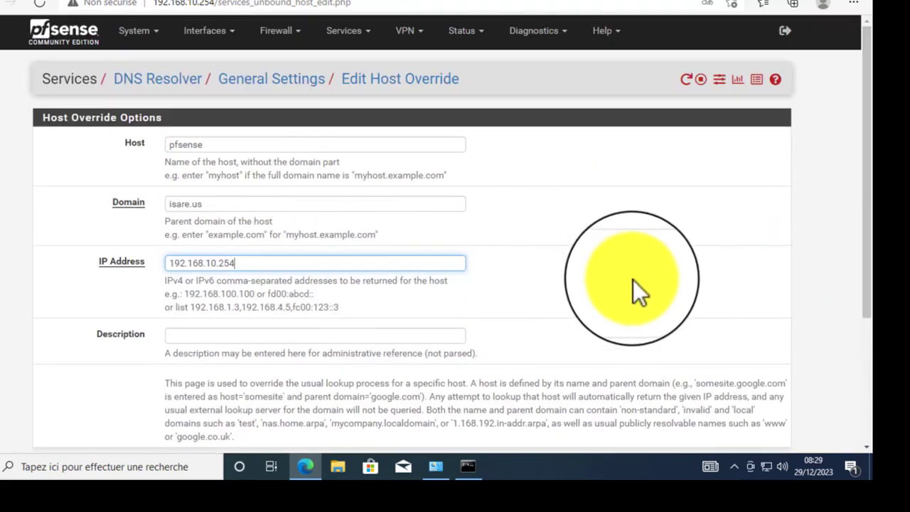
pyautogui.scroll(-3, 633, 280)
pyautogui.click(192, 383)
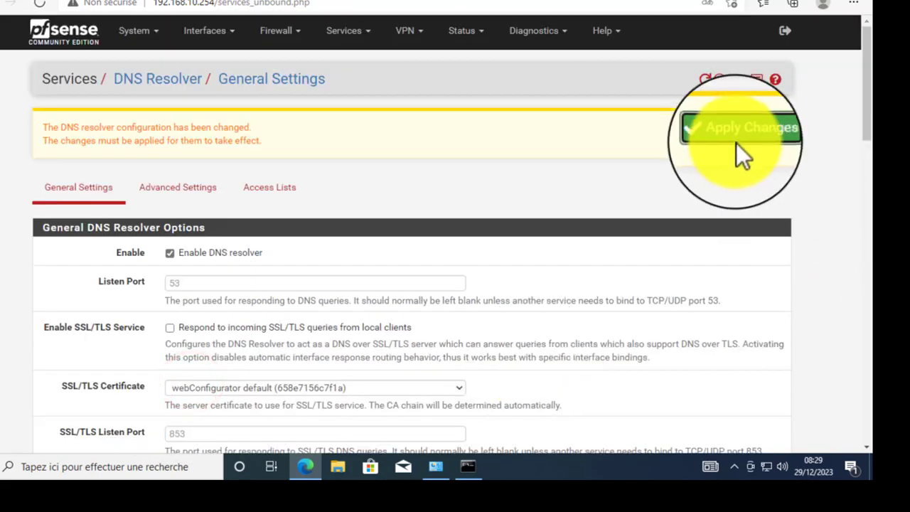
pyautogui.click(728, 134)
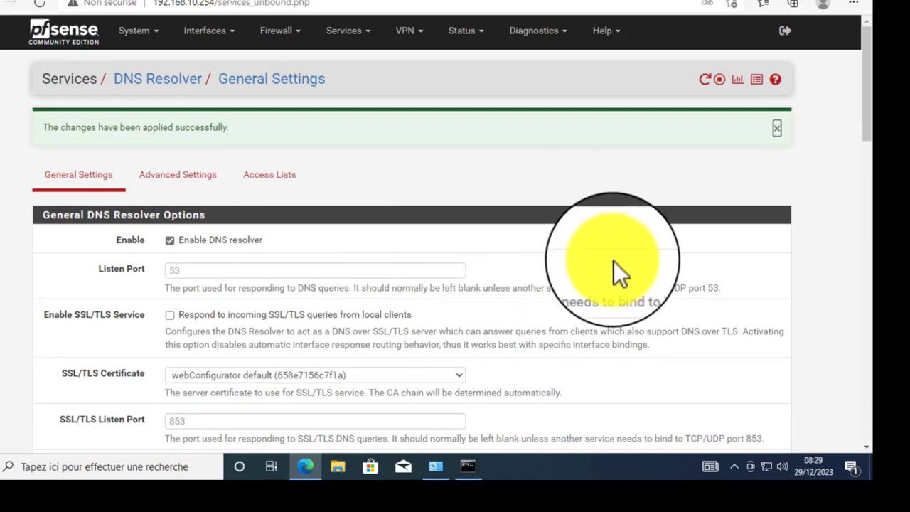
# - Run 'ping pfsense' and confirm replies come from 192.168.10.254
pyautogui.click(466, 464)
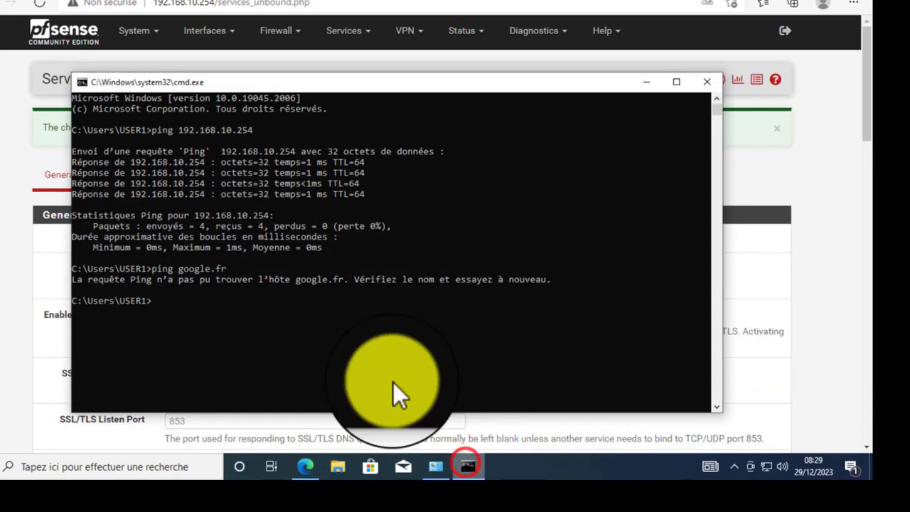
pyautogui.write('ping ')
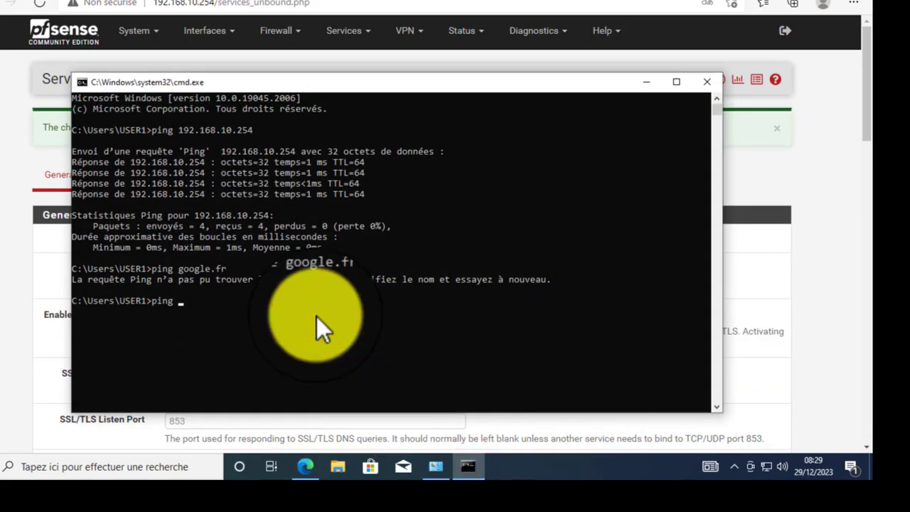
pyautogui.write('pf')
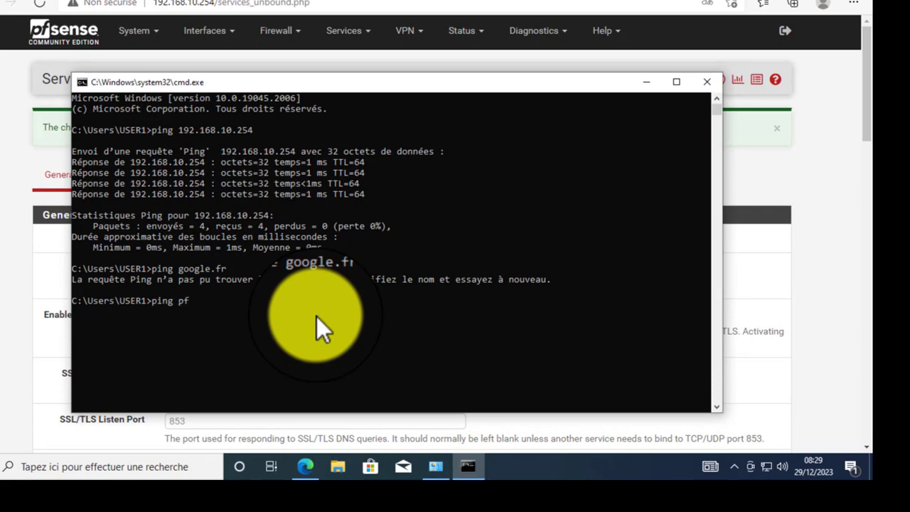
pyautogui.write('sense')
pyautogui.press('Return')
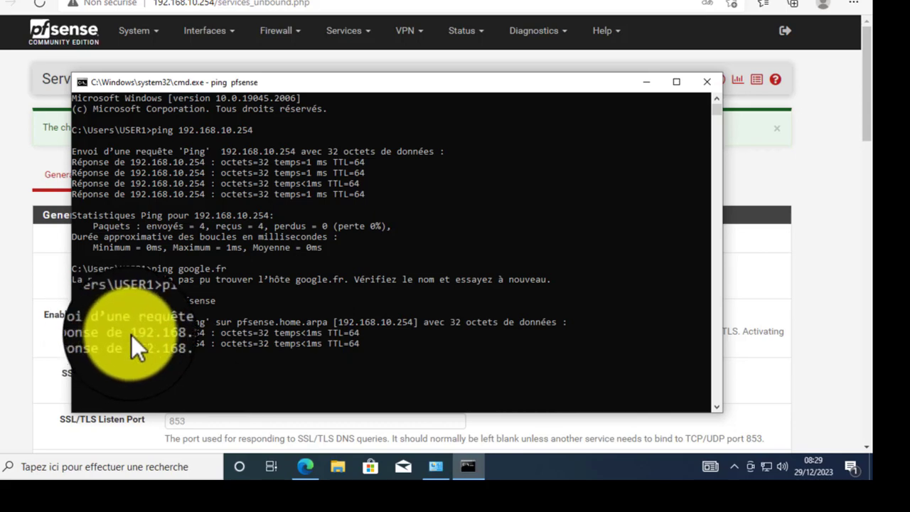
pyautogui.click(132, 335)
pyautogui.moveTo(131, 335); pyautogui.dragTo(202, 333)
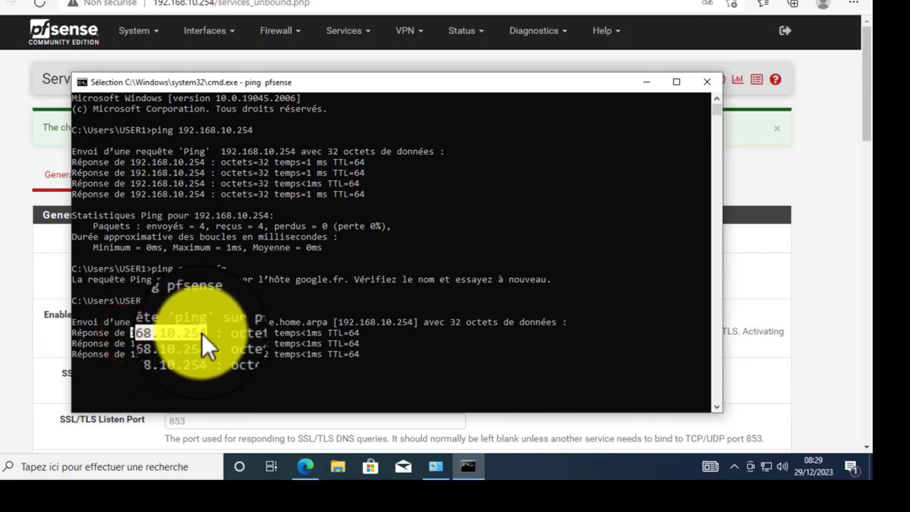
pyautogui.click(323, 315)
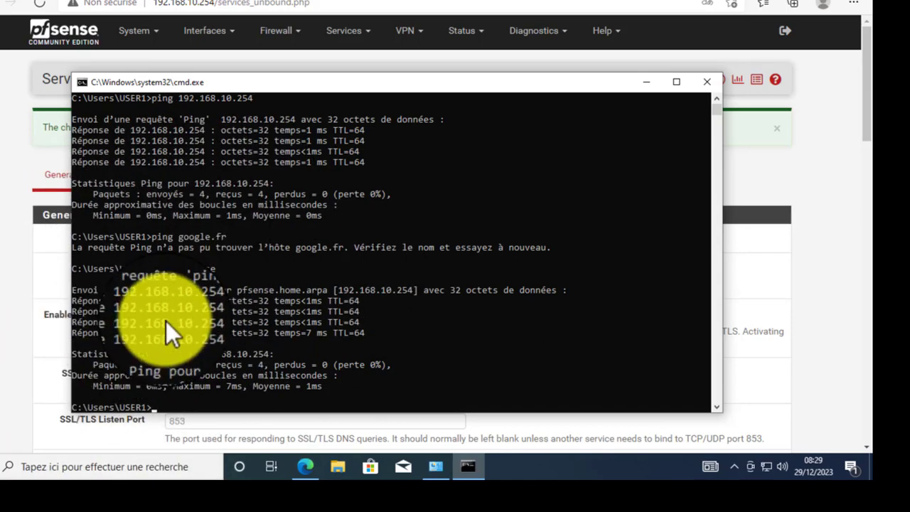
# - Rerun 'ping google.fr', which now resolves to 216.58.223.195 with 0% loss
pyautogui.click(647, 84)
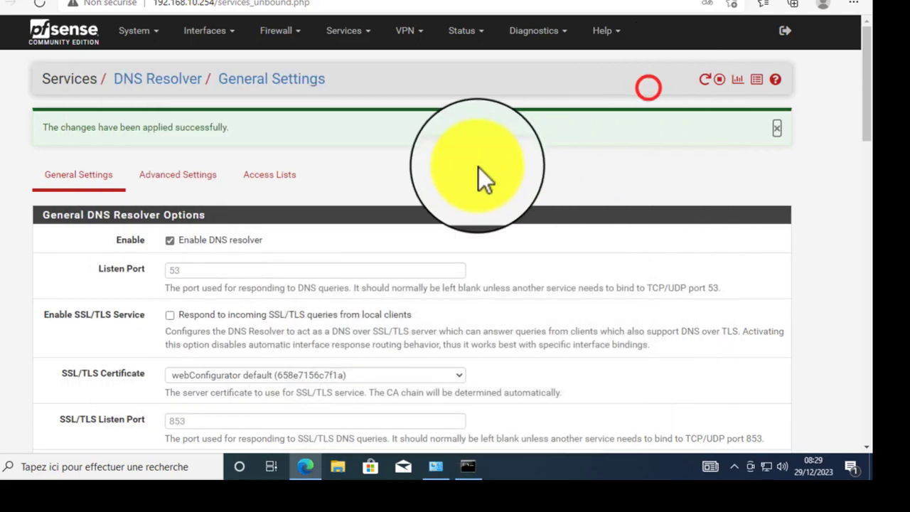
pyautogui.rightClick(420, 174)
pyautogui.click(367, 172)
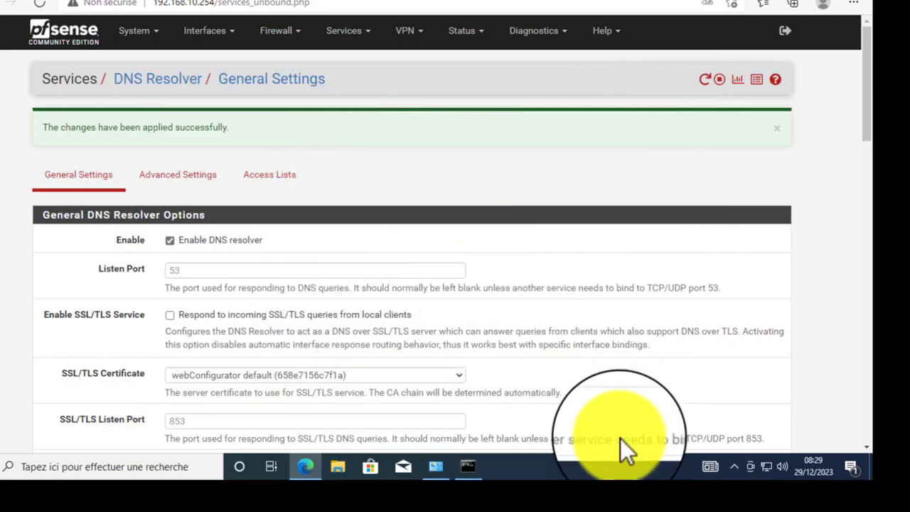
pyautogui.click(468, 466)
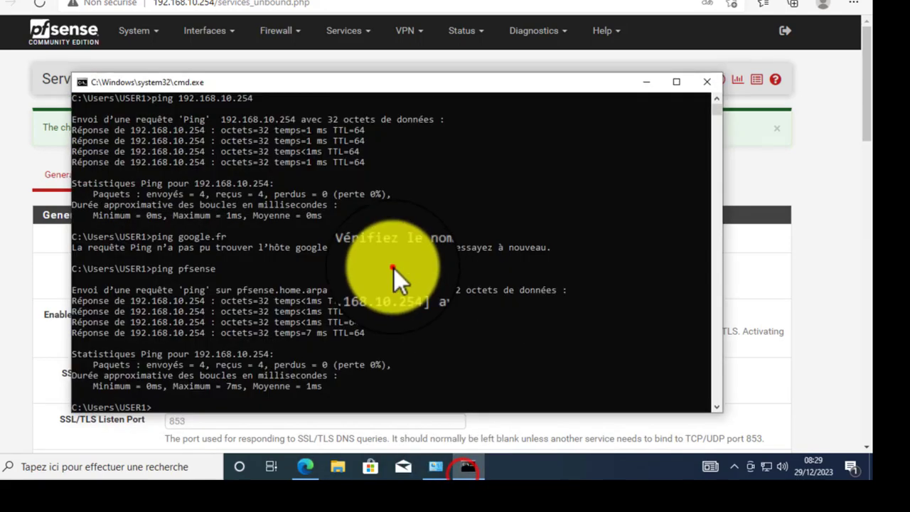
pyautogui.click(392, 268)
pyautogui.press('Escape')
pyautogui.press('Up')
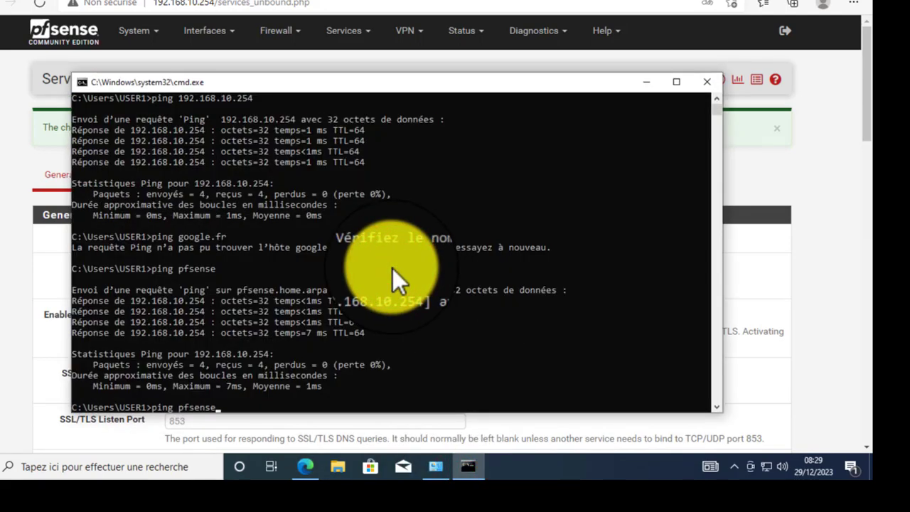
pyautogui.press('Return')
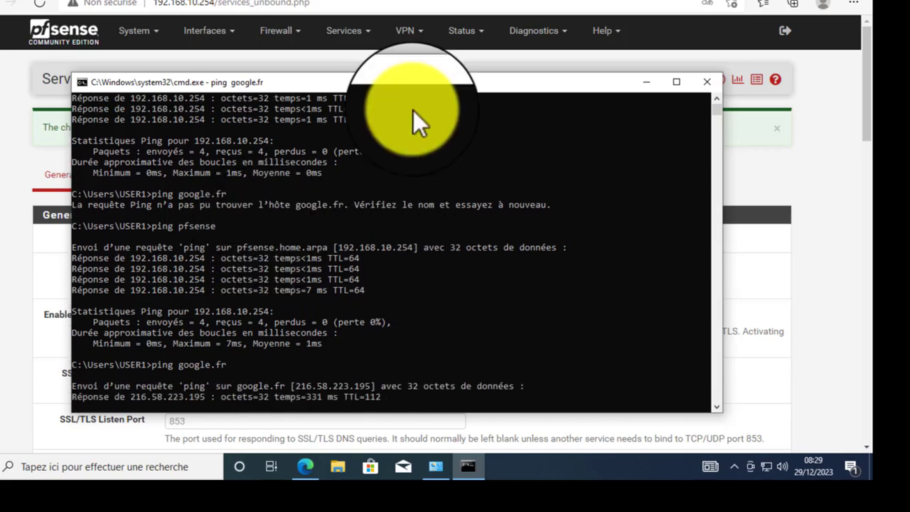
# - Start a continuous 'ping google.fr -t' and minimize the console
pyautogui.moveTo(420, 83); pyautogui.dragTo(419, 64)
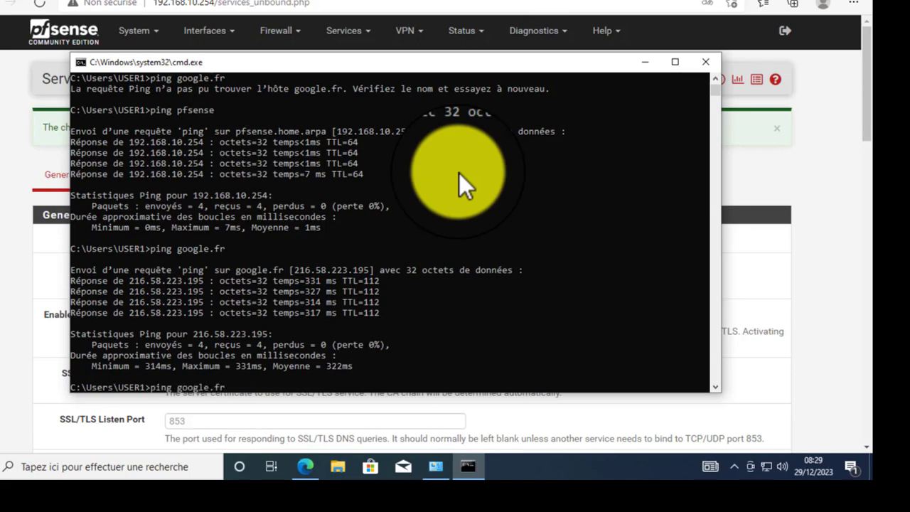
pyautogui.press('Return')
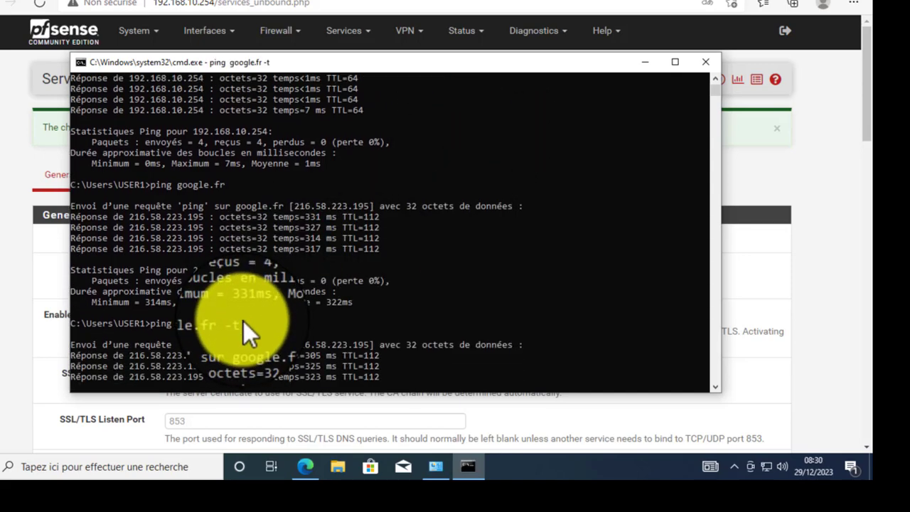
pyautogui.click(242, 321)
pyautogui.click(393, 288)
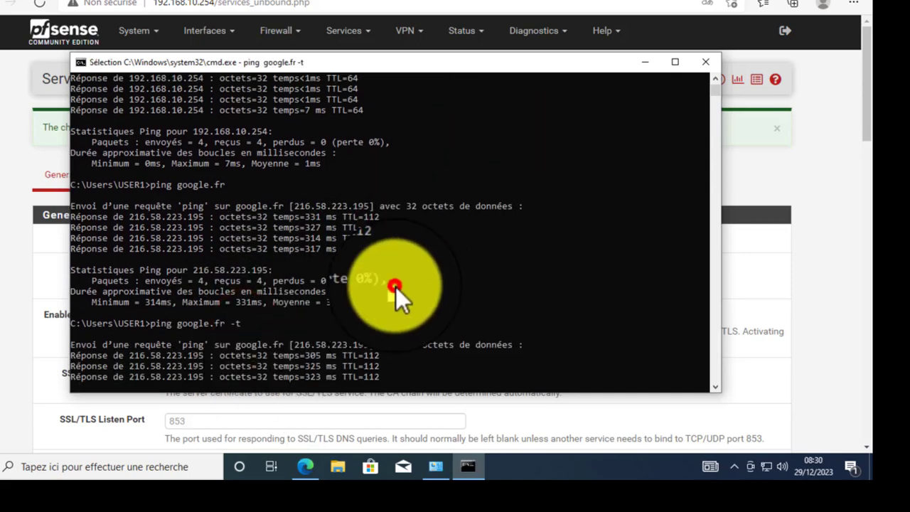
pyautogui.click(649, 62)
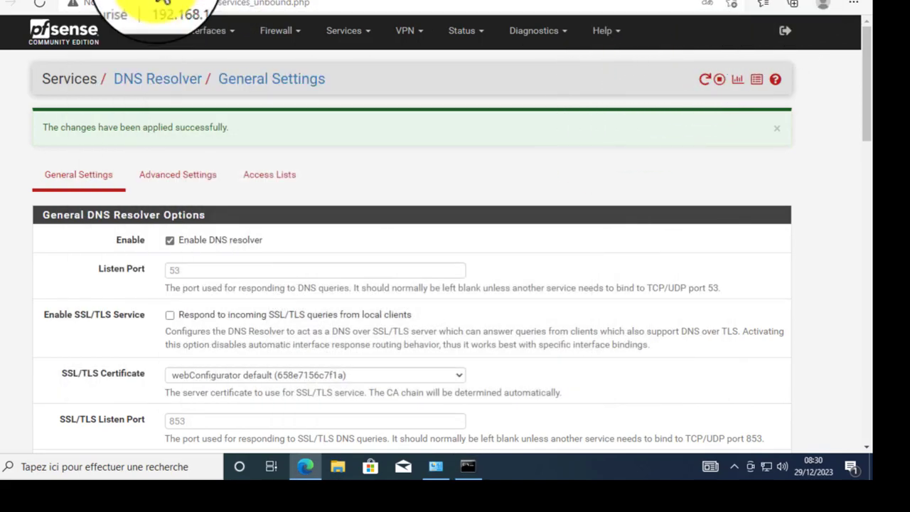
# - Load youtube.fr in a new Edge tab and dismiss the Chrome promotion popup
pyautogui.click(179, 2)
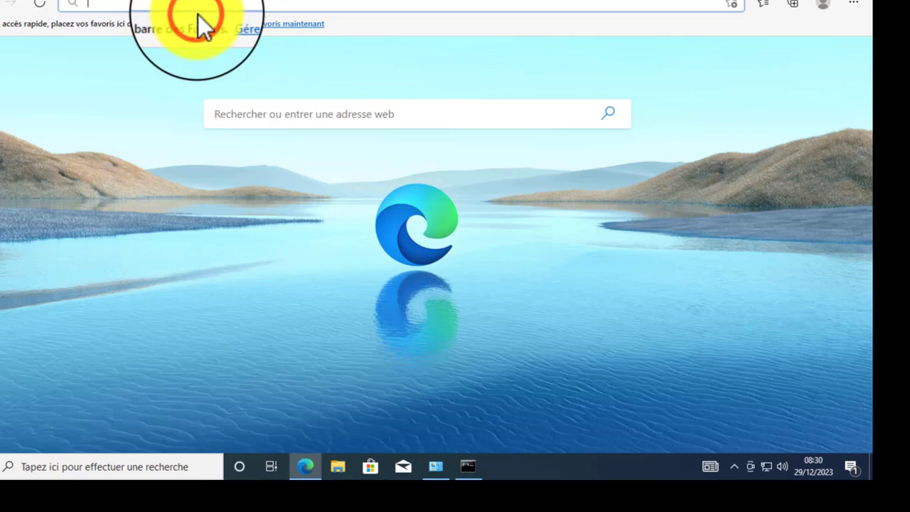
pyautogui.write('youtube')
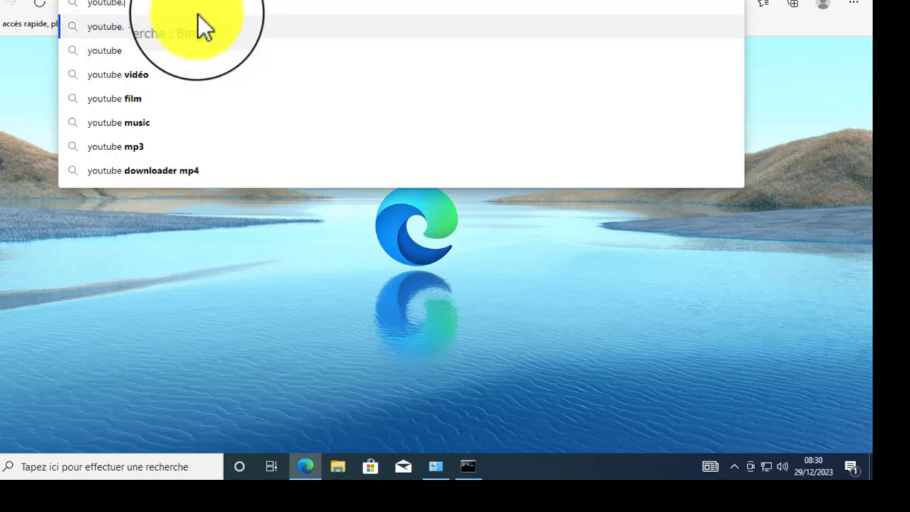
pyautogui.write('.fr')
pyautogui.press('Return')
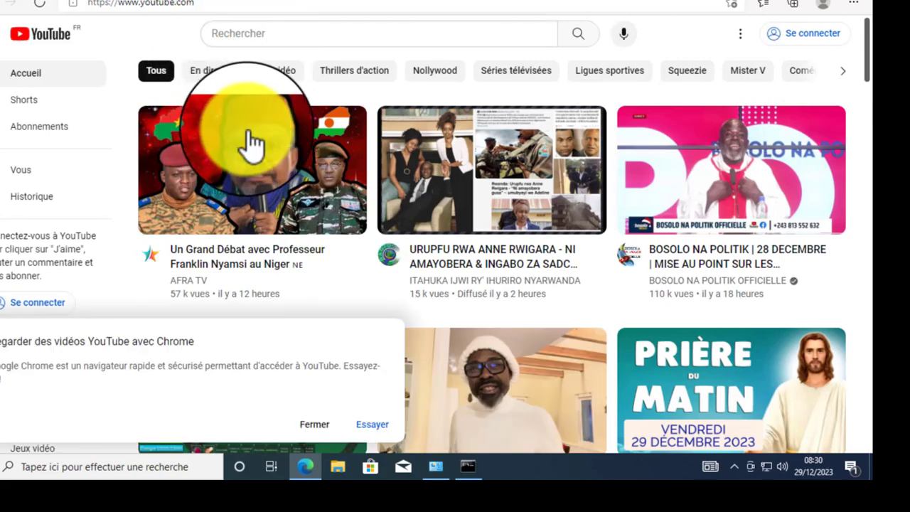
pyautogui.click(306, 423)
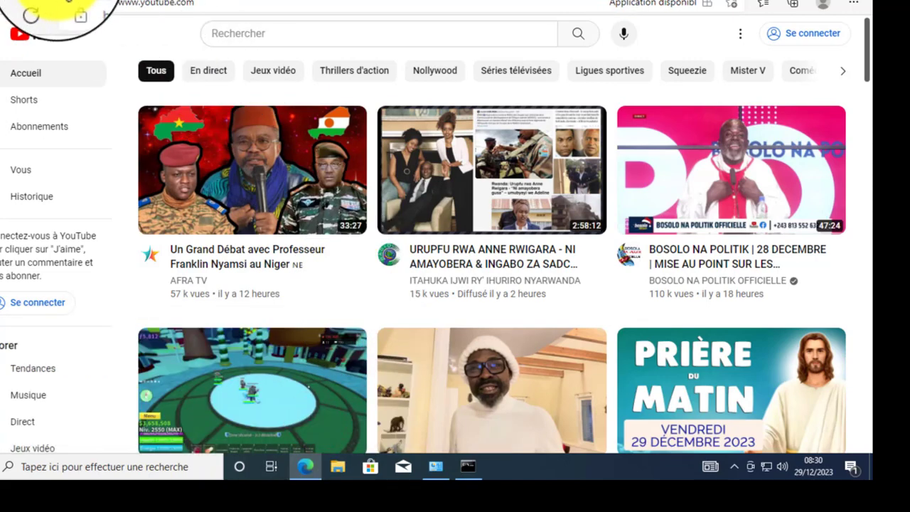
# - Switch back to the pfSense DNS Resolver tab showing the changes-applied message
pyautogui.click(39, 6)
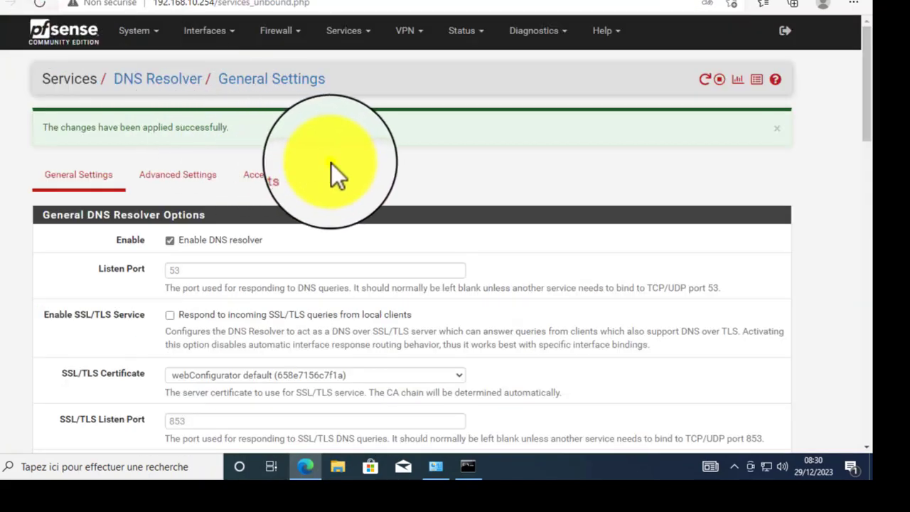
pyautogui.rightClick(331, 171)
pyautogui.click(147, 202)
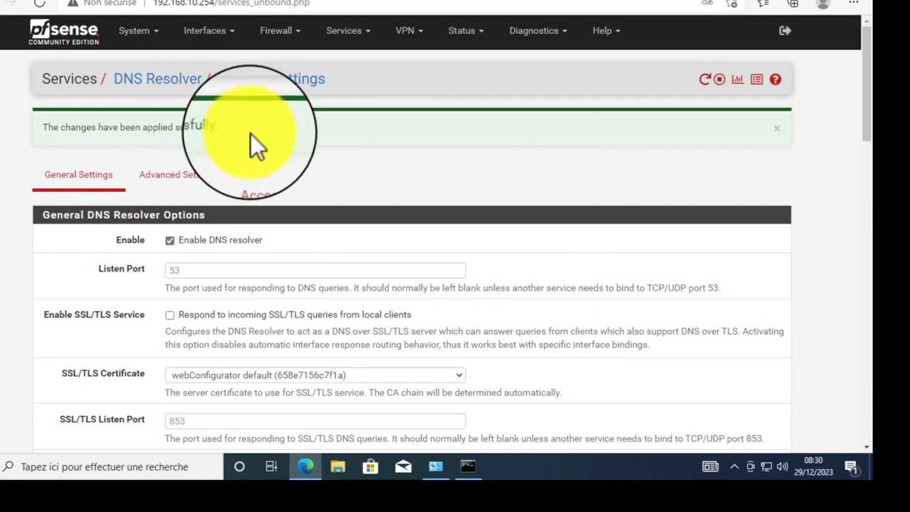
pyautogui.moveTo(249, 132); pyautogui.dragTo(22, 132)
# - Add a captive portal zone named Portail, described as 'Portail Captif', and save it
pyautogui.click(20, 133)
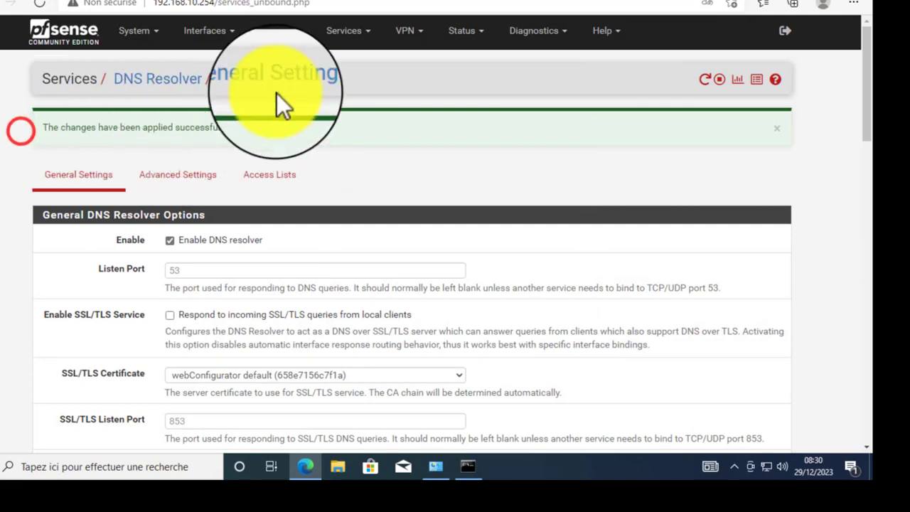
pyautogui.click(354, 35)
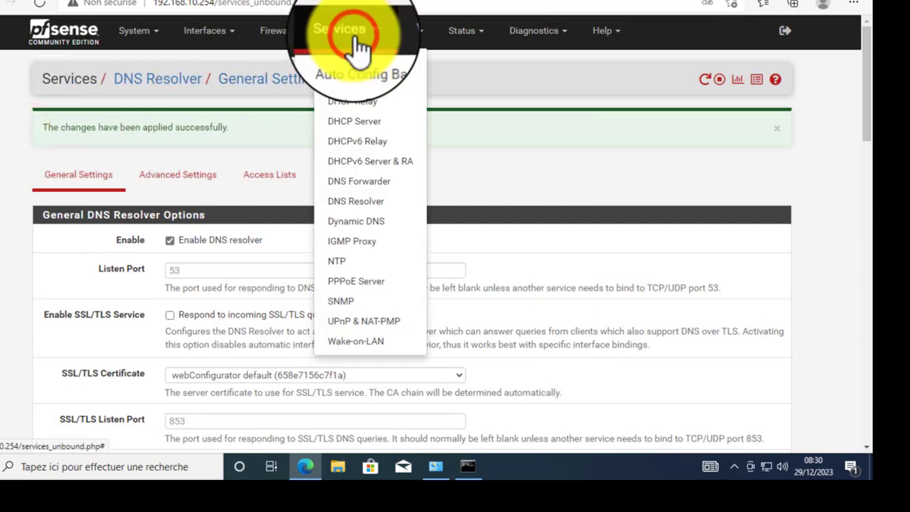
pyautogui.click(363, 83)
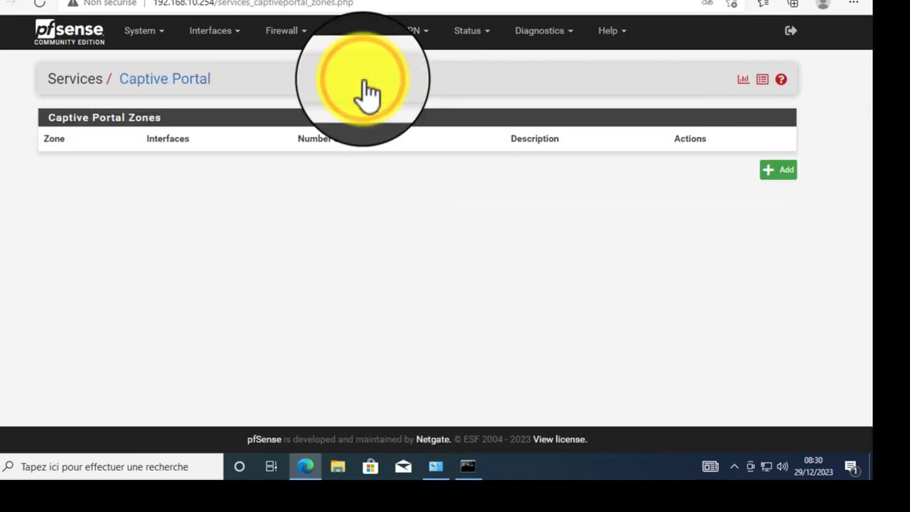
pyautogui.click(785, 168)
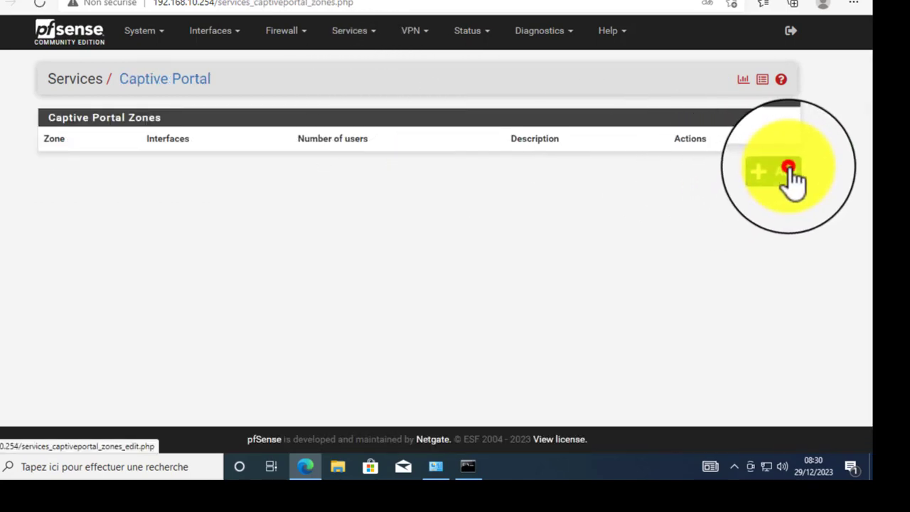
pyautogui.click(232, 150)
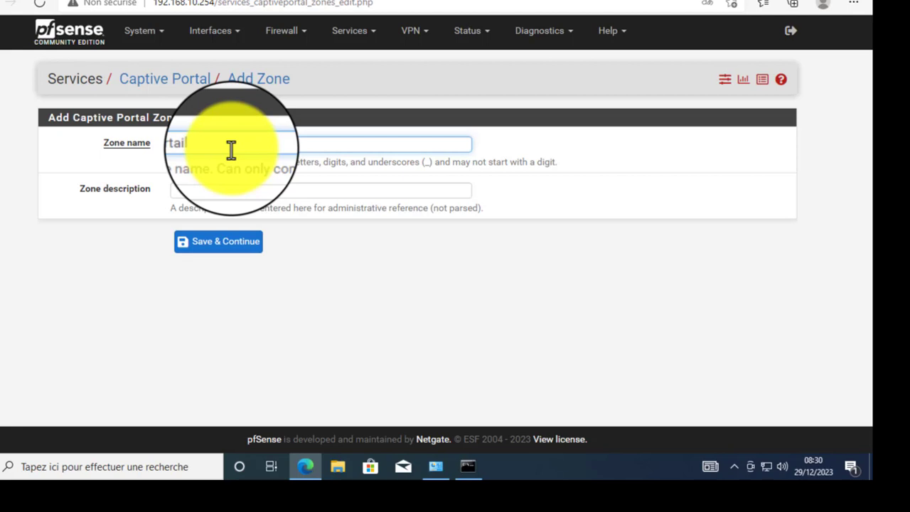
pyautogui.press('Tab')
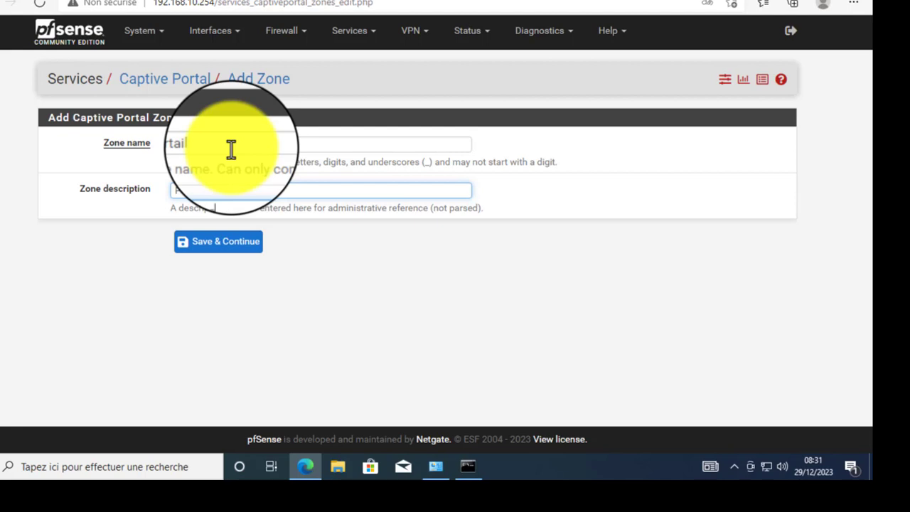
pyautogui.write('Portail Captif')
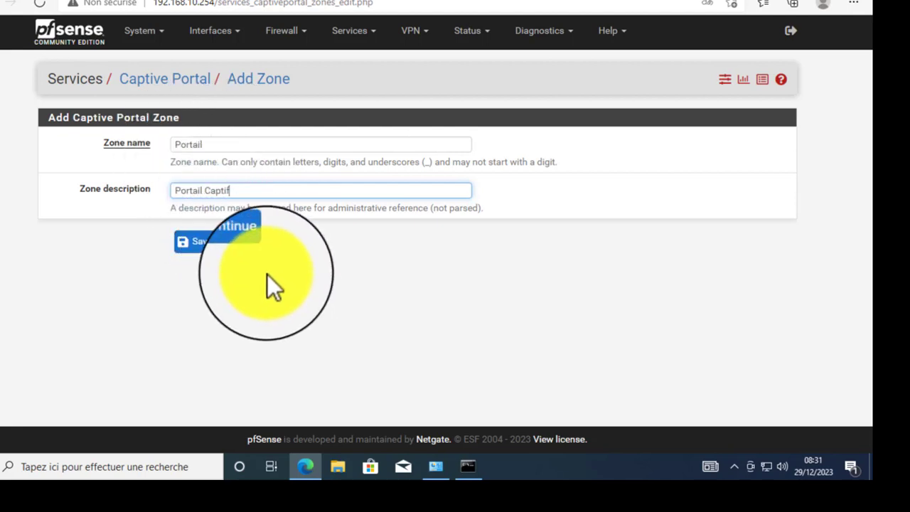
pyautogui.click(217, 245)
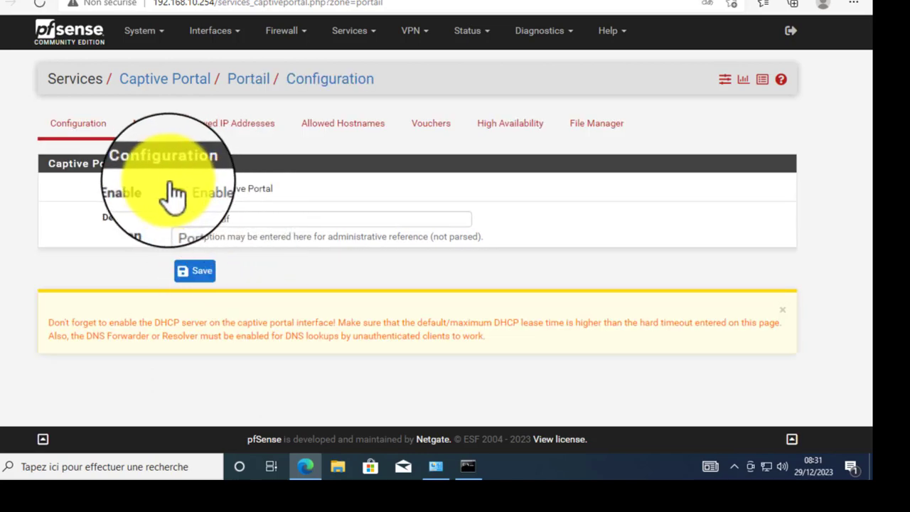
# - Tick Enable Captive Portal and select LAN as the zone's interface
pyautogui.click(177, 189)
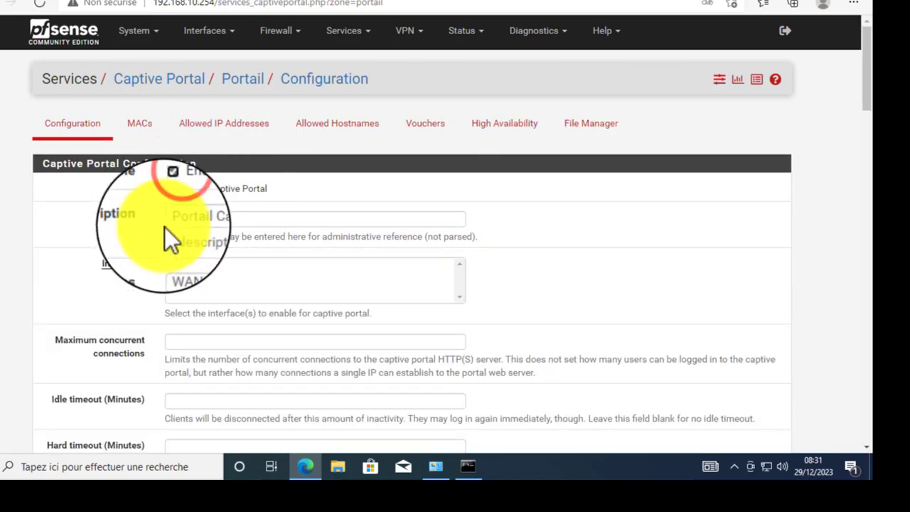
pyautogui.scroll(-2, 153, 135)
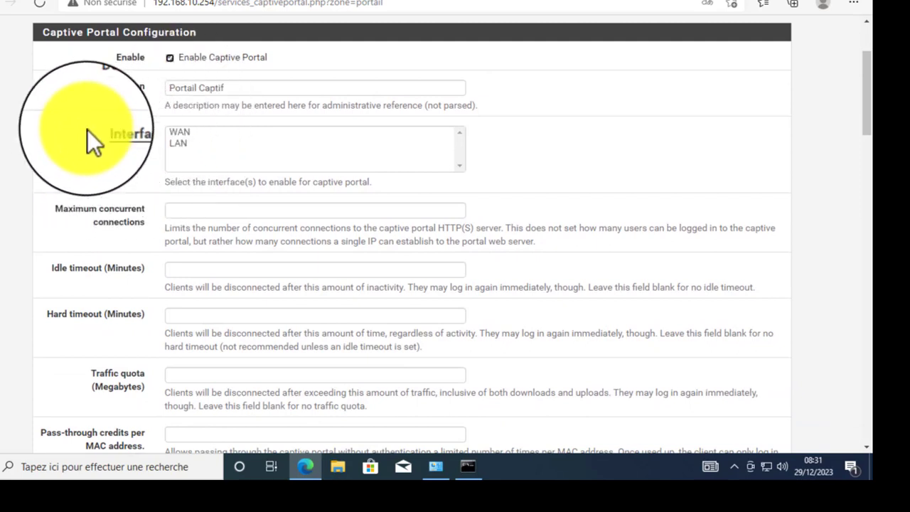
pyautogui.moveTo(88, 130); pyautogui.dragTo(143, 132)
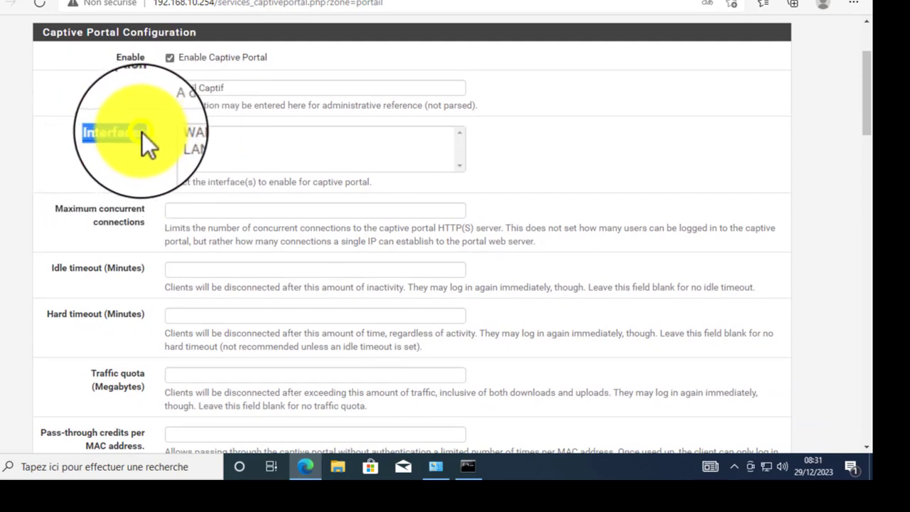
pyautogui.rightClick(142, 133)
pyautogui.click(91, 131)
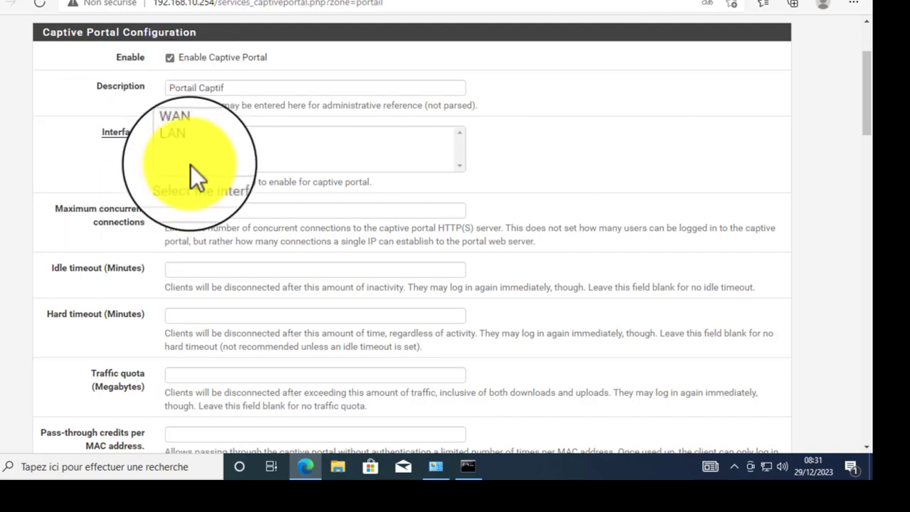
pyautogui.click(185, 147)
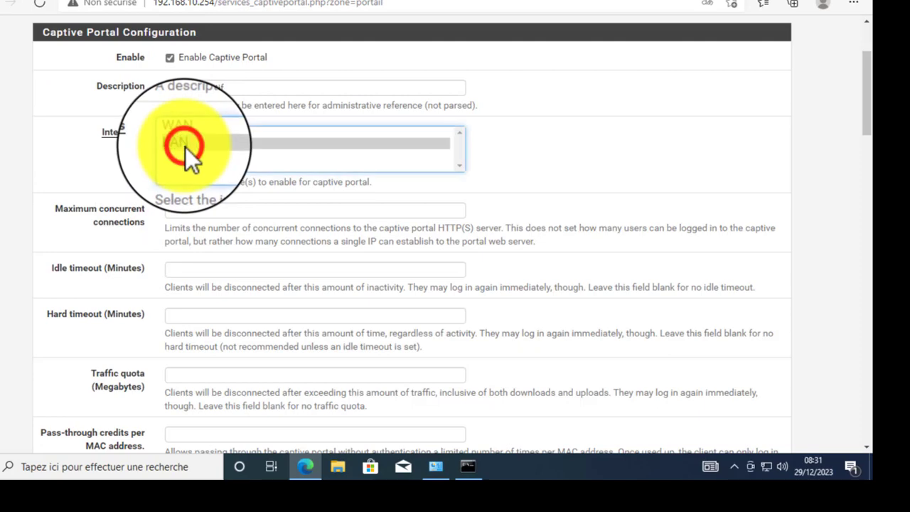
pyautogui.rightClick(185, 146)
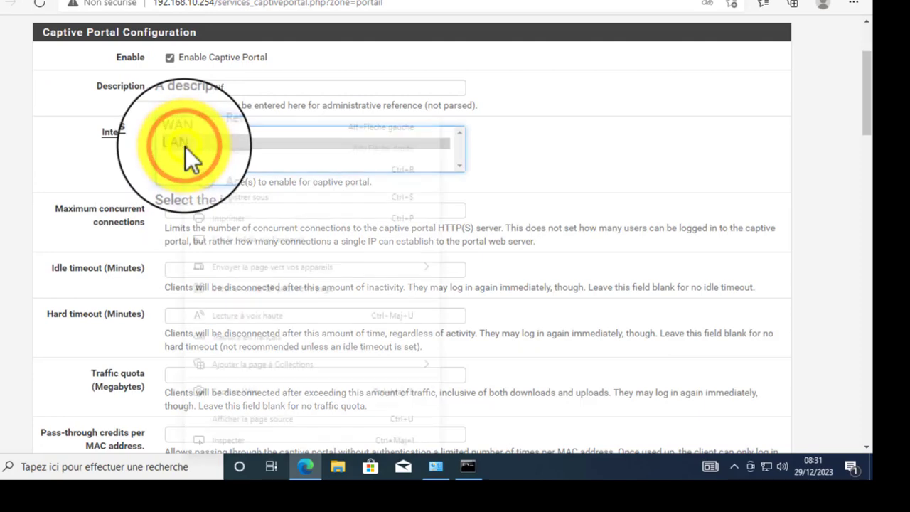
pyautogui.click(179, 146)
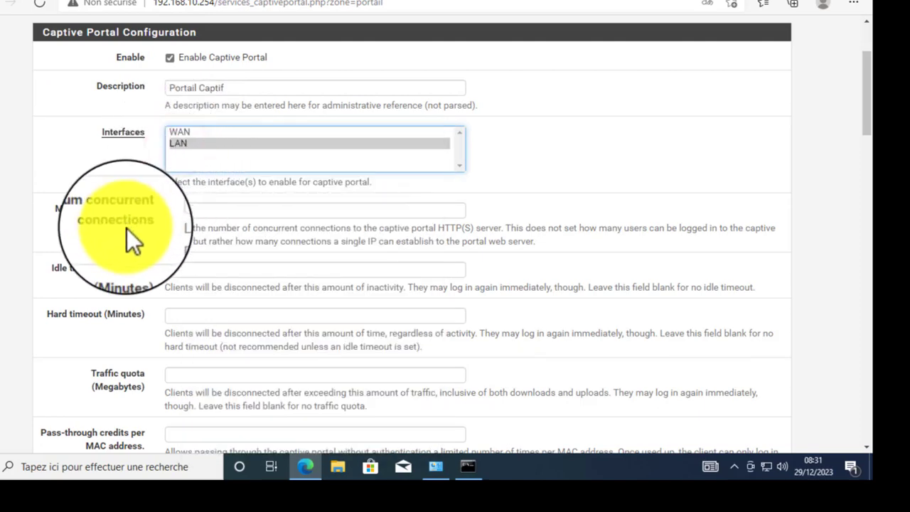
# - Turn on the logout popup window, leaving the redirect URL fields empty
pyautogui.scroll(-1, 198, 229)
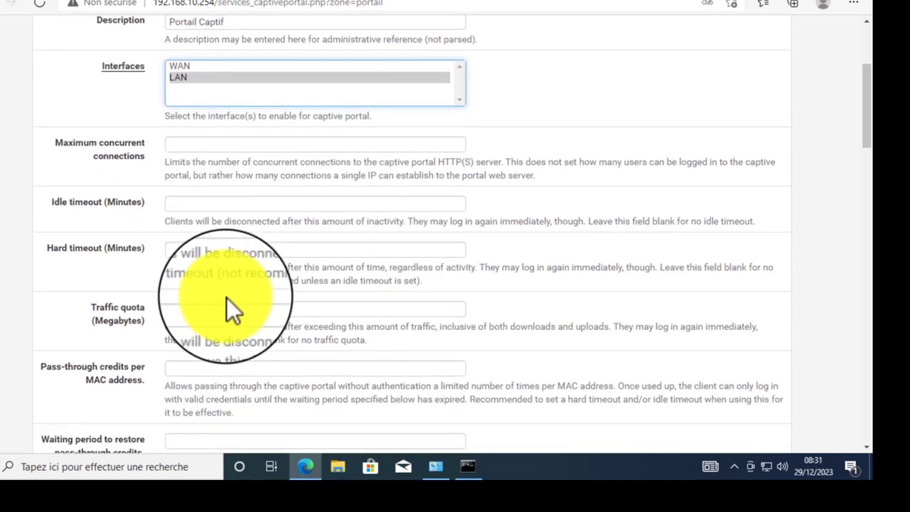
pyautogui.scroll(-3, 226, 298)
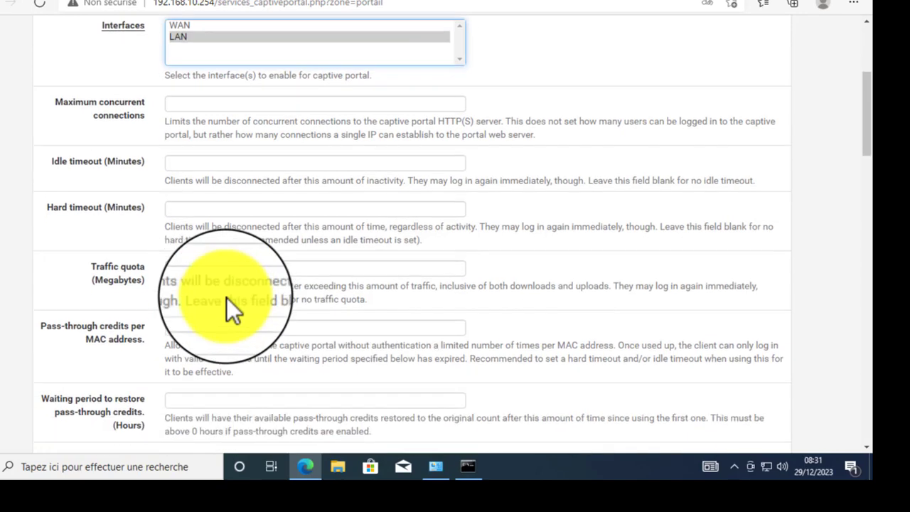
pyautogui.scroll(-2, 230, 226)
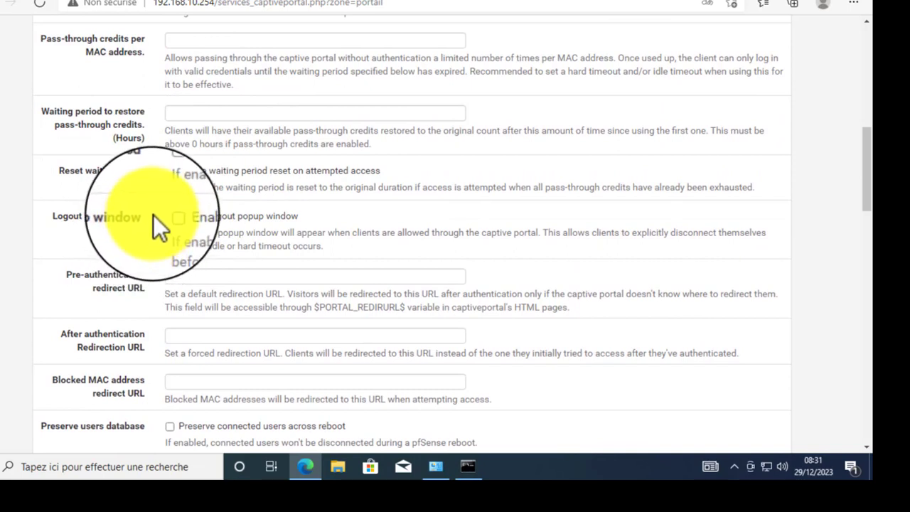
pyautogui.click(169, 216)
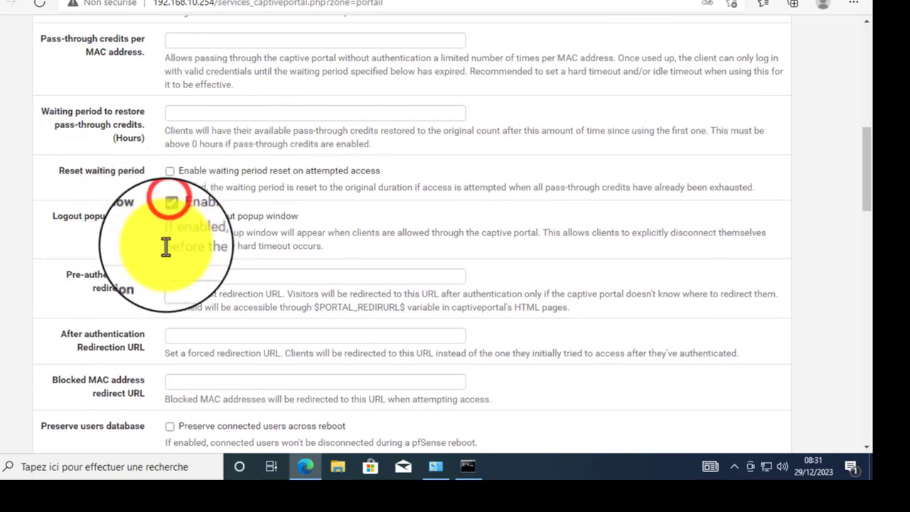
pyautogui.click(214, 276)
pyautogui.scroll(-1, 228, 329)
pyautogui.scroll(-1, 229, 330)
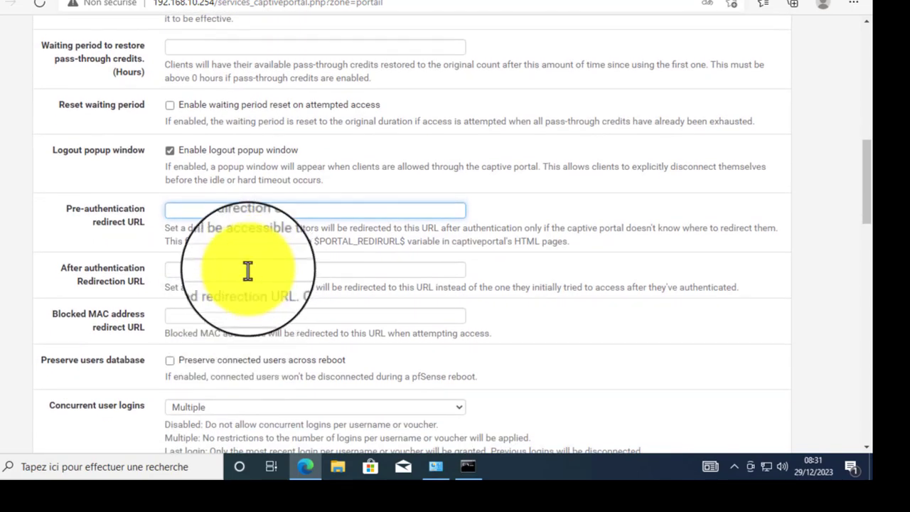
pyautogui.click(297, 267)
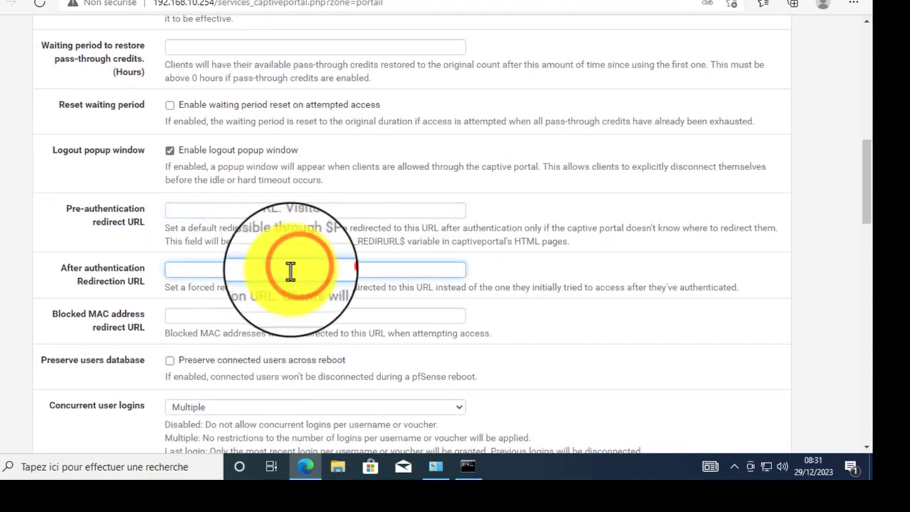
pyautogui.rightClick(262, 270)
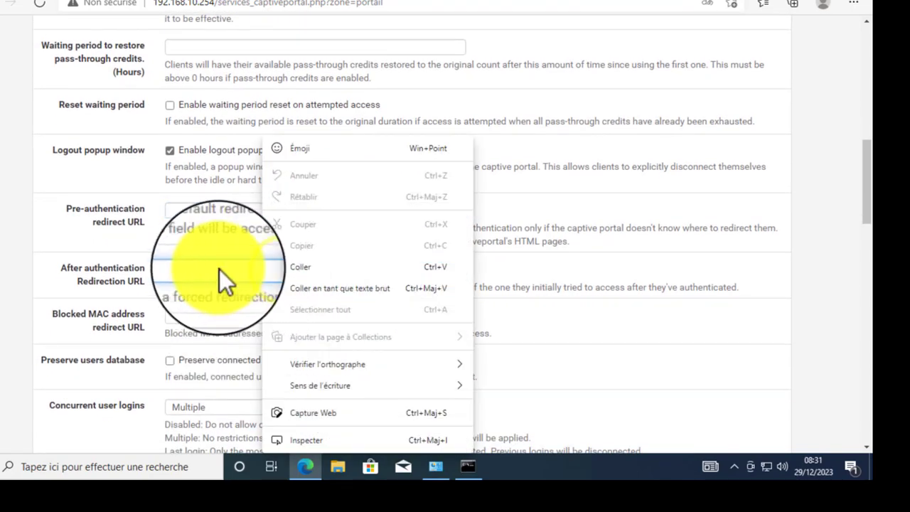
pyautogui.click(234, 268)
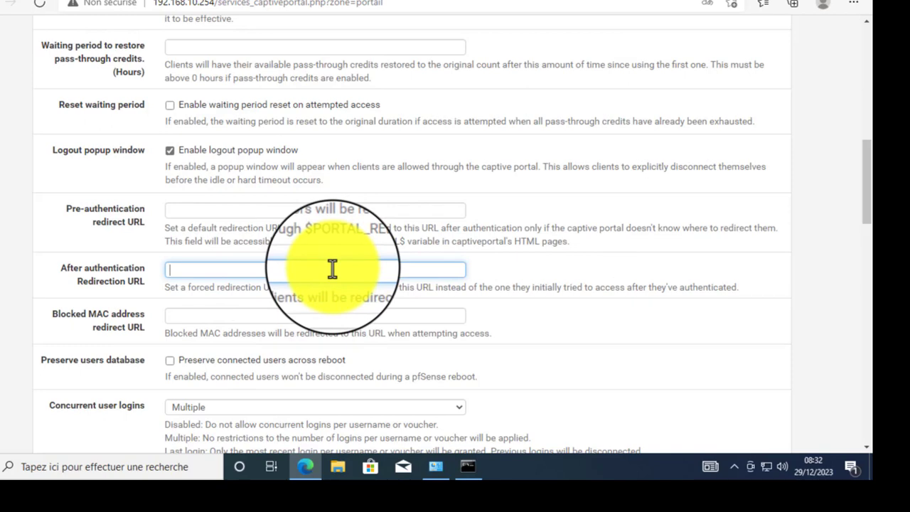
# - Tick Disable MAC filtering for the Portail zone
pyautogui.scroll(-1, 332, 269)
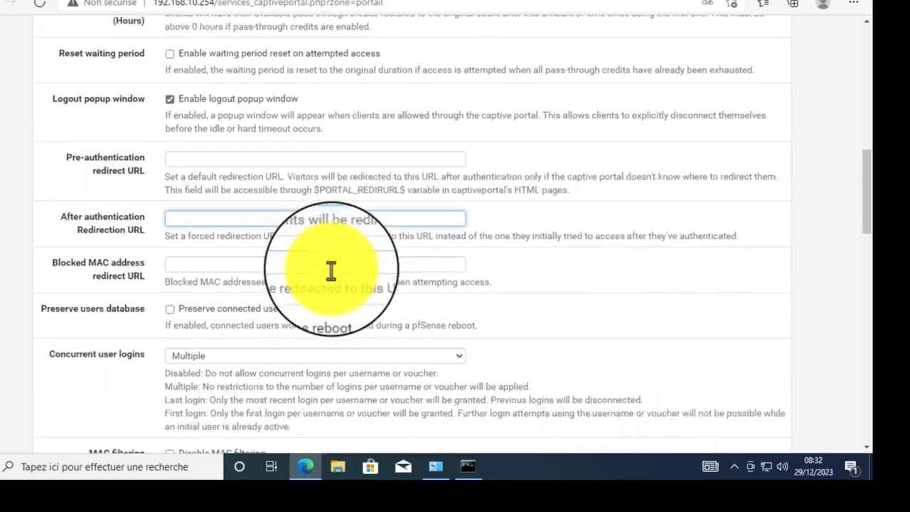
pyautogui.scroll(-3, 263, 264)
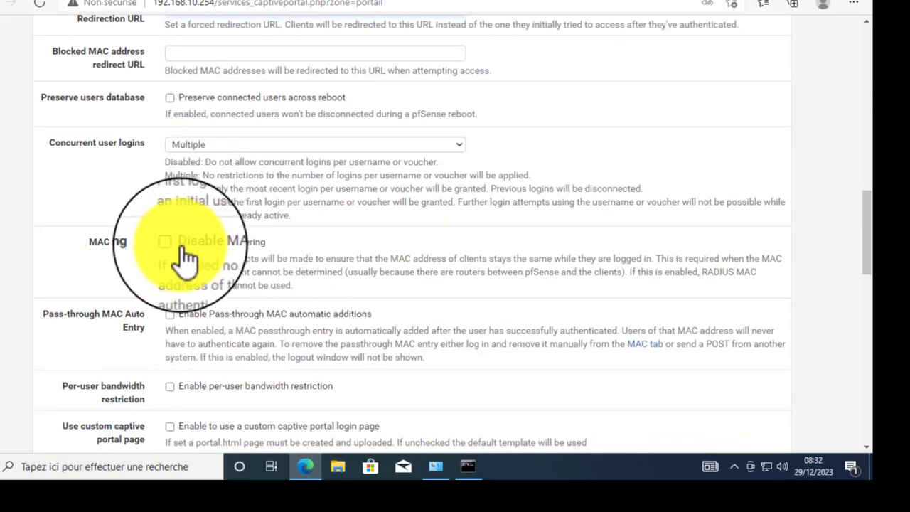
pyautogui.click(170, 243)
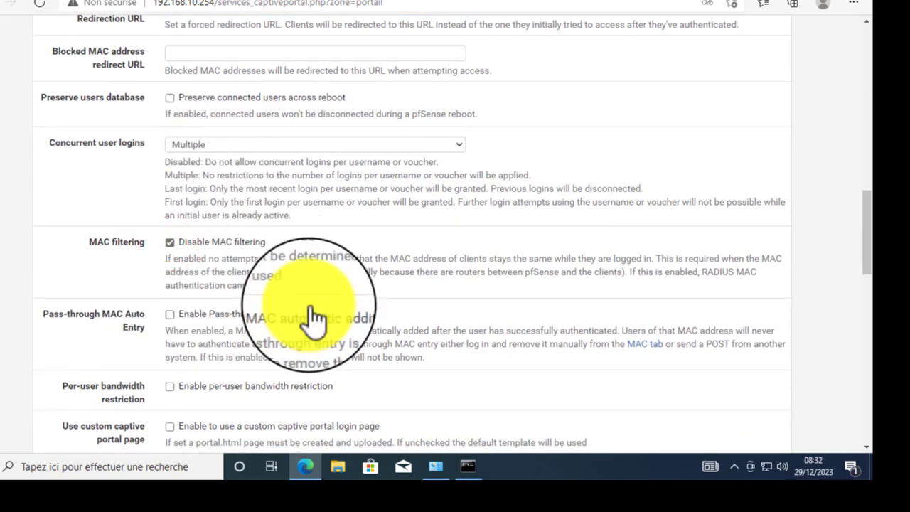
pyautogui.scroll(-2, 313, 317)
pyautogui.scroll(-3, 268, 272)
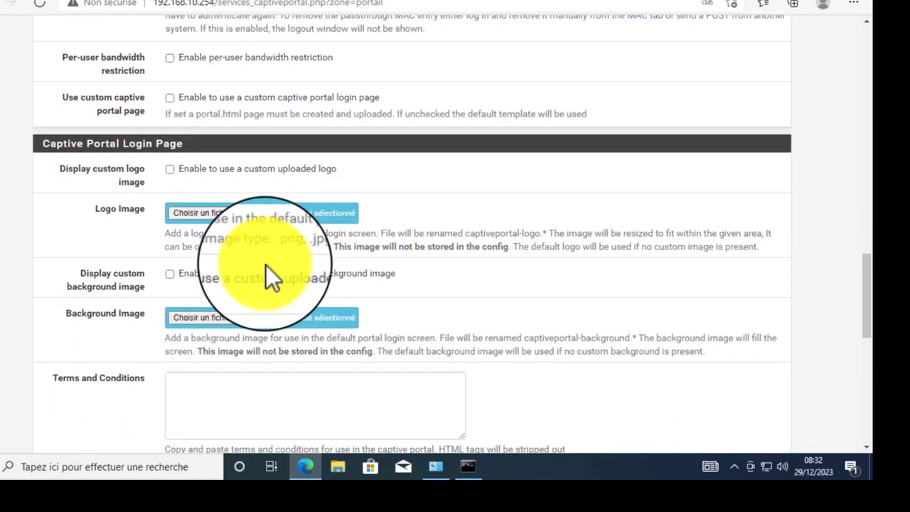
pyautogui.scroll(-1, 266, 265)
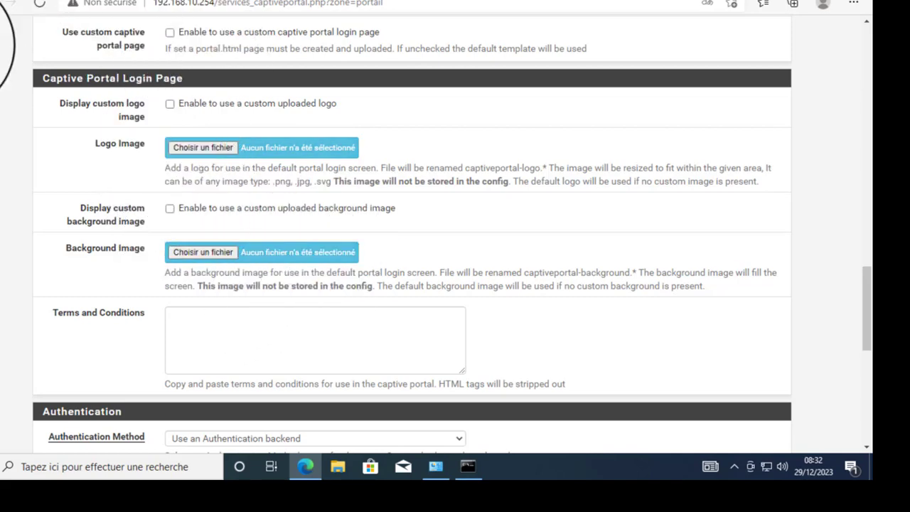
pyautogui.scroll(-1, 305, 250)
pyautogui.scroll(-2, 305, 249)
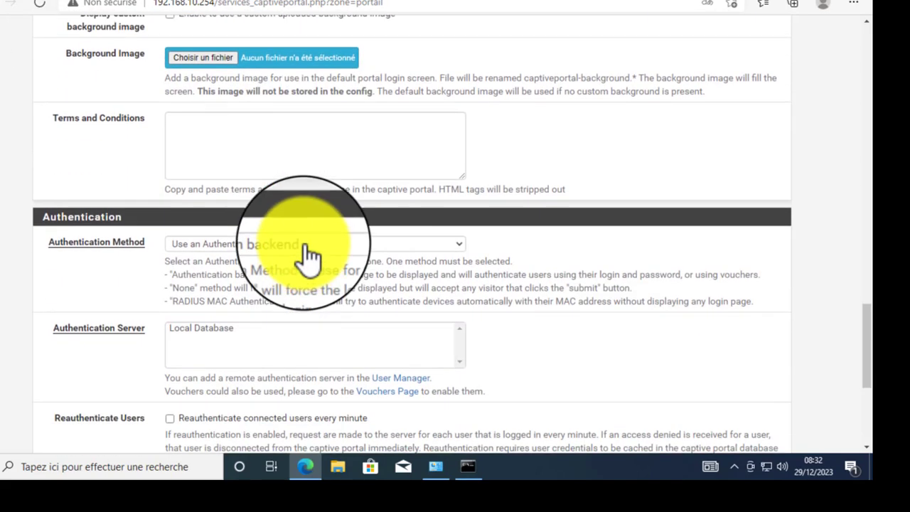
# - Keep 'Use an Authentication backend' and choose Local Database as authentication server
pyautogui.scroll(-1, 305, 249)
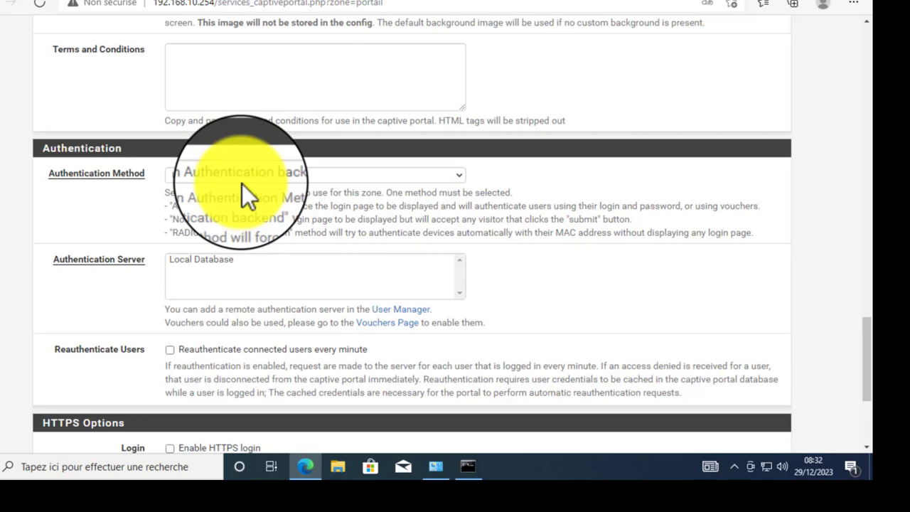
pyautogui.click(270, 177)
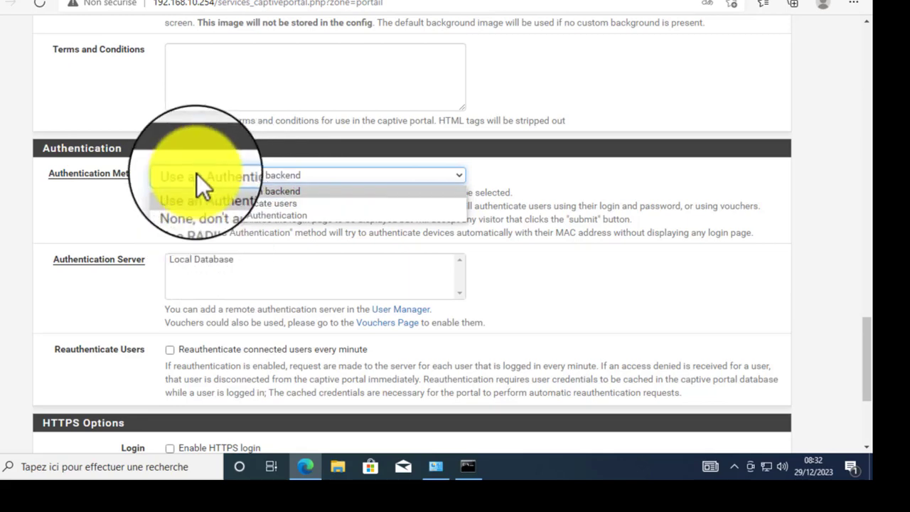
pyautogui.click(101, 201)
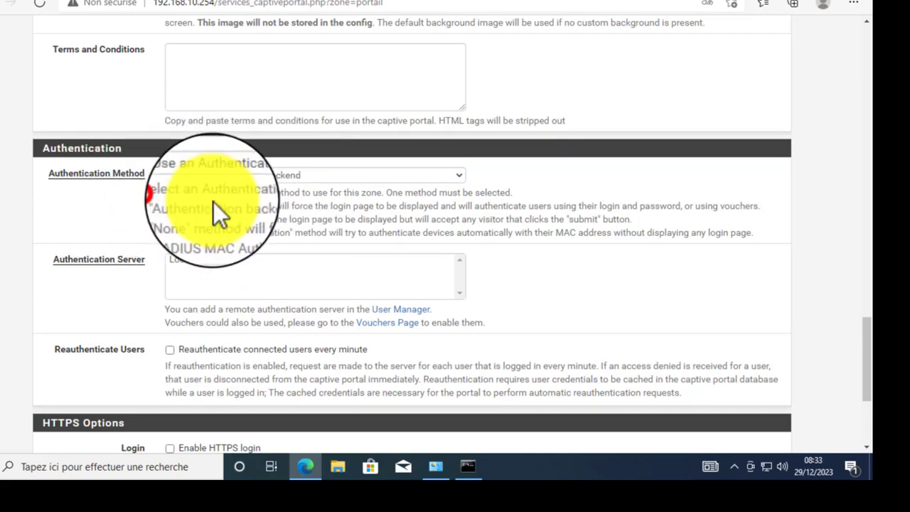
pyautogui.moveTo(176, 190); pyautogui.dragTo(450, 233)
pyautogui.click(145, 229)
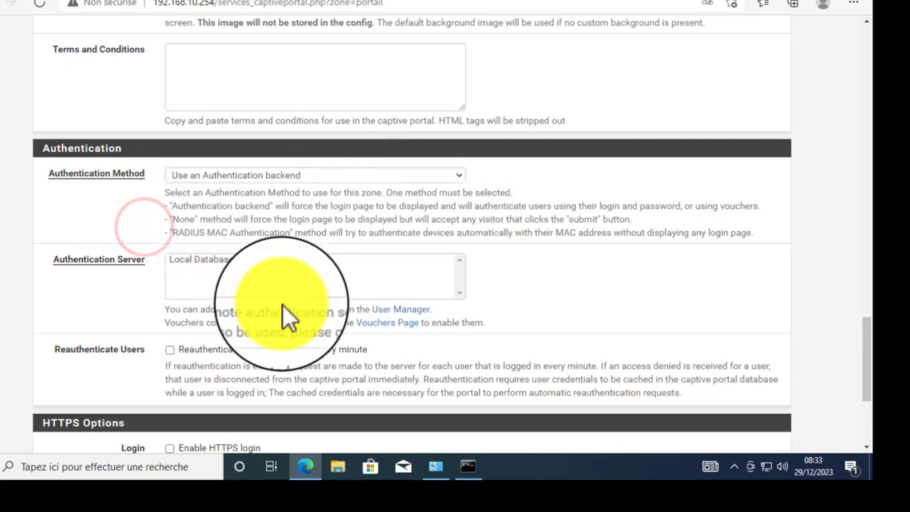
pyautogui.click(223, 261)
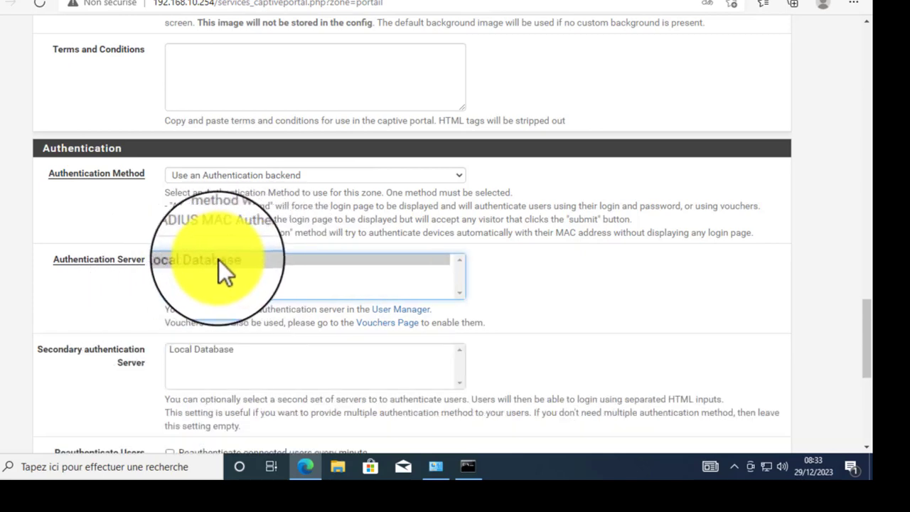
# - Tick 'Allow only users/groups with Captive portal login privilege set'
pyautogui.scroll(-2, 234, 284)
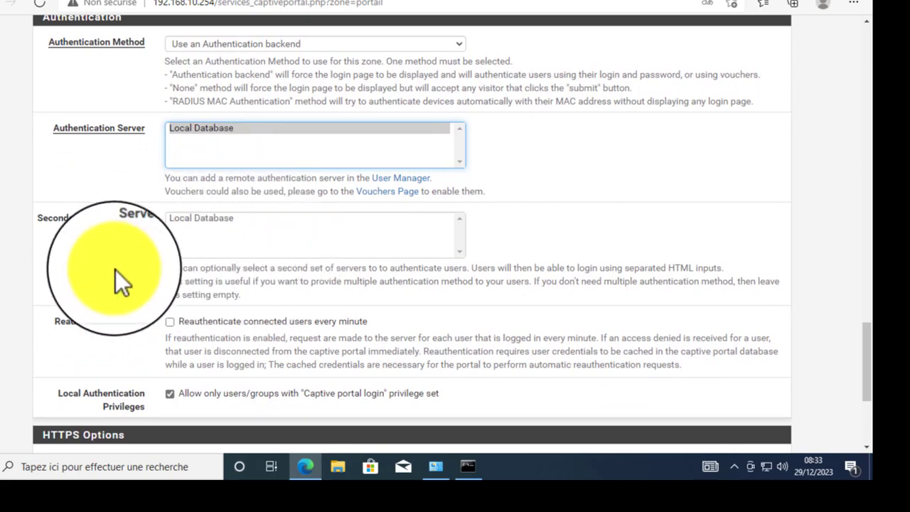
pyautogui.scroll(-2, 109, 267)
pyautogui.click(169, 262)
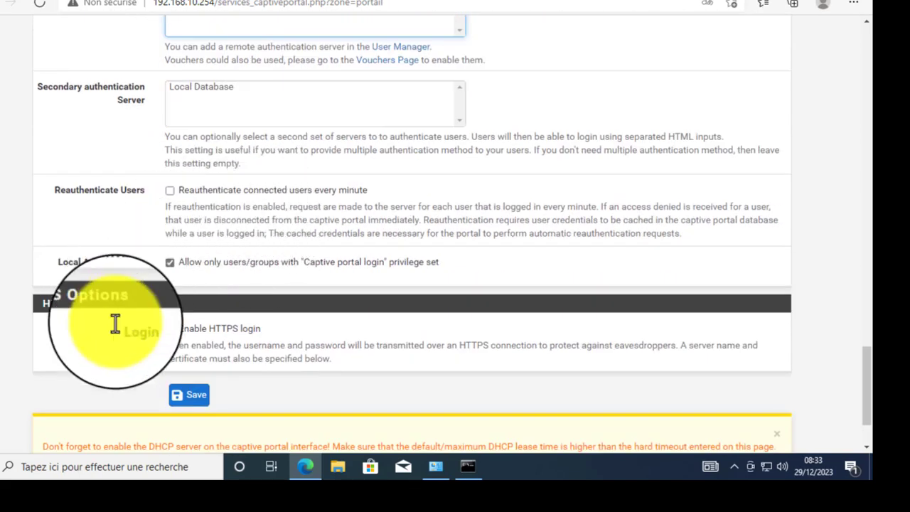
pyautogui.scroll(-2, 193, 414)
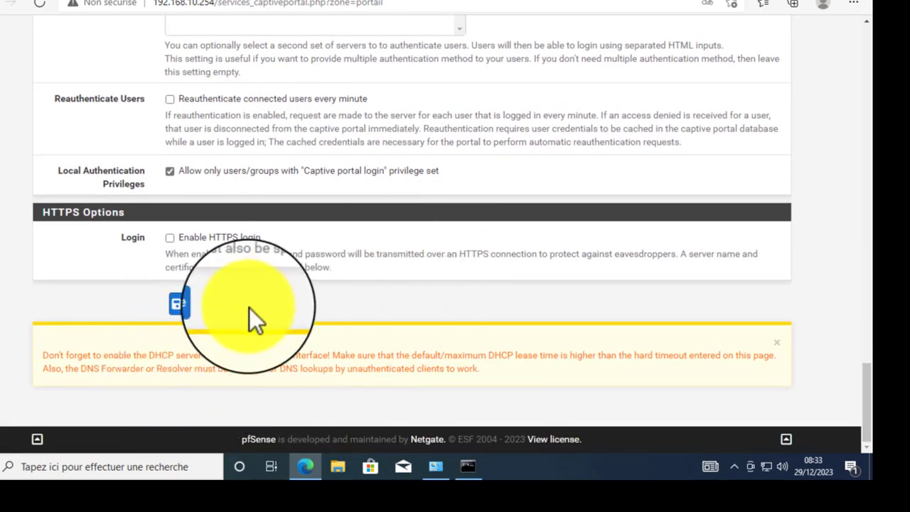
pyautogui.click(40, 354)
pyautogui.moveTo(39, 354); pyautogui.dragTo(775, 370)
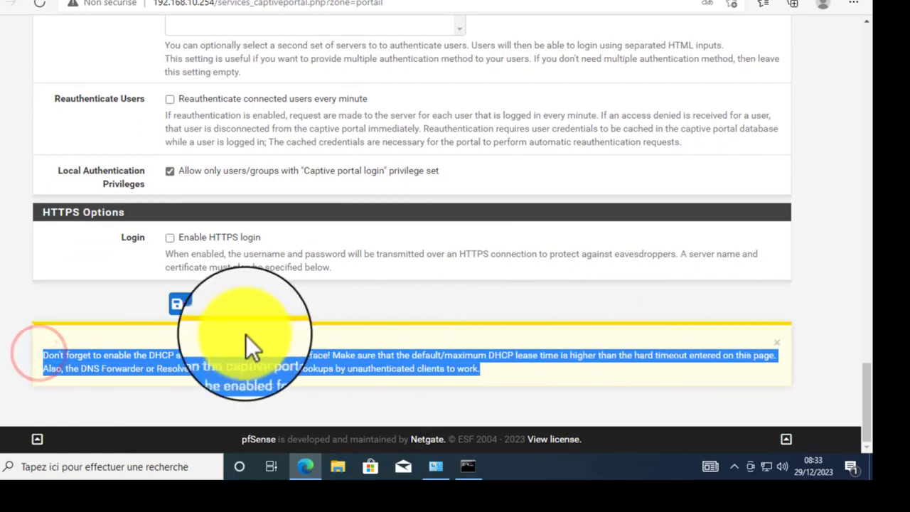
pyautogui.click(205, 359)
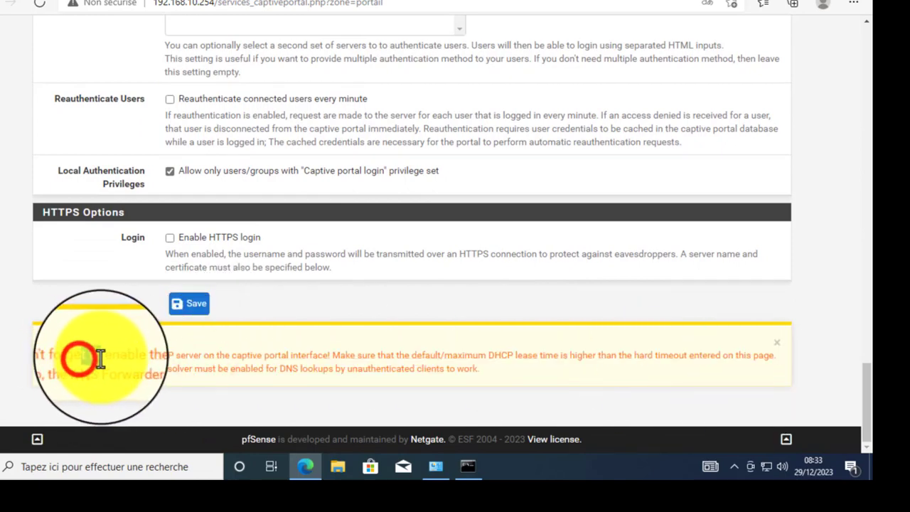
pyautogui.moveTo(88, 357); pyautogui.dragTo(610, 358)
pyautogui.rightClick(402, 359)
pyautogui.click(377, 357)
pyautogui.click(395, 373)
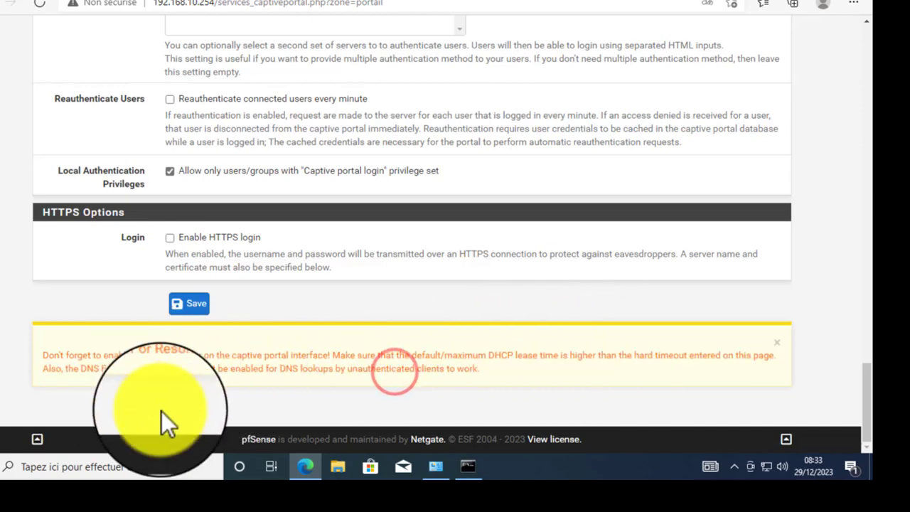
pyautogui.rightClick(352, 361)
pyautogui.click(263, 346)
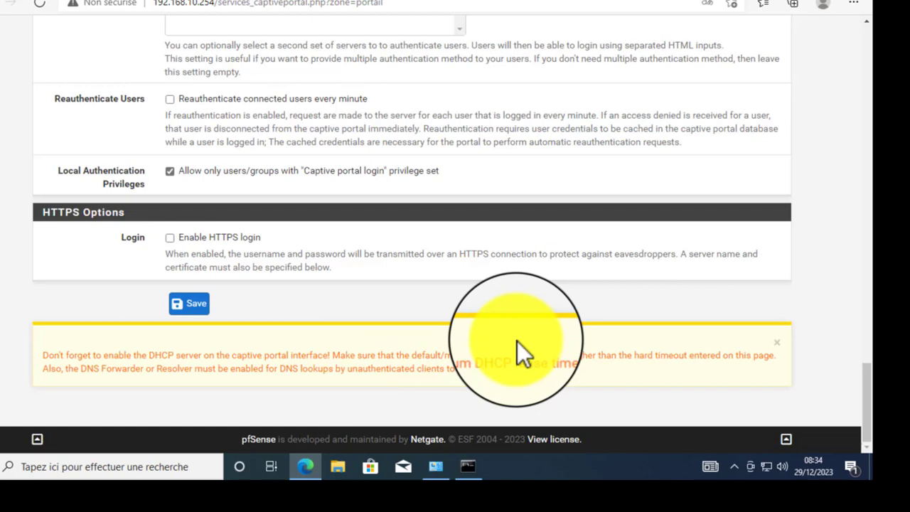
# - Review the DHCP and DNS Forwarder/Resolver warnings, then save the Portail zone settings
pyautogui.click(285, 295)
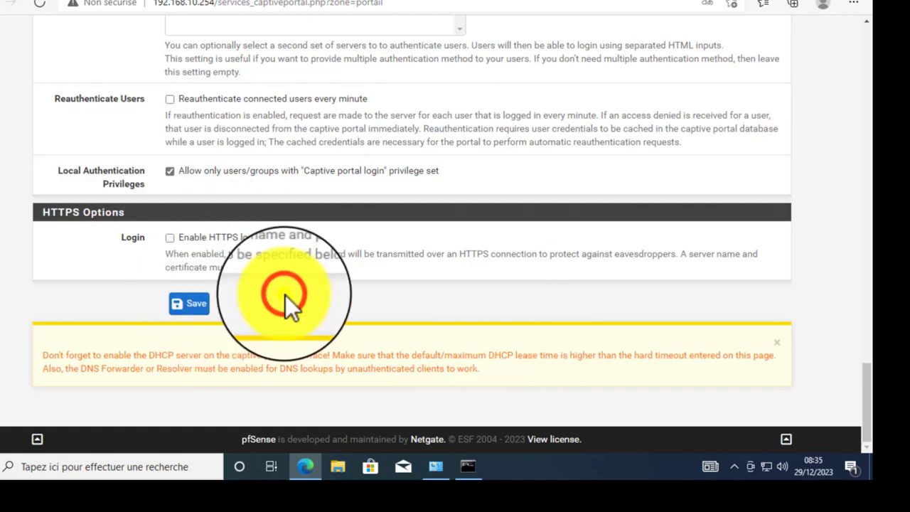
pyautogui.click(87, 298)
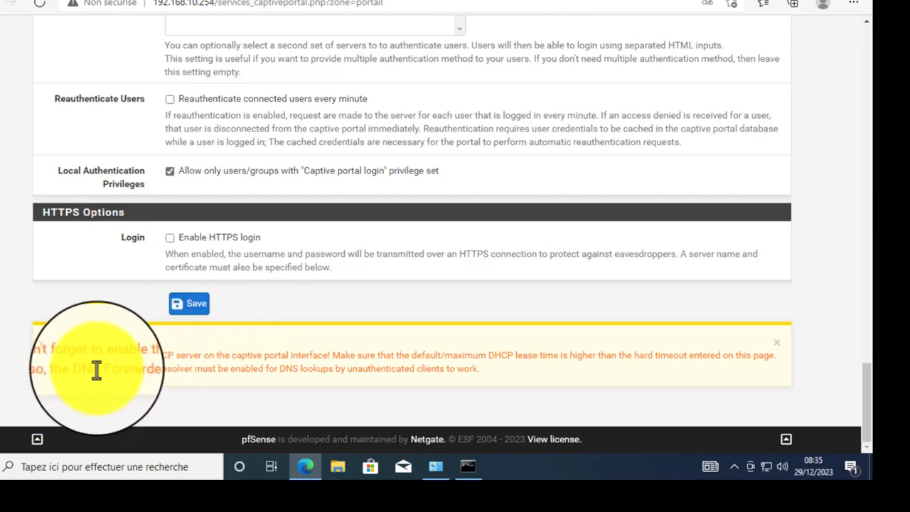
pyautogui.moveTo(42, 358); pyautogui.dragTo(585, 404)
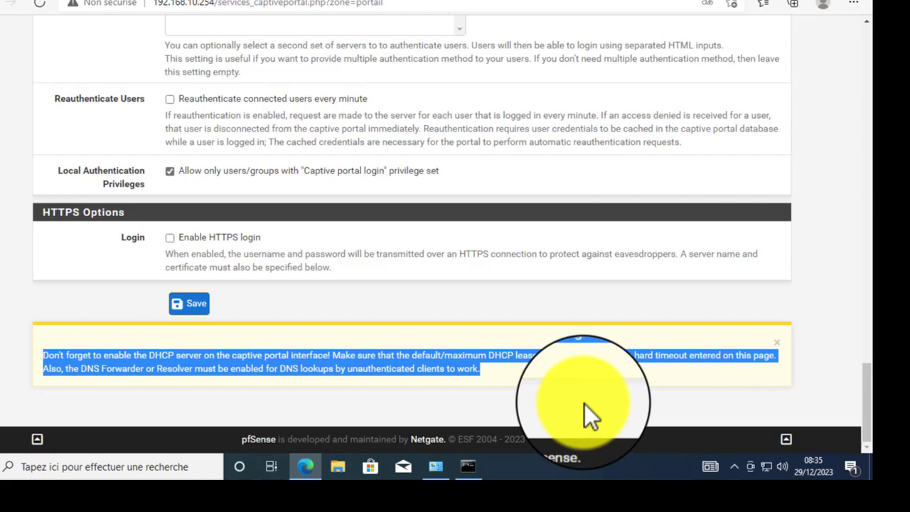
pyautogui.click(255, 373)
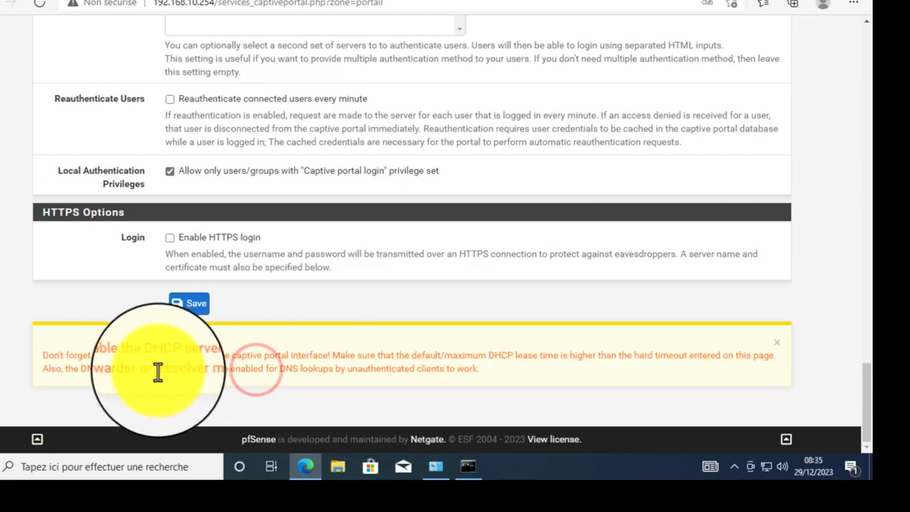
pyautogui.moveTo(156, 370); pyautogui.dragTo(490, 376)
pyautogui.click(322, 315)
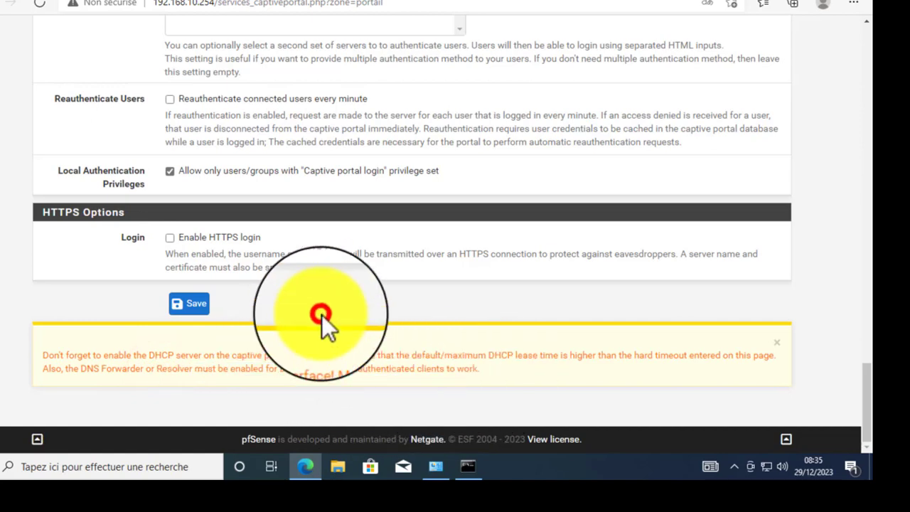
pyautogui.click(185, 303)
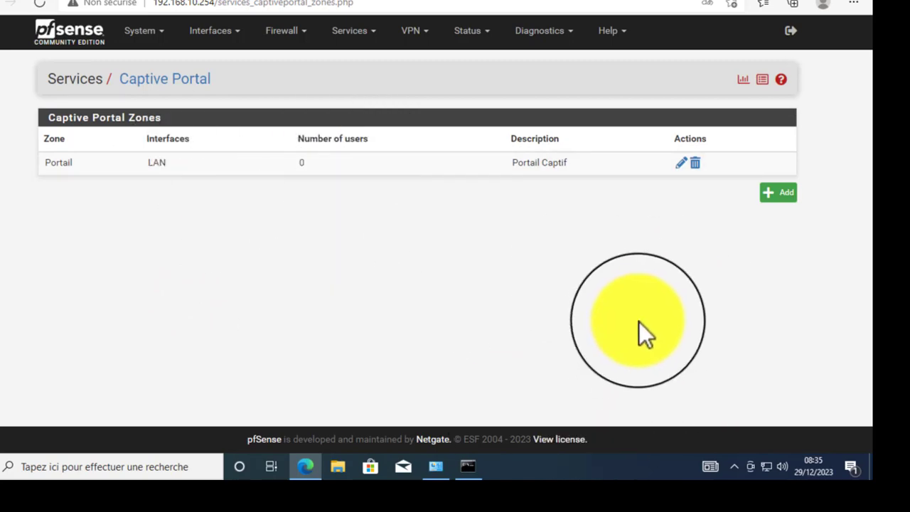
# - Check the newest google.fr ping replies (305–325 ms) and close the console
pyautogui.click(467, 466)
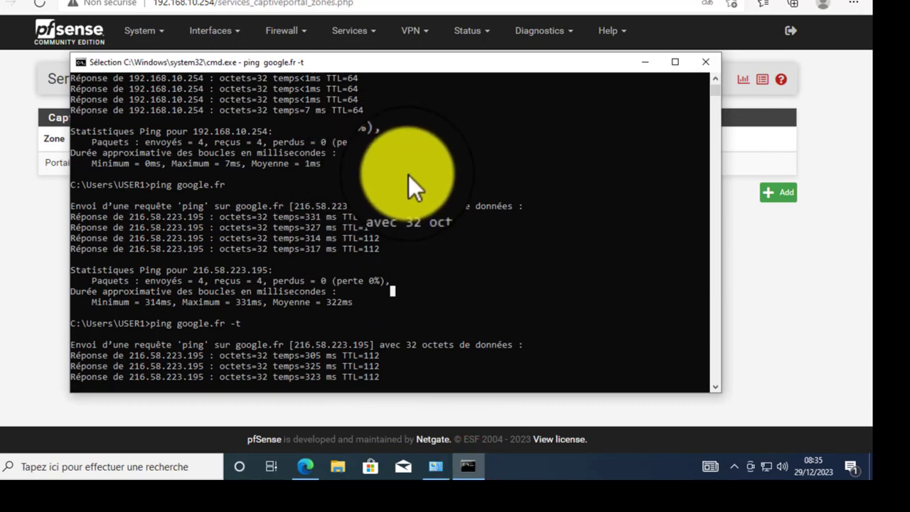
pyautogui.scroll(-5, 443, 190)
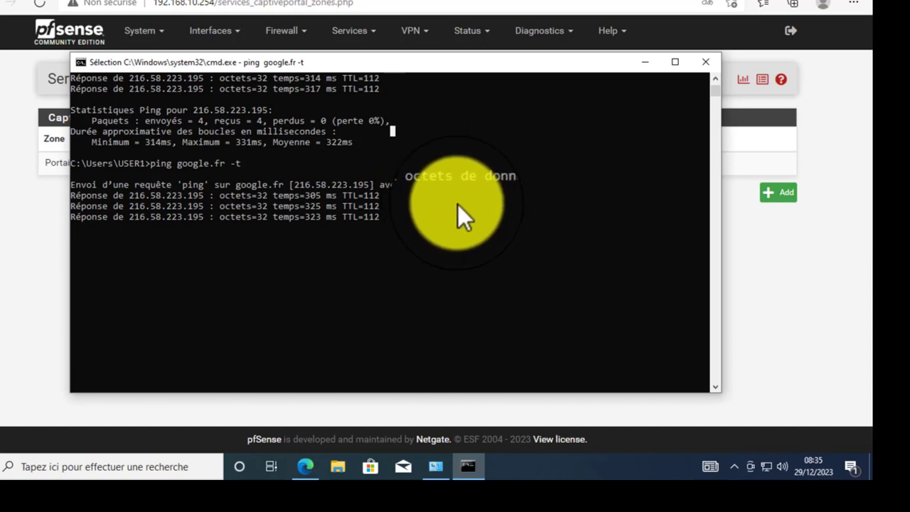
pyautogui.moveTo(333, 58); pyautogui.dragTo(370, 67)
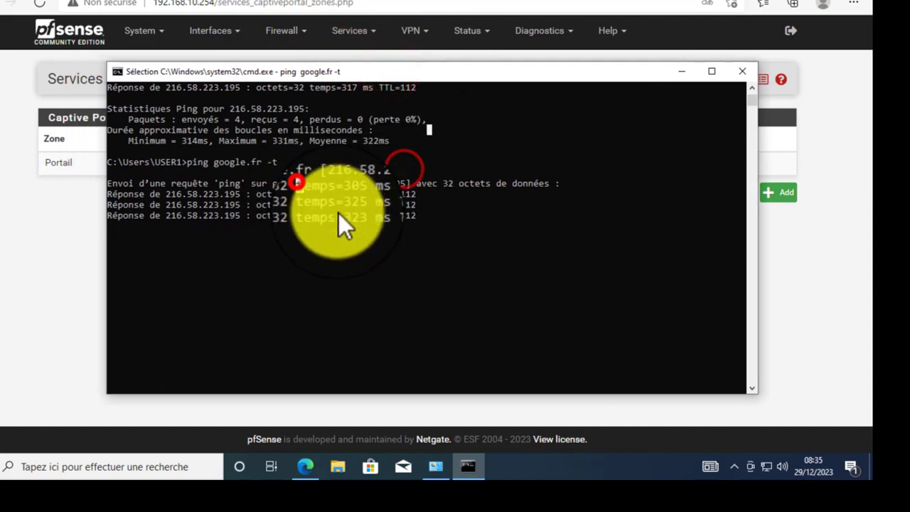
pyautogui.click(289, 249)
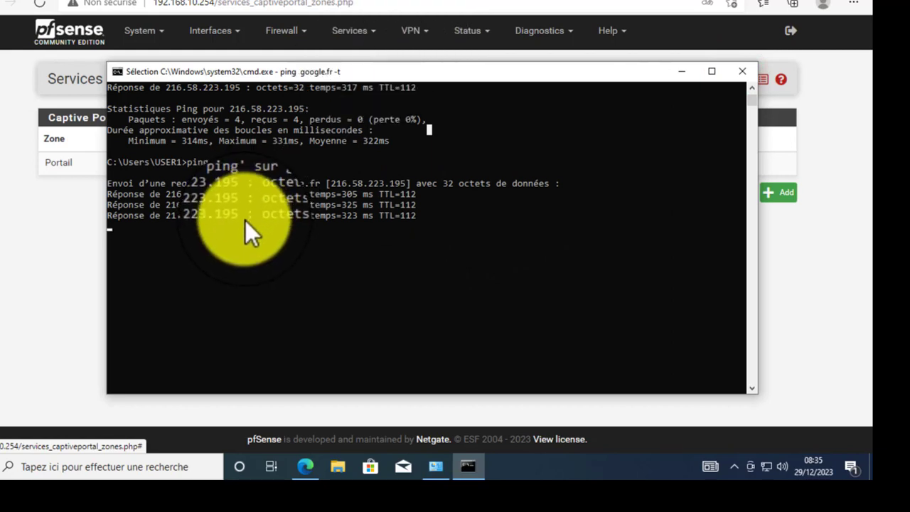
pyautogui.hotkey('alt', 'F4')
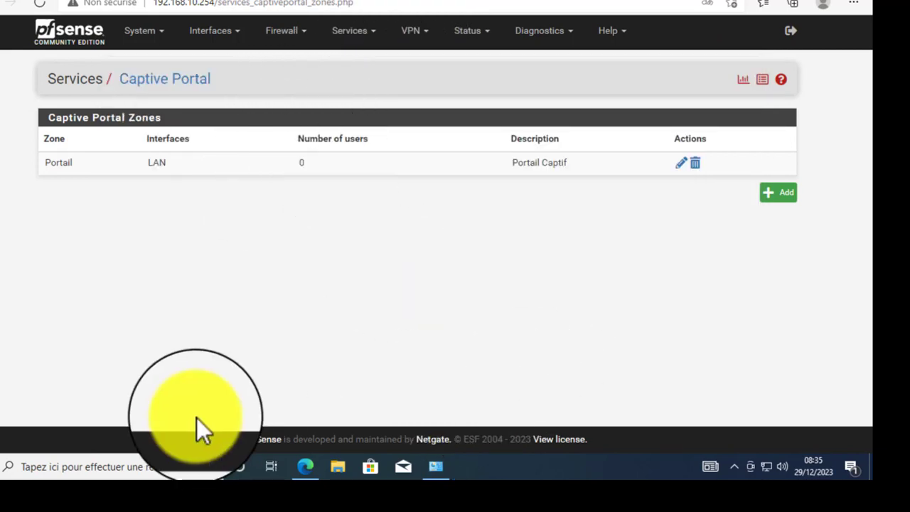
# - Open File Explorer with Win+E and close it again
pyautogui.click(180, 302)
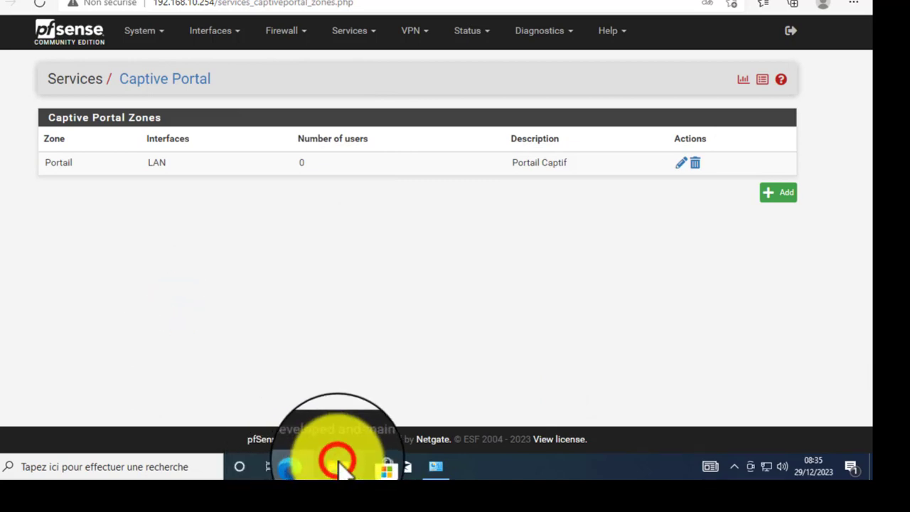
pyautogui.press('super+e')
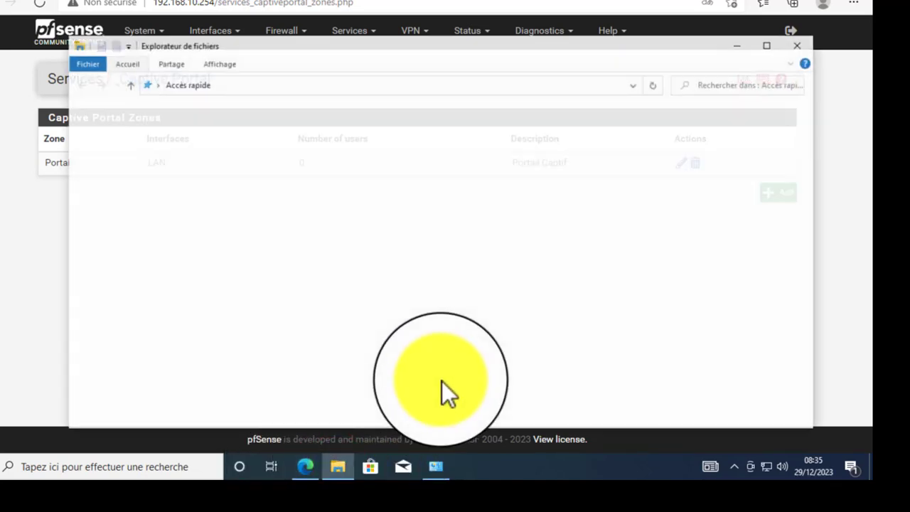
pyautogui.click(804, 35)
pyautogui.click(369, 280)
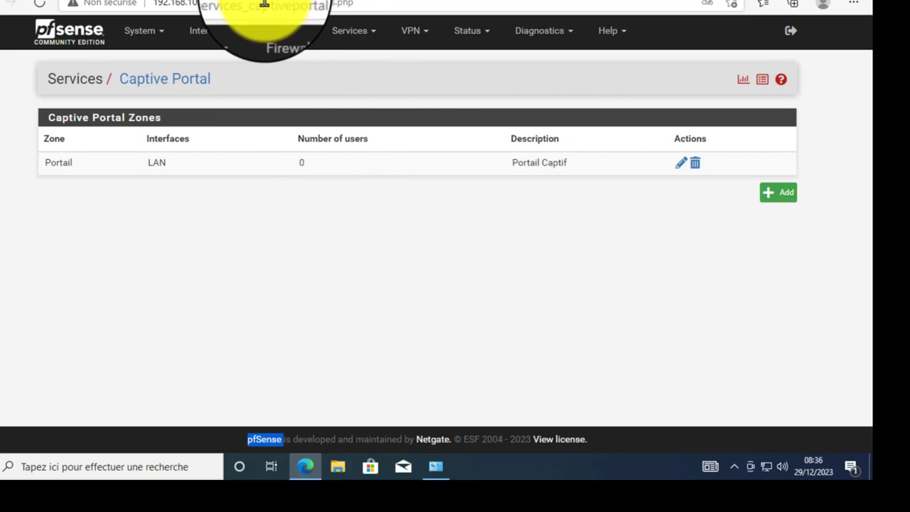
pyautogui.click(304, 325)
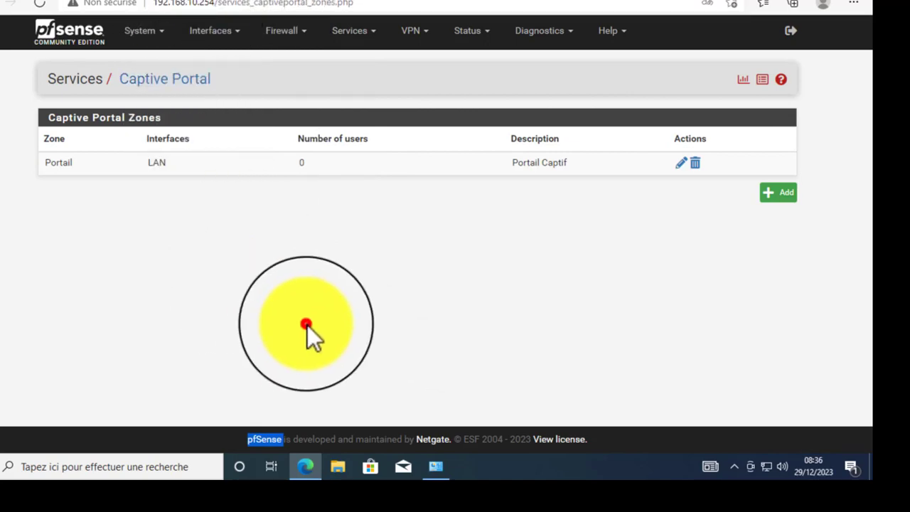
# - Toggle the Network and Sharing Center window, leave it minimised, and bring up Windows search
pyautogui.click(445, 466)
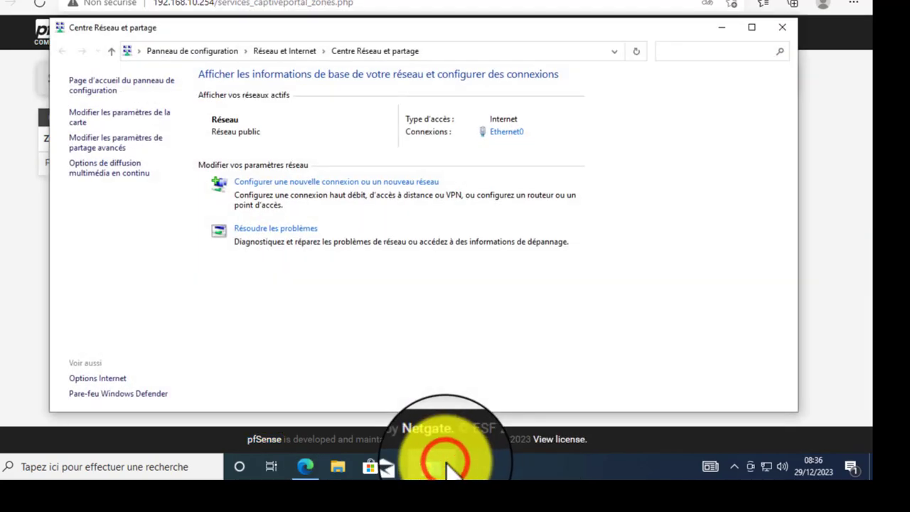
pyautogui.click(444, 466)
pyautogui.click(445, 465)
pyautogui.click(445, 463)
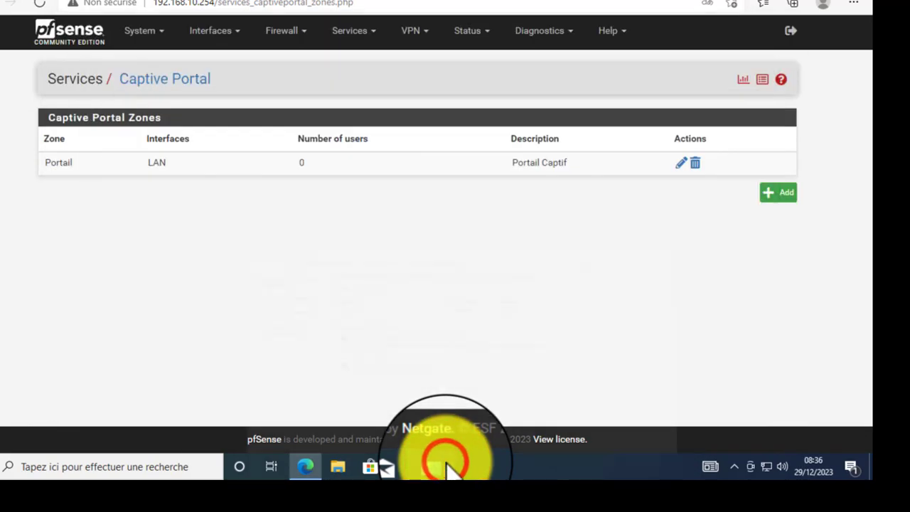
pyautogui.click(445, 464)
pyautogui.click(445, 464)
pyautogui.click(446, 465)
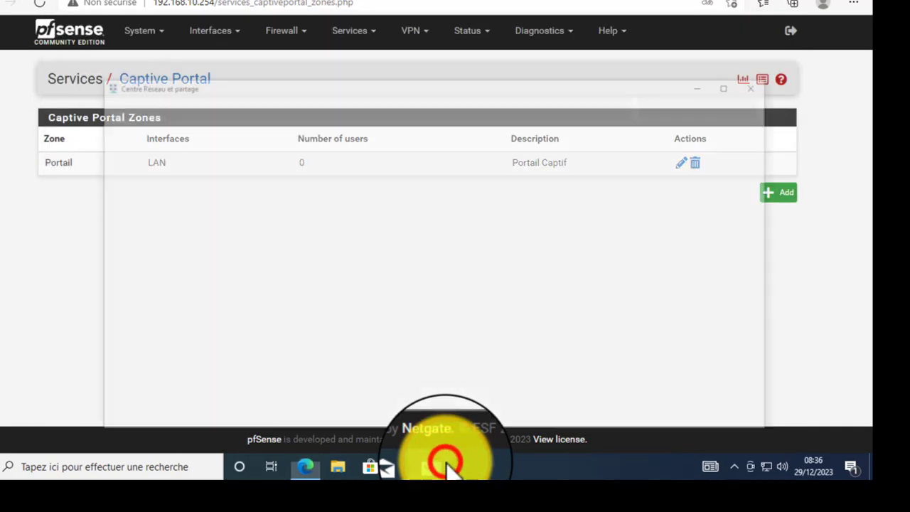
pyautogui.click(448, 466)
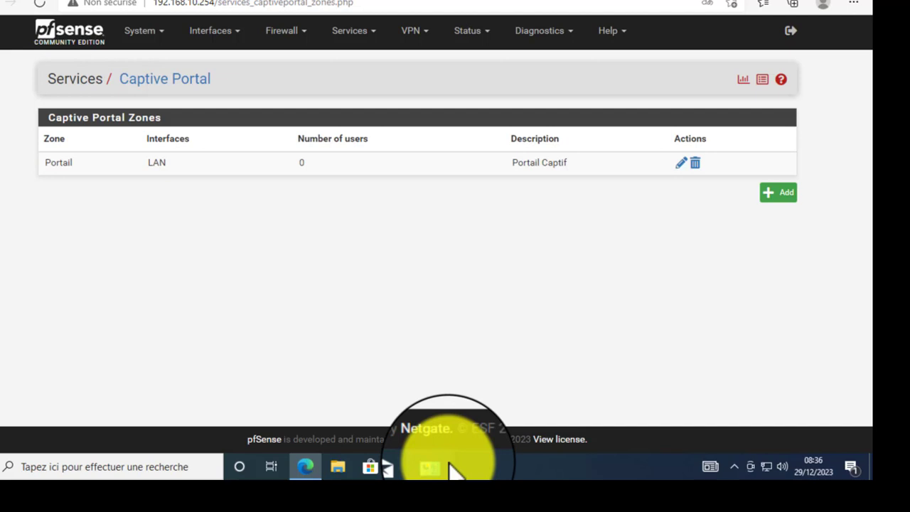
pyautogui.click(89, 461)
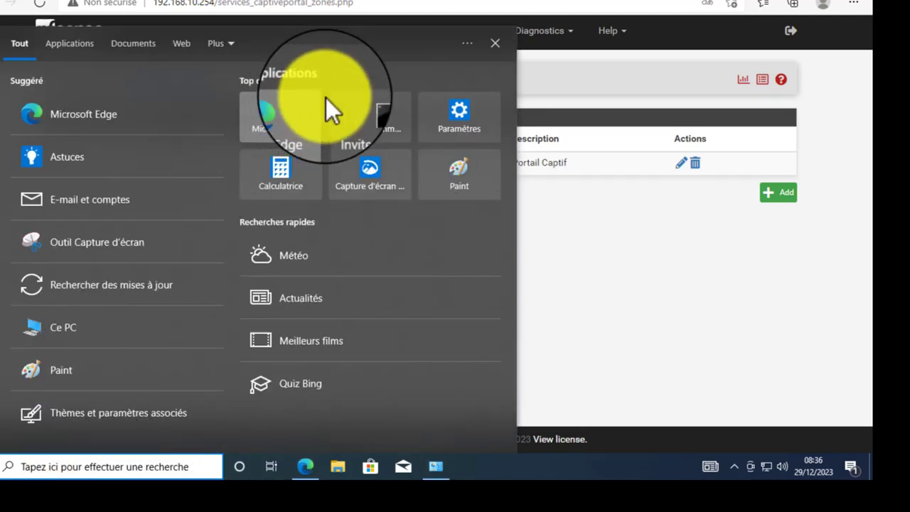
# - Launch a new Command Prompt and run 'ping google.fr'
pyautogui.click(377, 114)
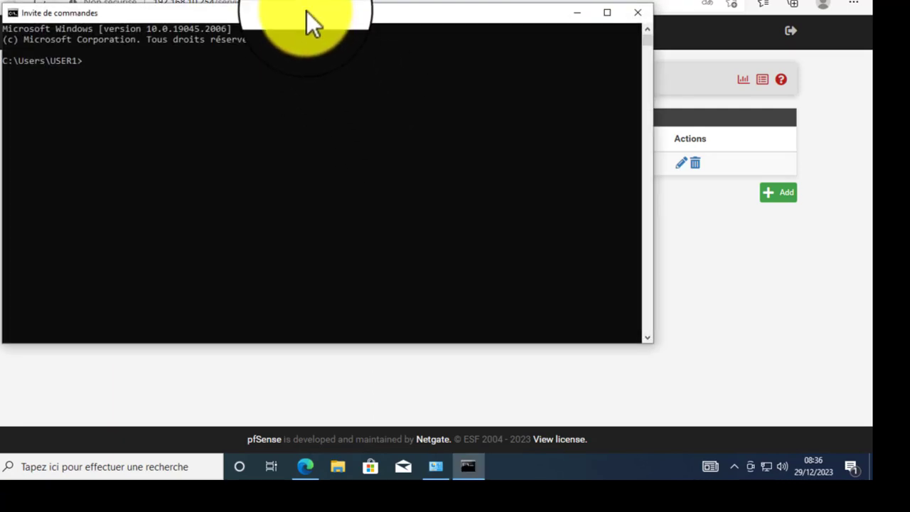
pyautogui.moveTo(307, 11); pyautogui.dragTo(395, 146)
pyautogui.click(392, 213)
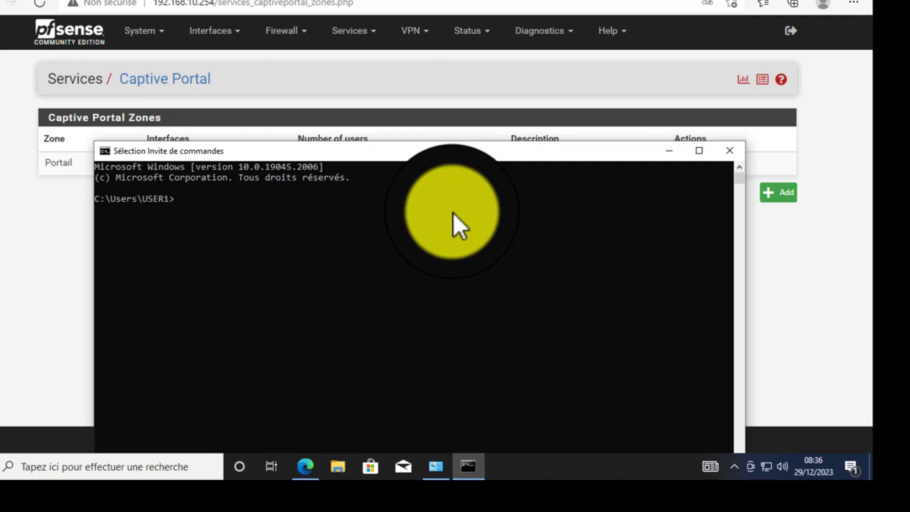
pyautogui.click(315, 229)
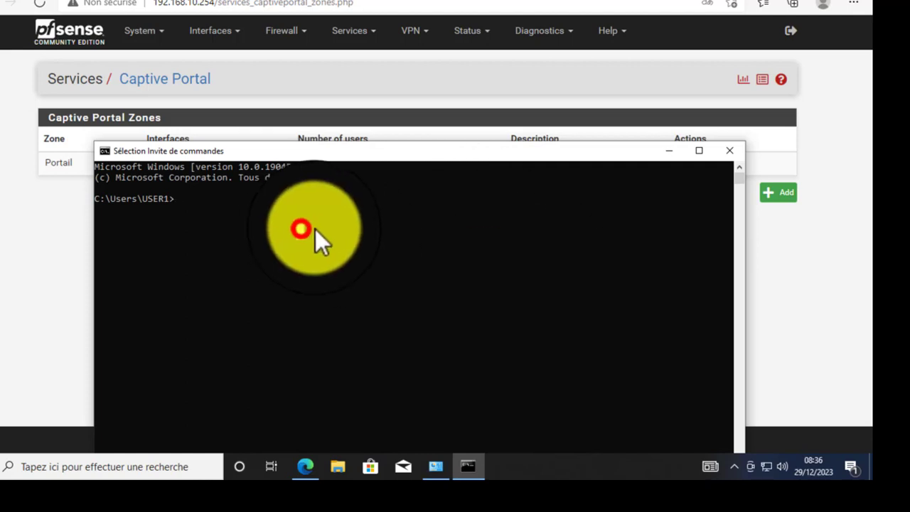
pyautogui.write('P')
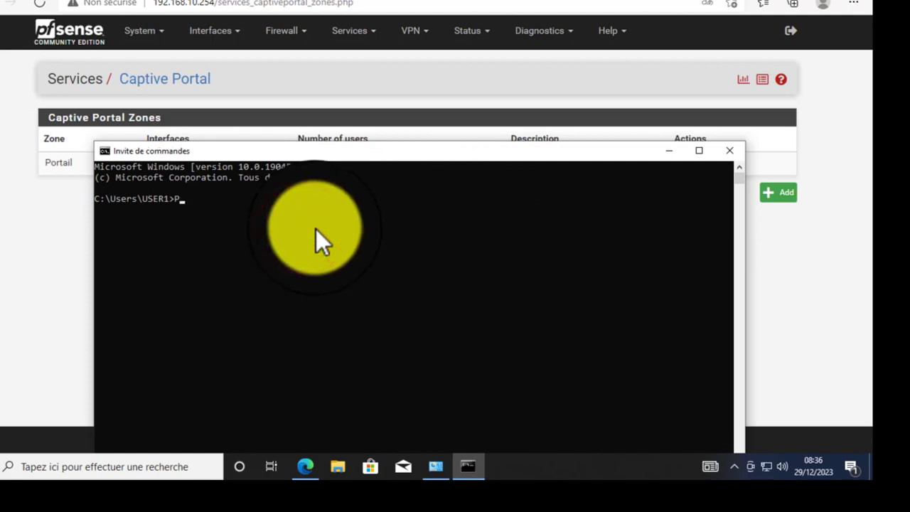
pyautogui.press('BackSpace')
pyautogui.write('ping google.fr')
pyautogui.press('Return')
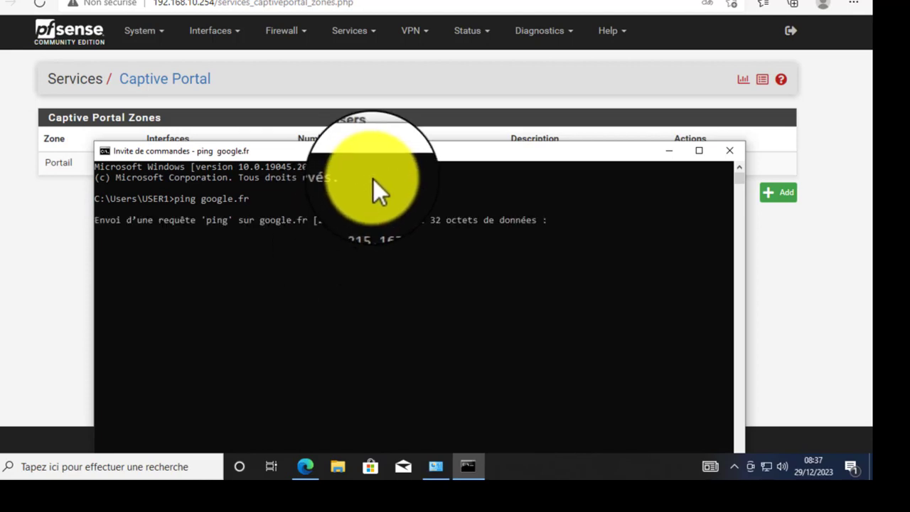
# - Highlight the resolved address 216.58.215.163 and the 'Request timed out' message
pyautogui.click(398, 164)
pyautogui.moveTo(398, 158); pyautogui.dragTo(399, 83)
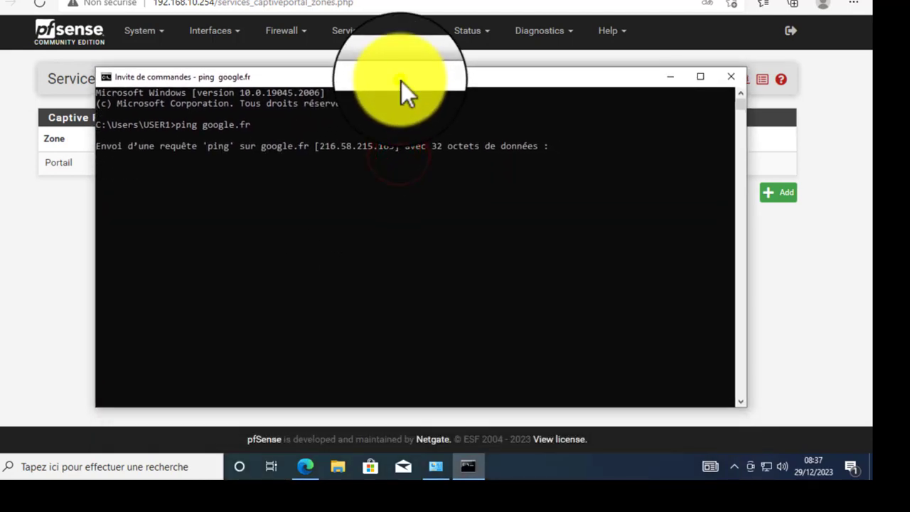
pyautogui.click(316, 147)
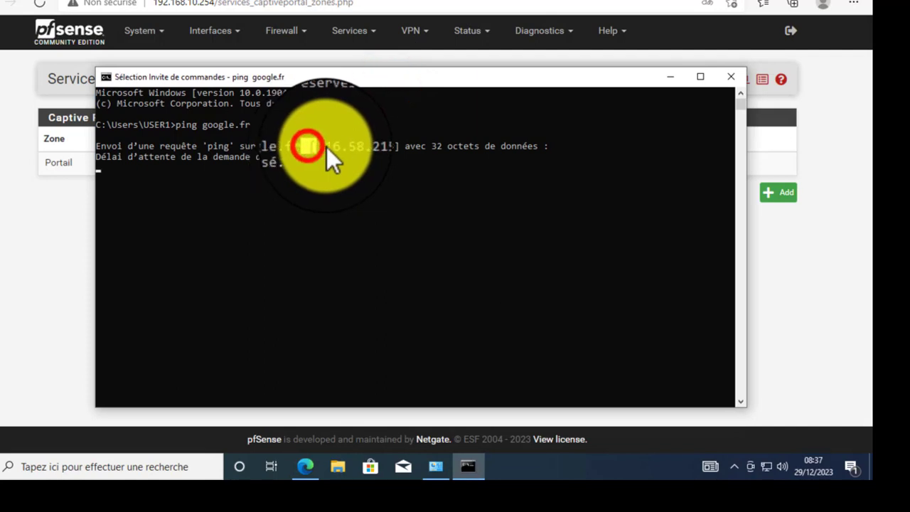
pyautogui.moveTo(327, 147); pyautogui.dragTo(395, 143)
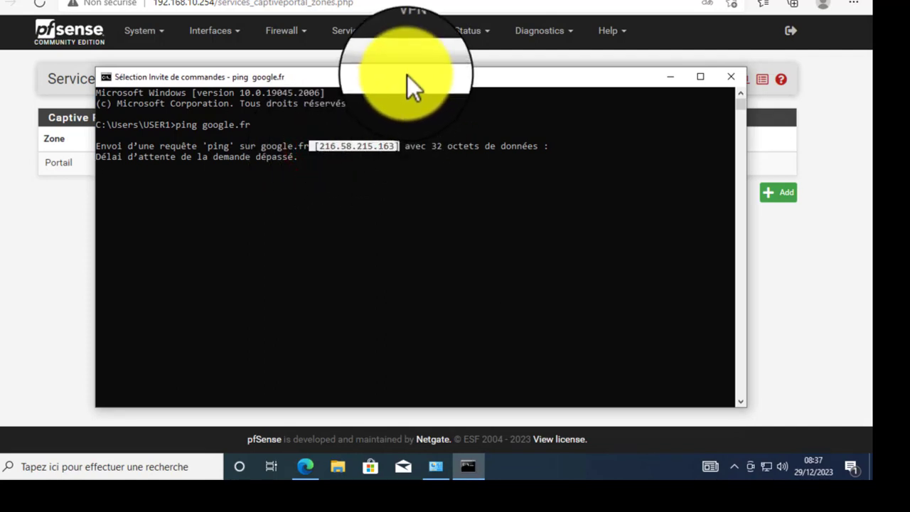
pyautogui.rightClick(408, 76)
pyautogui.press('Escape')
pyautogui.rightClick(369, 147)
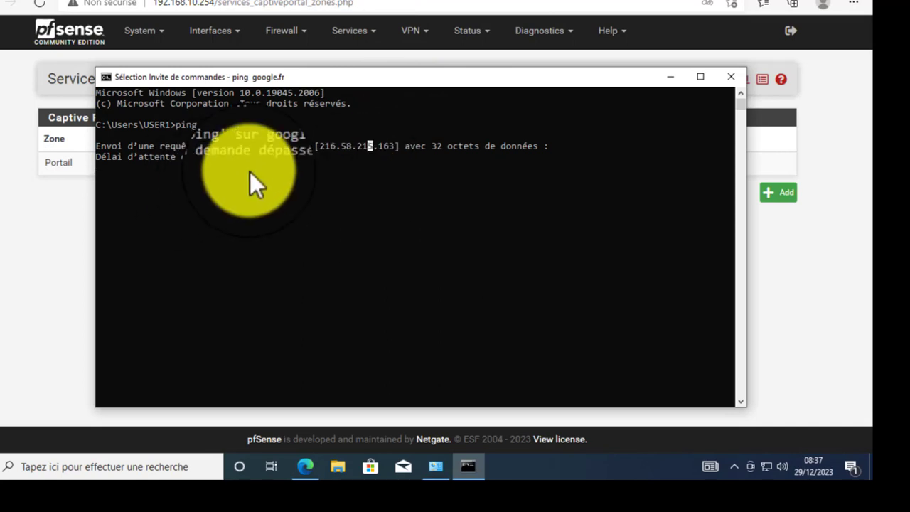
pyautogui.moveTo(307, 155); pyautogui.dragTo(98, 156)
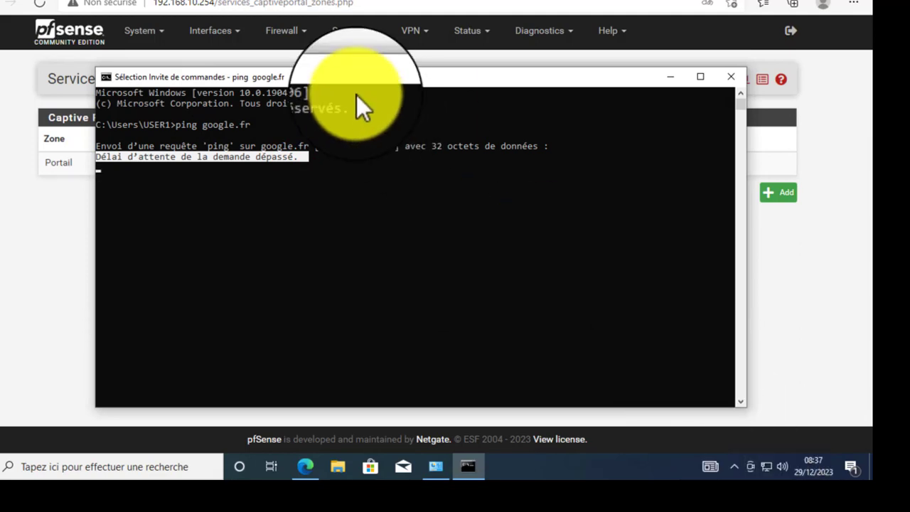
pyautogui.click(349, 76)
pyautogui.click(329, 161)
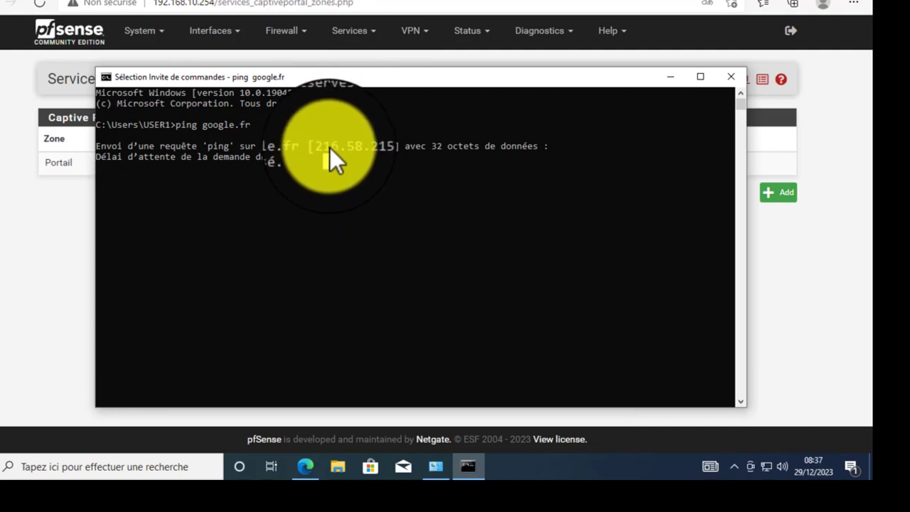
pyautogui.moveTo(318, 144); pyautogui.dragTo(402, 149)
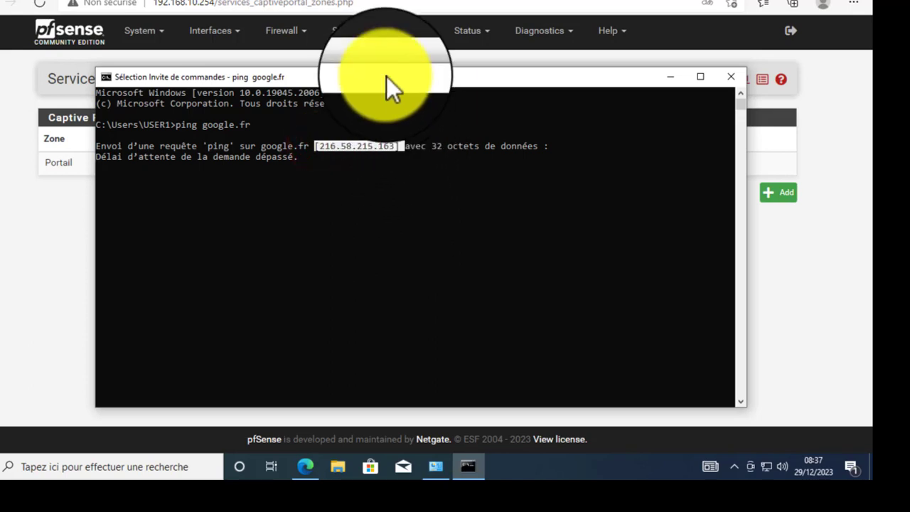
pyautogui.rightClick(386, 76)
pyautogui.click(362, 70)
pyautogui.click(386, 135)
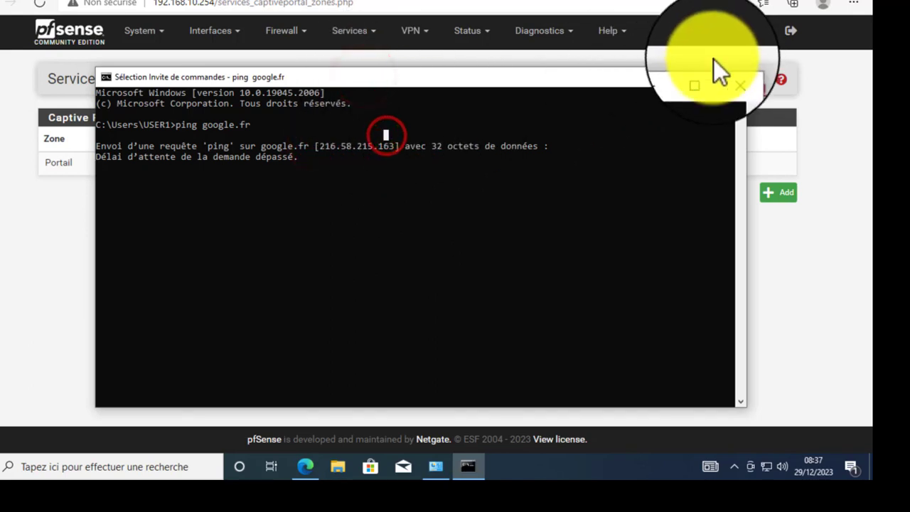
# - Load google.fr in a new Edge tab, landing on the captive portal login page
pyautogui.click(674, 80)
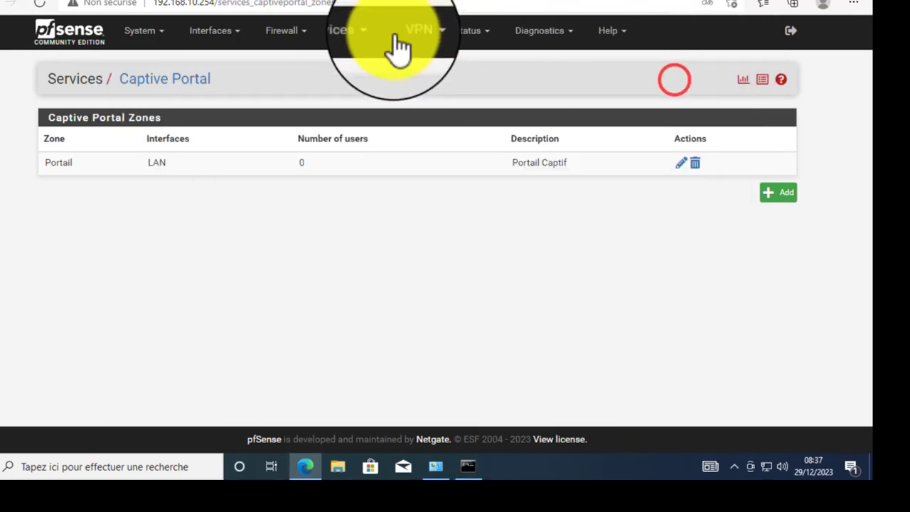
pyautogui.click(335, 1)
pyautogui.click(355, 10)
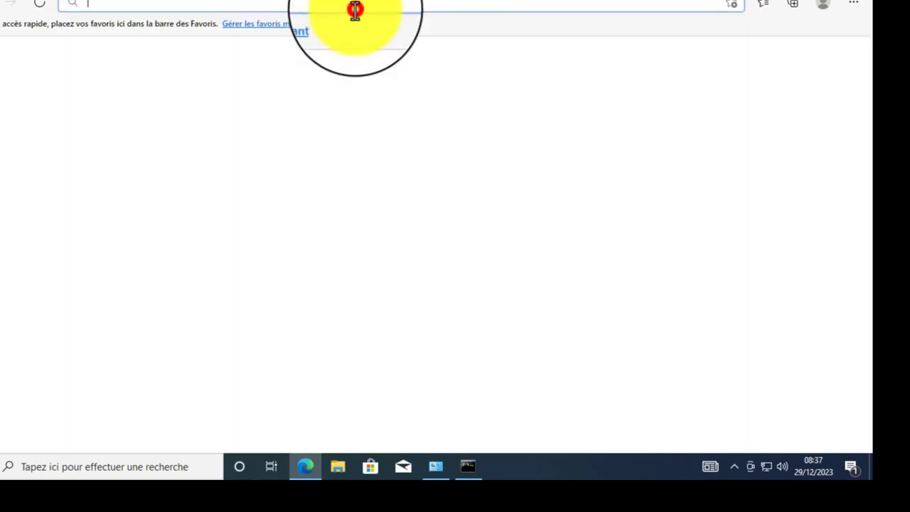
pyautogui.write('goog')
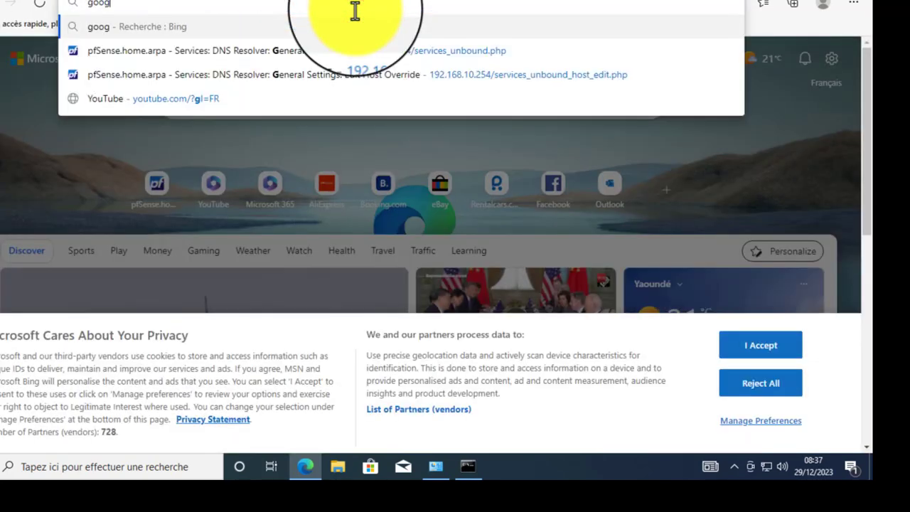
pyautogui.write('le')
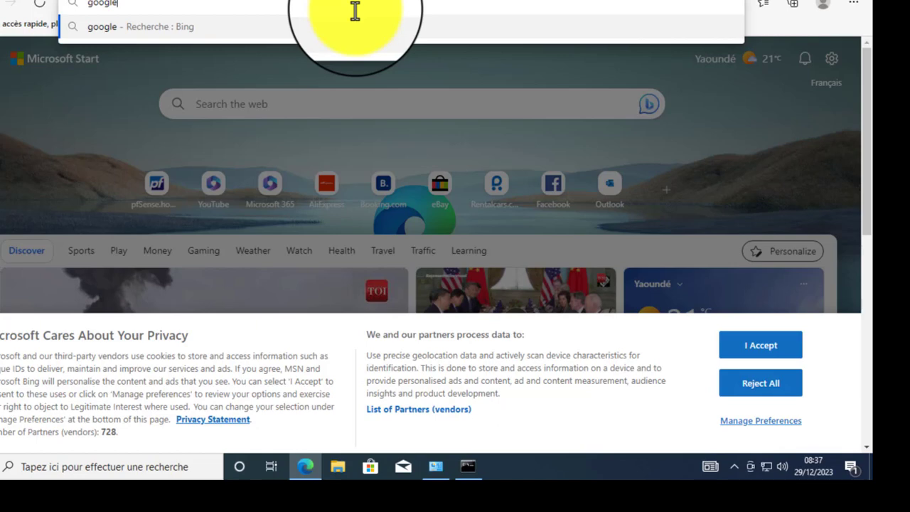
pyautogui.write('.fr')
pyautogui.press('Return')
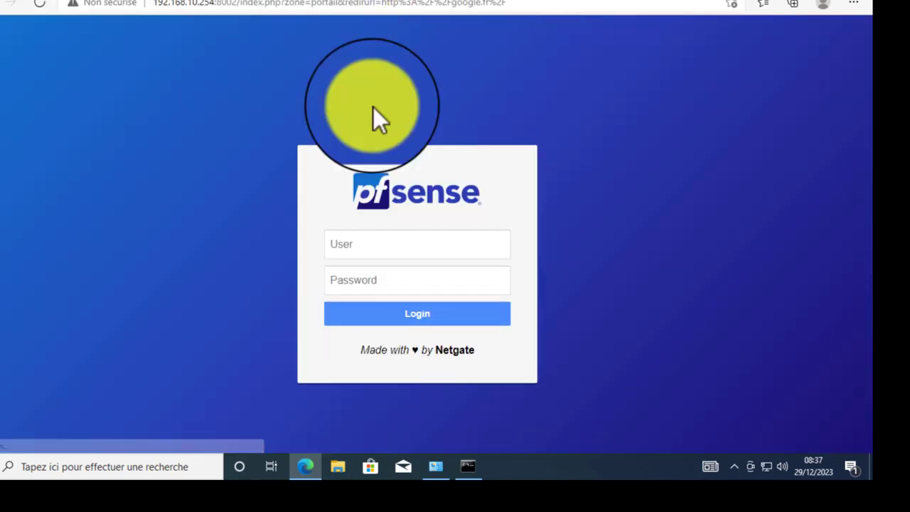
# - Point out the empty User and Password fields on the captive portal login page
pyautogui.click(396, 245)
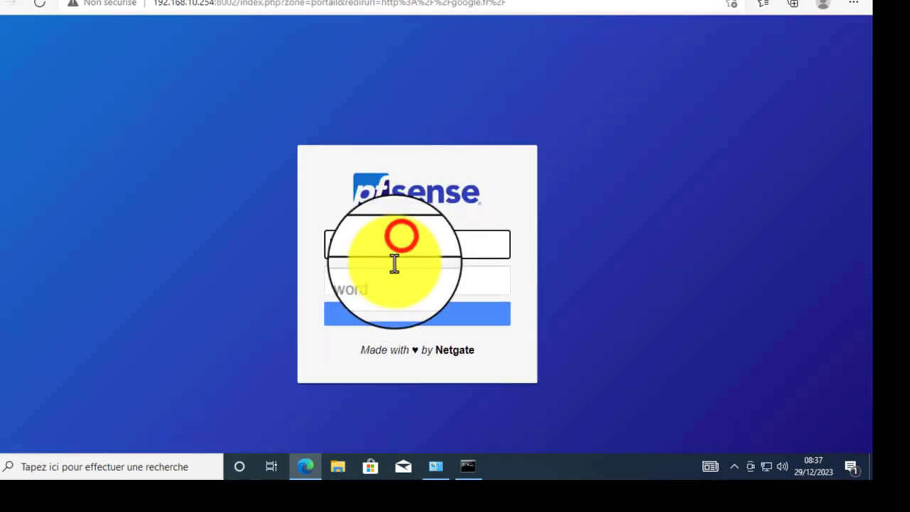
pyautogui.click(387, 280)
pyautogui.click(391, 245)
pyautogui.click(392, 286)
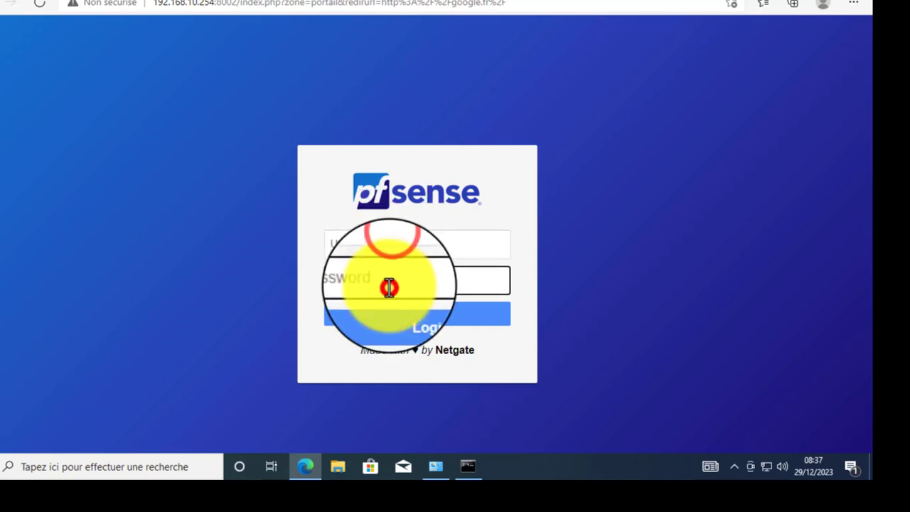
pyautogui.click(393, 246)
pyautogui.rightClick(394, 278)
pyautogui.click(367, 235)
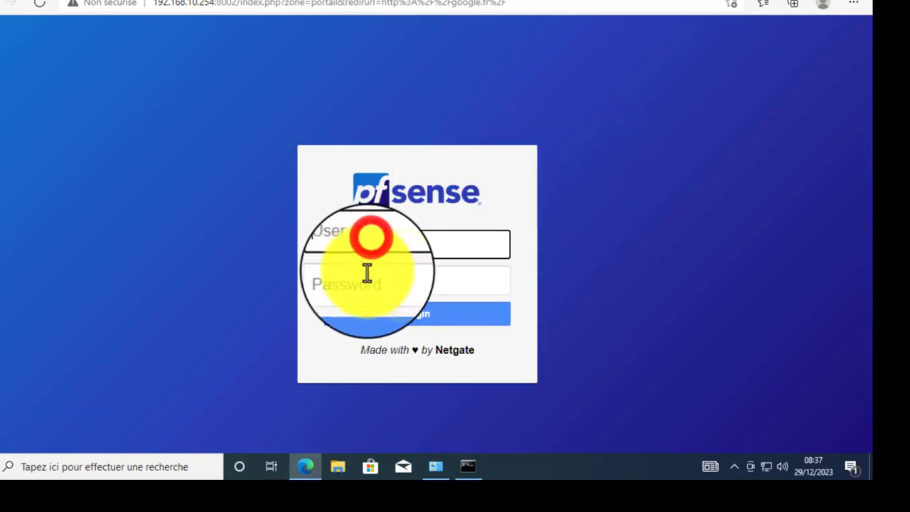
pyautogui.click(366, 284)
pyautogui.click(365, 236)
pyautogui.click(372, 279)
pyautogui.click(372, 244)
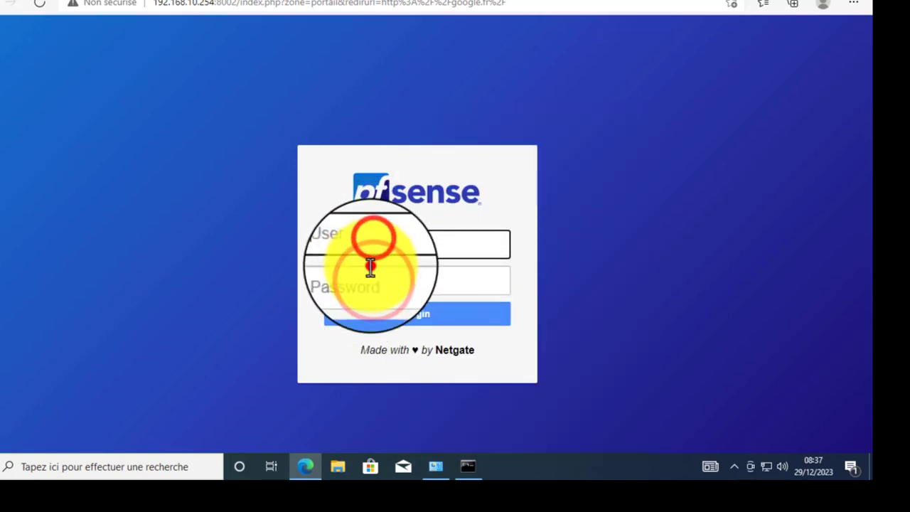
pyautogui.click(370, 274)
pyautogui.click(369, 242)
pyautogui.click(369, 279)
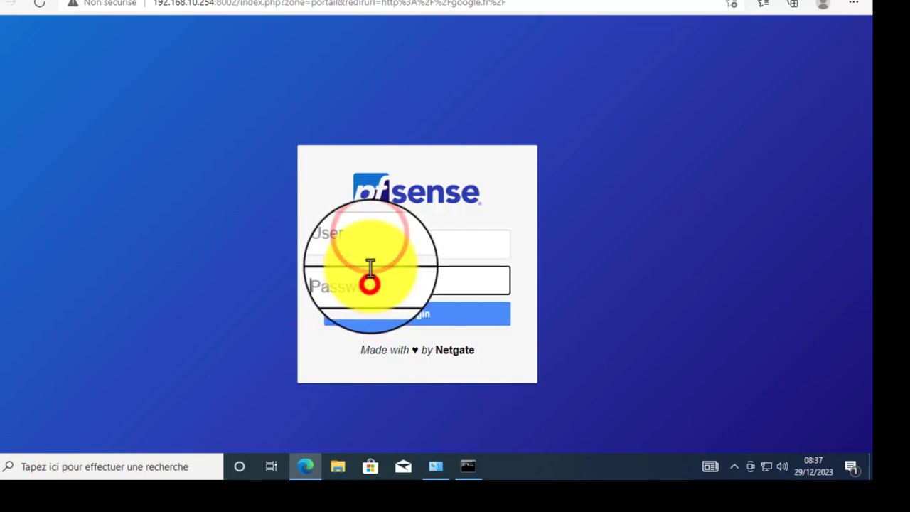
pyautogui.click(369, 248)
pyautogui.click(371, 279)
pyautogui.click(372, 239)
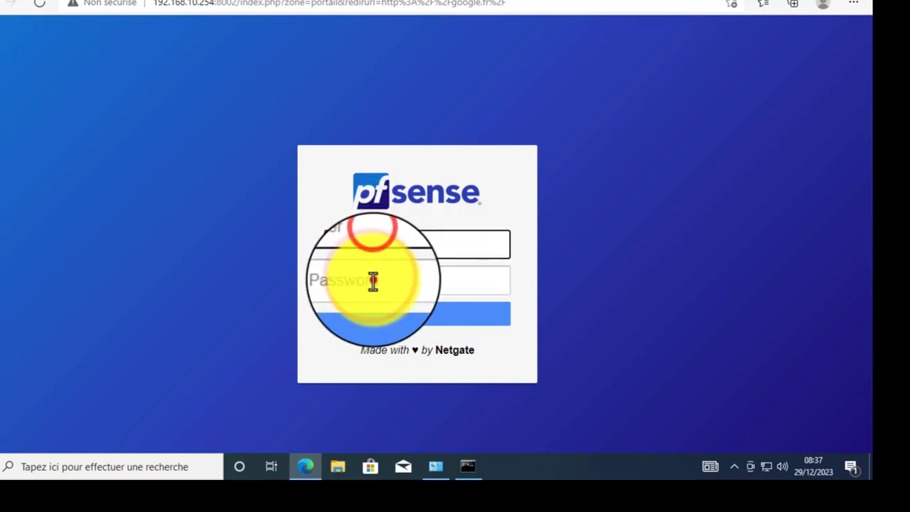
pyautogui.click(372, 280)
pyautogui.click(370, 279)
pyautogui.click(369, 242)
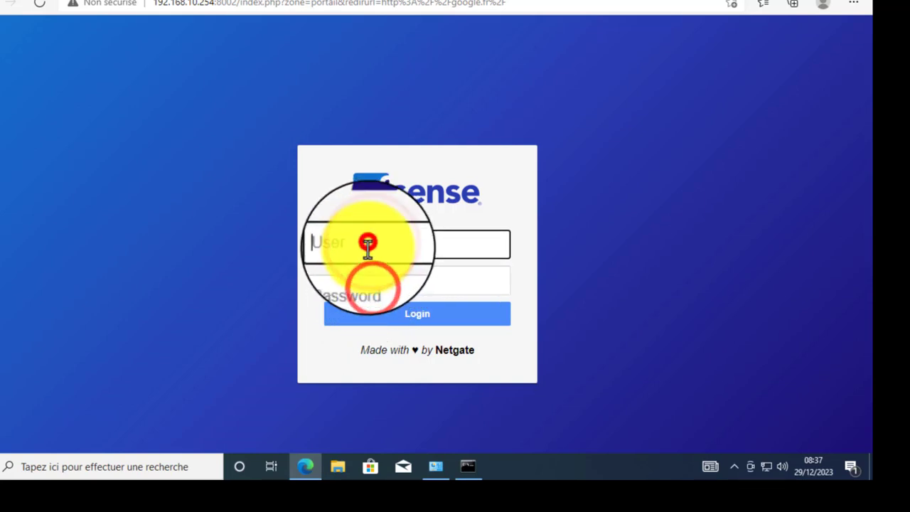
pyautogui.click(384, 280)
pyautogui.click(392, 244)
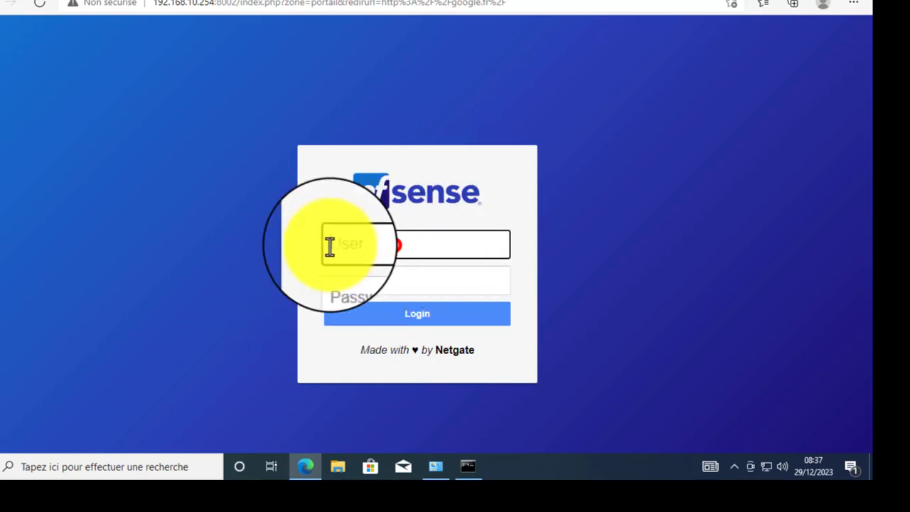
pyautogui.click(424, 278)
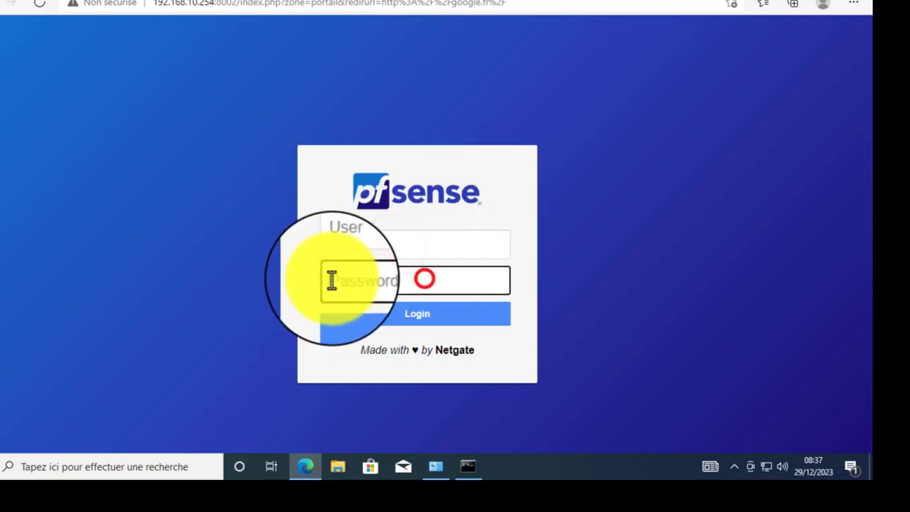
pyautogui.click(377, 243)
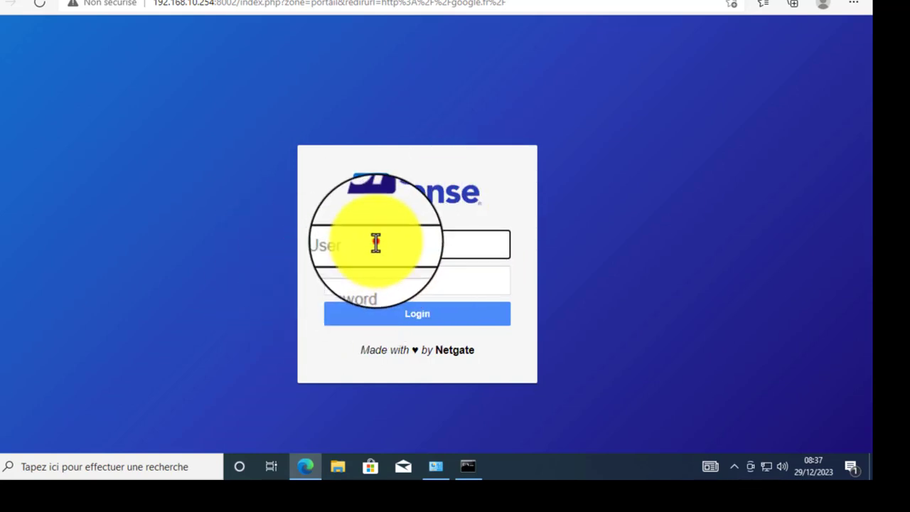
pyautogui.click(426, 285)
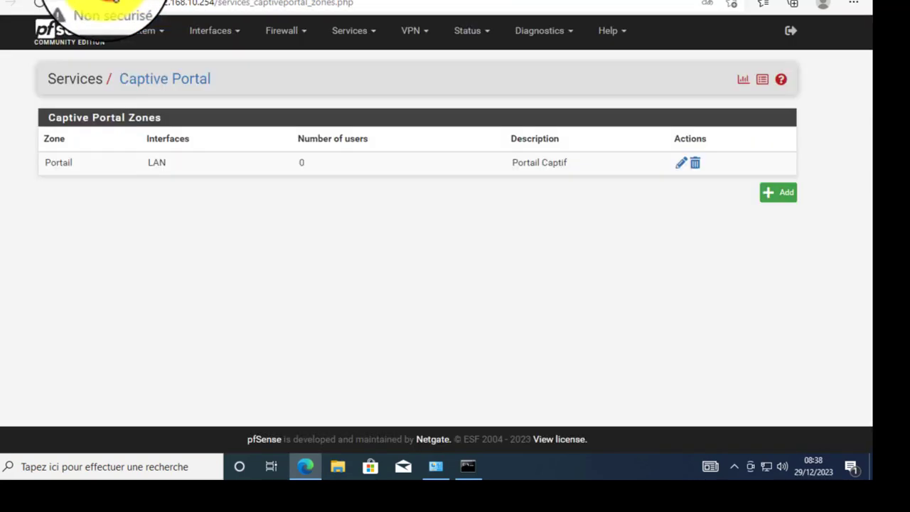
# - Add a local user in System > User Manager with a username and password, and save
pyautogui.click(166, 35)
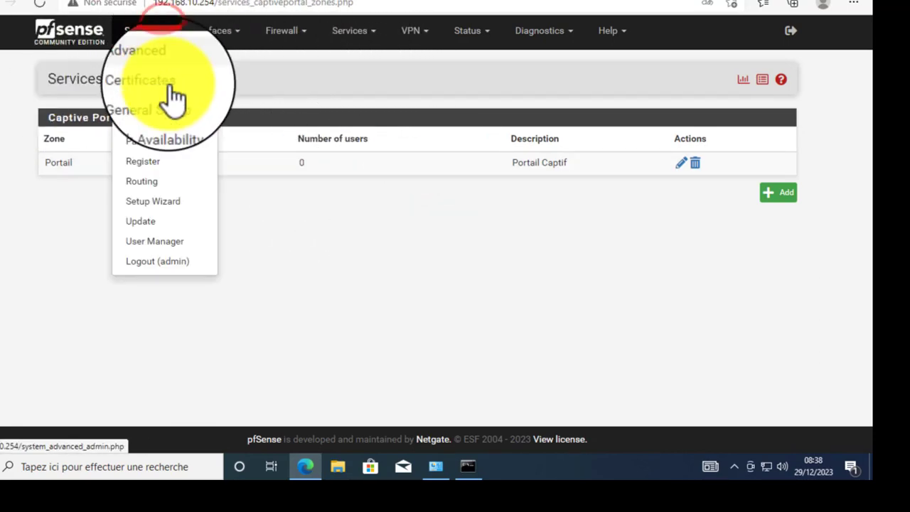
pyautogui.click(169, 245)
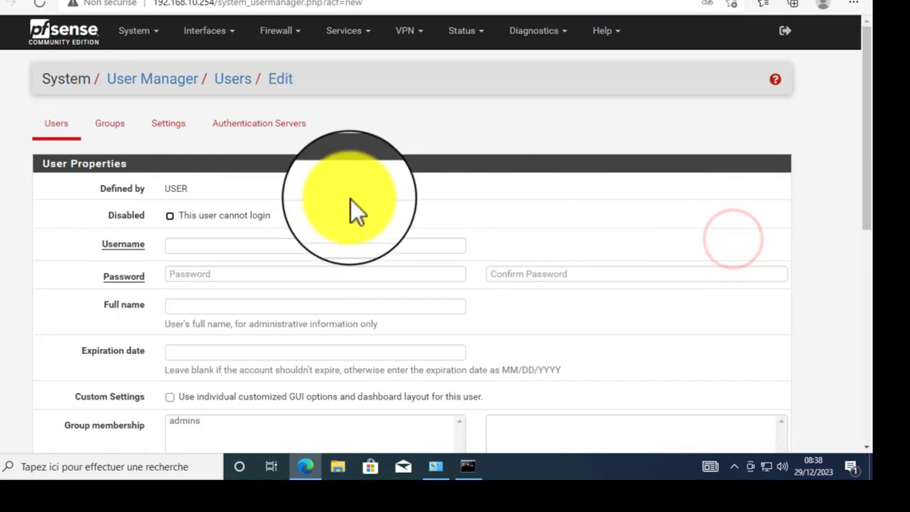
pyautogui.click(229, 249)
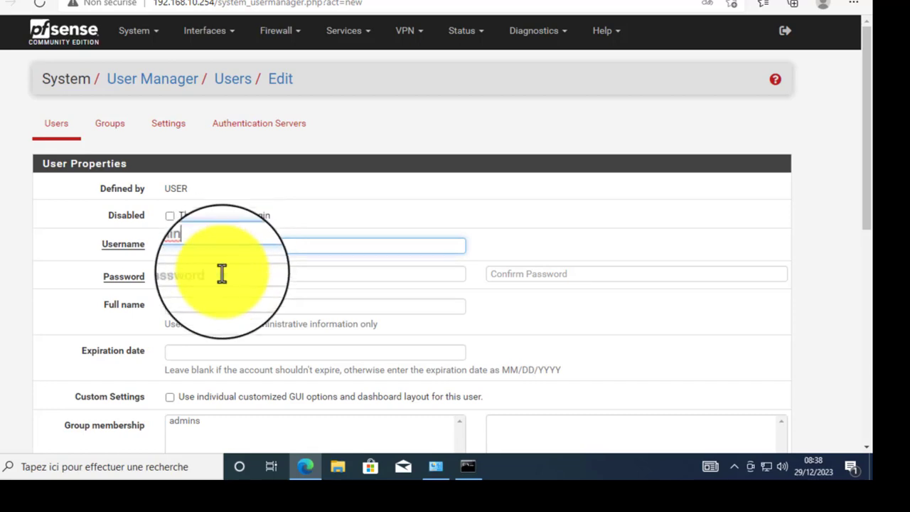
pyautogui.click(221, 277)
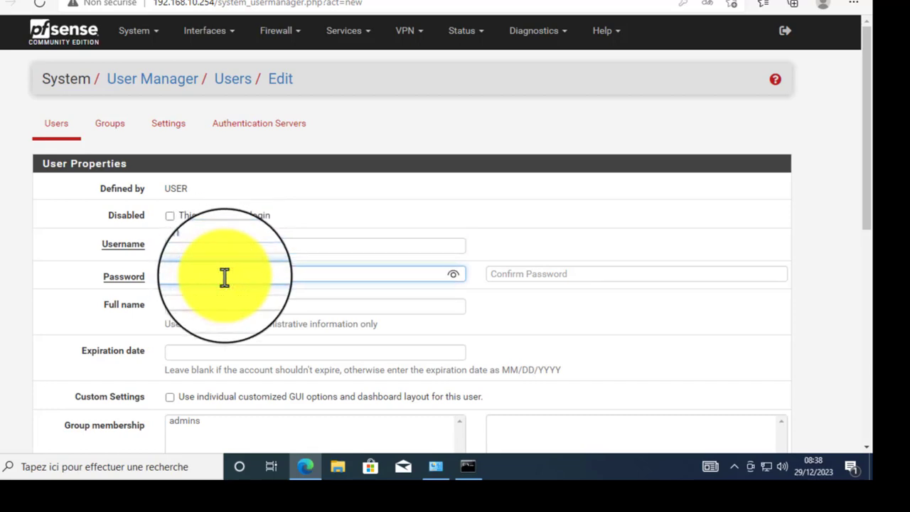
pyautogui.write('****')
pyautogui.click(523, 274)
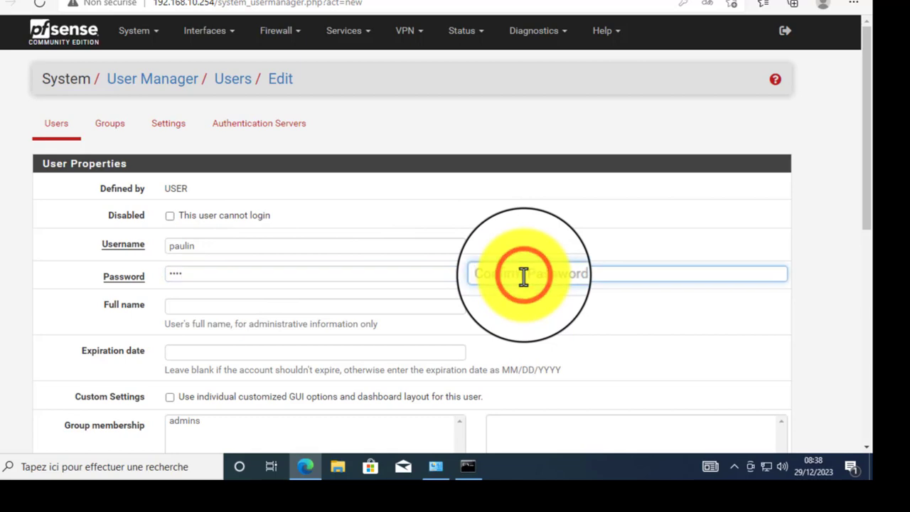
pyautogui.write('*')
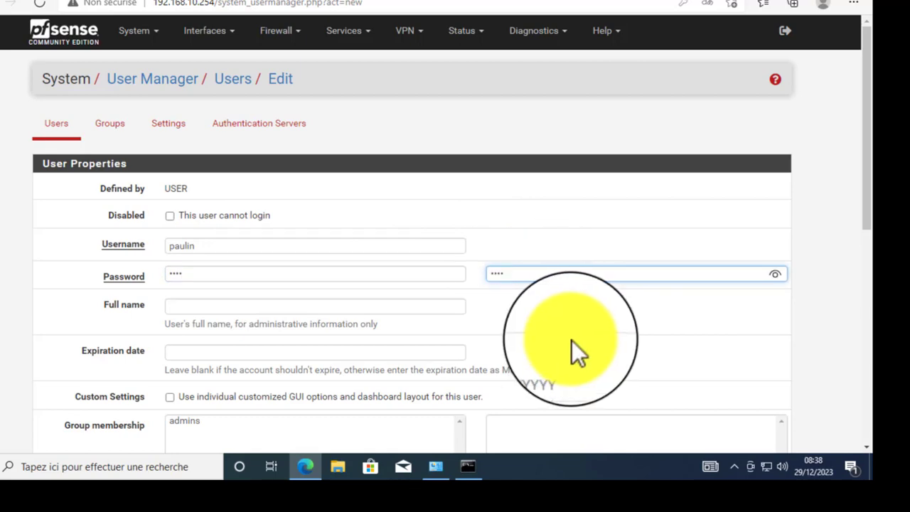
pyautogui.write('*')
pyautogui.scroll(-1, 571, 341)
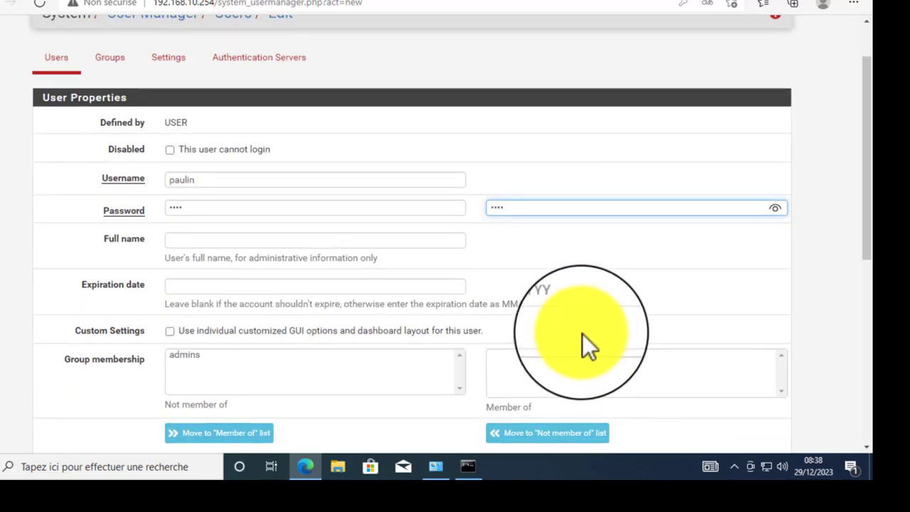
pyautogui.scroll(-2, 582, 334)
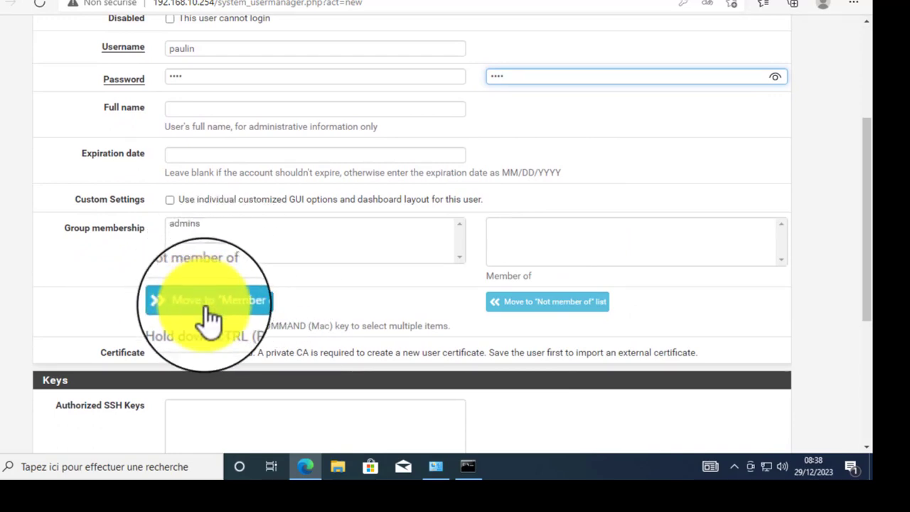
pyautogui.scroll(-4, 355, 329)
pyautogui.click(213, 387)
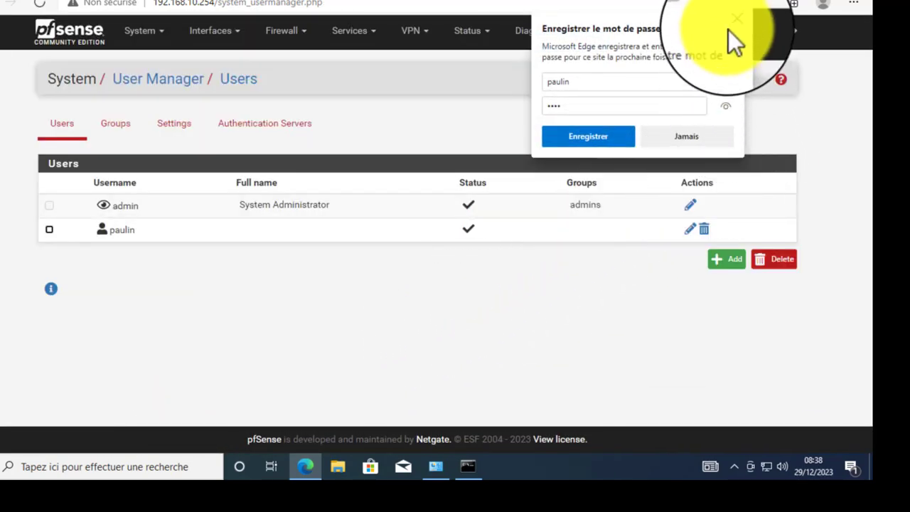
# - Grant the new user the 'User - Services: Captive Portal login' privilege and save it
pyautogui.click(733, 22)
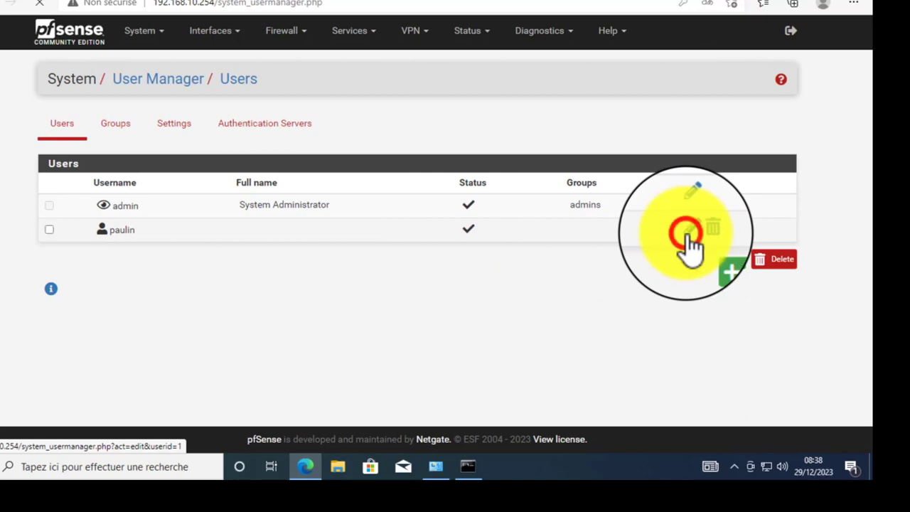
pyautogui.click(688, 235)
pyautogui.scroll(-3, 703, 278)
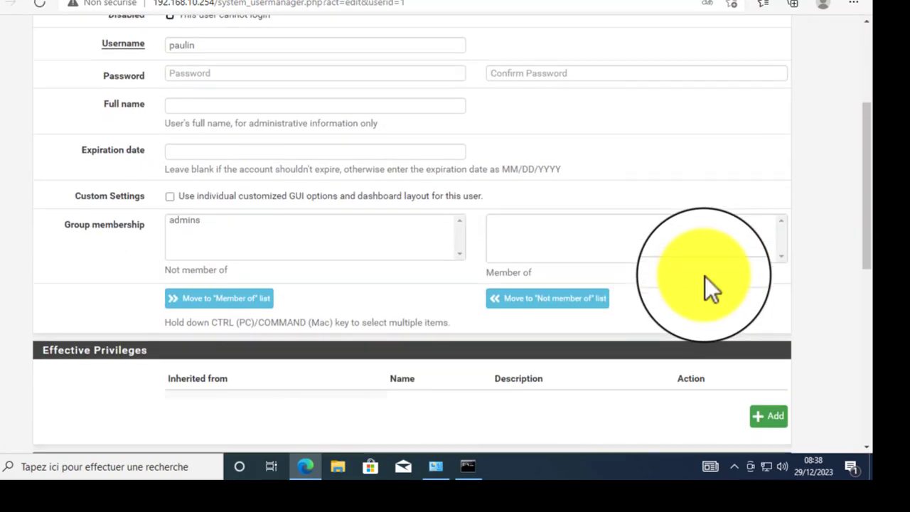
pyautogui.scroll(-3, 704, 275)
pyautogui.scroll(2, 545, 249)
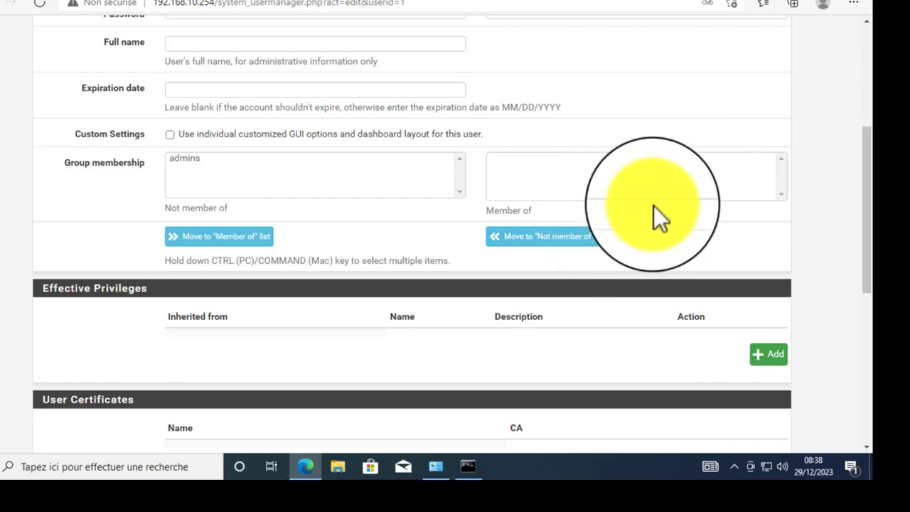
pyautogui.click(767, 356)
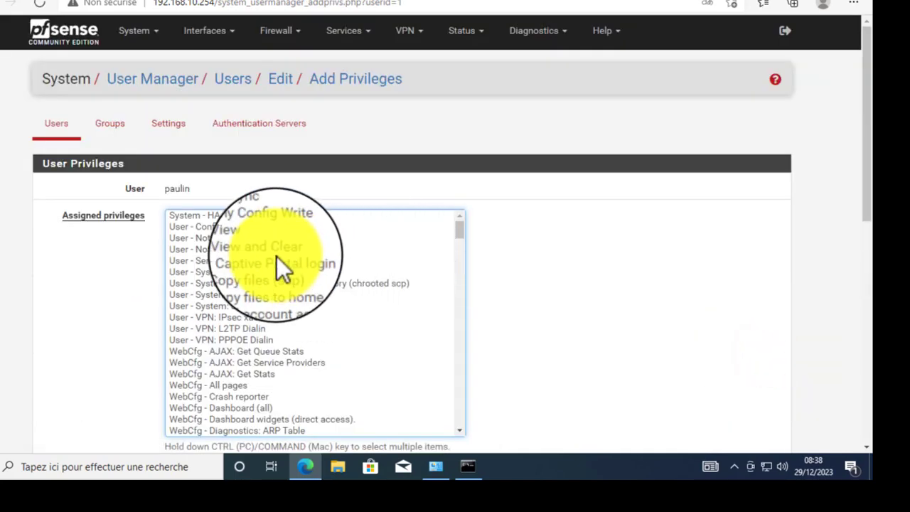
pyautogui.click(265, 262)
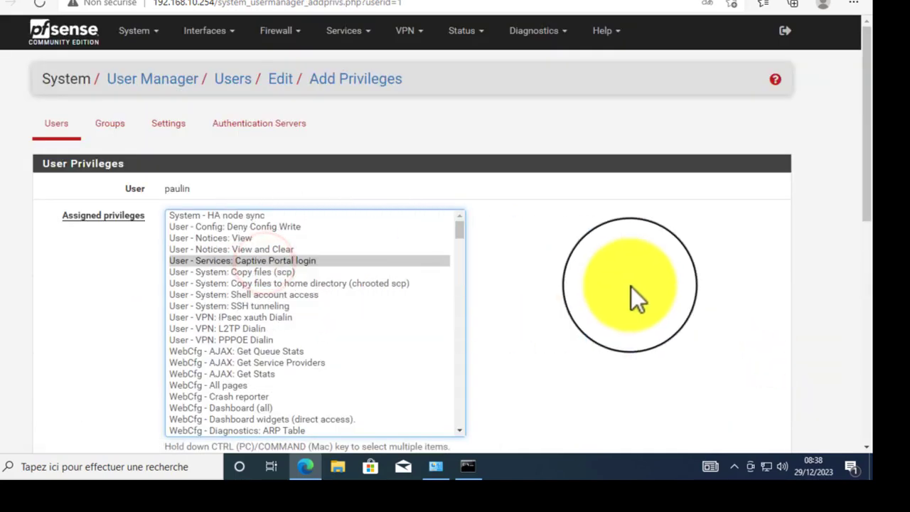
pyautogui.scroll(-1, 689, 285)
pyautogui.scroll(-5, 688, 285)
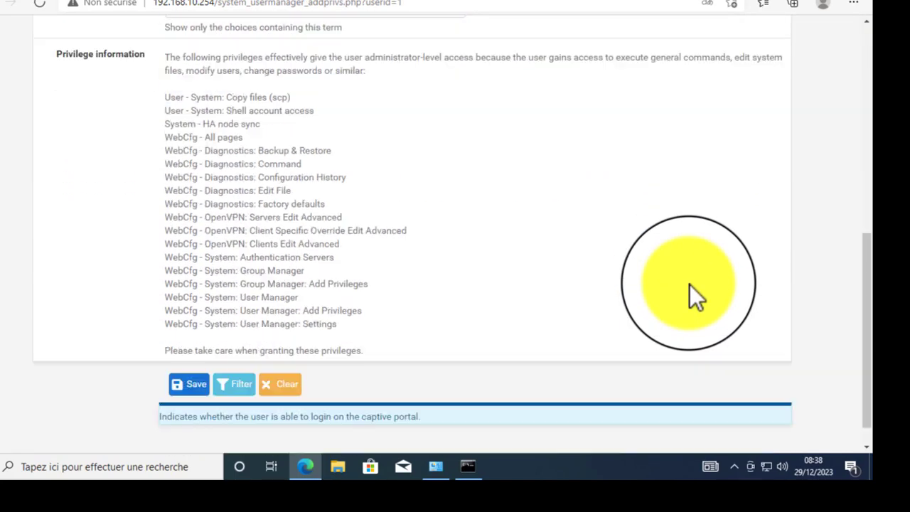
pyautogui.click(186, 354)
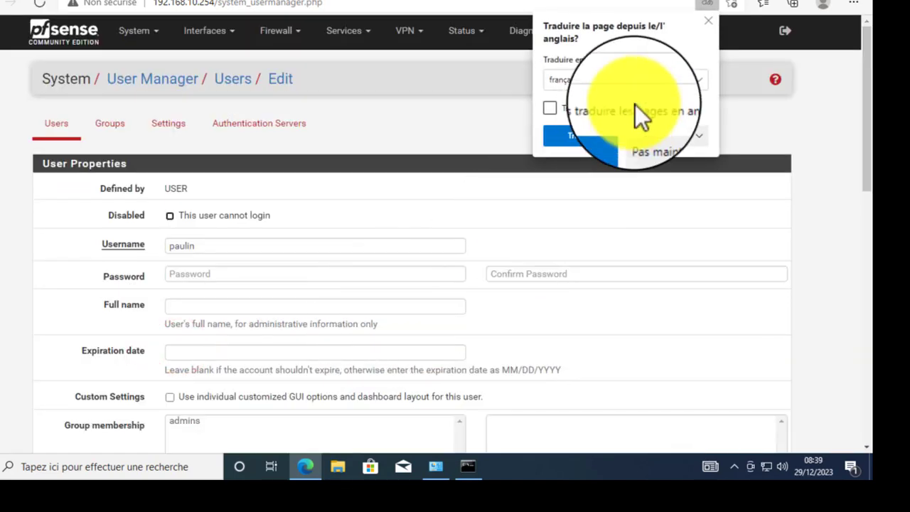
pyautogui.click(707, 20)
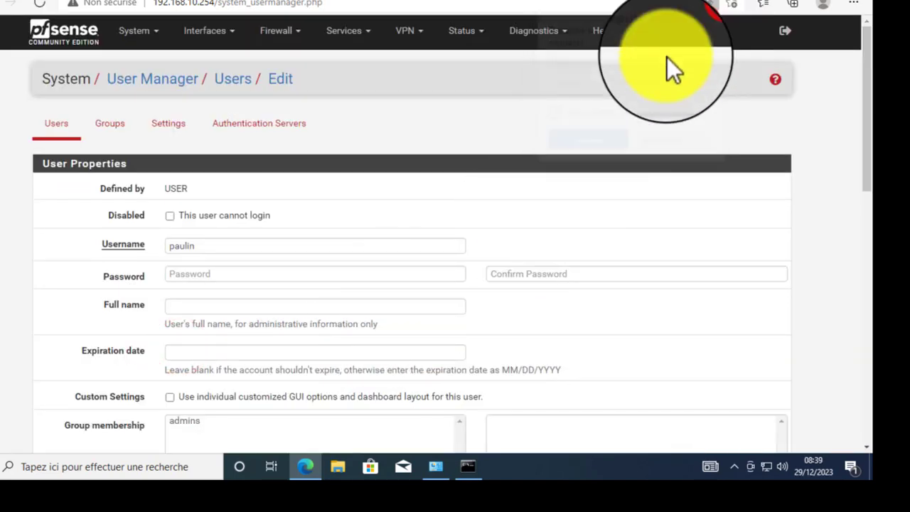
# - Log in to the captive portal with the new user's credentials and reach Google's homepage
pyautogui.click(377, 2)
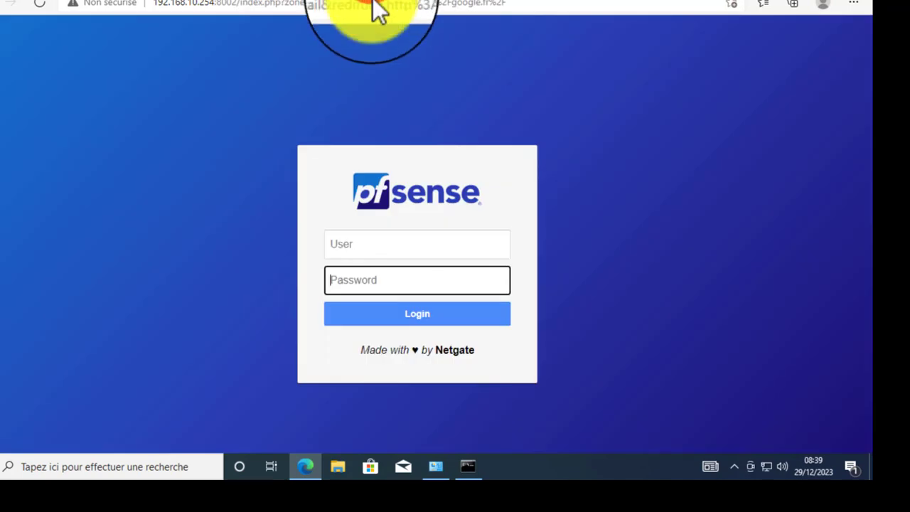
pyautogui.click(401, 244)
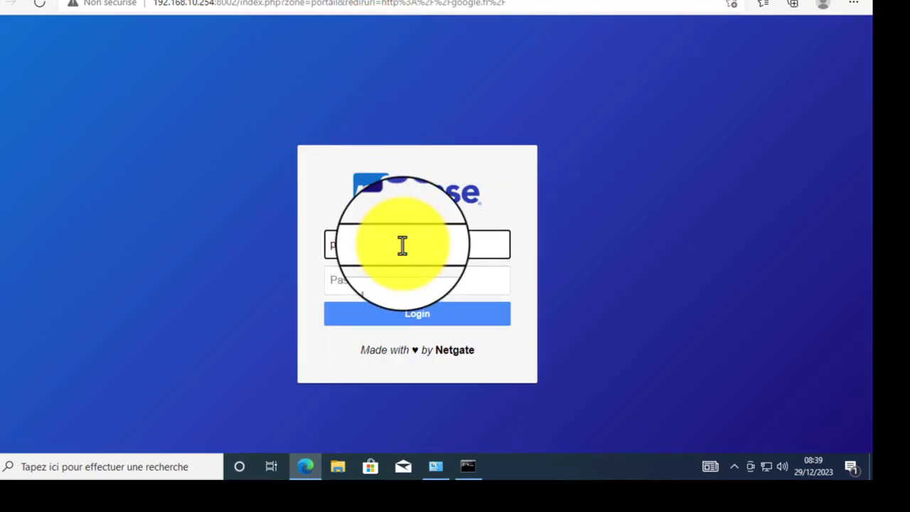
pyautogui.press('Tab')
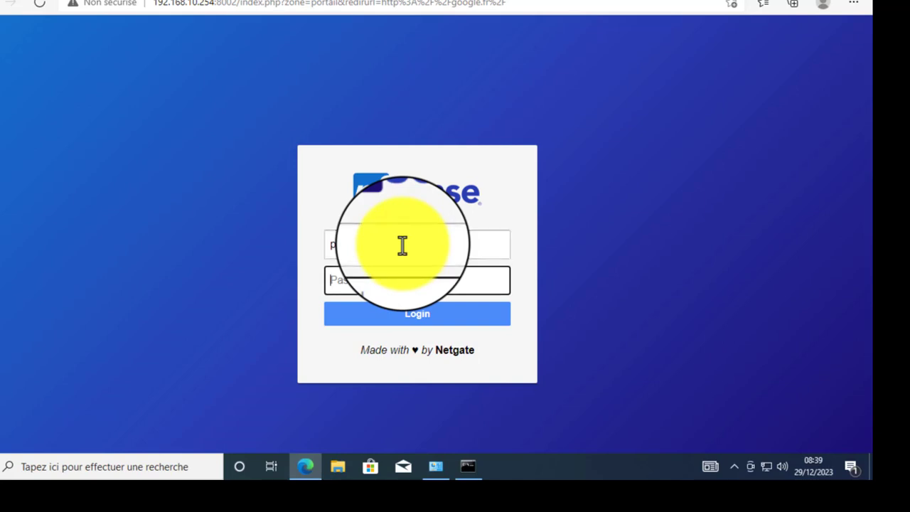
pyautogui.write('p')
pyautogui.press('Return')
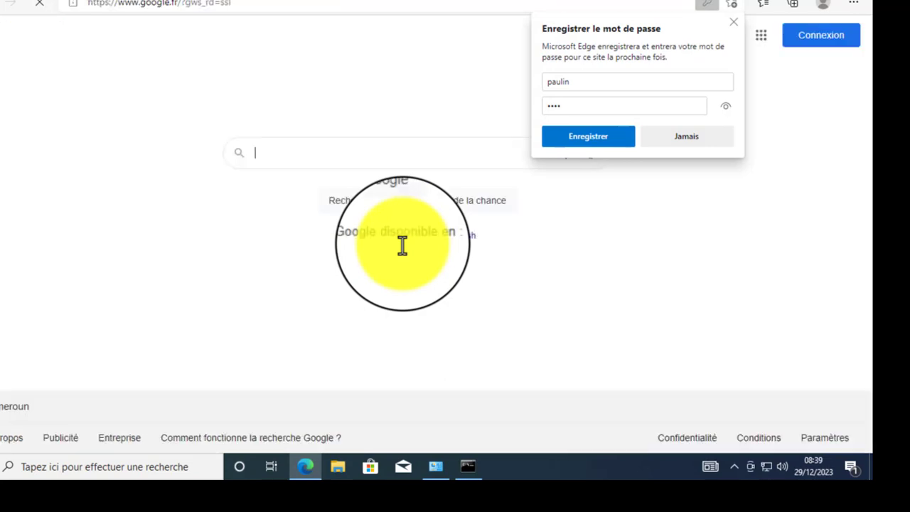
pyautogui.click(360, 149)
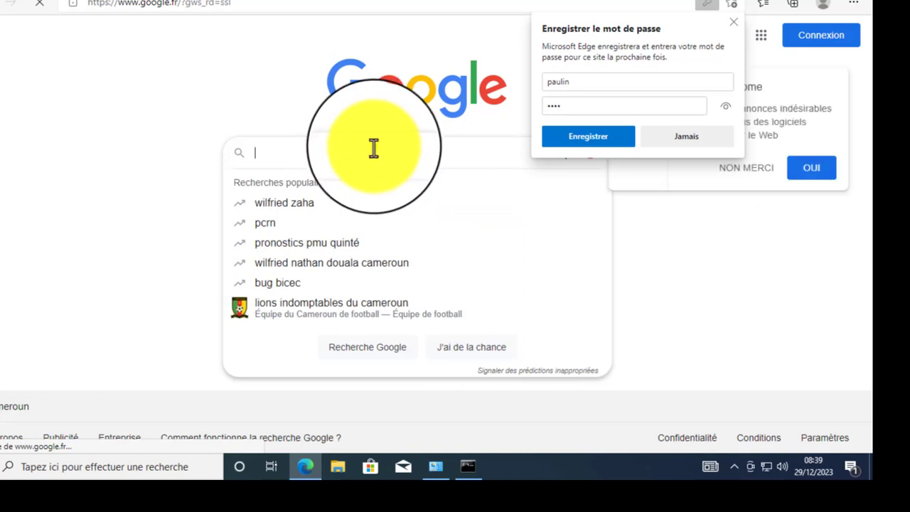
pyautogui.rightClick(375, 147)
pyautogui.click(313, 147)
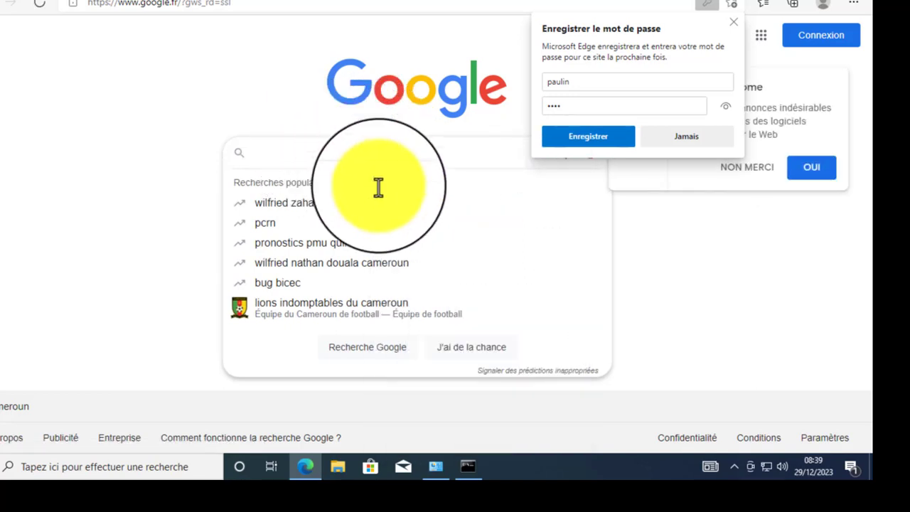
# - Stop the old ping and rerun 'ping google.fr', getting 4 of 4 replies
pyautogui.click(470, 470)
pyautogui.click(369, 239)
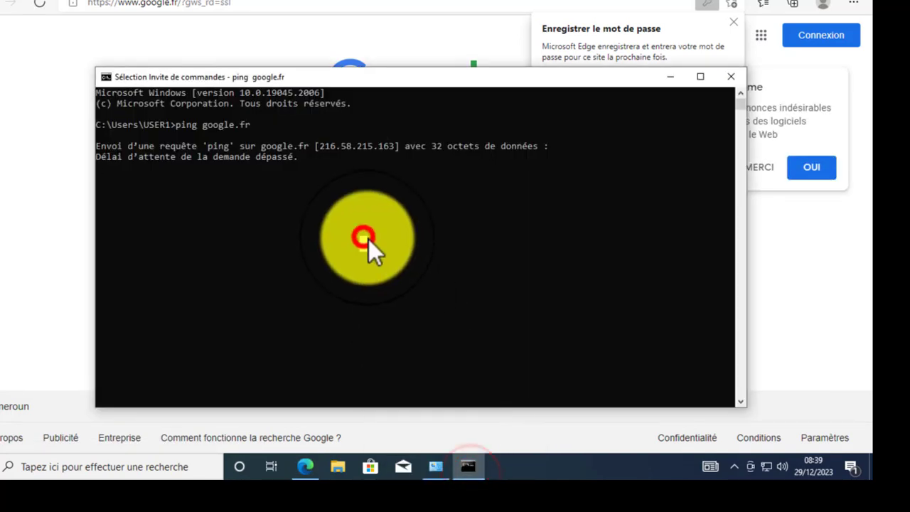
pyautogui.hotkey('ctrl', 'c')
pyautogui.hotkey('ctrl', 'c')
pyautogui.hotkey('ctrl', 'c')
pyautogui.hotkey('ctrl', 'c')
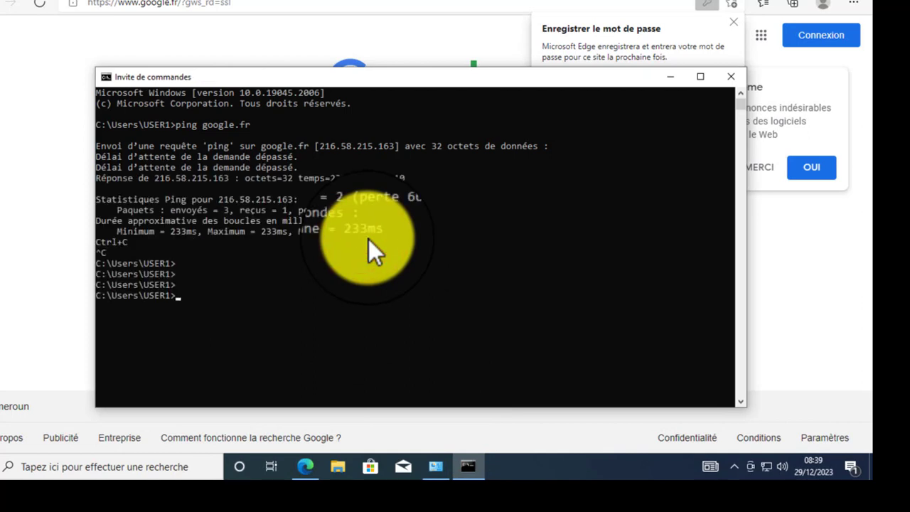
pyautogui.press('Up')
pyautogui.press('Return')
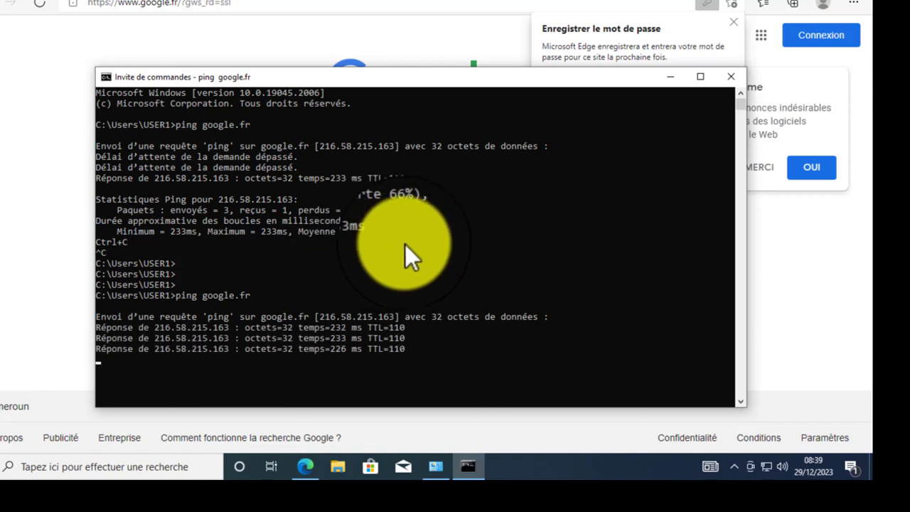
# - Minimise the console and dismiss Edge's save-password offer and popular searches suggestions
pyautogui.moveTo(427, 84); pyautogui.dragTo(353, 61)
pyautogui.rightClick(334, 61)
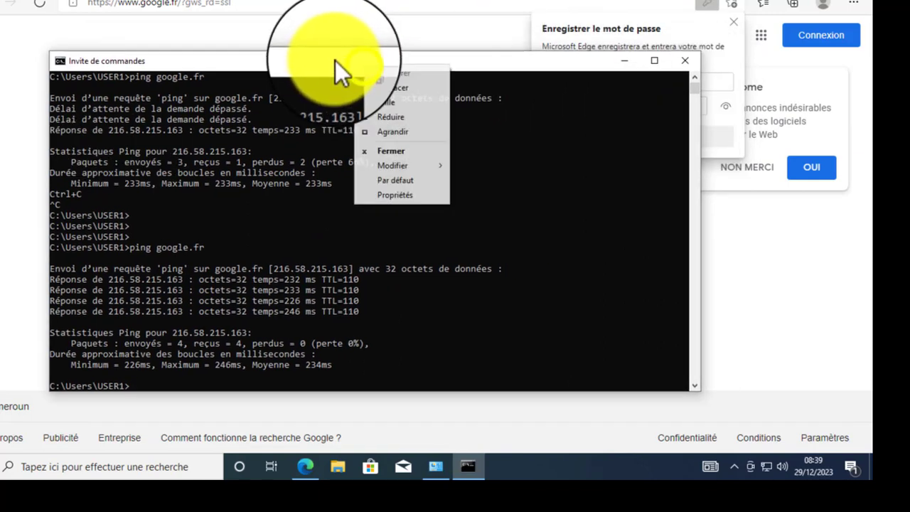
pyautogui.click(331, 57)
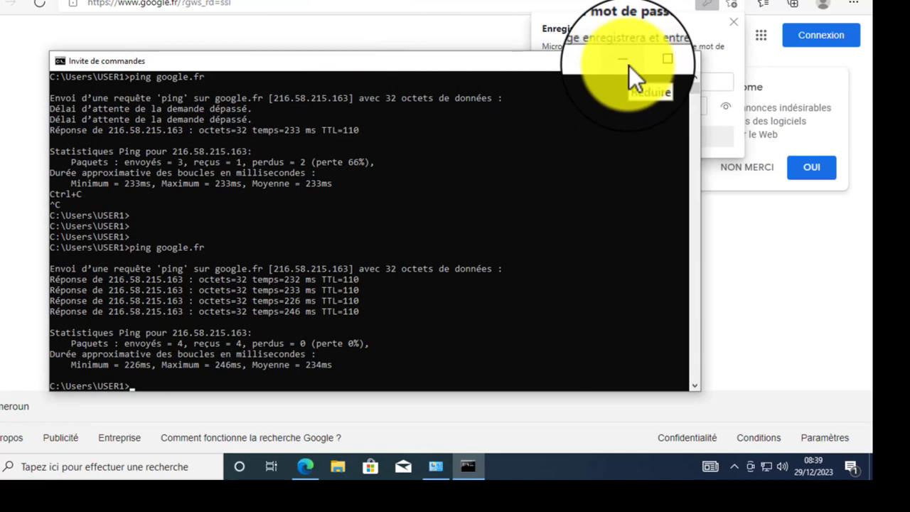
pyautogui.click(629, 66)
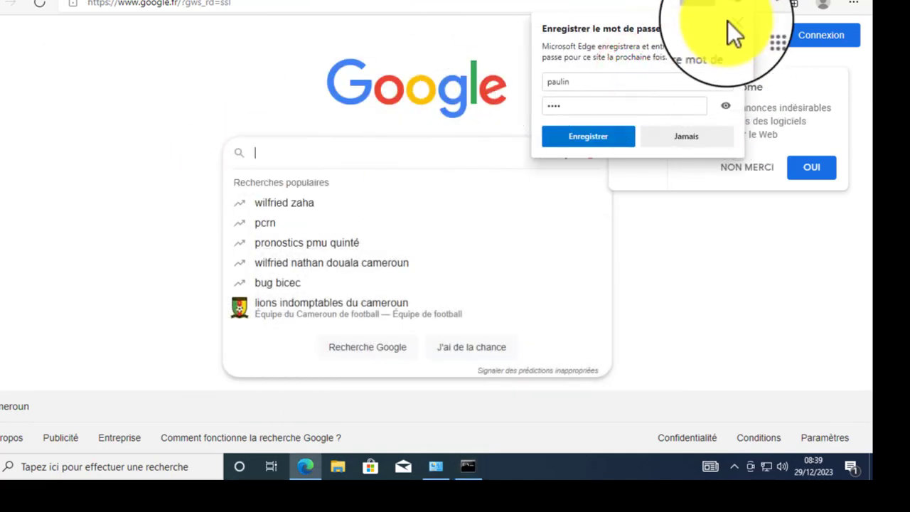
pyautogui.click(733, 22)
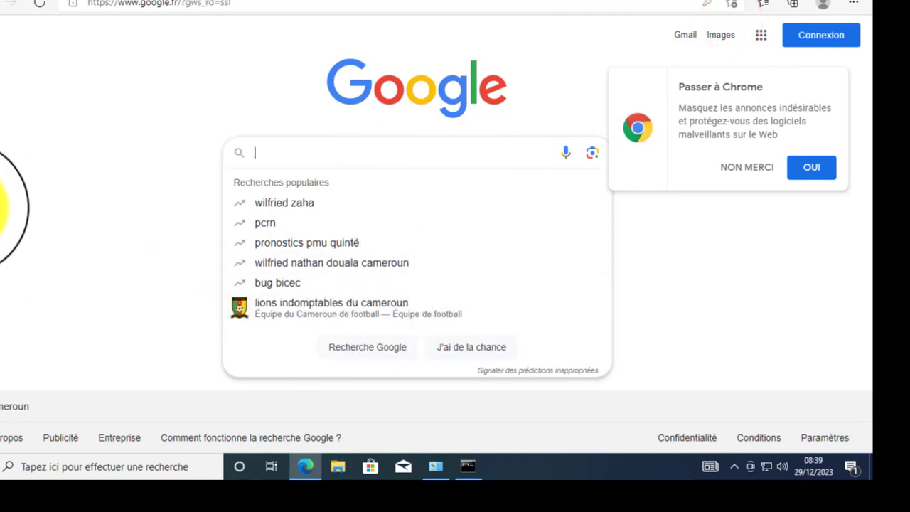
pyautogui.click(88, 242)
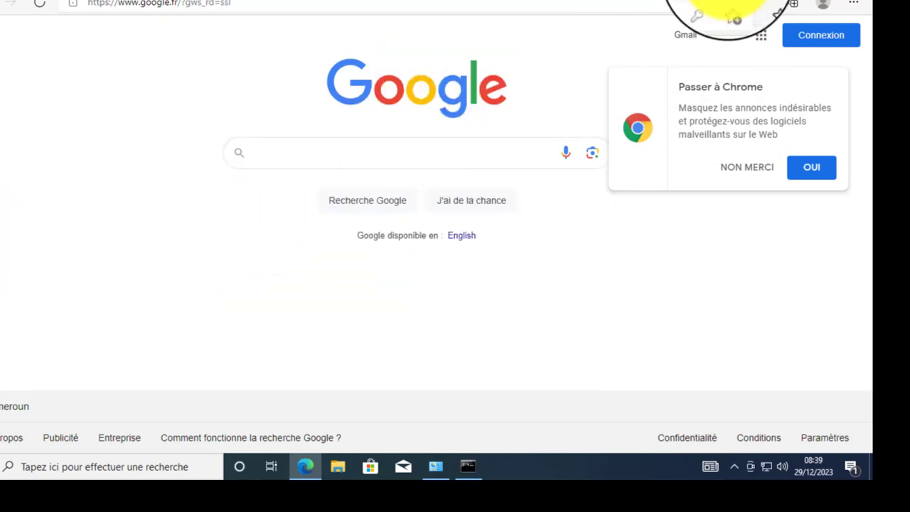
# - Switch the kali-linux VM's network adapter from VMnet11 to Custom VMnet10 and power it on
pyautogui.click(789, 4)
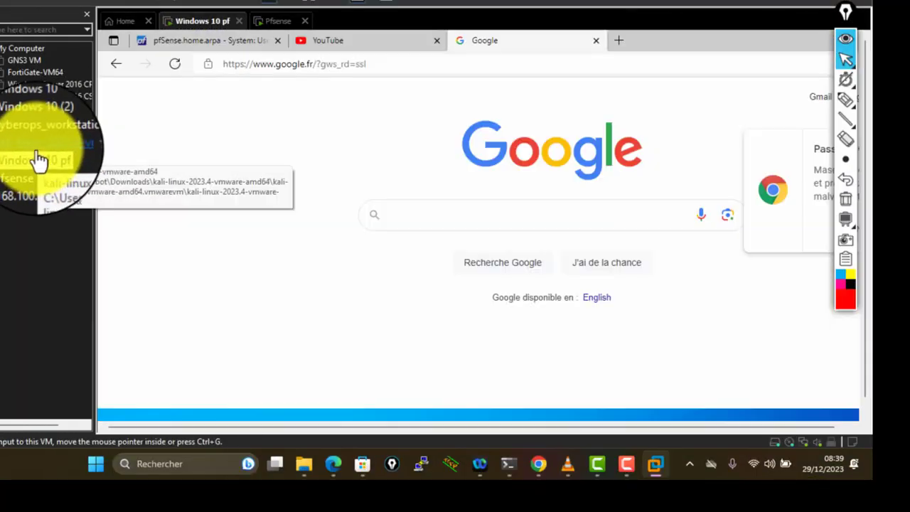
pyautogui.click(36, 144)
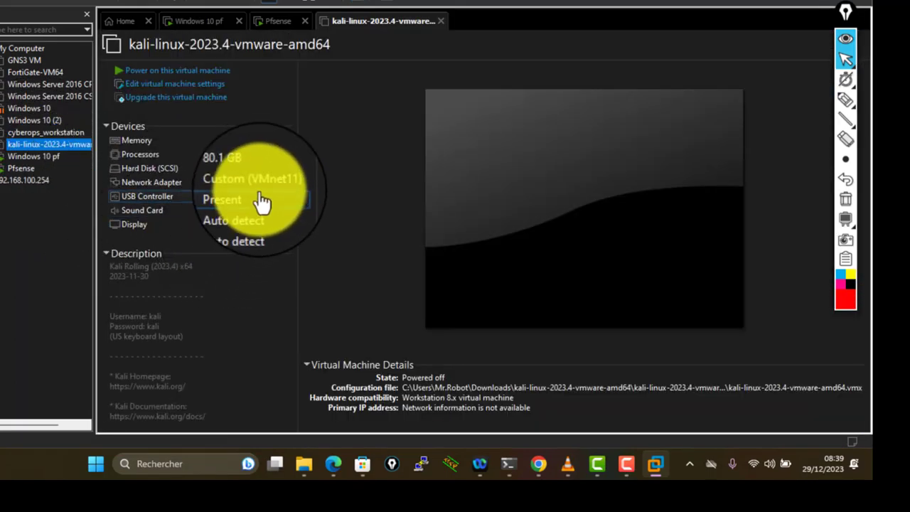
pyautogui.click(261, 186)
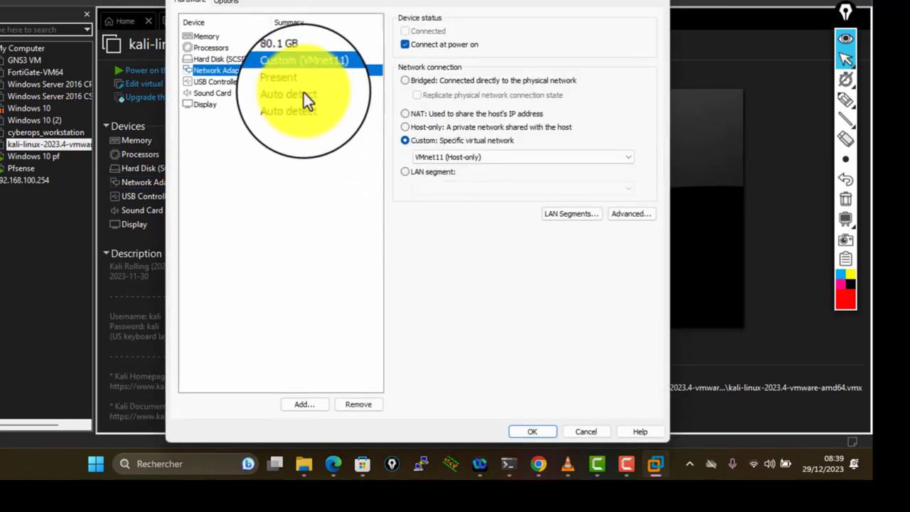
pyautogui.click(459, 156)
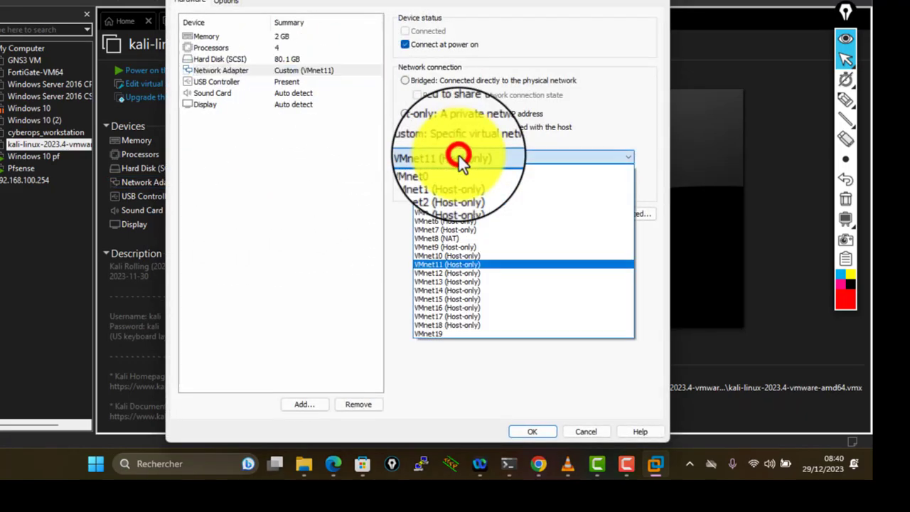
pyautogui.click(454, 256)
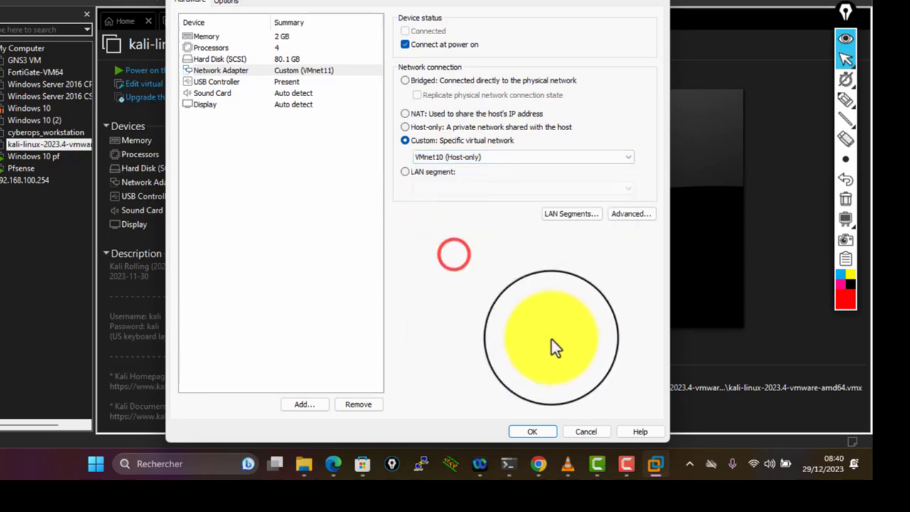
pyautogui.click(525, 432)
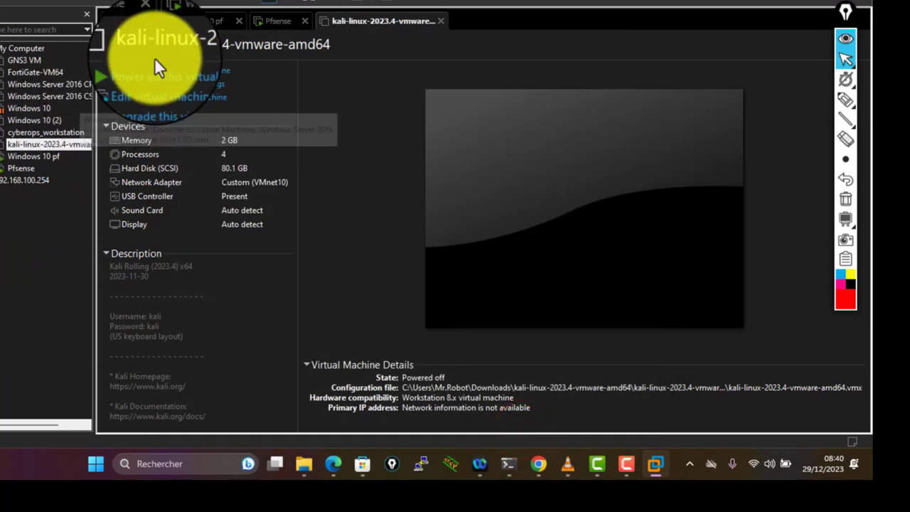
pyautogui.click(158, 74)
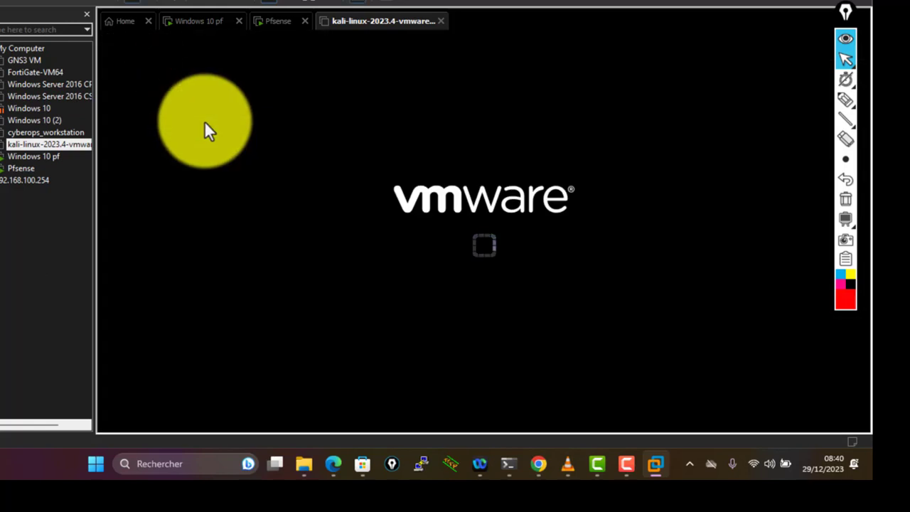
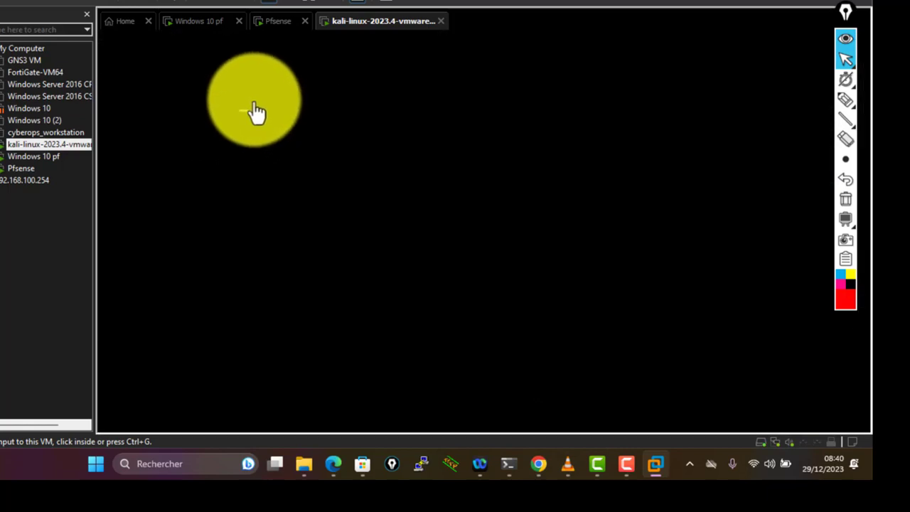
# - In the Windows 10 pf VM, decline the suggestion to switch to Chrome
pyautogui.click(30, 171)
pyautogui.click(306, 145)
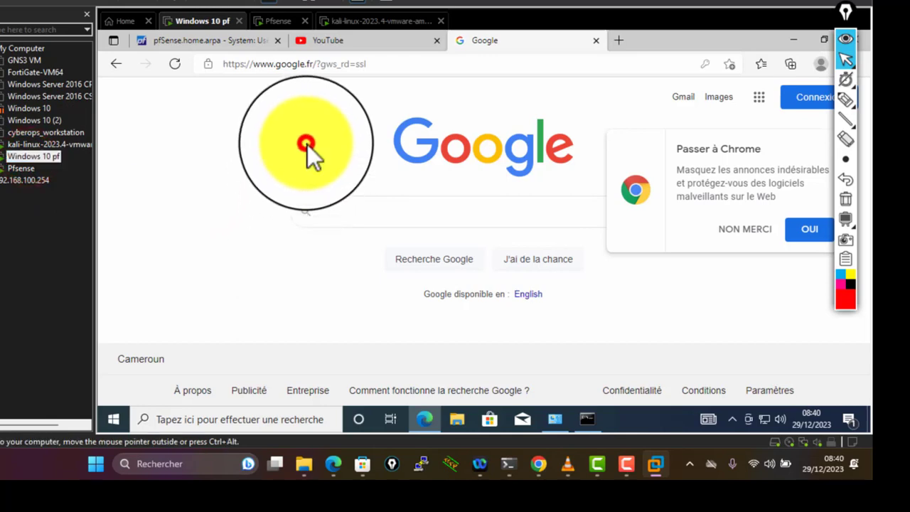
pyautogui.click(746, 228)
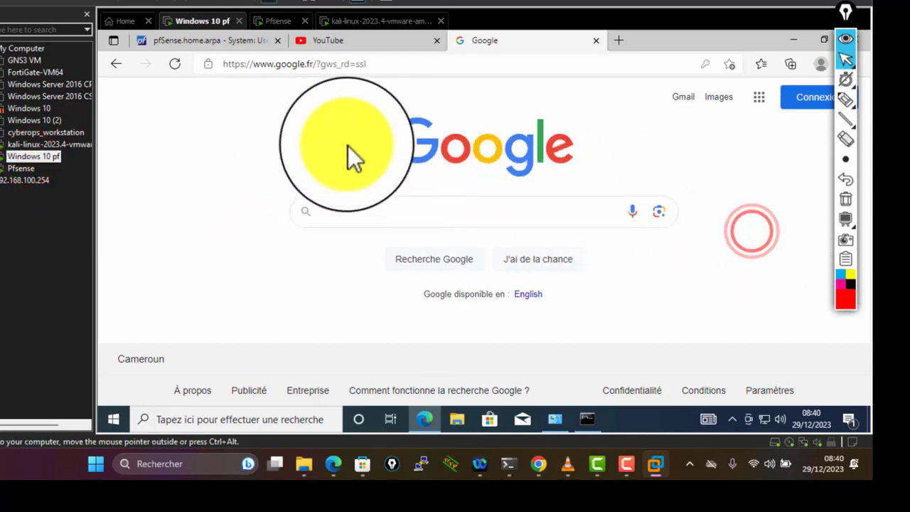
pyautogui.click(264, 130)
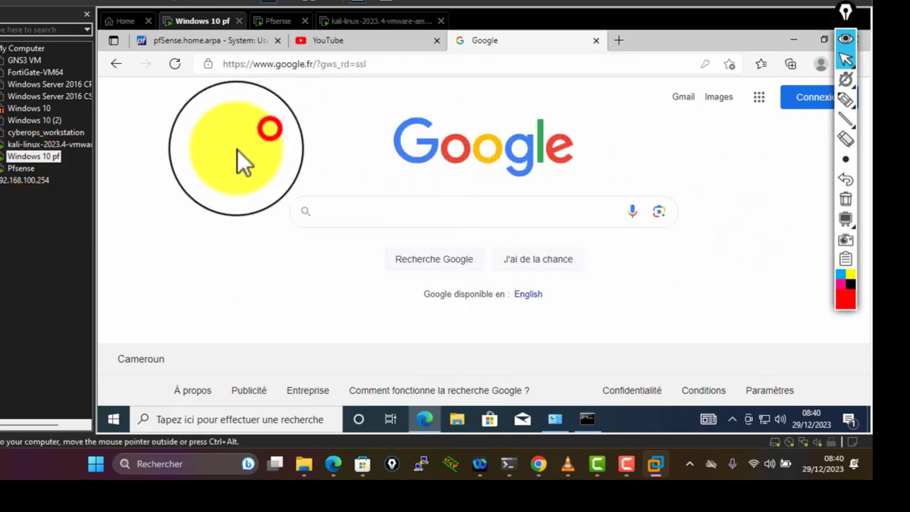
pyautogui.click(279, 126)
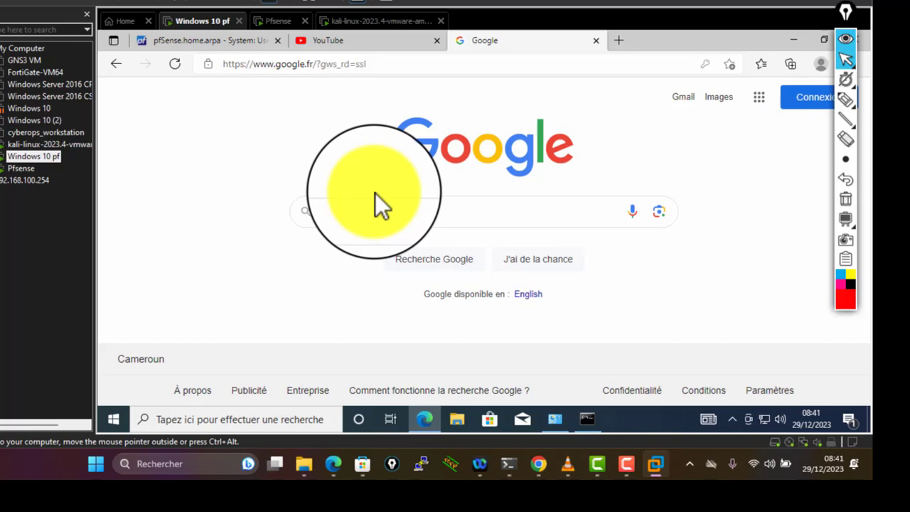
# - Return to the kali-linux VM and select the login username field
pyautogui.click(355, 21)
pyautogui.click(425, 213)
pyautogui.click(477, 193)
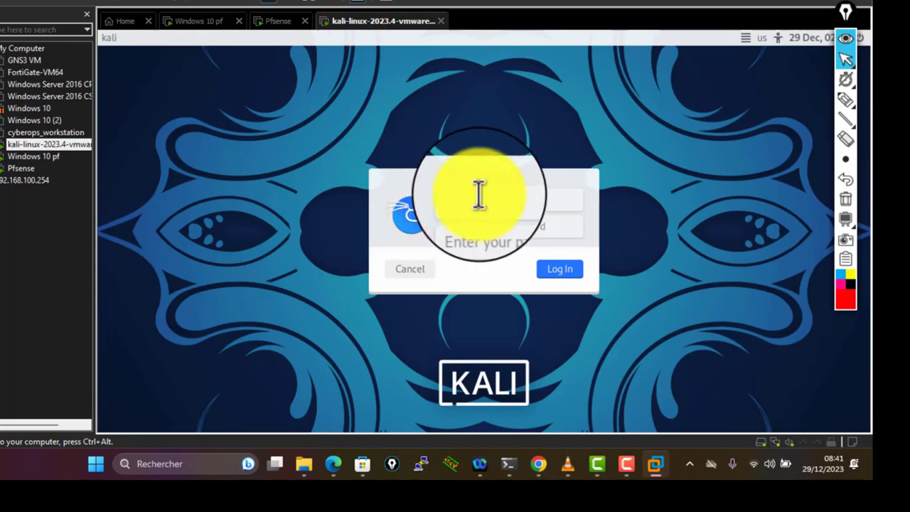
# - Log in to the Kali VM with the default account's username and password
pyautogui.write('kali')
pyautogui.press('Tab')
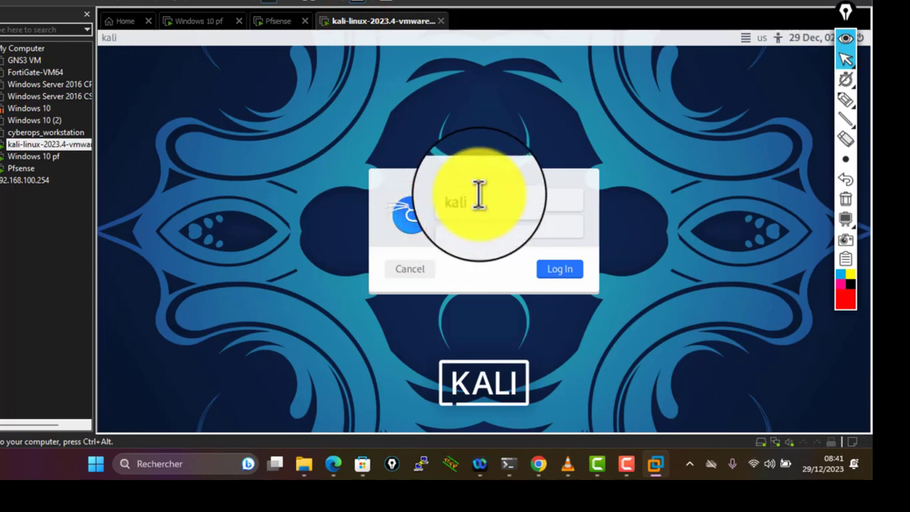
pyautogui.write('kali')
pyautogui.press('Return')
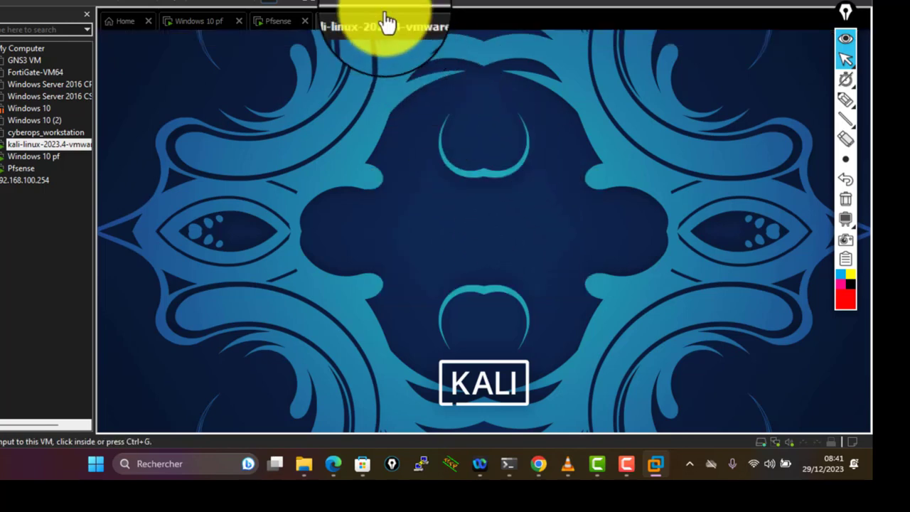
# - Show the Kali VM full screen and restore Firefox to a smaller window
pyautogui.click(313, 6)
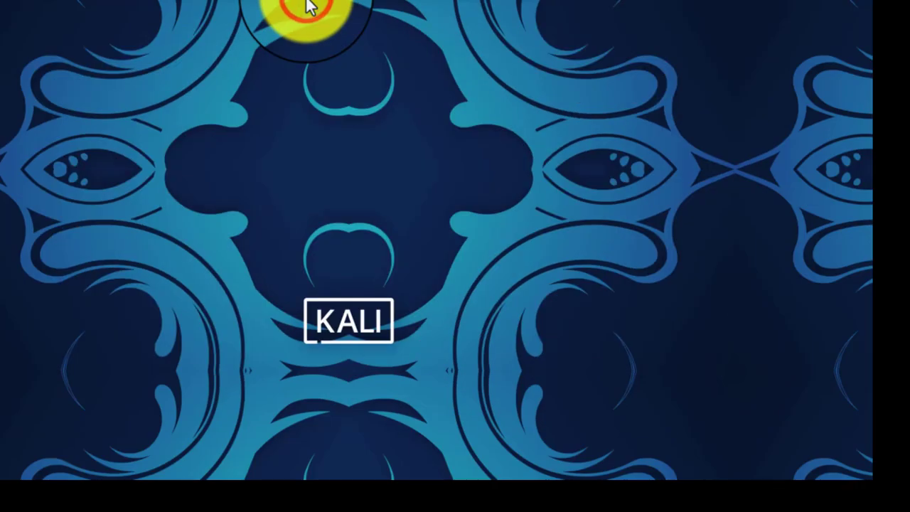
pyautogui.click(269, 160)
pyautogui.click(227, 170)
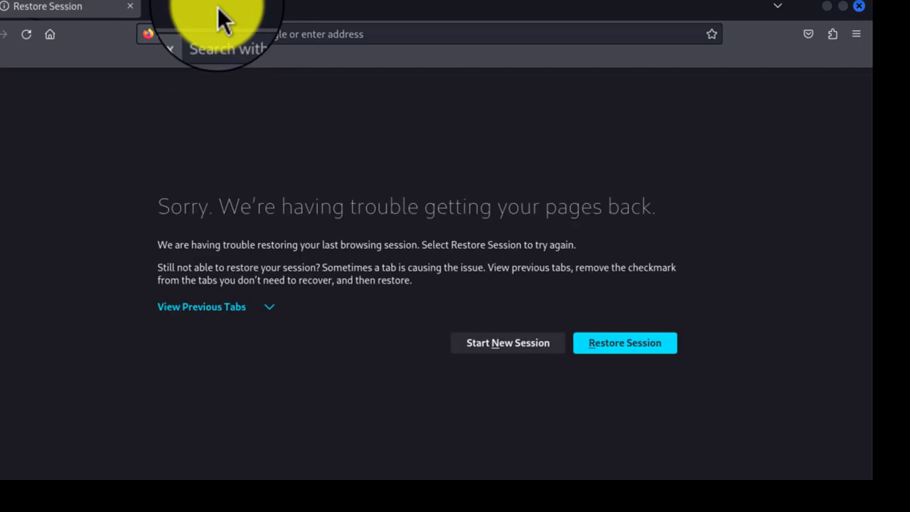
pyautogui.doubleClick(223, 22)
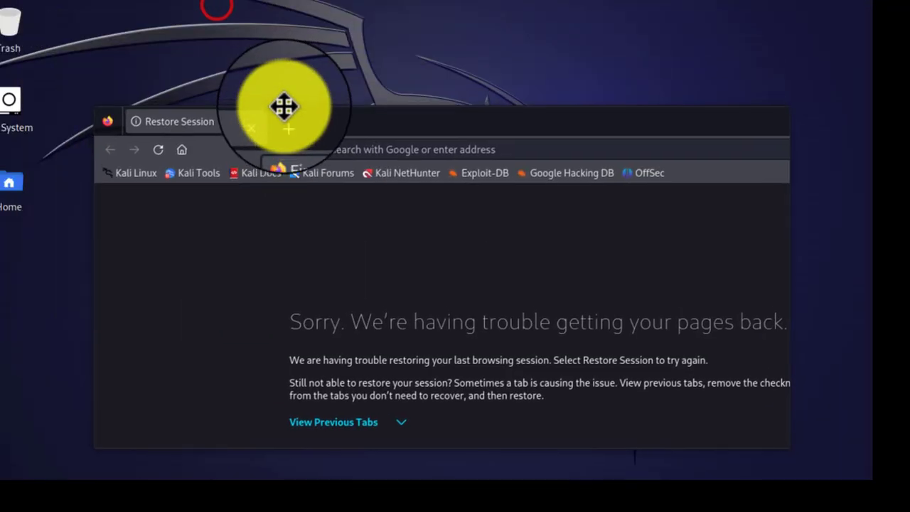
pyautogui.click(100, 10)
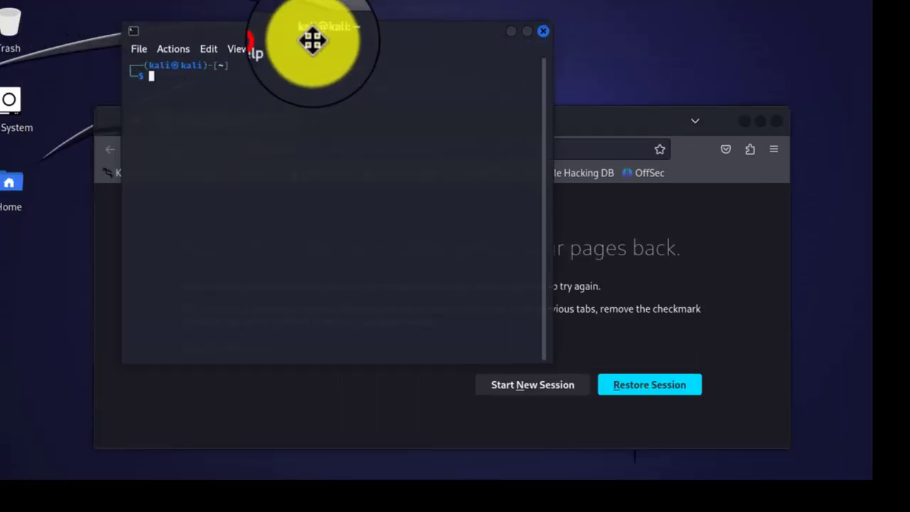
# - Run ifconfig and confirm eth0 has the address 192.168.10.102
pyautogui.write('if')
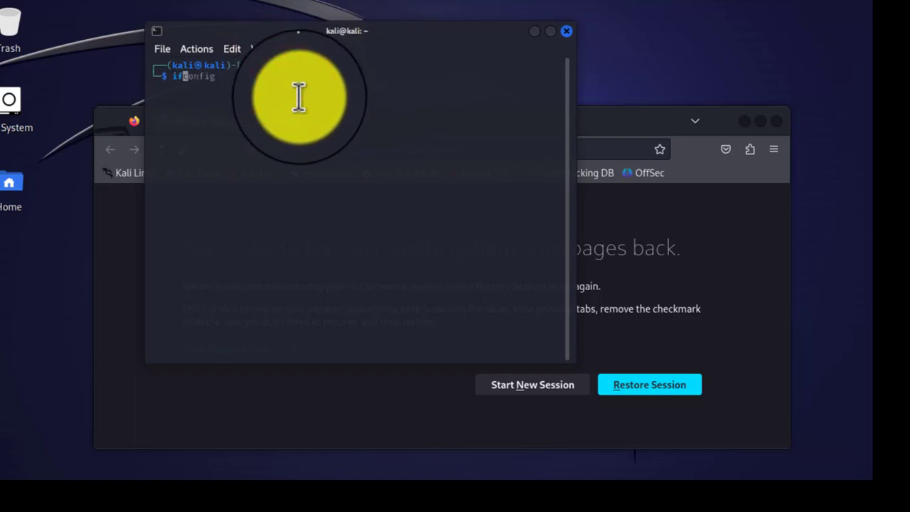
pyautogui.press('Right')
pyautogui.press('Return')
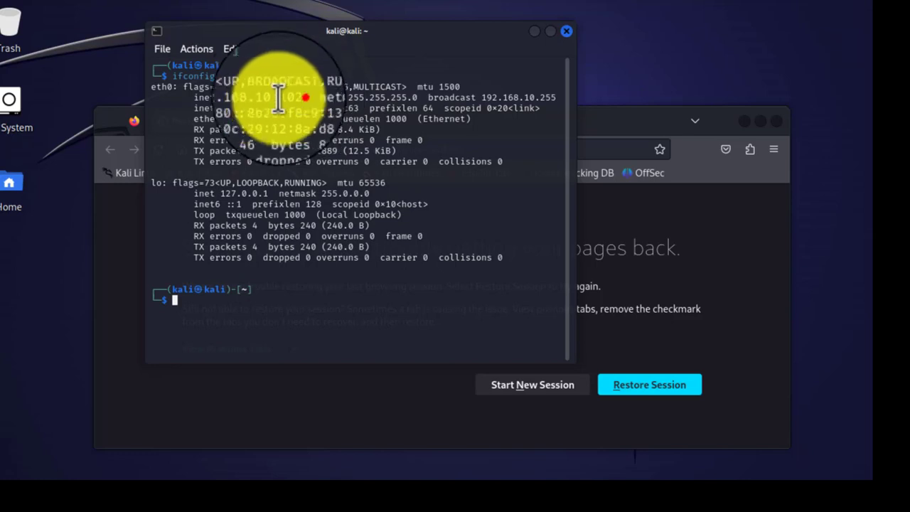
pyautogui.moveTo(278, 99); pyautogui.dragTo(205, 97)
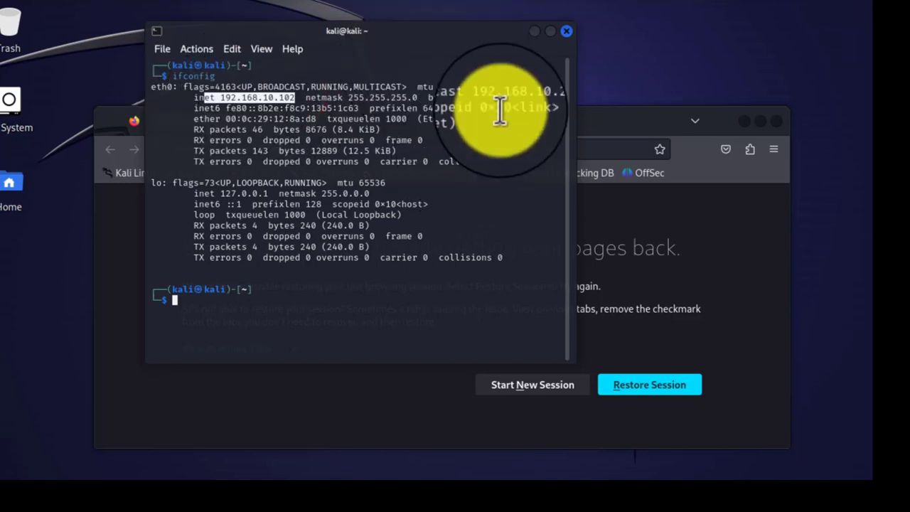
pyautogui.click(240, 307)
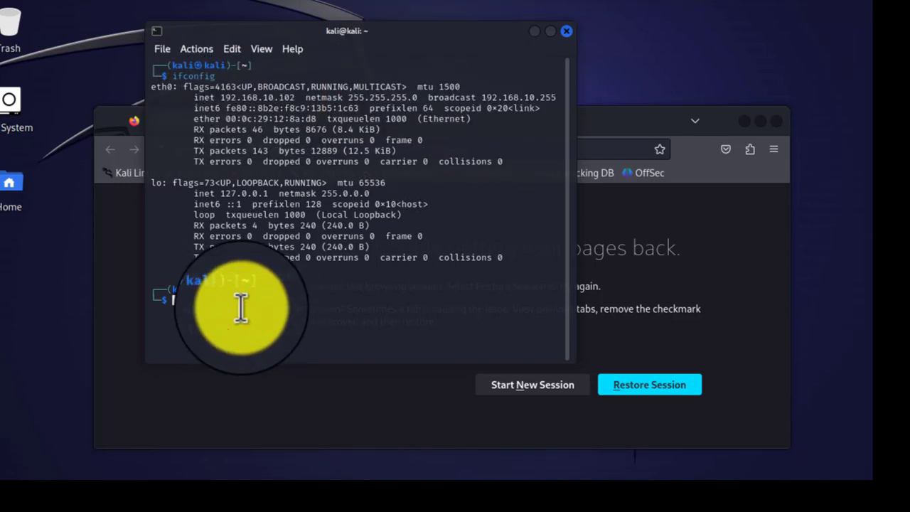
# - Ping google.fr, note that no replies come back, then bring Firefox forward
pyautogui.write('1')
pyautogui.press('BackSpace')
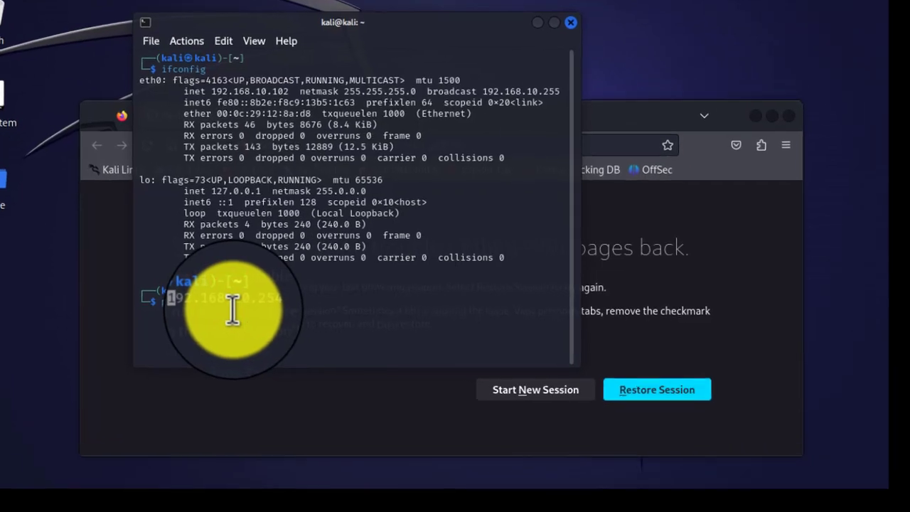
pyautogui.write('goog')
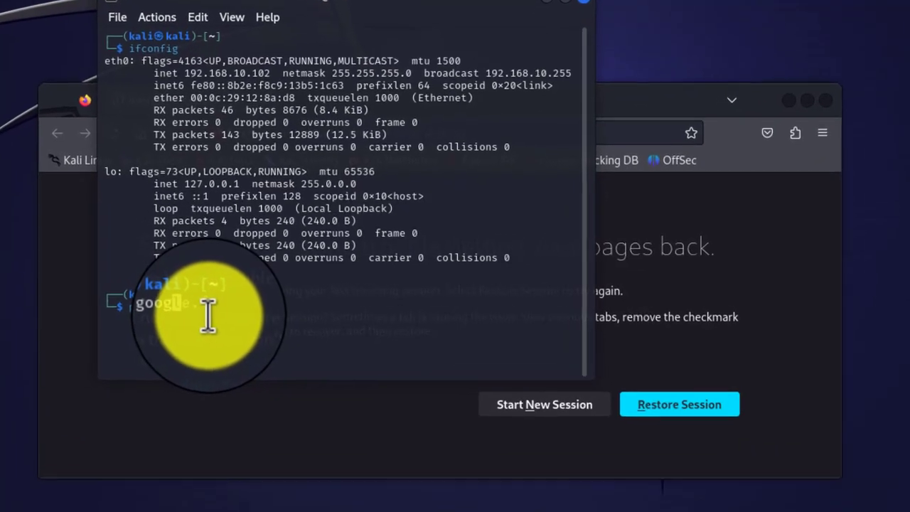
pyautogui.write('le.')
pyautogui.press('Return')
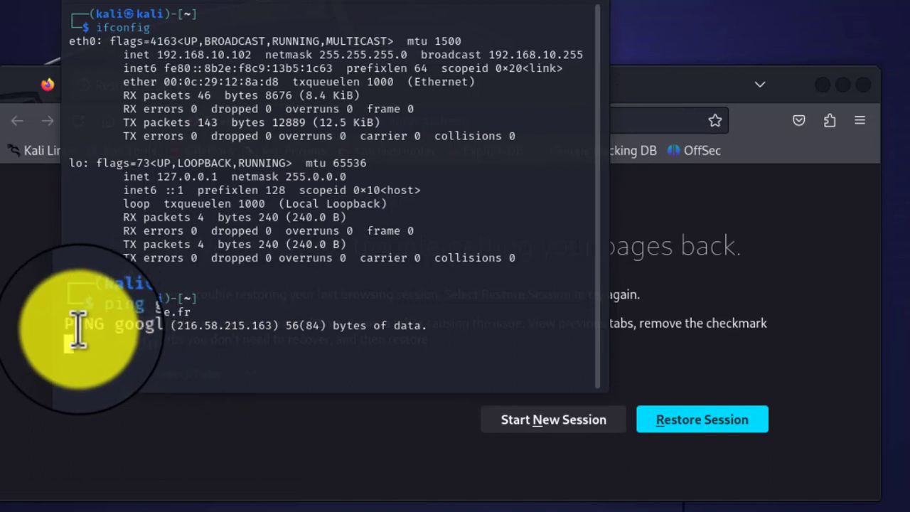
pyautogui.moveTo(71, 328); pyautogui.dragTo(434, 332)
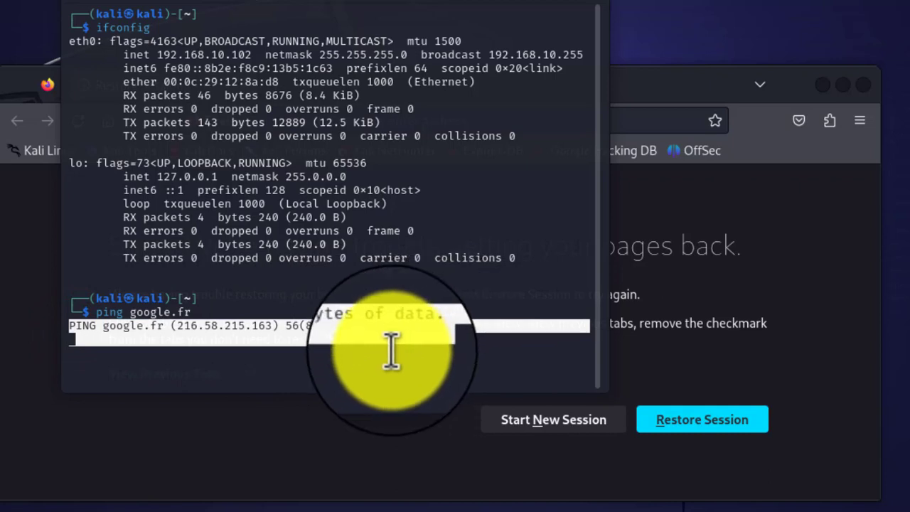
pyautogui.click(259, 333)
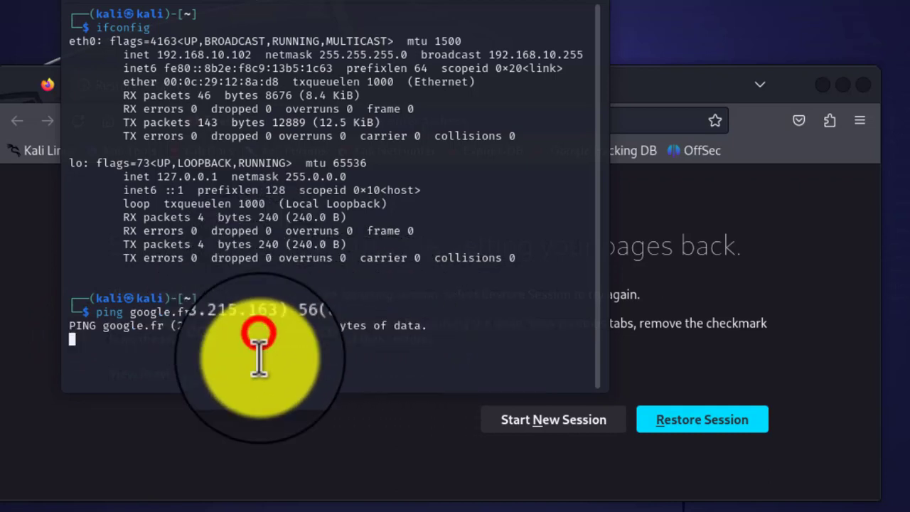
pyautogui.moveTo(441, 328); pyautogui.dragTo(164, 343)
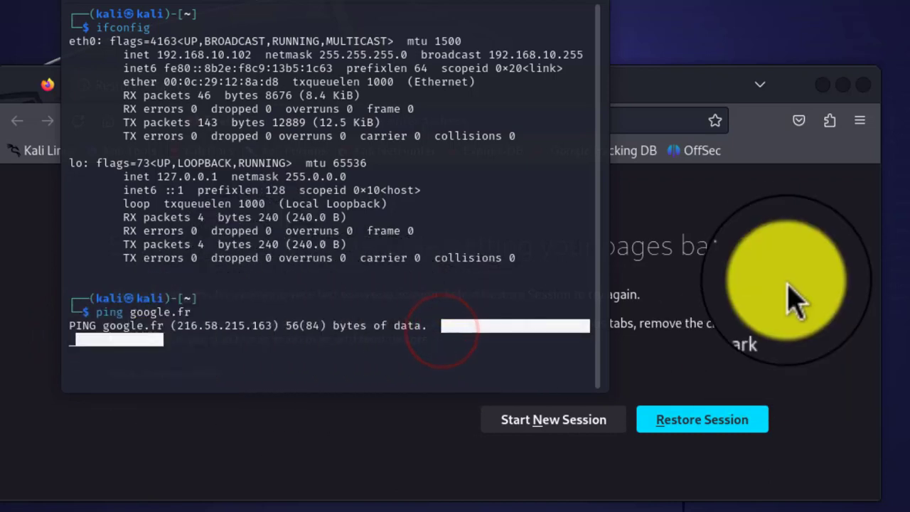
pyautogui.click(788, 269)
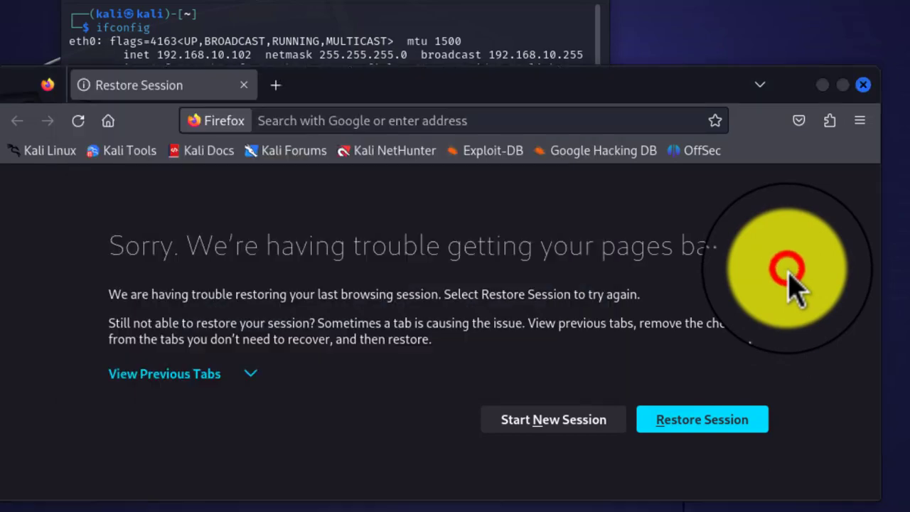
# - Open a Firefox private window and enter google.fr in its address bar
pyautogui.click(271, 84)
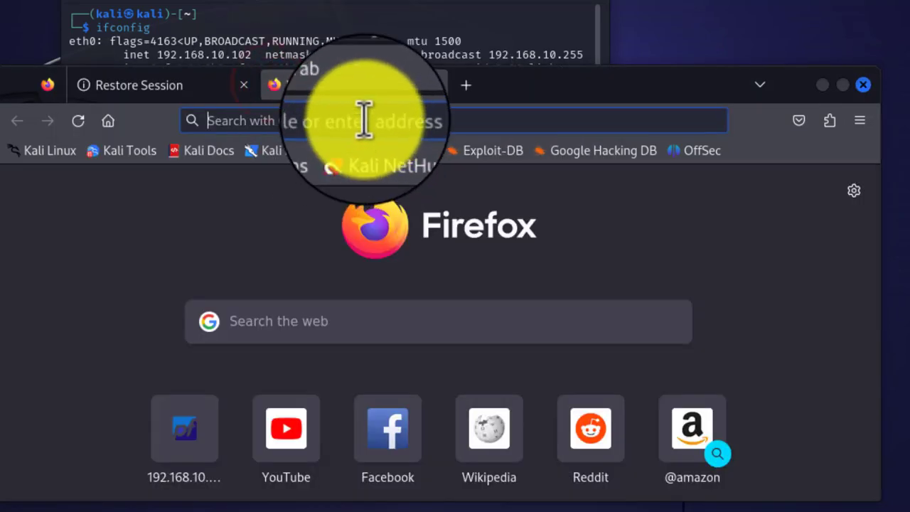
pyautogui.click(364, 121)
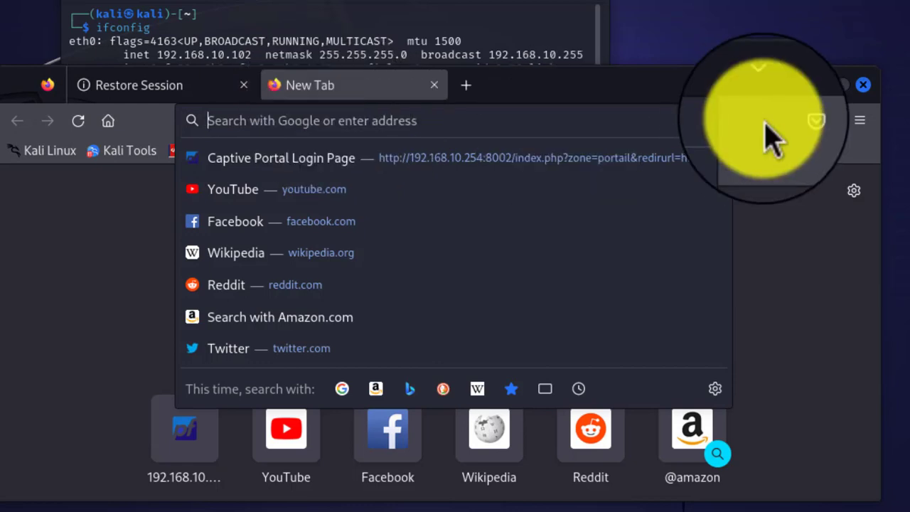
pyautogui.click(860, 120)
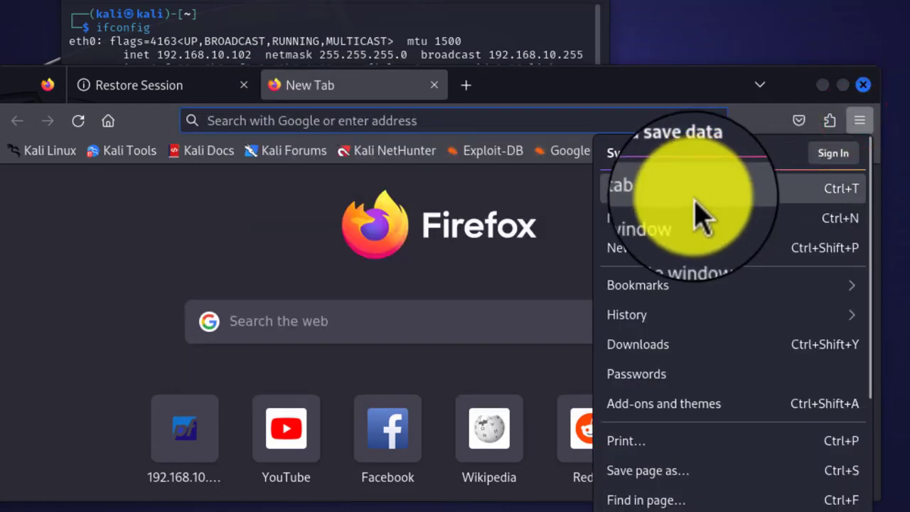
pyautogui.click(667, 247)
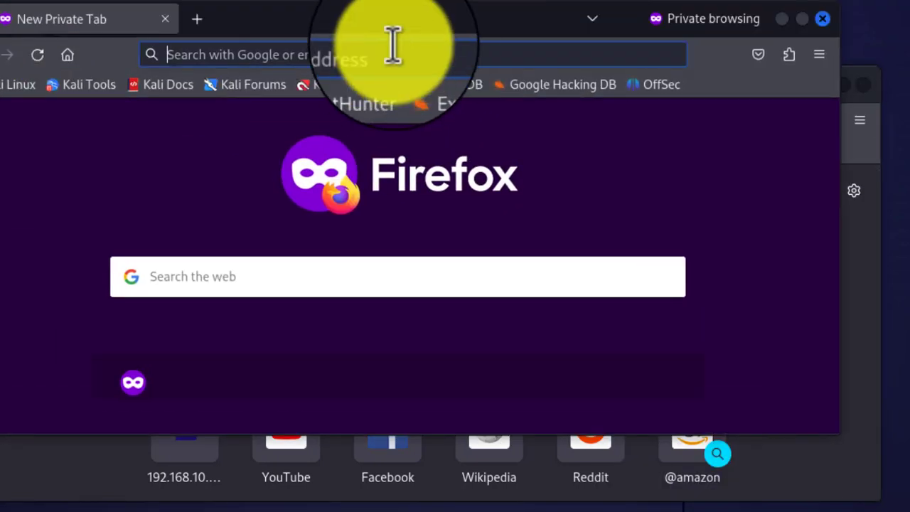
pyautogui.click(392, 55)
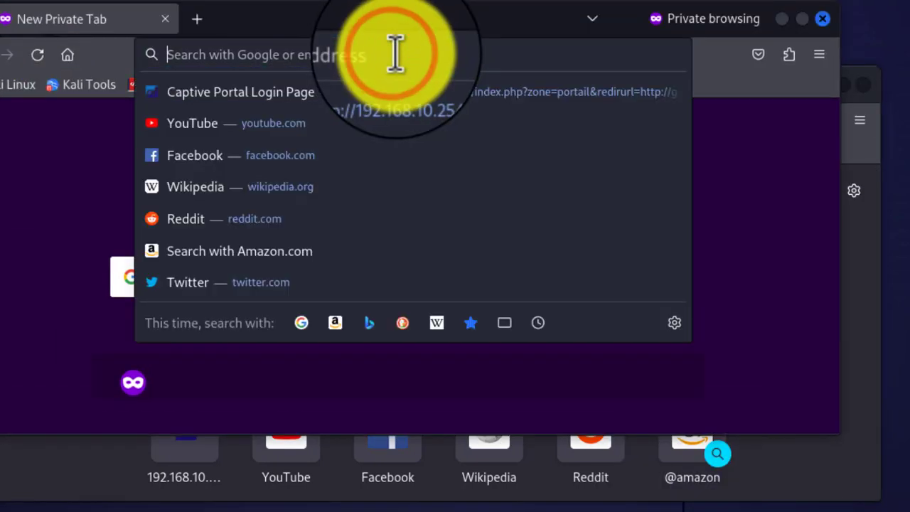
pyautogui.write('google.fr')
pyautogui.press('Escape')
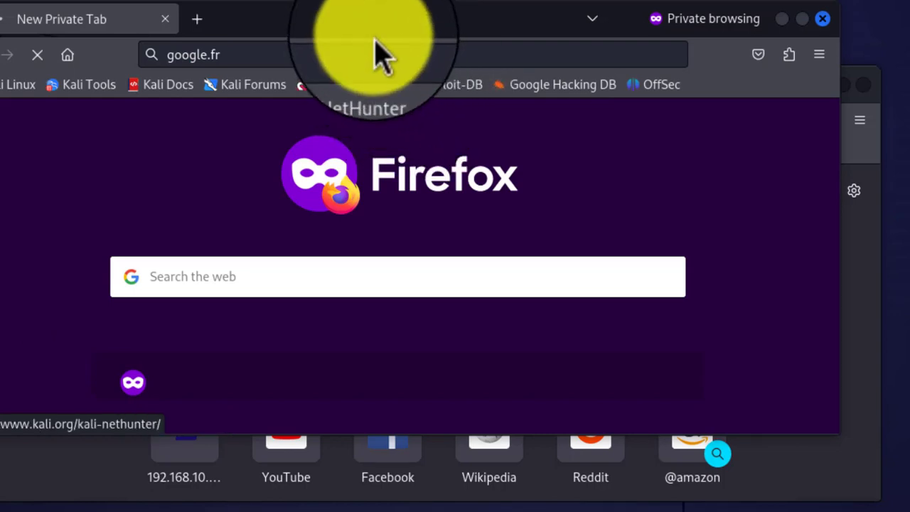
# - Maximize Firefox on the captive portal page at 192.168.10.254:8002 and try its User and Password fields
pyautogui.rightClick(371, 27)
pyautogui.click(345, 26)
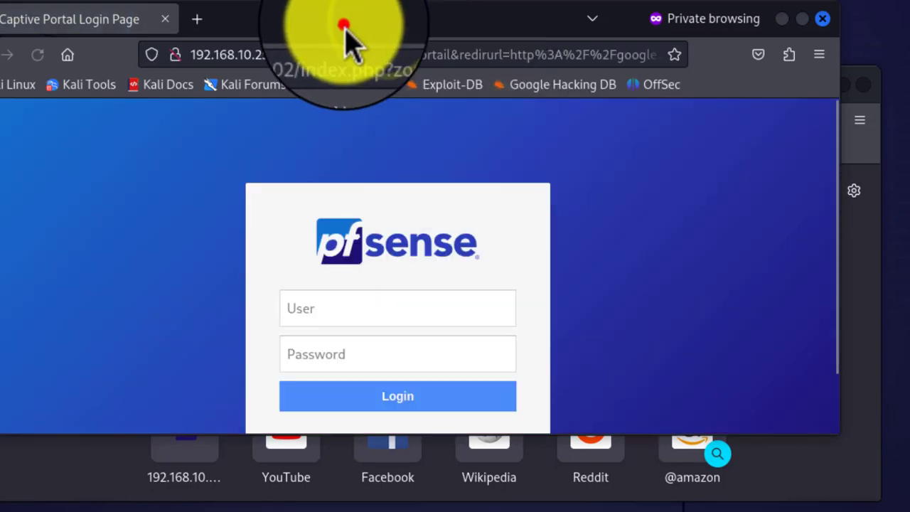
pyautogui.doubleClick(388, 25)
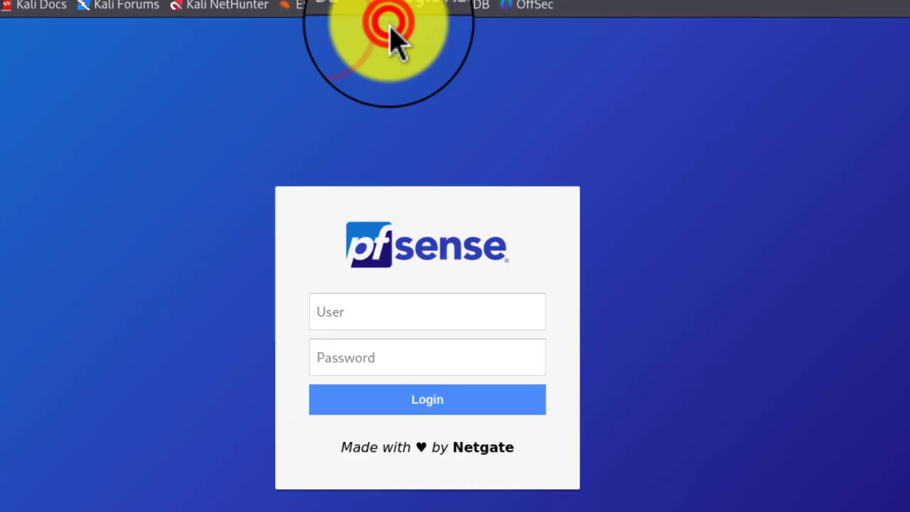
pyautogui.click(407, 291)
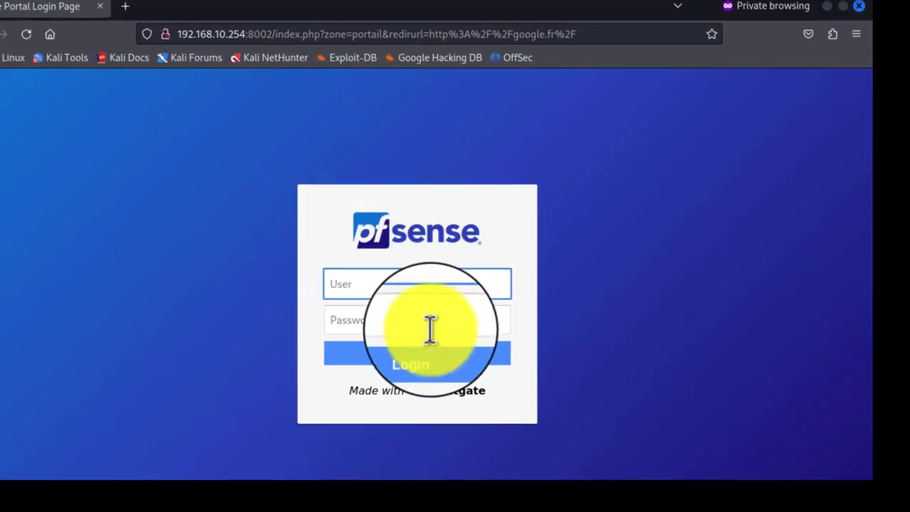
pyautogui.click(424, 324)
pyautogui.click(411, 283)
pyautogui.click(400, 320)
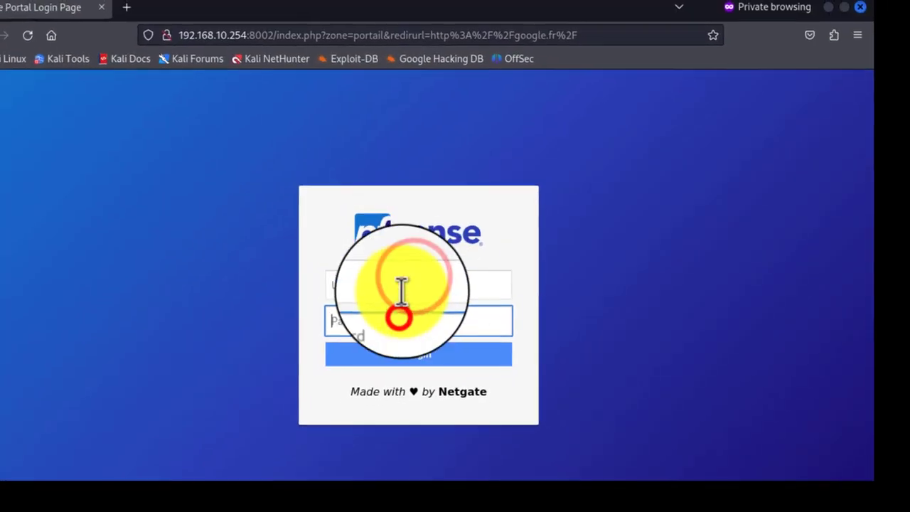
pyautogui.click(403, 285)
pyautogui.click(426, 346)
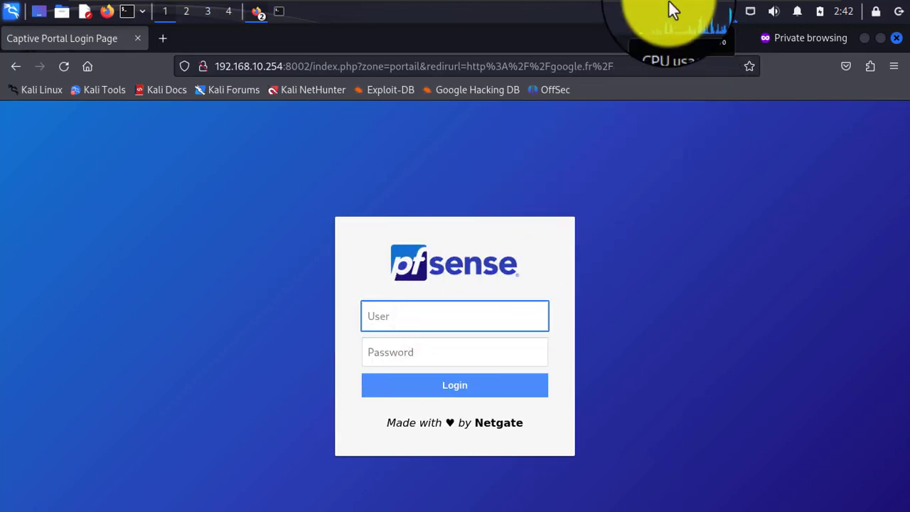
pyautogui.moveTo(672, 2)
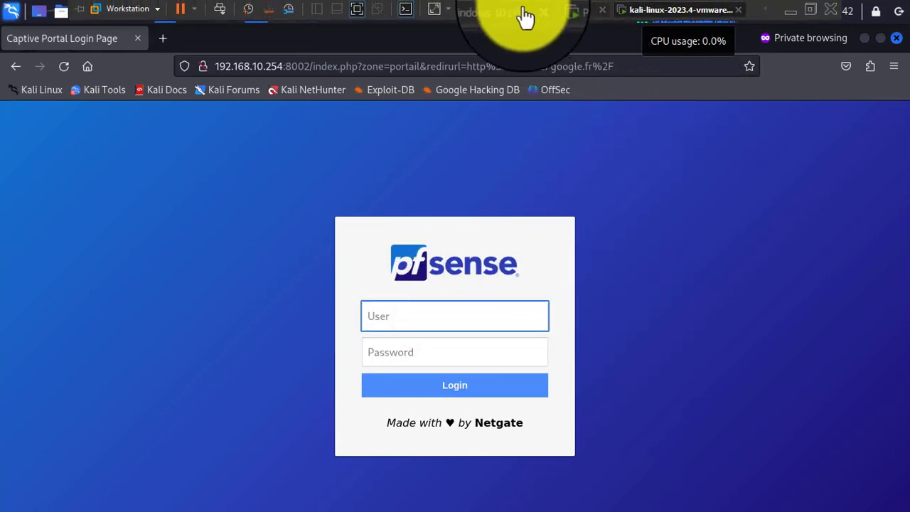
pyautogui.click(505, 12)
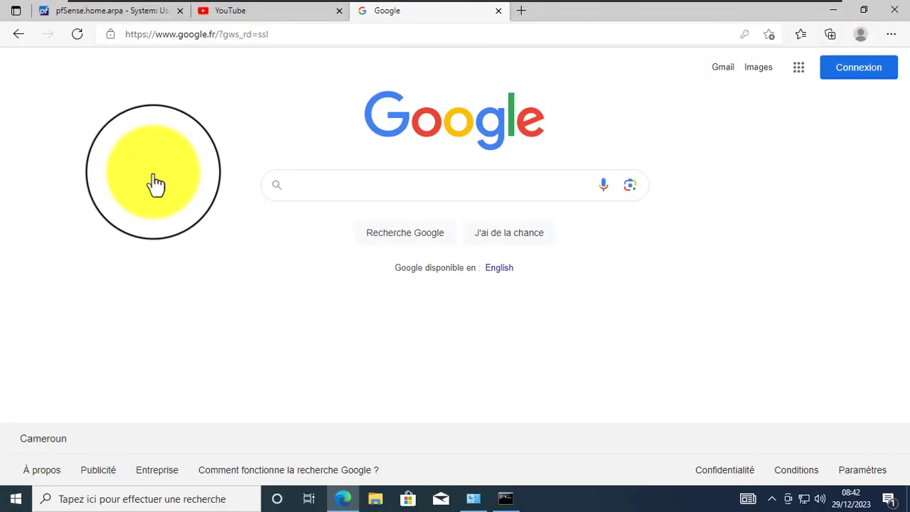
# - Search Google Images for 'istc' and open the second logo's preview and its context menu
pyautogui.click(153, 174)
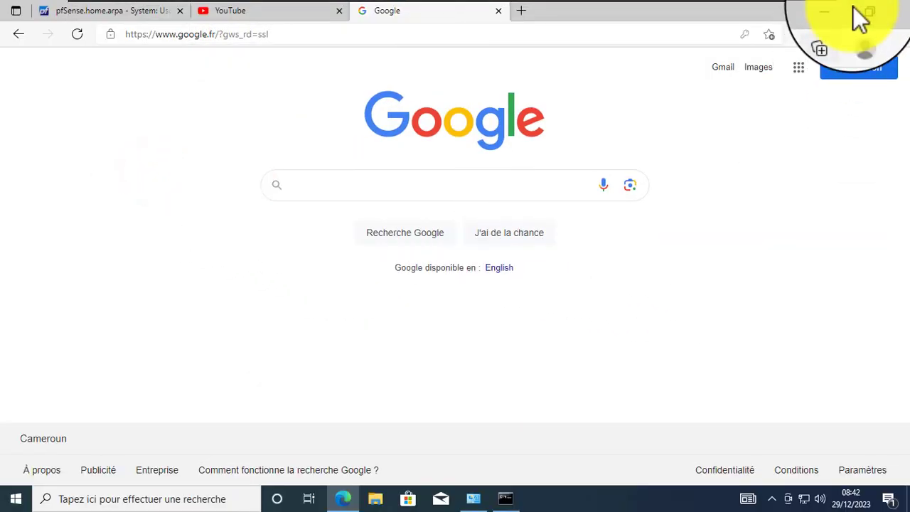
pyautogui.click(327, 187)
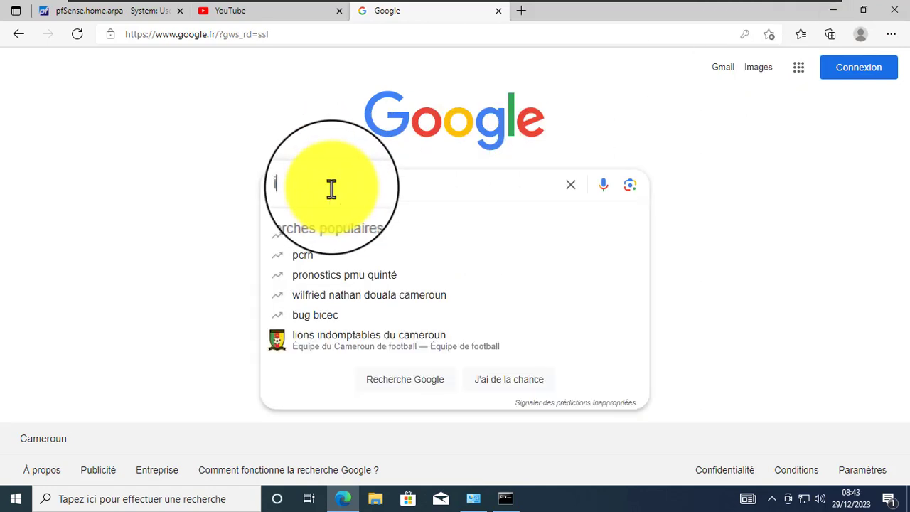
pyautogui.write('isare')
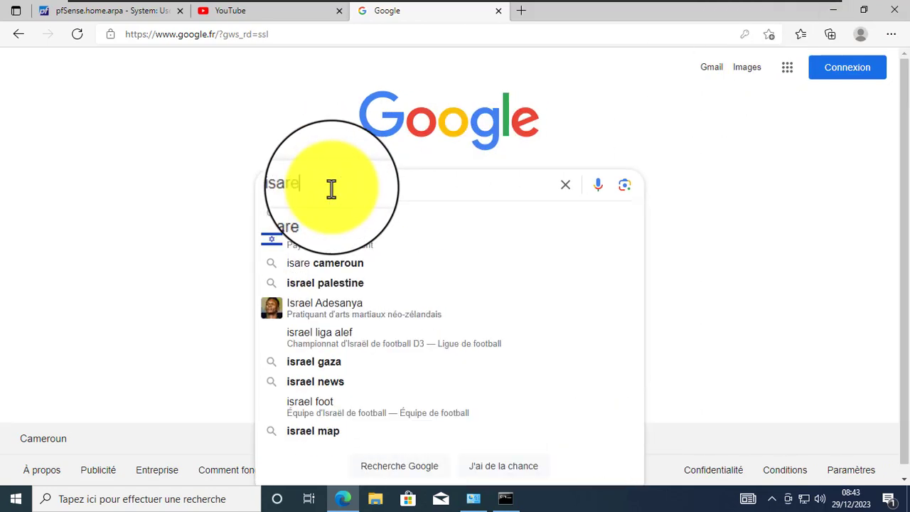
pyautogui.press('BackSpace')
pyautogui.press('BackSpace')
pyautogui.press('BackSpace')
pyautogui.press('BackSpace')
pyautogui.press('BackSpace')
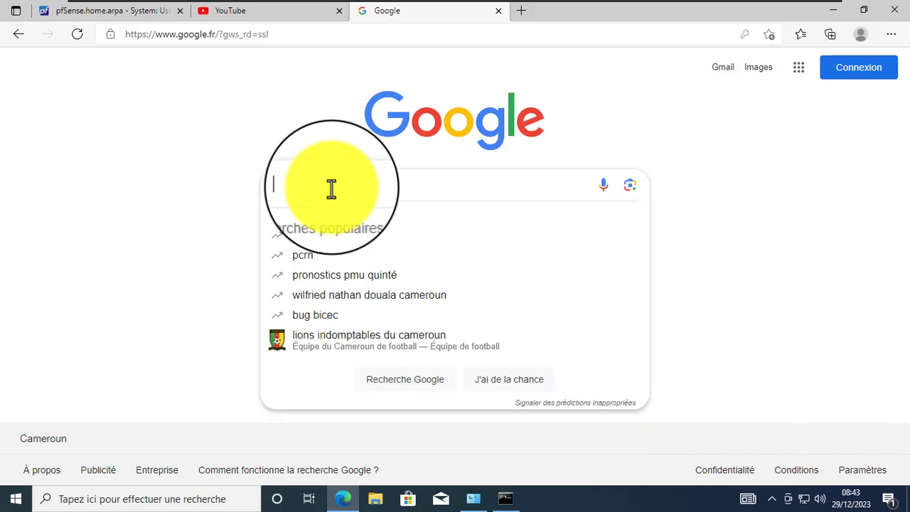
pyautogui.write('istc')
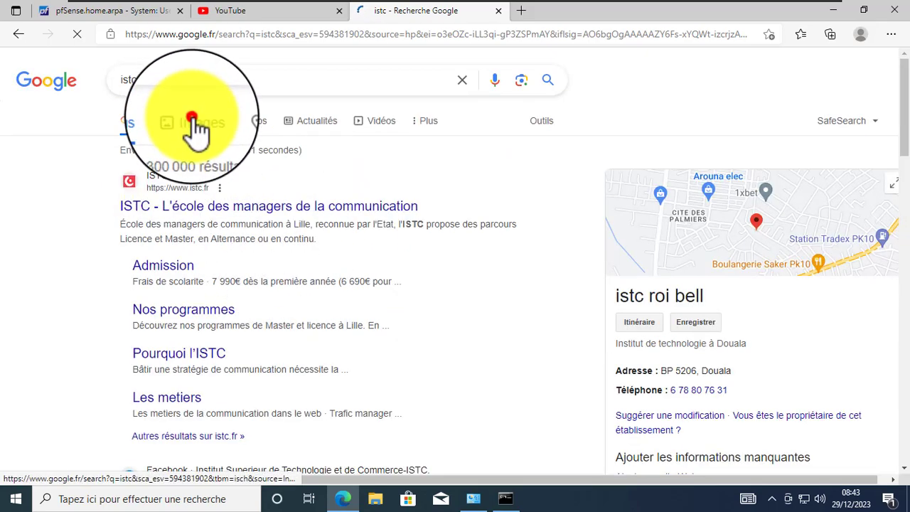
pyautogui.click(192, 119)
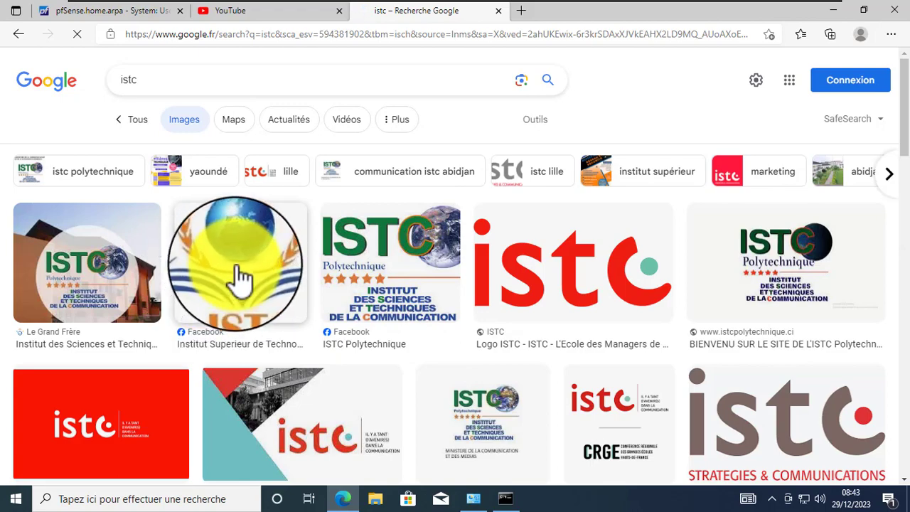
pyautogui.click(238, 271)
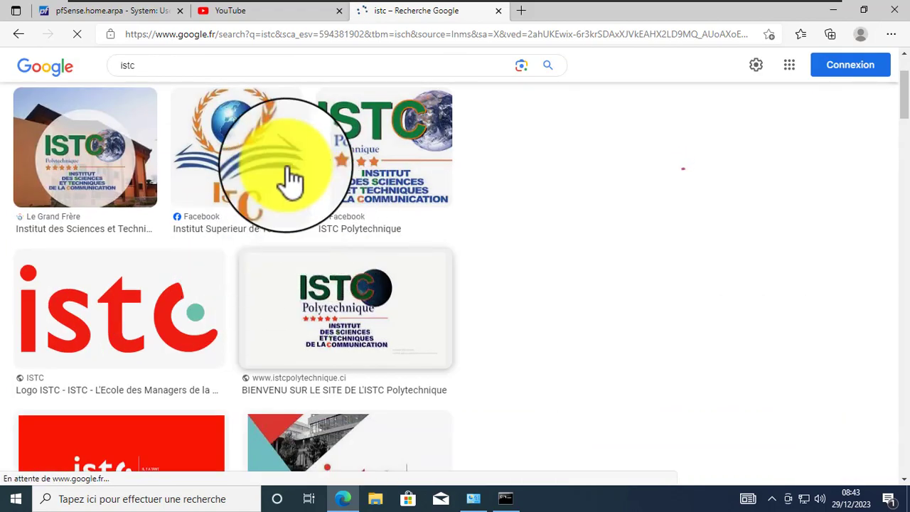
pyautogui.rightClick(237, 136)
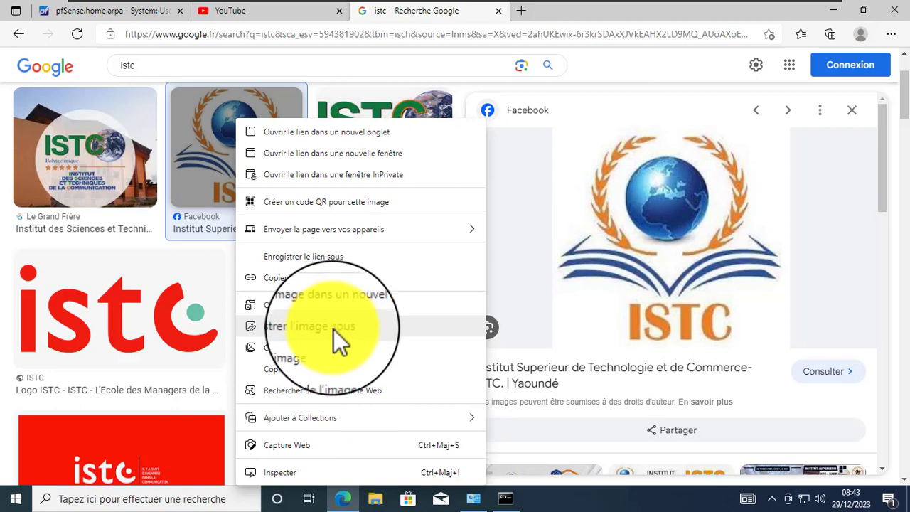
# - Save the ISTC logo to Downloads, preview the first 'isare aca' logo result, then minimize Edge
pyautogui.click(333, 329)
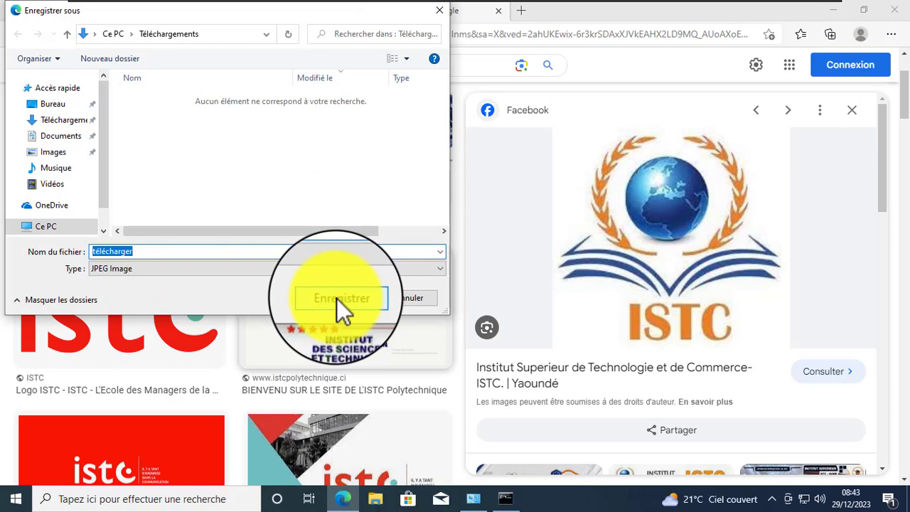
pyautogui.click(336, 298)
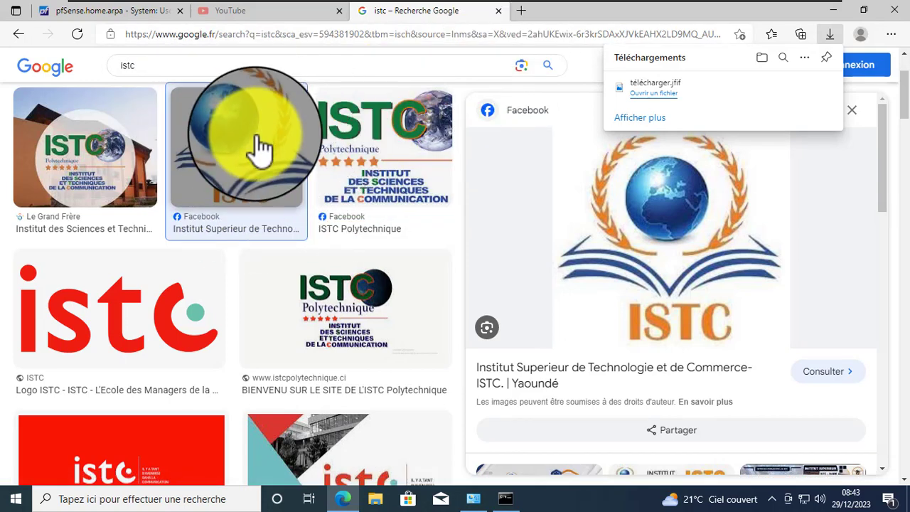
pyautogui.click(186, 64)
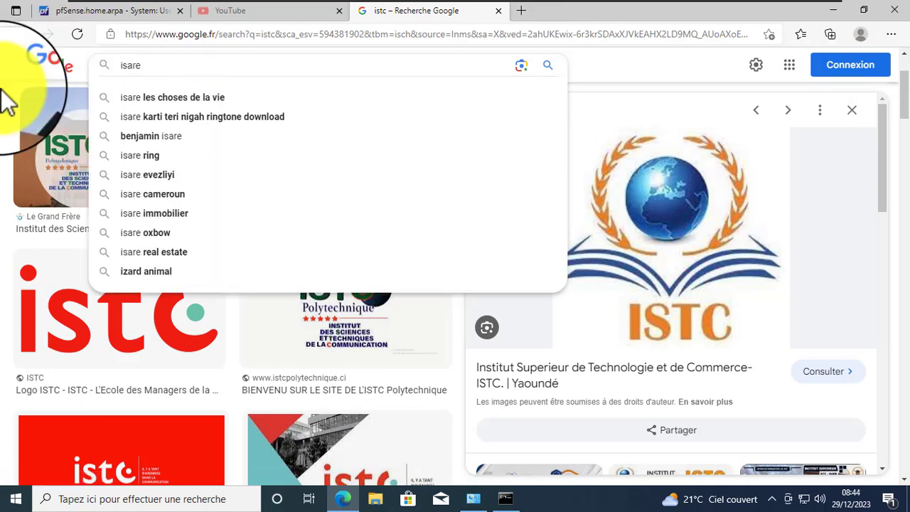
pyautogui.write('isare academi')
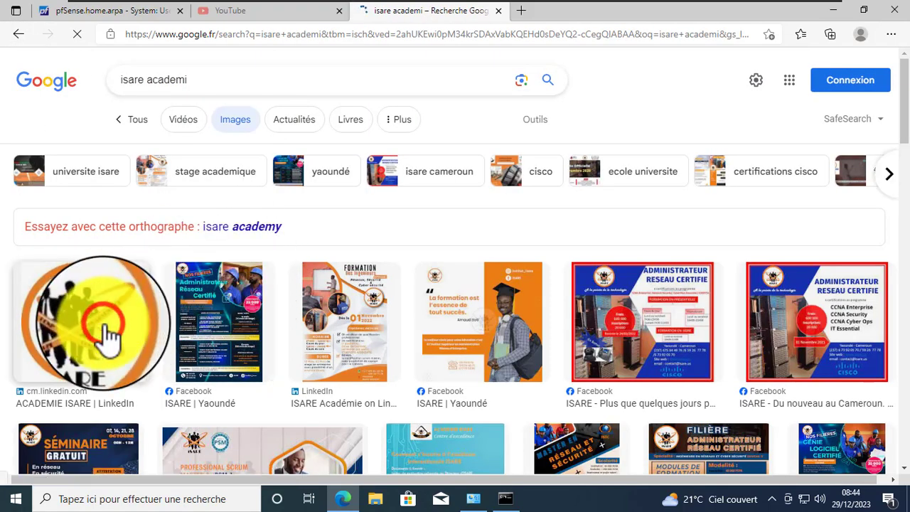
pyautogui.click(107, 334)
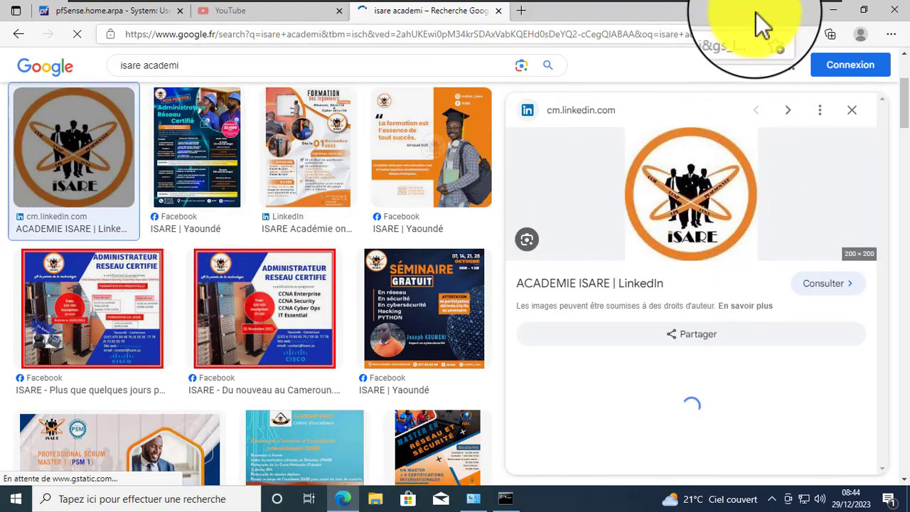
pyautogui.click(833, 11)
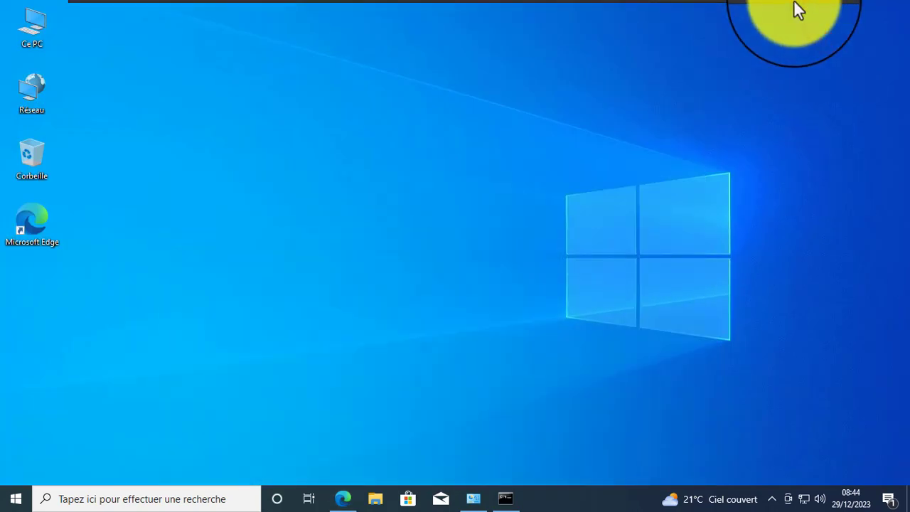
# - Restore the VMware window and browse File Explorer to D:\Images\4K
pyautogui.click(809, 9)
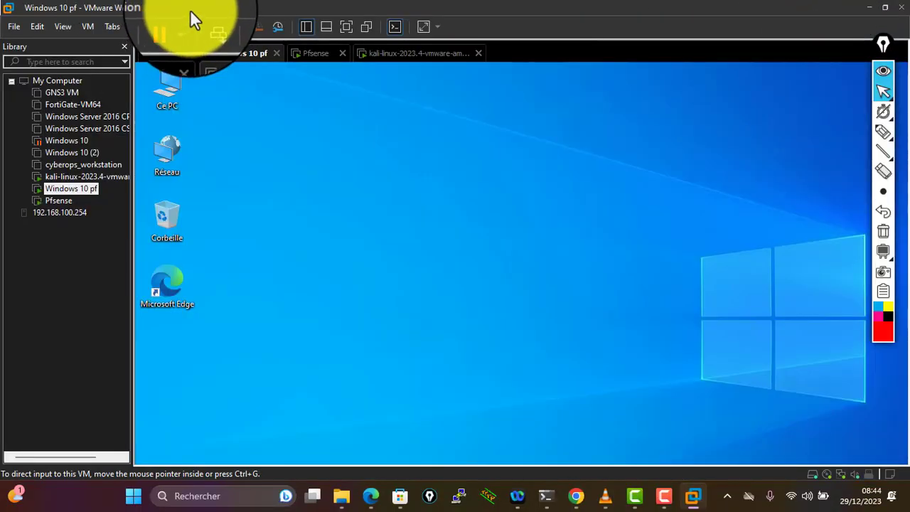
pyautogui.doubleClick(190, 9)
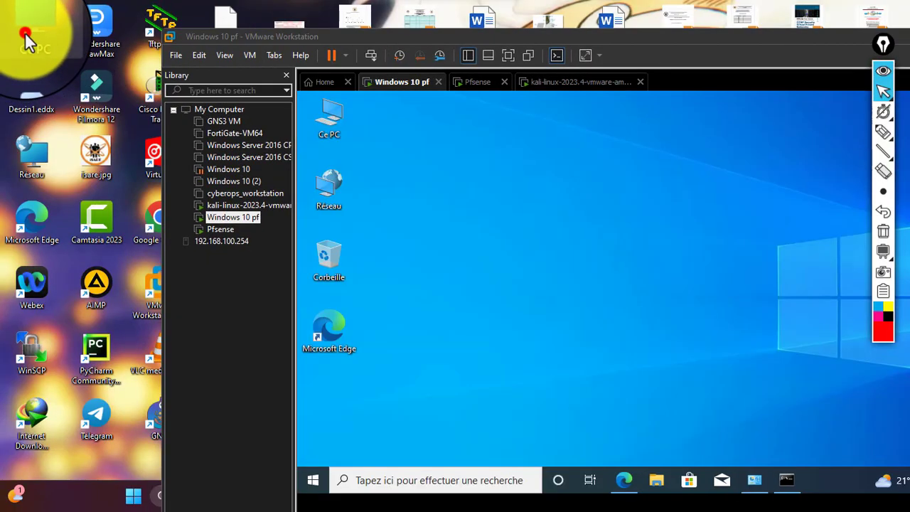
pyautogui.doubleClick(25, 37)
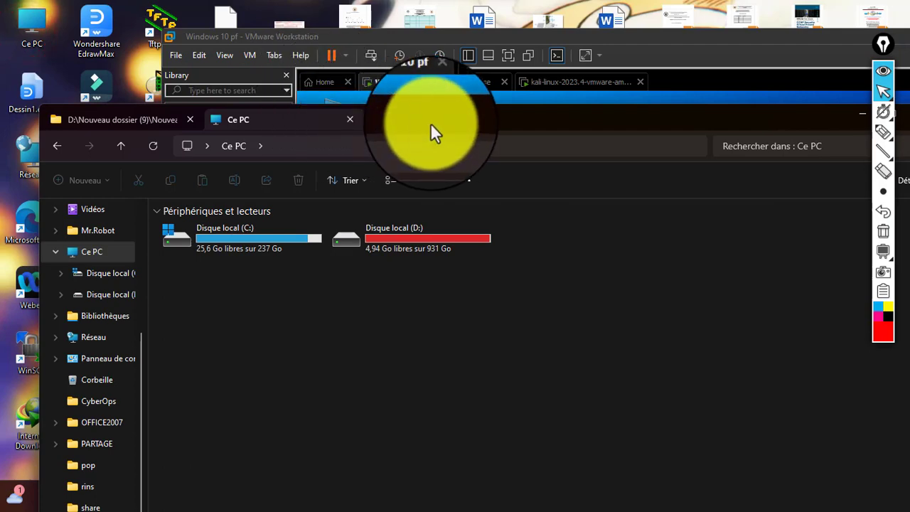
pyautogui.moveTo(431, 125); pyautogui.dragTo(315, 108)
pyautogui.doubleClick(298, 213)
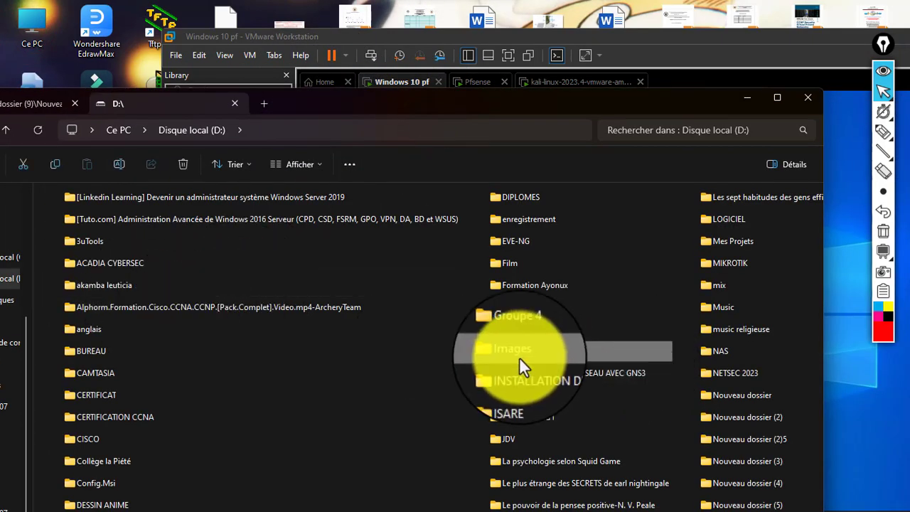
pyautogui.doubleClick(519, 355)
pyautogui.click(49, 217)
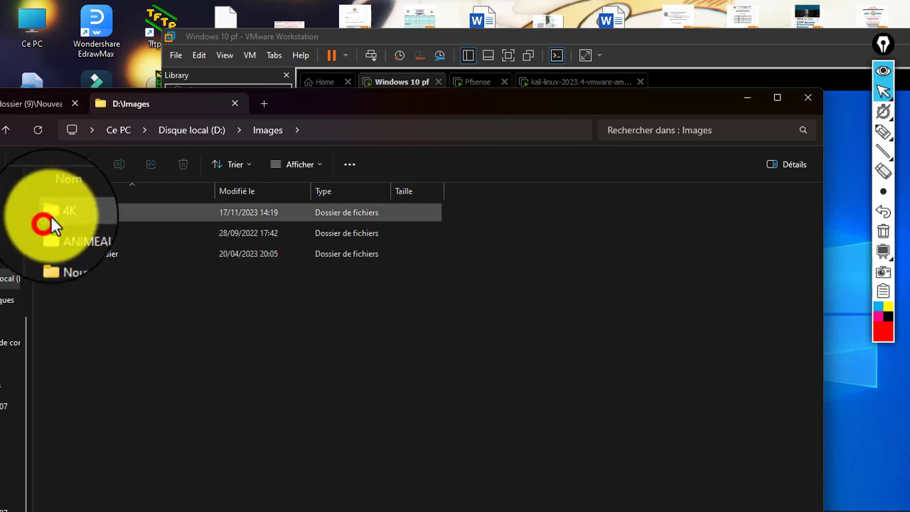
pyautogui.doubleClick(51, 219)
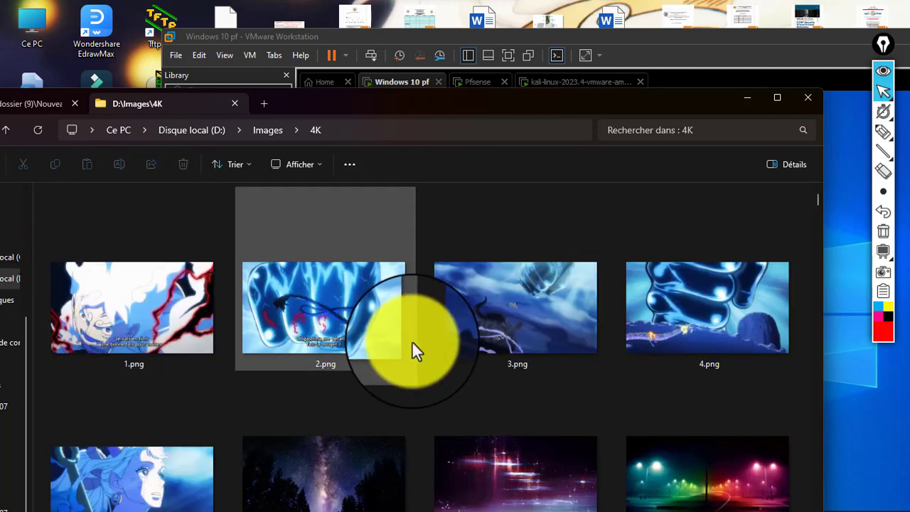
# - Find 'Capture d'écran 2023-09-17 151219.png' and drag it onto the Windows 10 VM desktop
pyautogui.scroll(-10, 414, 343)
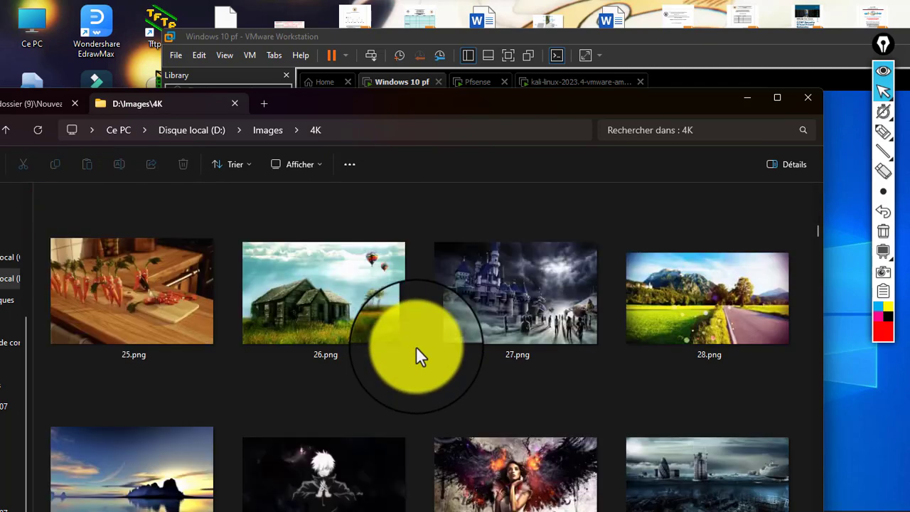
pyautogui.scroll(-3, 416, 348)
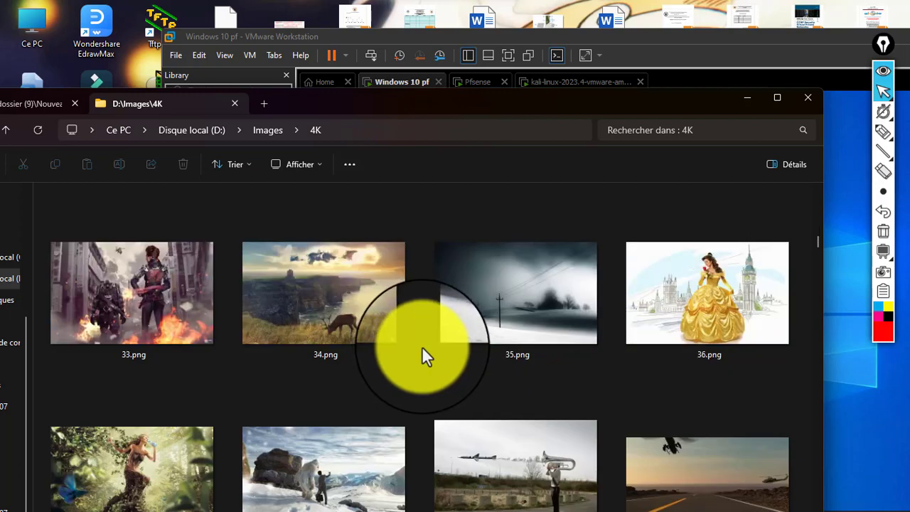
pyautogui.scroll(-2, 422, 348)
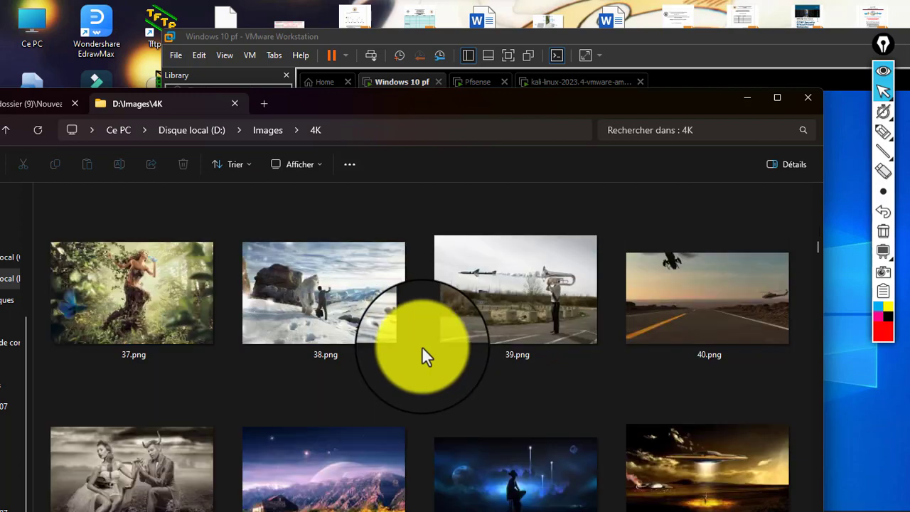
pyautogui.scroll(-2, 422, 350)
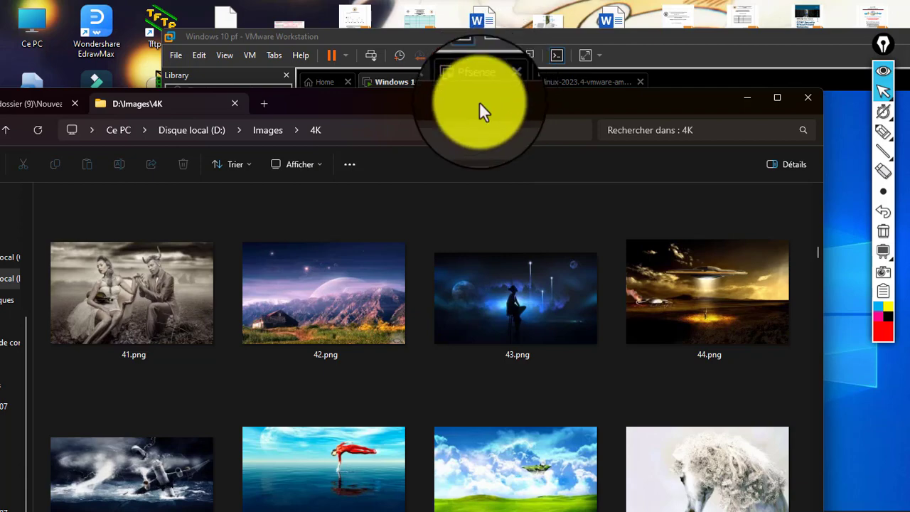
pyautogui.moveTo(480, 102); pyautogui.dragTo(427, 44)
pyautogui.scroll(-4, 460, 367)
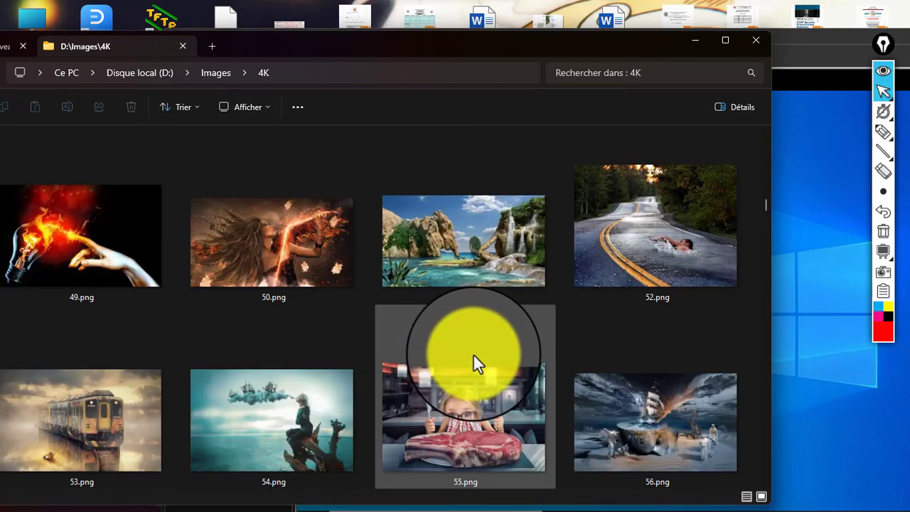
pyautogui.click(101, 402)
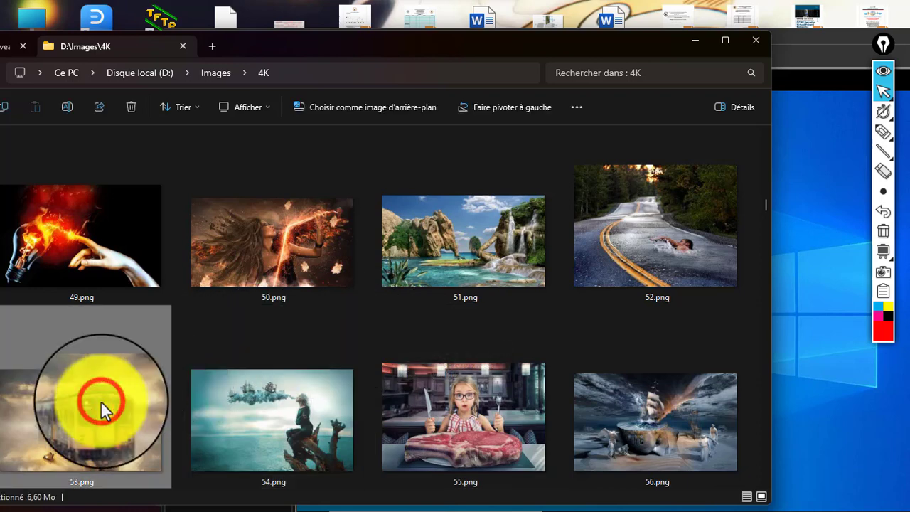
pyautogui.click(93, 254)
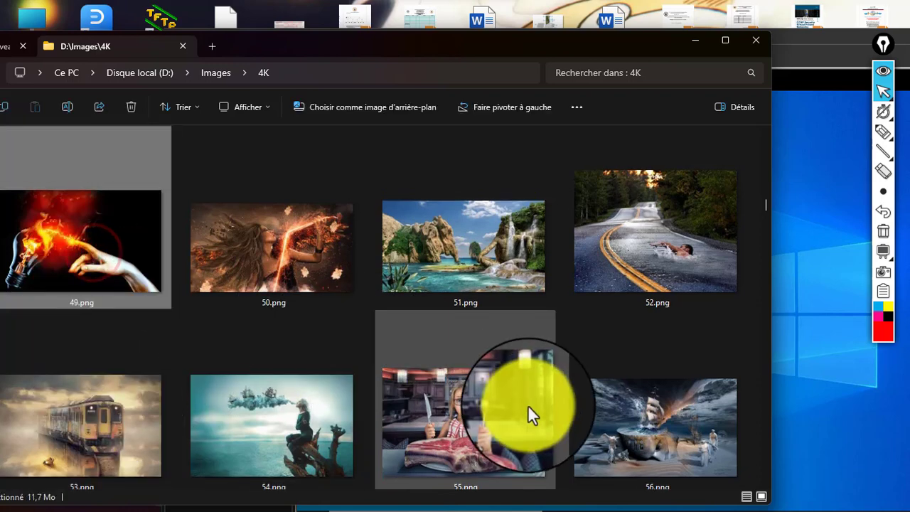
pyautogui.scroll(-4, 528, 405)
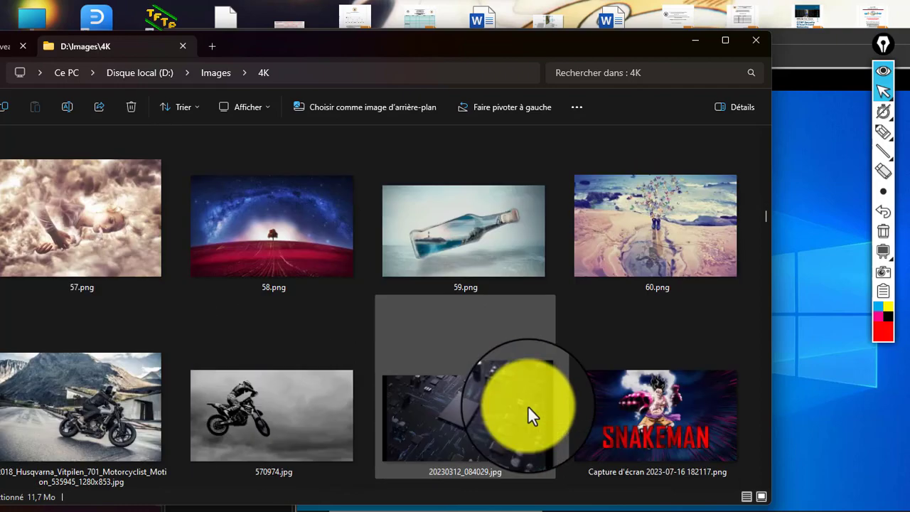
pyautogui.scroll(-2, 527, 405)
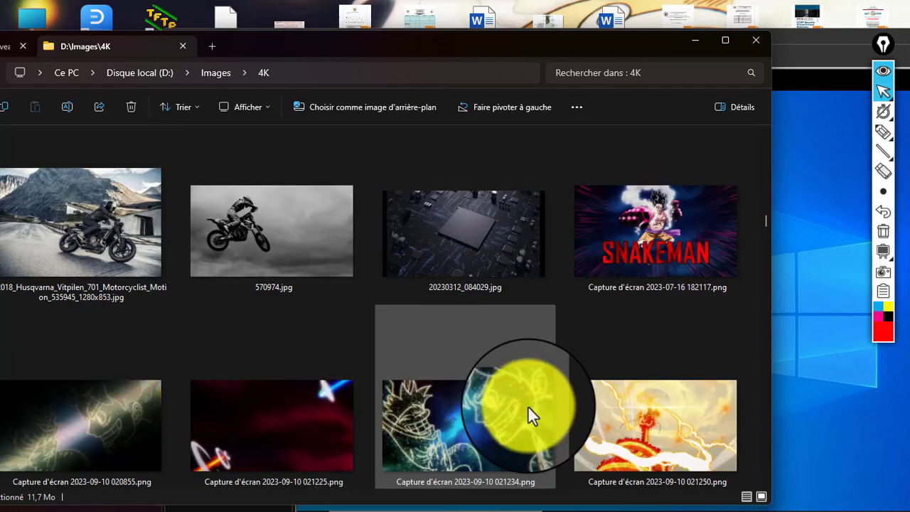
pyautogui.scroll(-2, 527, 405)
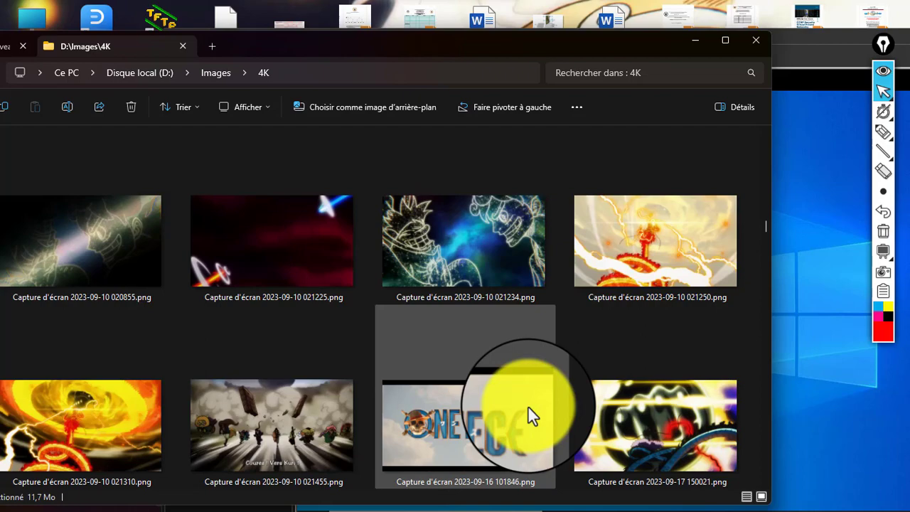
pyautogui.scroll(-2, 529, 408)
pyautogui.scroll(-2, 530, 408)
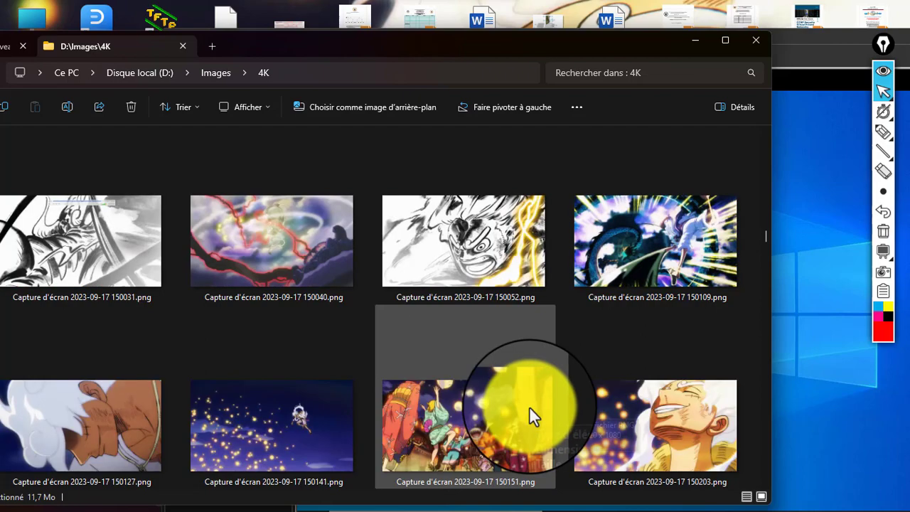
pyautogui.scroll(-2, 529, 408)
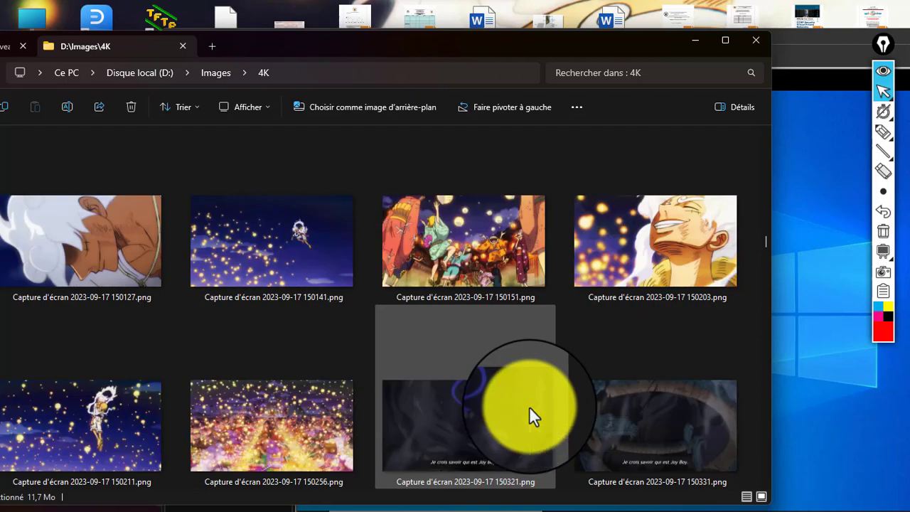
pyautogui.scroll(-2, 529, 417)
pyautogui.scroll(-2, 530, 408)
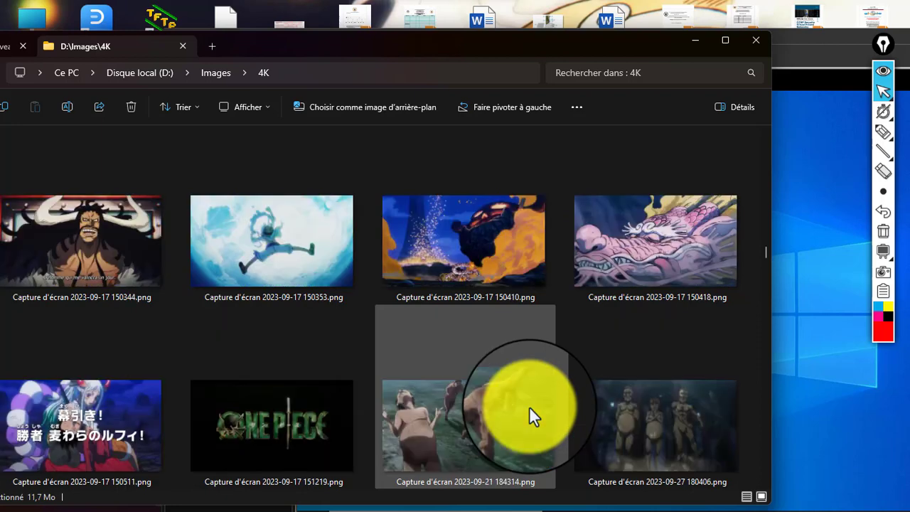
pyautogui.click(250, 438)
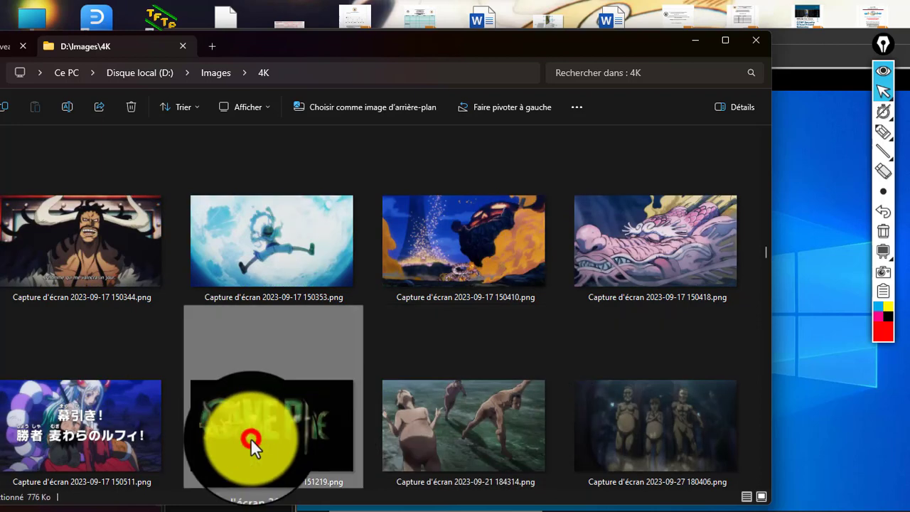
pyautogui.click(290, 428)
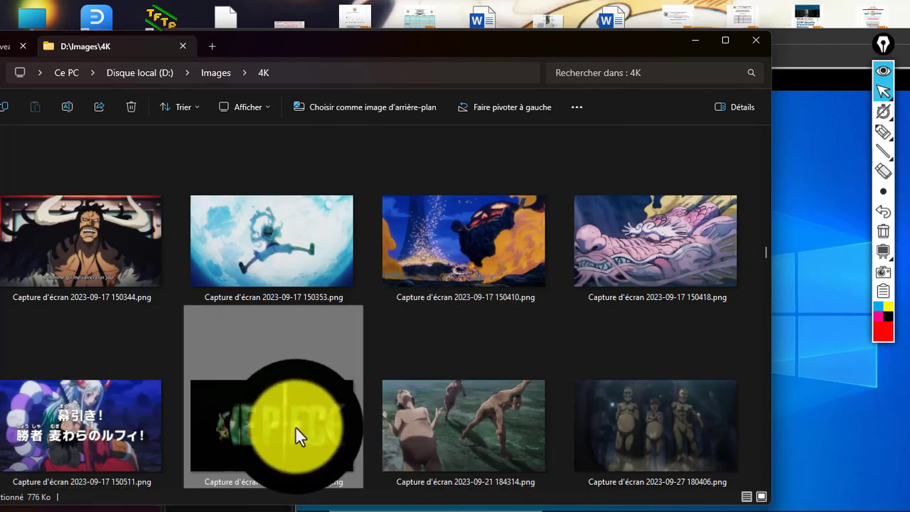
pyautogui.moveTo(803, 354); pyautogui.dragTo(814, 303)
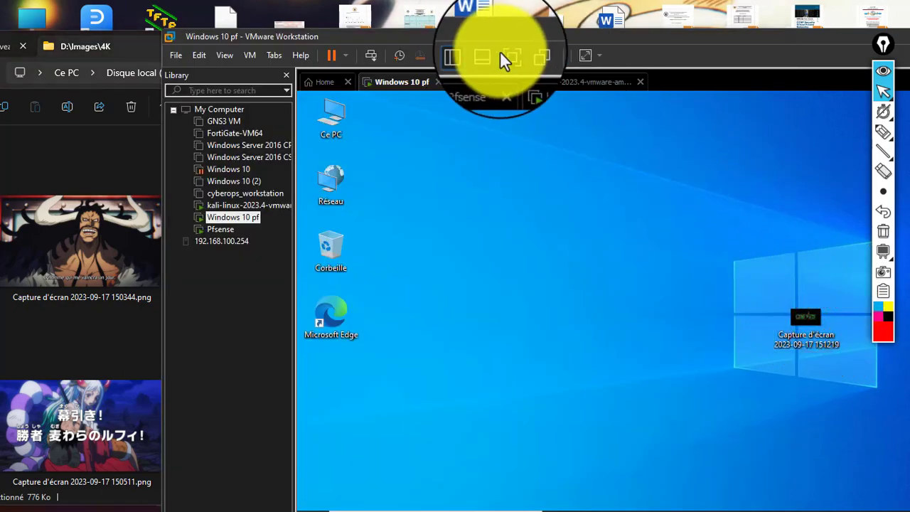
# - Bring Edge forward and go to Services > Captive Portal in pfSense
pyautogui.click(506, 55)
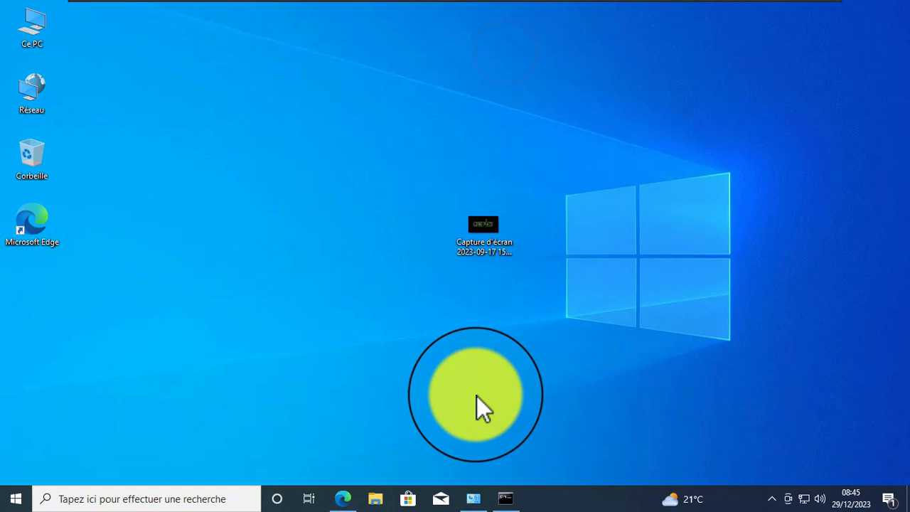
pyautogui.click(393, 273)
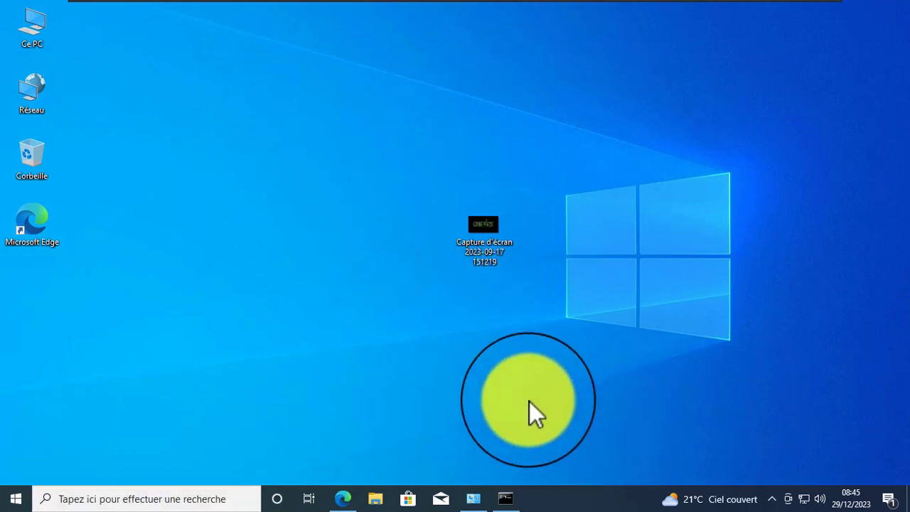
pyautogui.click(343, 499)
pyautogui.click(145, 20)
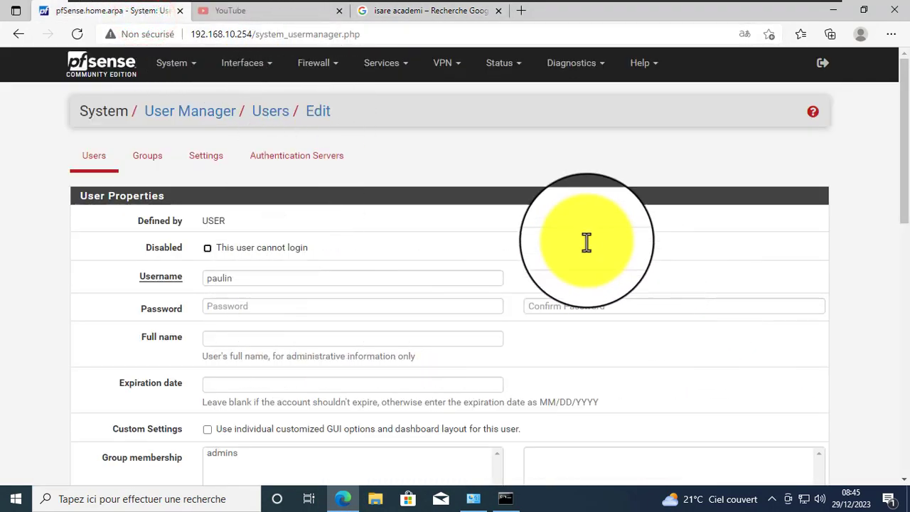
pyautogui.click(391, 63)
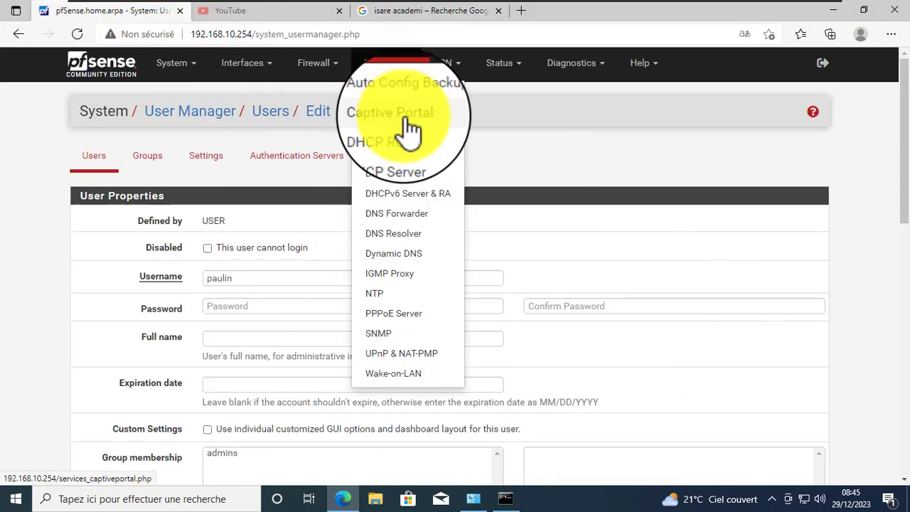
pyautogui.click(405, 119)
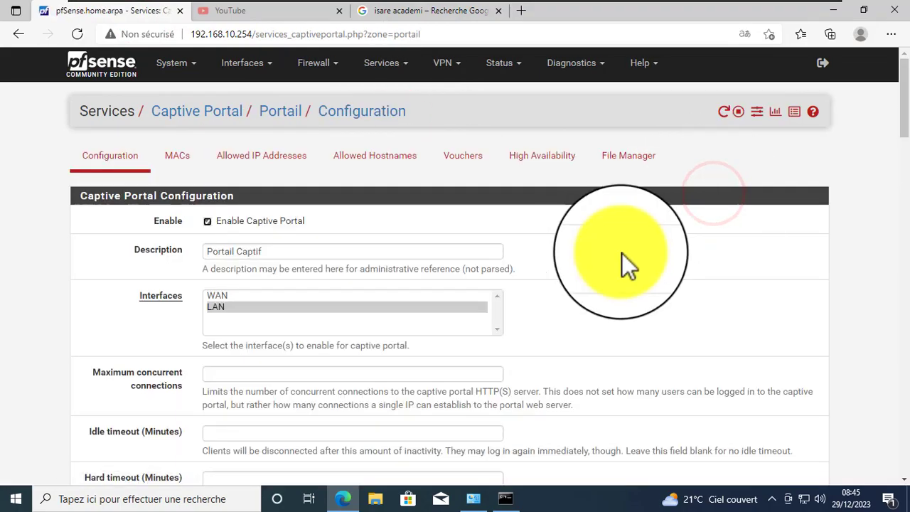
# - Tick Display custom logo image and attach télécharger.jfif from Téléchargements as the logo
pyautogui.scroll(-15, 688, 275)
pyautogui.scroll(-2, 688, 275)
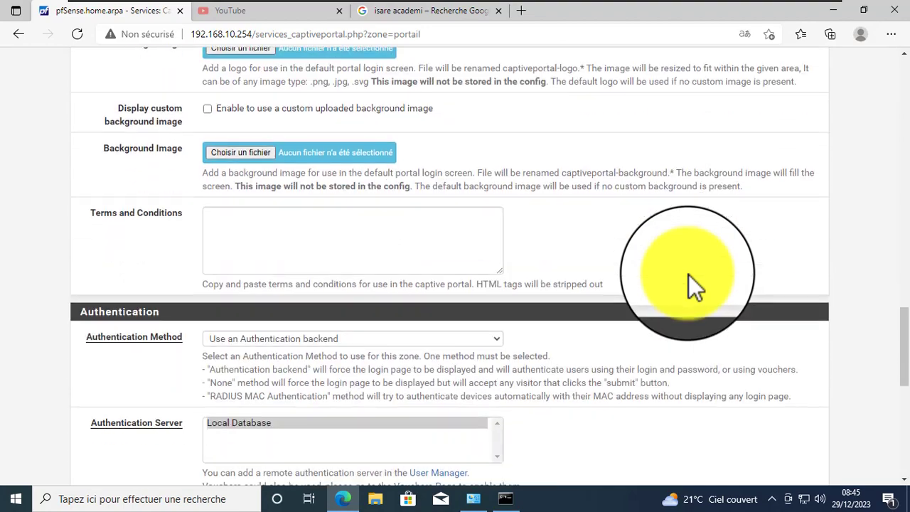
pyautogui.scroll(2, 688, 275)
pyautogui.moveTo(95, 133); pyautogui.dragTo(188, 146)
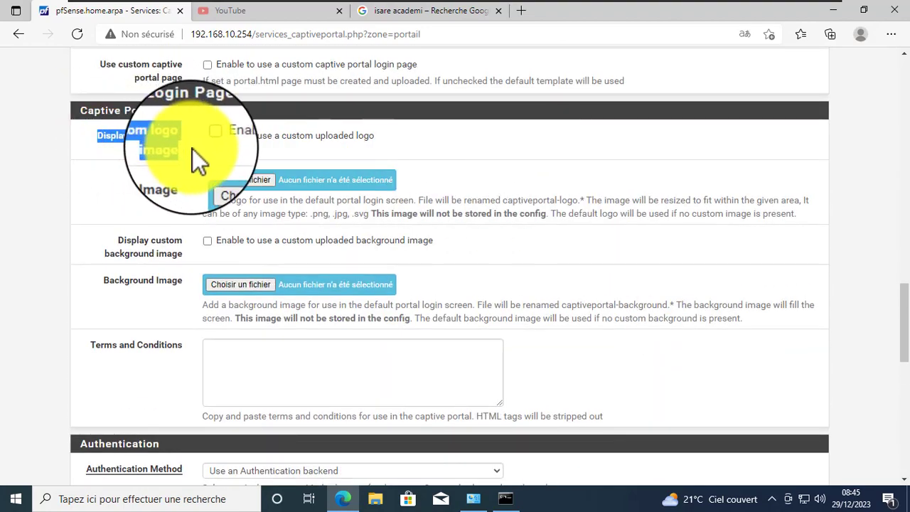
pyautogui.click(164, 143)
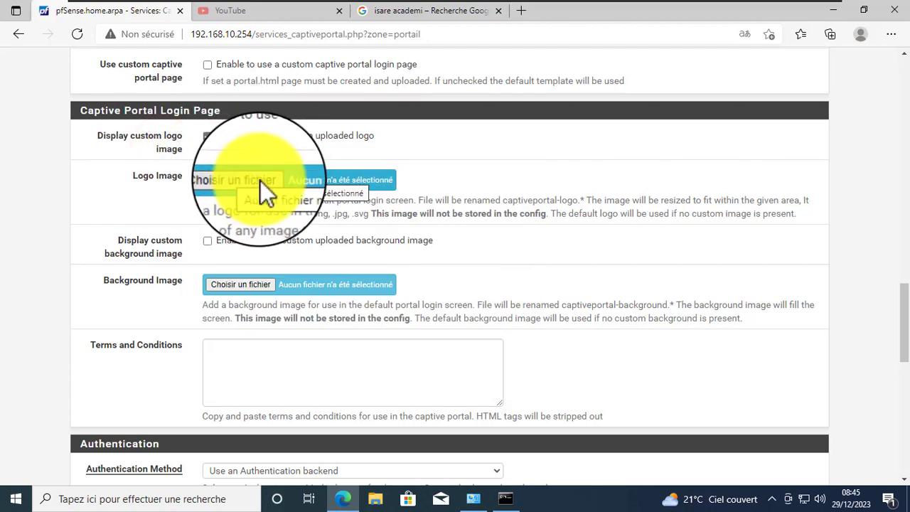
pyautogui.click(260, 181)
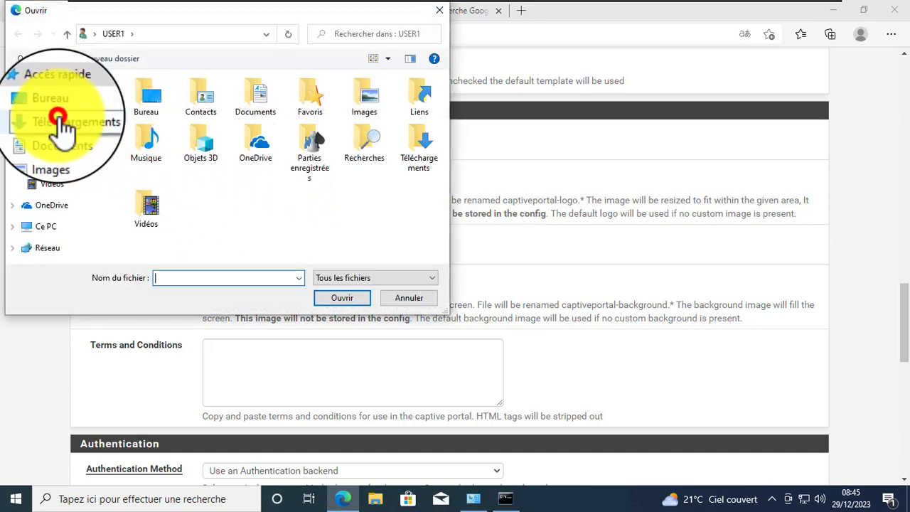
pyautogui.click(58, 118)
pyautogui.doubleClick(158, 118)
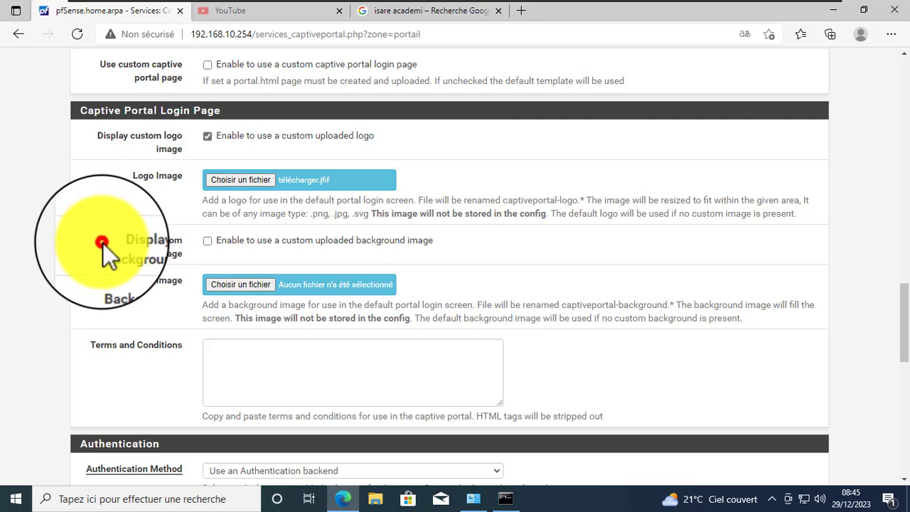
pyautogui.moveTo(103, 243); pyautogui.dragTo(176, 247)
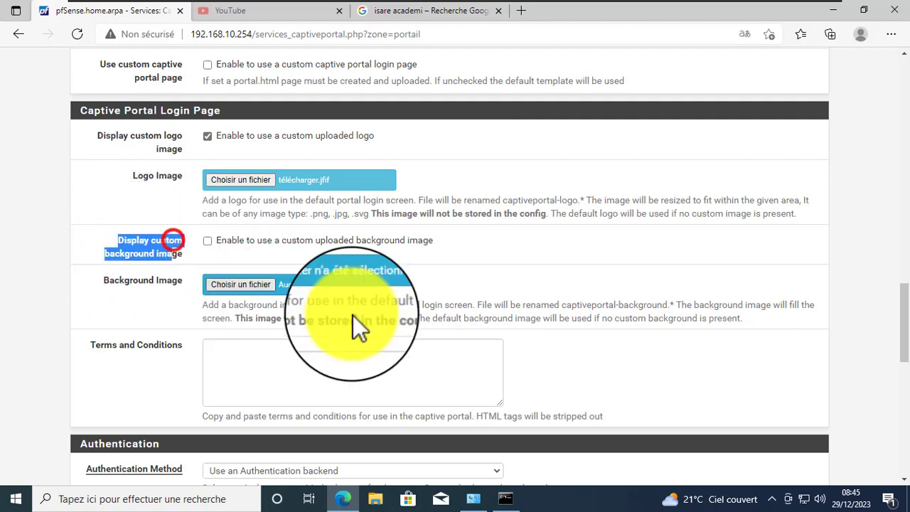
# - Switch to the full-screen Kali VM and view the portal login page, still showing the default pfSense logo
pyautogui.click(660, 13)
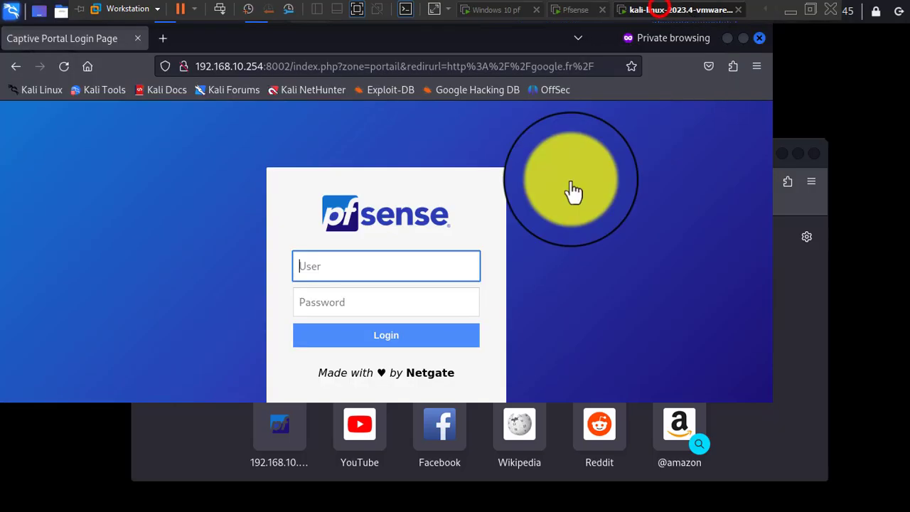
pyautogui.click(640, 210)
pyautogui.click(404, 157)
pyautogui.click(253, 146)
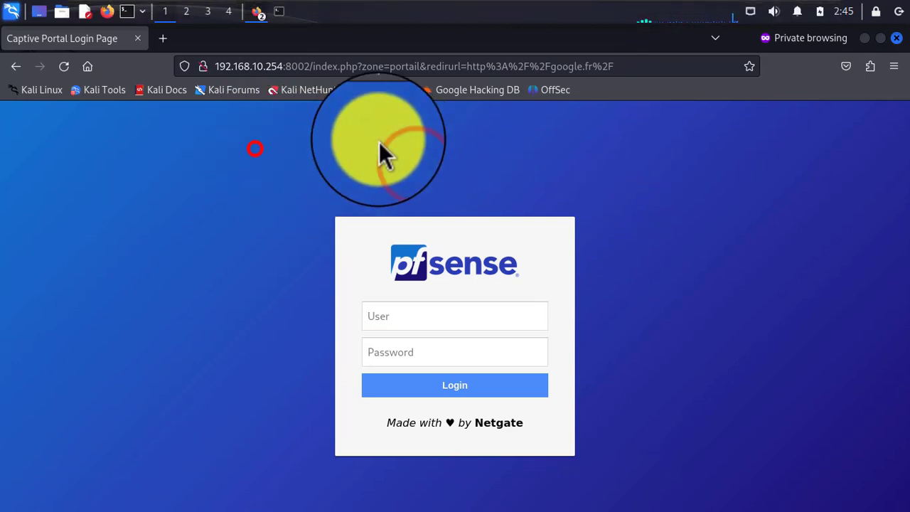
pyautogui.click(182, 83)
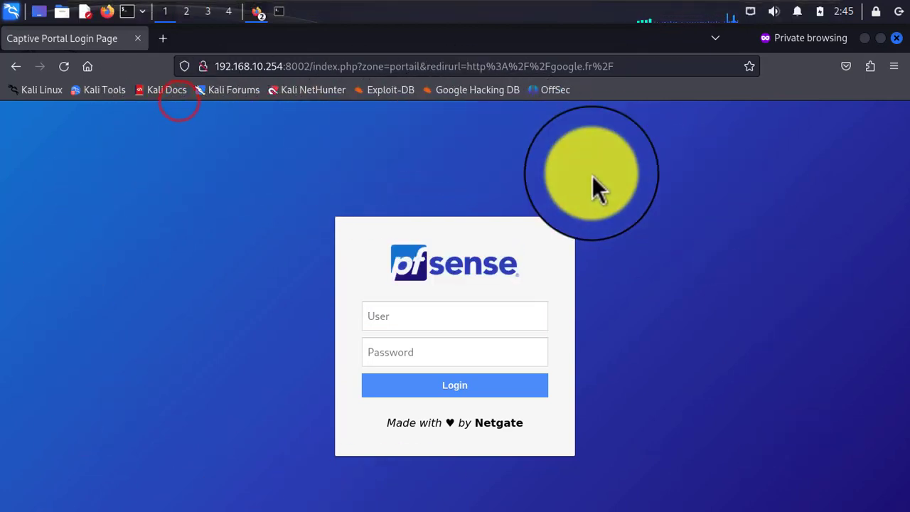
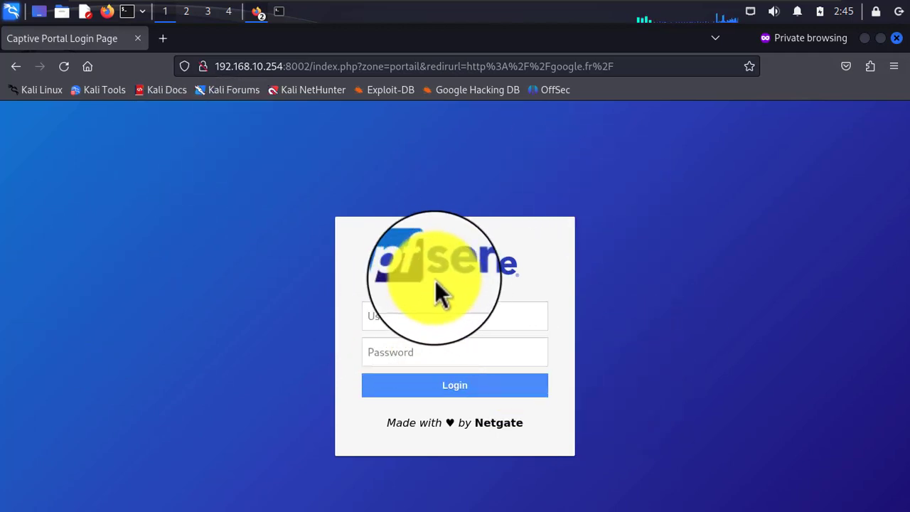
# - Leave the Kali login page and bring up the Windows 10 pf virtual machine
pyautogui.moveTo(525, 264); pyautogui.dragTo(433, 272)
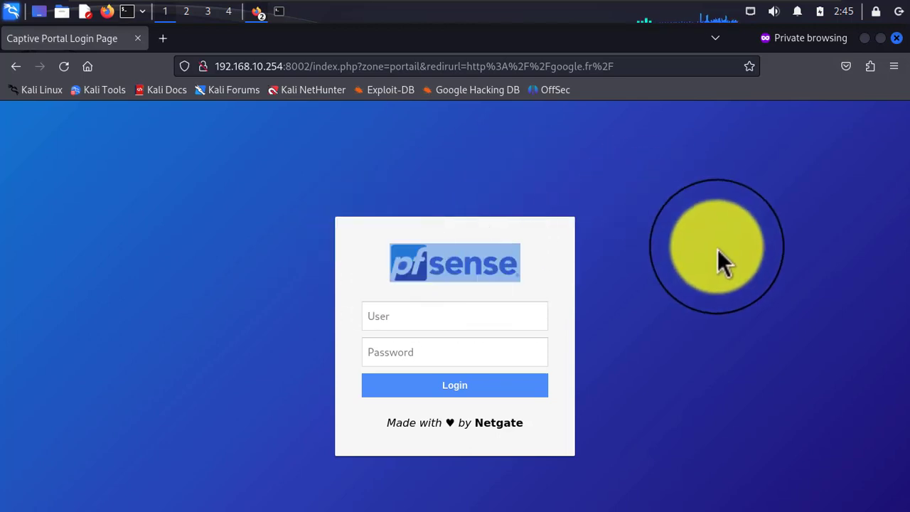
pyautogui.click(716, 246)
pyautogui.moveTo(693, 1)
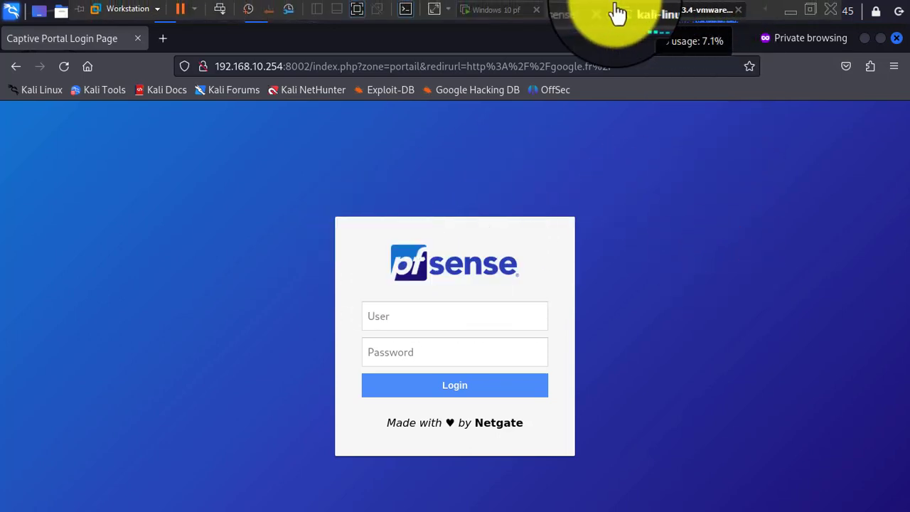
pyautogui.click(479, 16)
# - Tick Display custom background image and attach the Bureau screenshot as the portal background
pyautogui.click(457, 256)
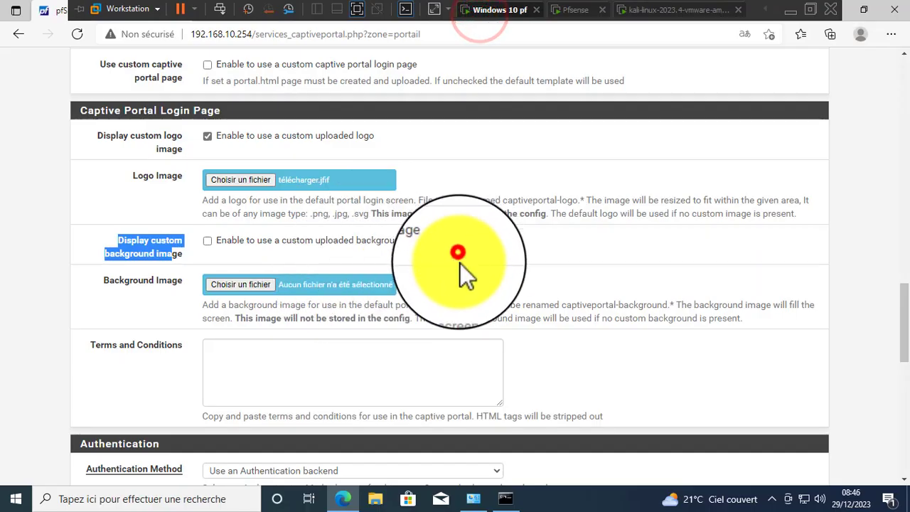
pyautogui.click(264, 240)
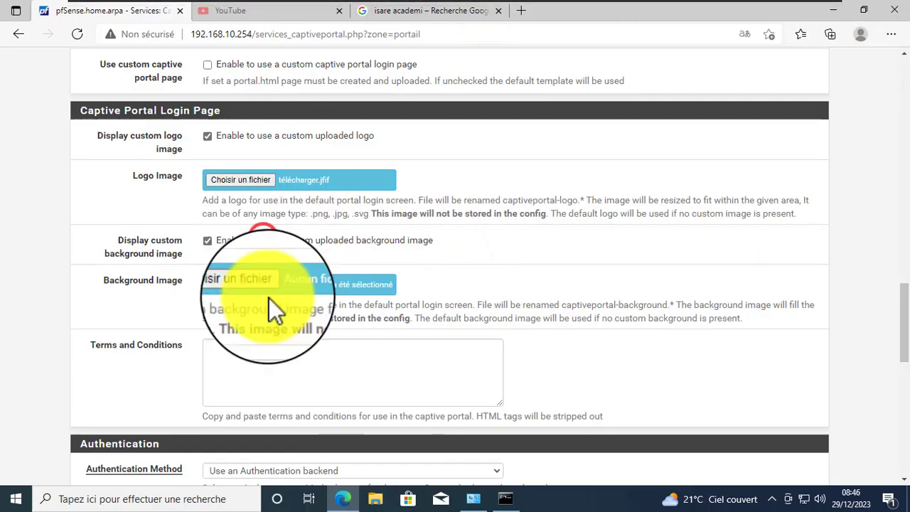
pyautogui.click(231, 288)
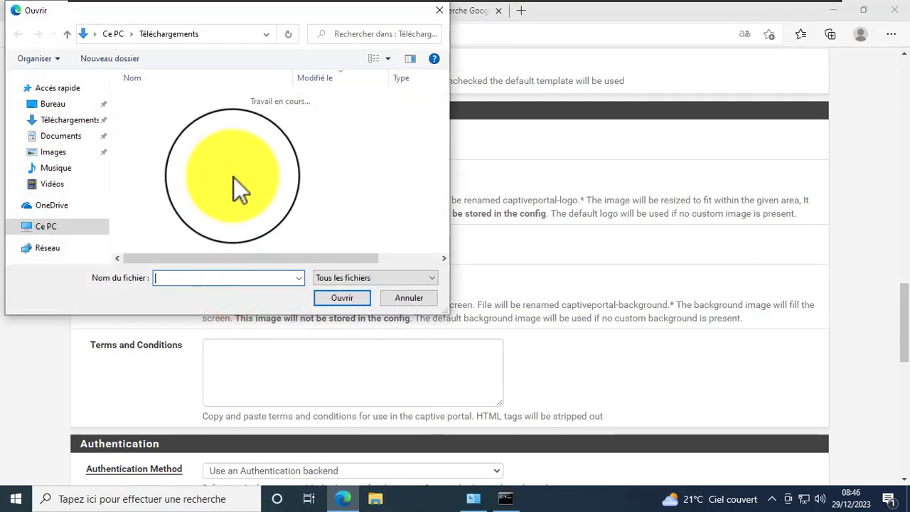
pyautogui.click(52, 103)
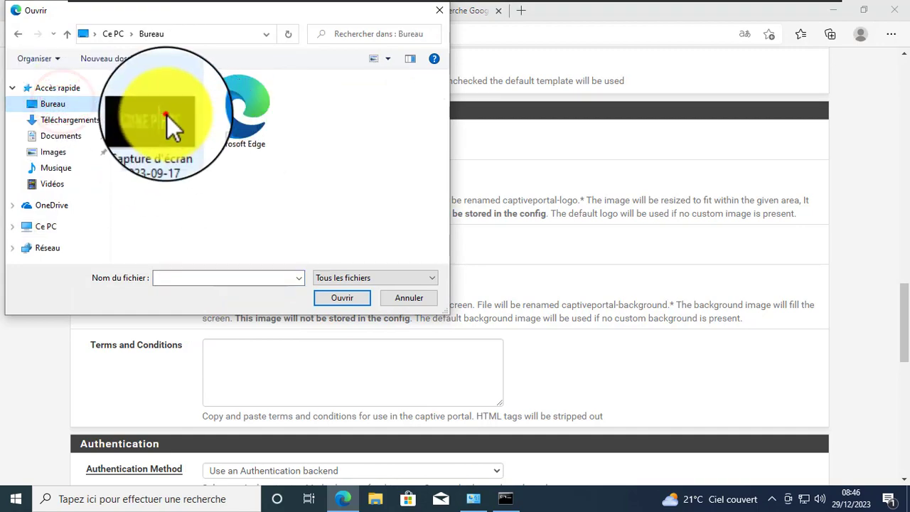
pyautogui.doubleClick(167, 116)
pyautogui.scroll(-8, 903, 316)
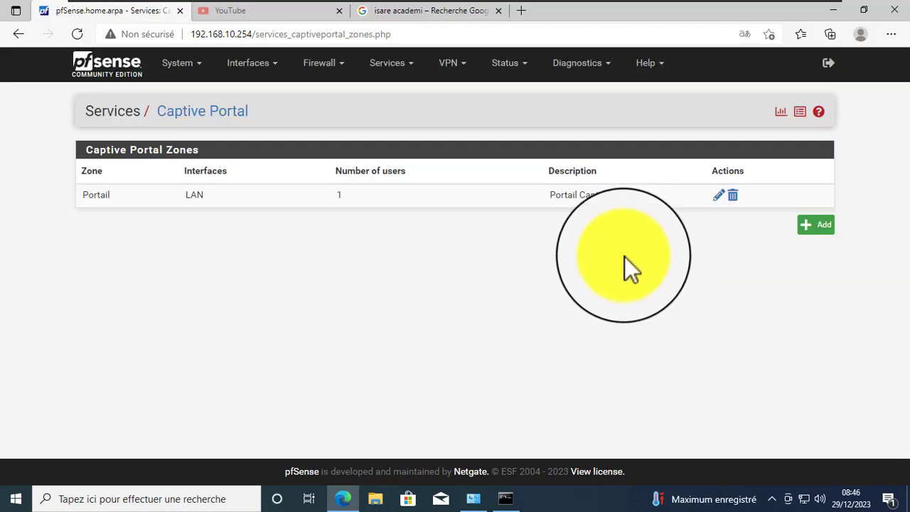
# - Switch back to the Kali VM and reload the captive portal login page
pyautogui.moveTo(588, 2)
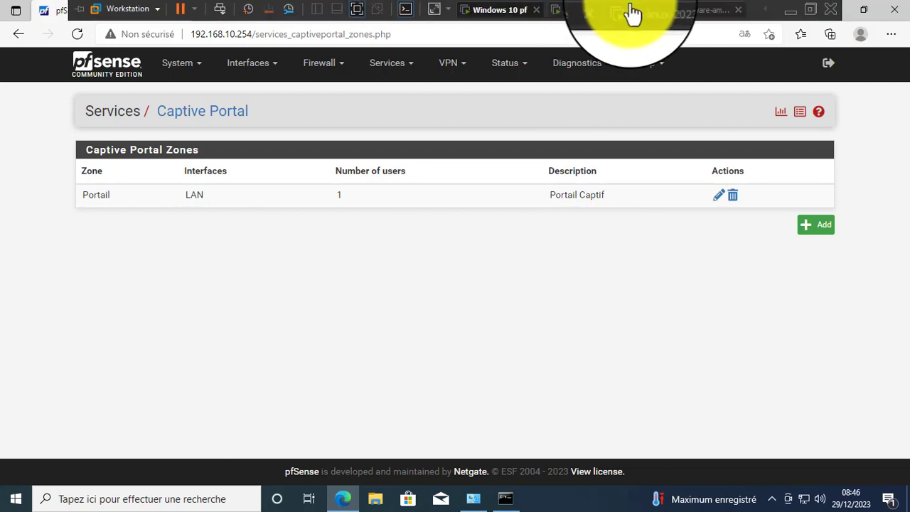
pyautogui.click(672, 12)
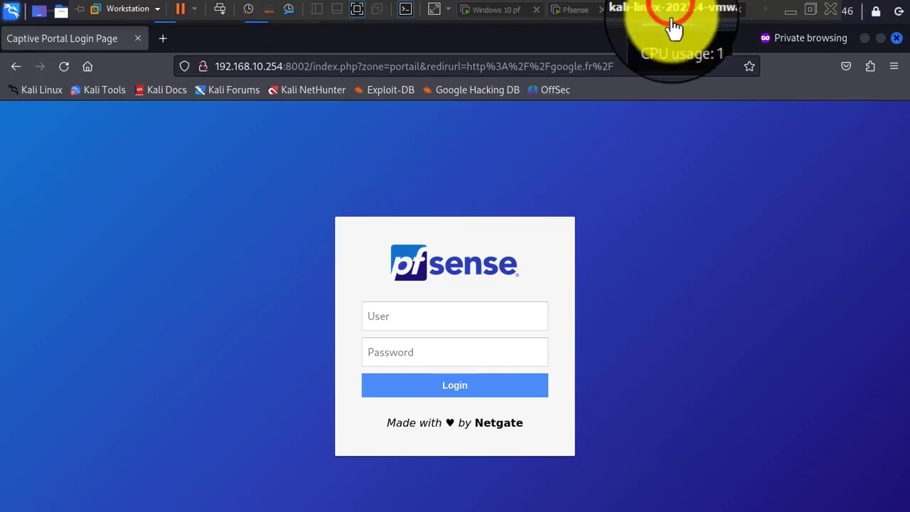
pyautogui.click(689, 243)
pyautogui.click(223, 204)
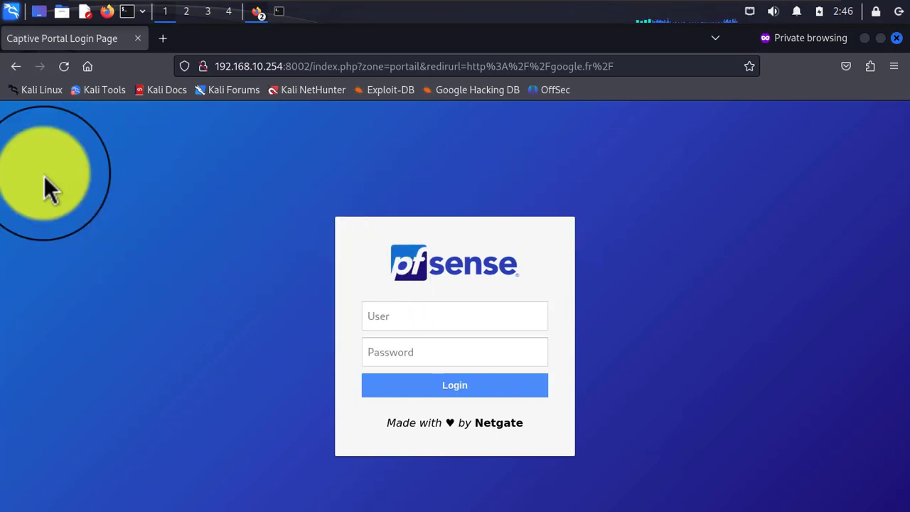
pyautogui.click(63, 65)
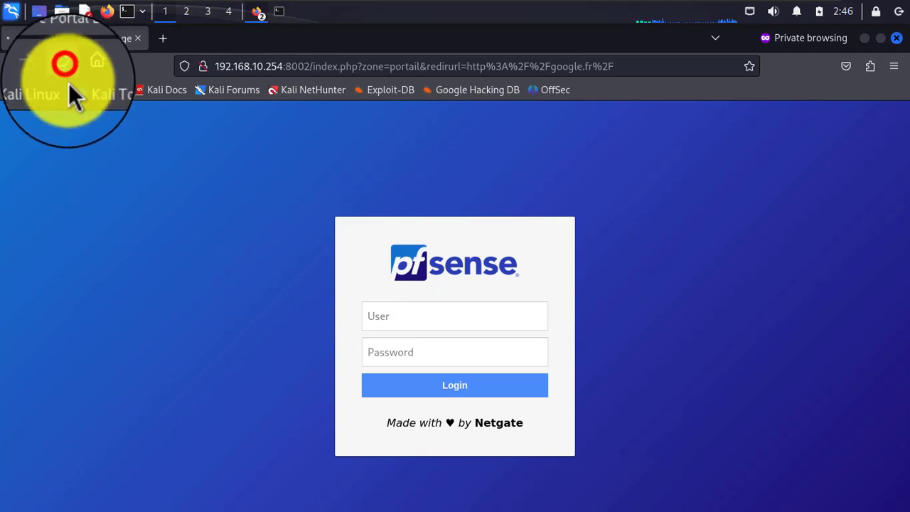
# - Check the new background image and focus the User and Password fields
pyautogui.rightClick(773, 293)
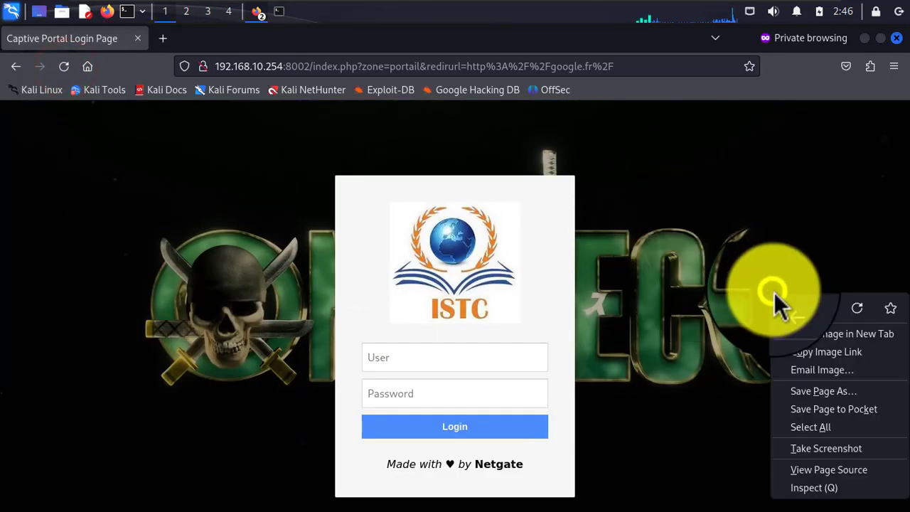
pyautogui.click(731, 205)
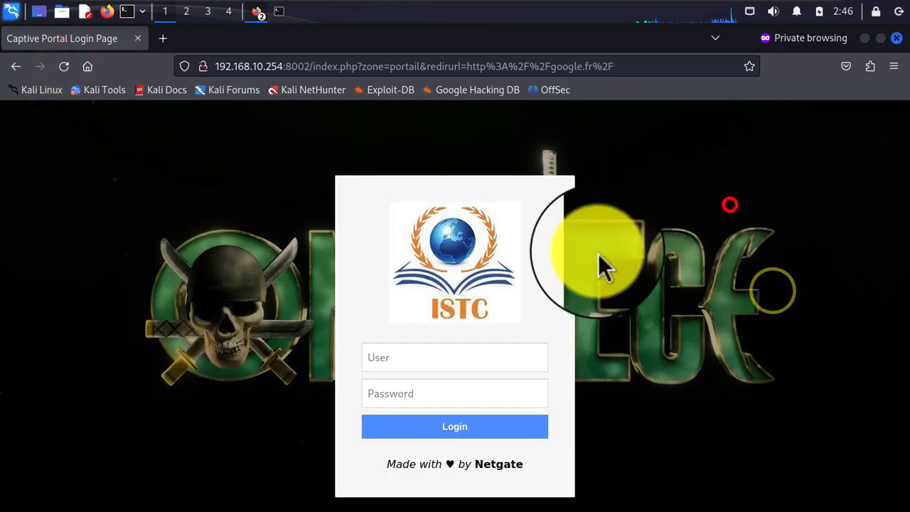
pyautogui.click(438, 347)
pyautogui.click(432, 407)
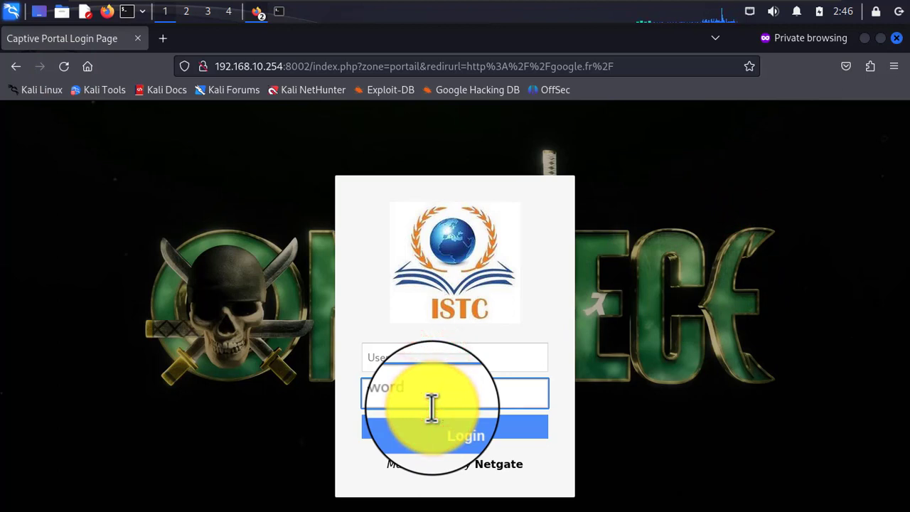
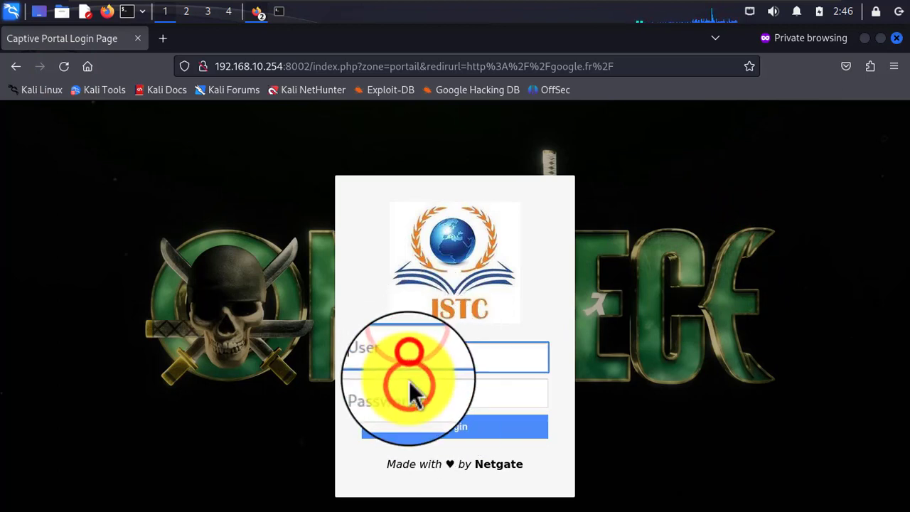
# - Focus the portal's User field, checking the ping output in the terminal along the way
pyautogui.click(406, 359)
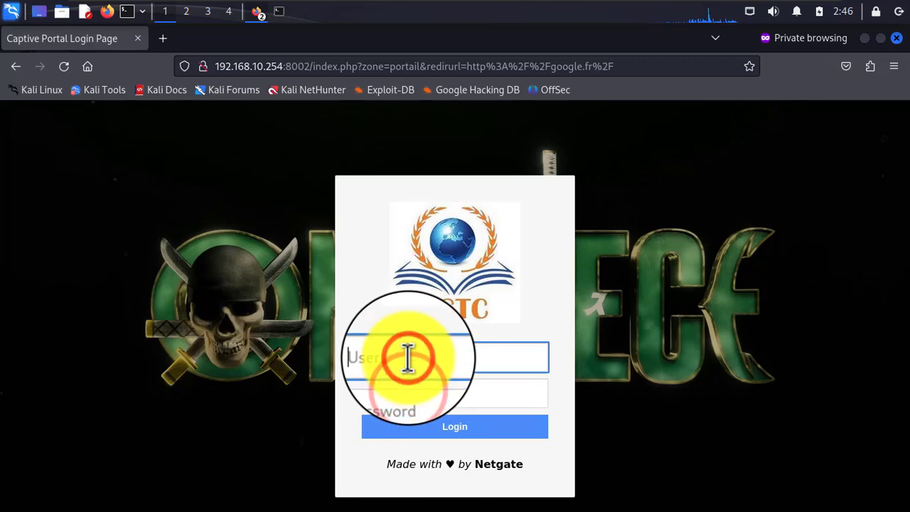
pyautogui.click(277, 23)
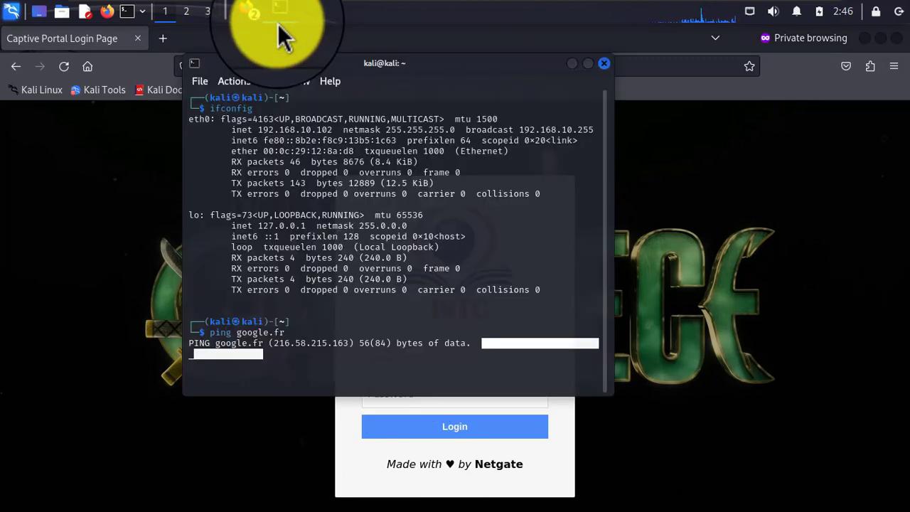
pyautogui.click(365, 355)
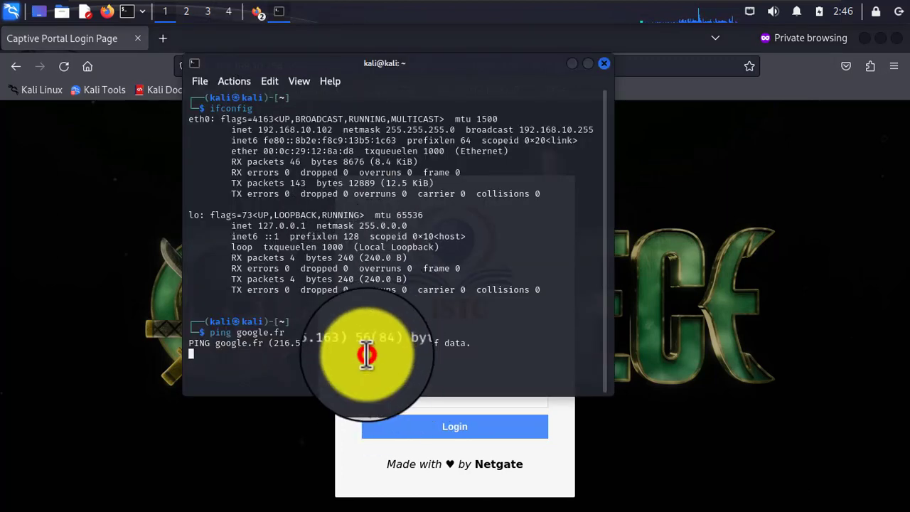
pyautogui.click(481, 346)
pyautogui.click(396, 25)
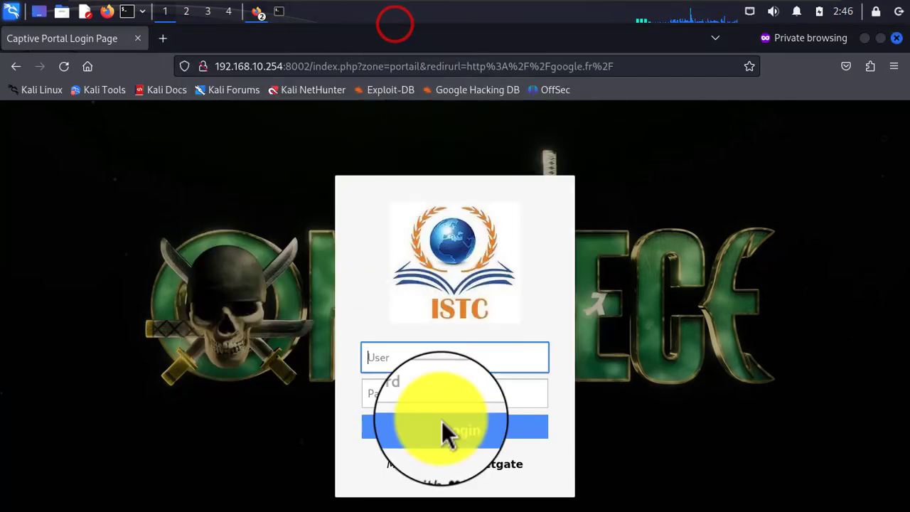
# - Enter the username, select the mistyped text, and bring the terminal forward
pyautogui.click(431, 359)
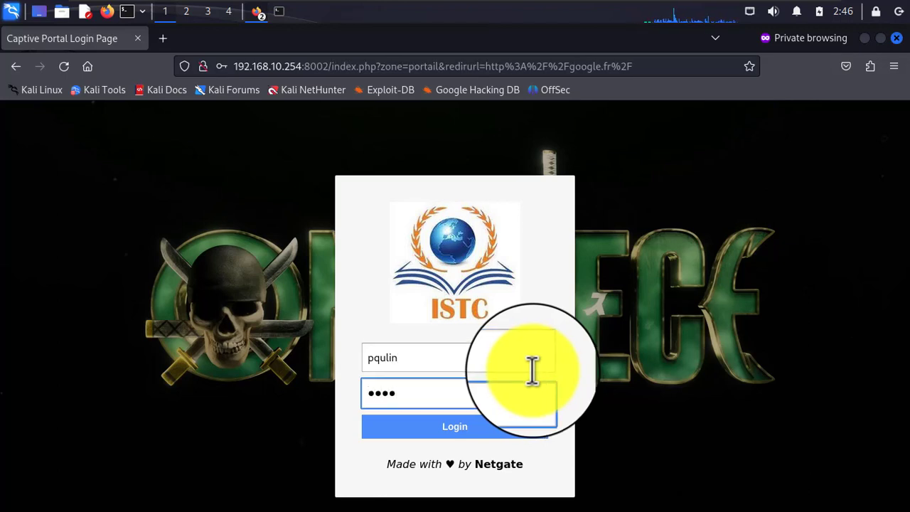
pyautogui.click(402, 358)
pyautogui.moveTo(349, 361); pyautogui.dragTo(425, 357)
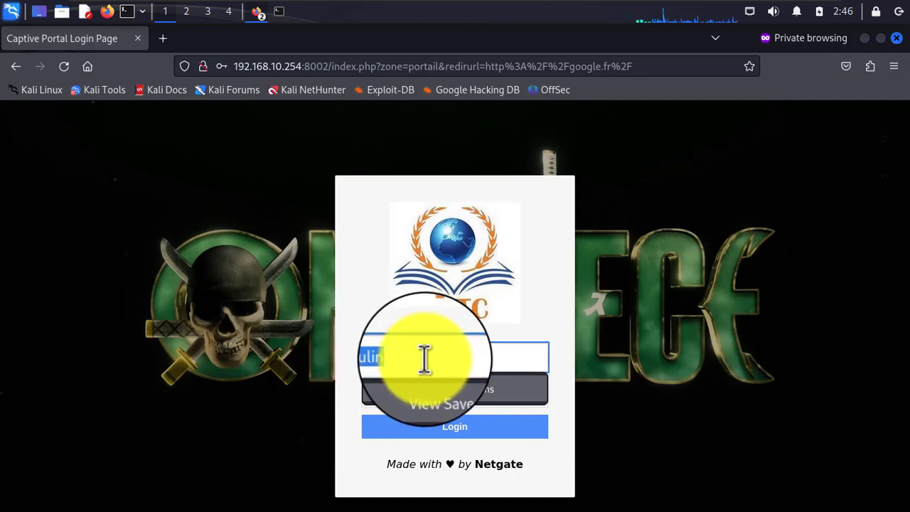
pyautogui.click(281, 15)
# - Open and focus a new Kali terminal window from the taskbar
pyautogui.rightClick(224, 66)
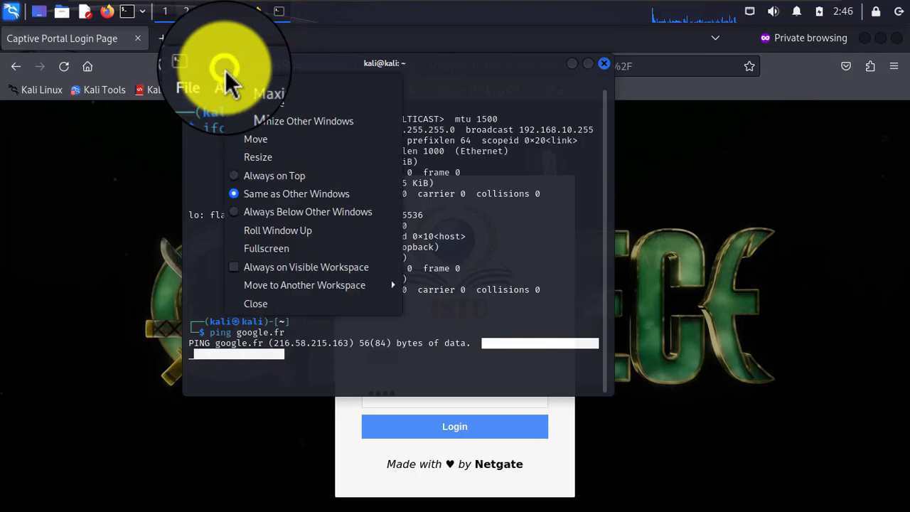
pyautogui.click(441, 93)
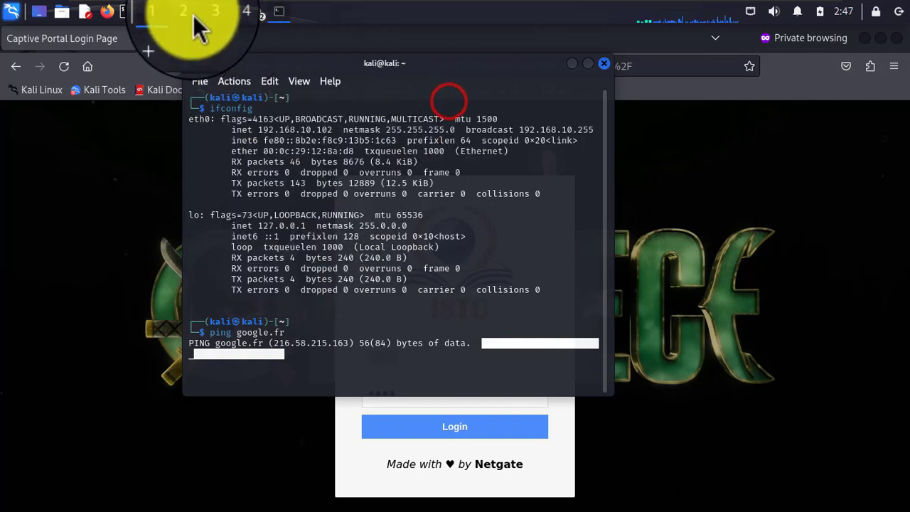
pyautogui.click(133, 12)
pyautogui.click(298, 133)
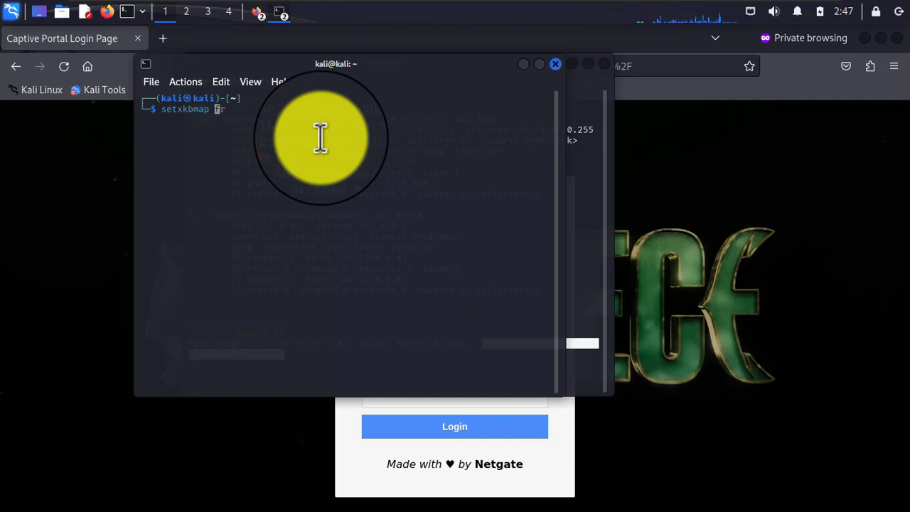
# - Run setxkbmap fr with Tab completion to switch the keyboard to French, then minimize
pyautogui.press('Tab')
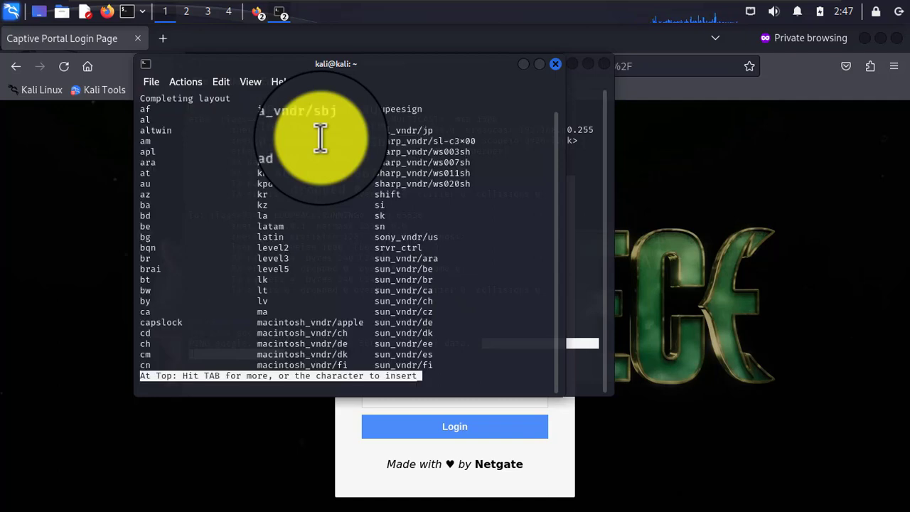
pyautogui.click(154, 174)
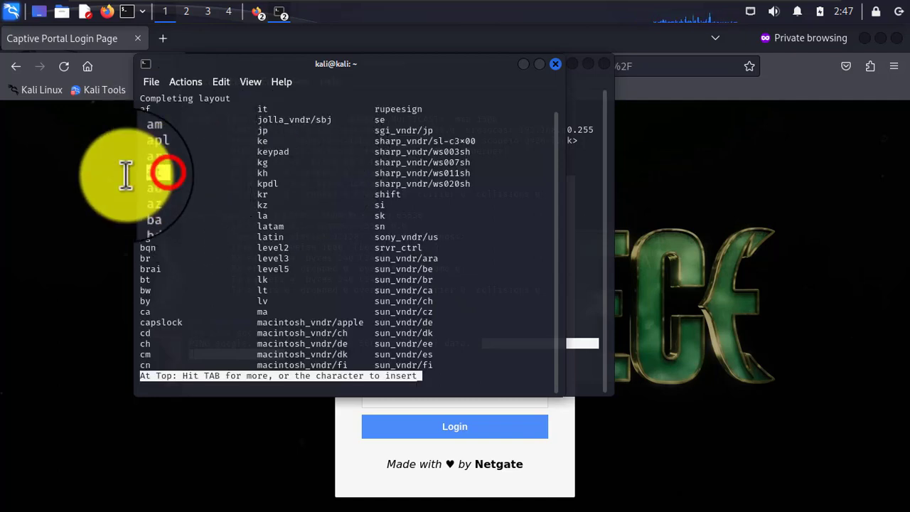
pyautogui.press('Tab')
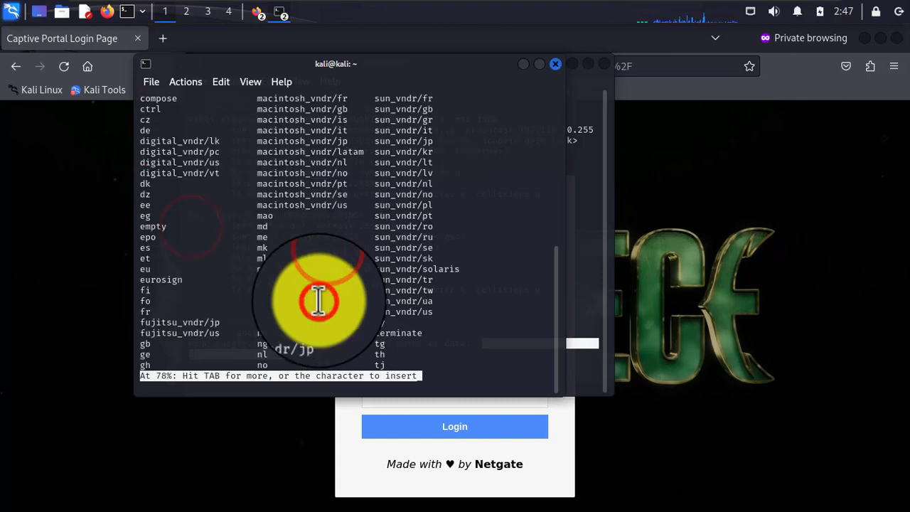
pyautogui.press('Tab')
pyautogui.press('Tab')
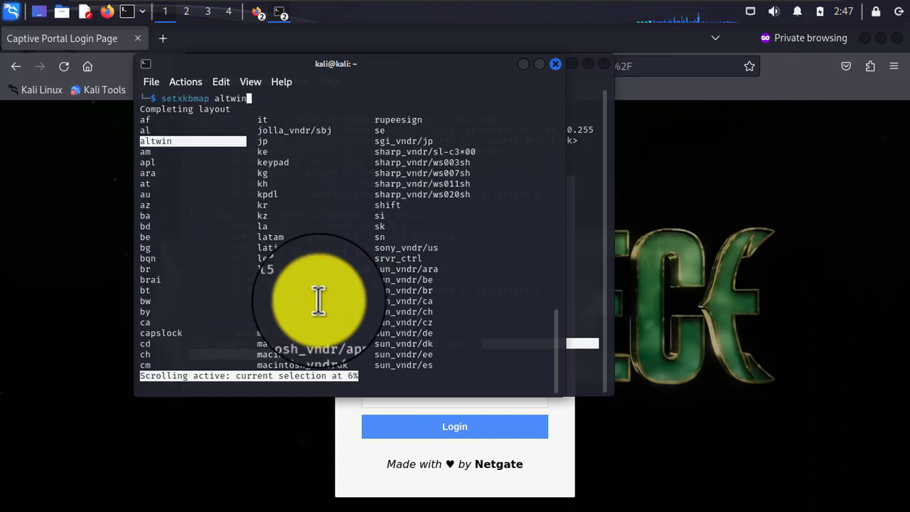
pyautogui.press('Down')
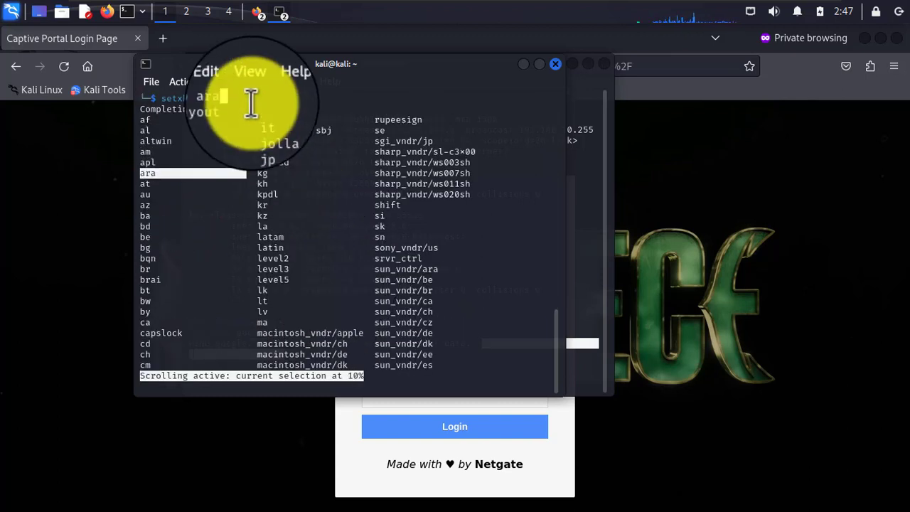
pyautogui.click(248, 102)
pyautogui.press('Return')
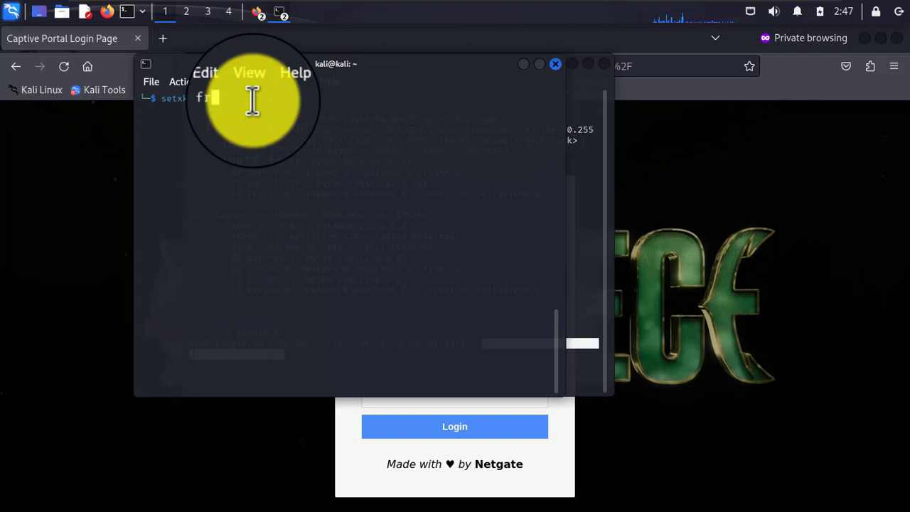
pyautogui.click(526, 66)
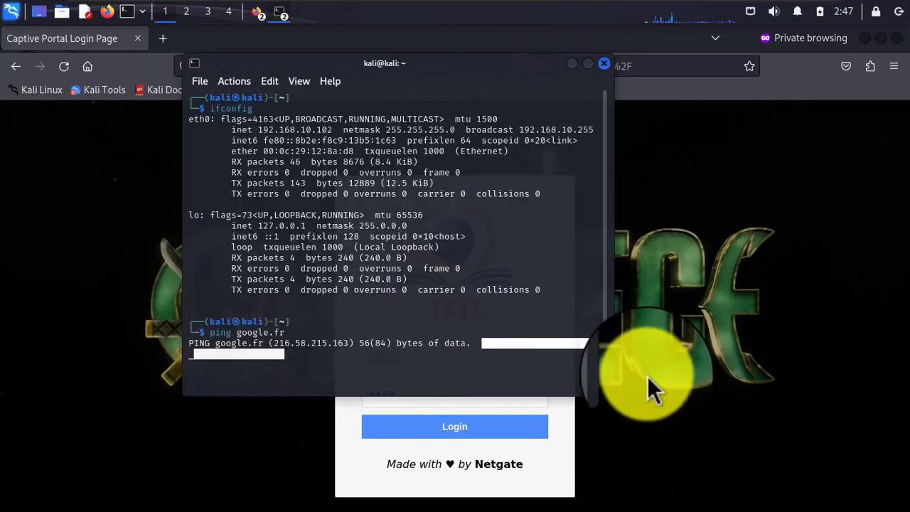
pyautogui.click(758, 425)
# - Retype the username and password and submit the ISTC portal login, redirecting to google.fr
pyautogui.click(400, 364)
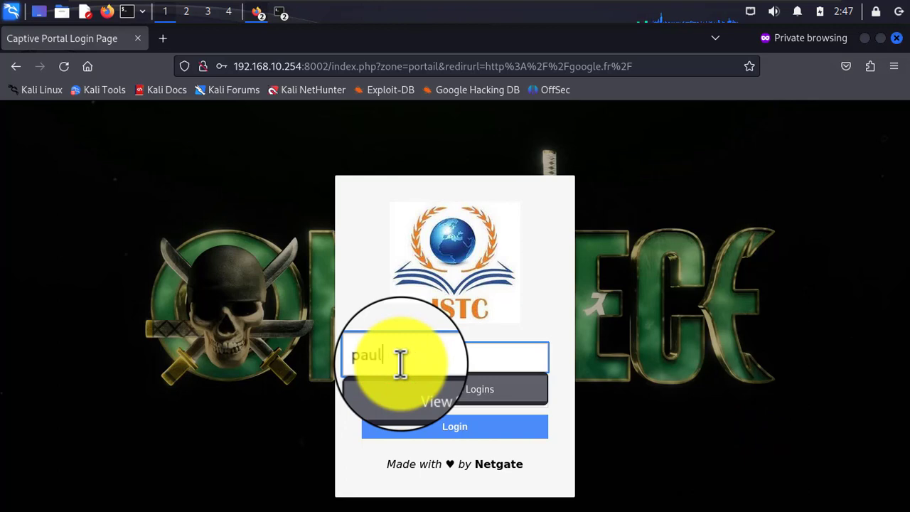
pyautogui.press('Tab')
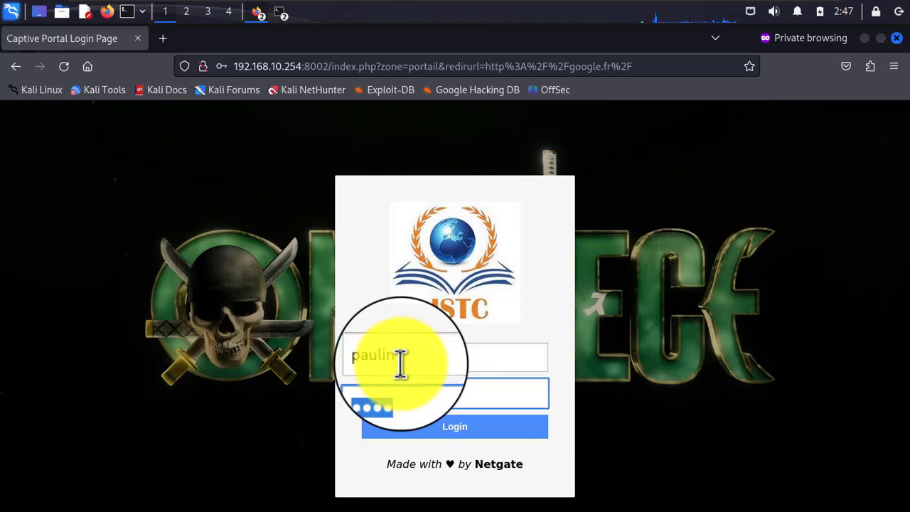
pyautogui.press('Return')
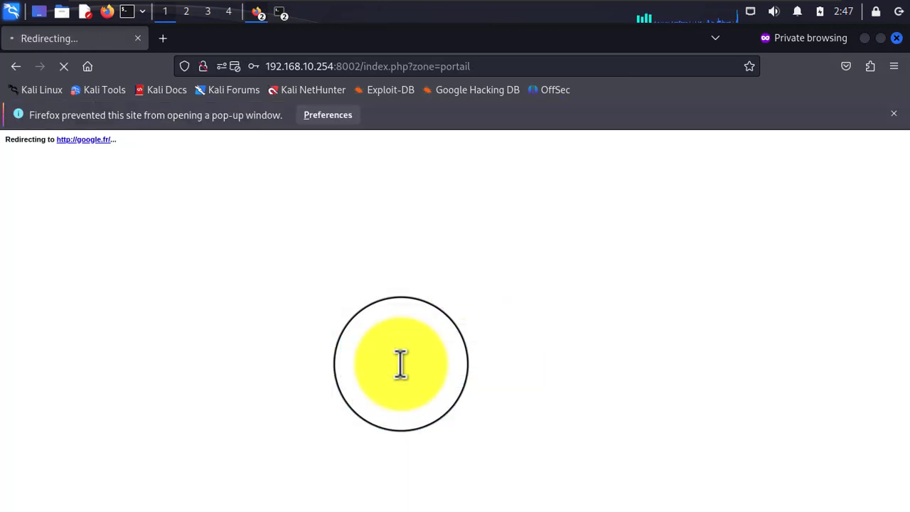
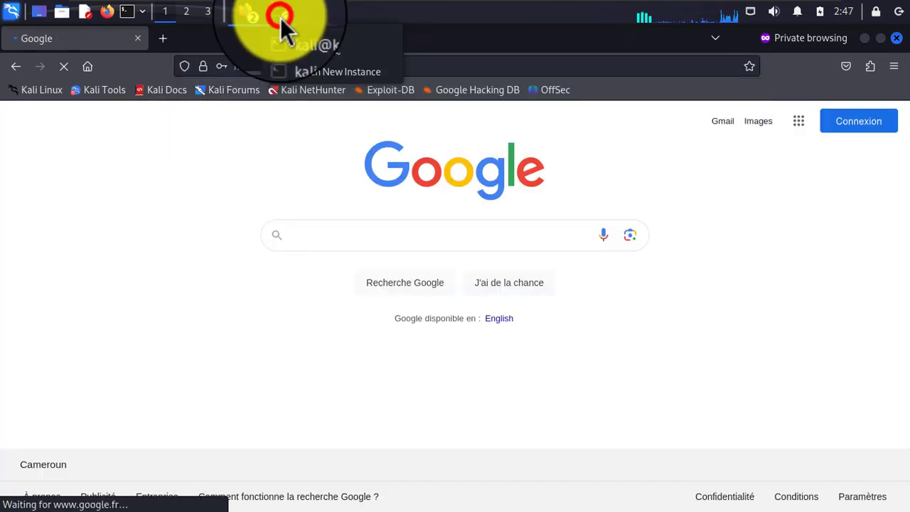
# - Maximize the Kali ping terminal and select its replies up to icmp_seq=332
pyautogui.click(322, 33)
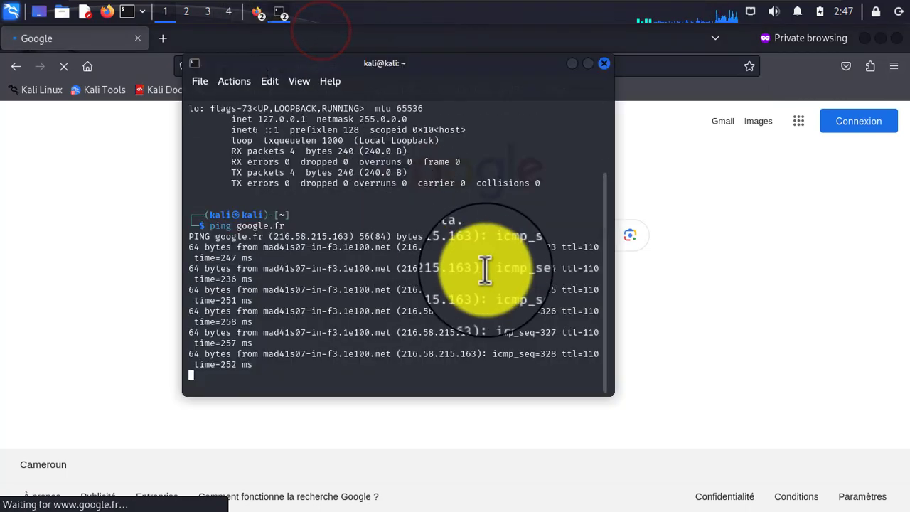
pyautogui.click(587, 64)
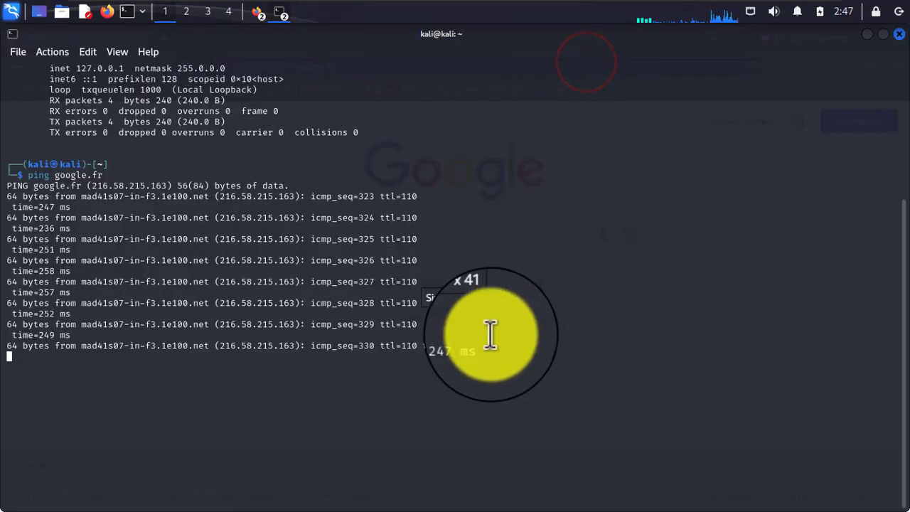
pyautogui.moveTo(507, 335); pyautogui.dragTo(61, 143)
pyautogui.click(542, 365)
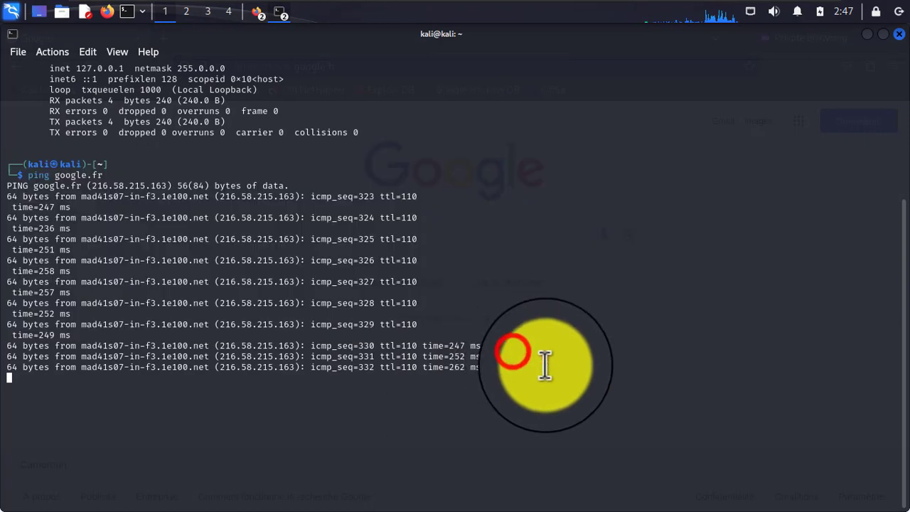
pyautogui.moveTo(537, 362); pyautogui.dragTo(14, 249)
pyautogui.moveTo(25, 213); pyautogui.dragTo(10, 165)
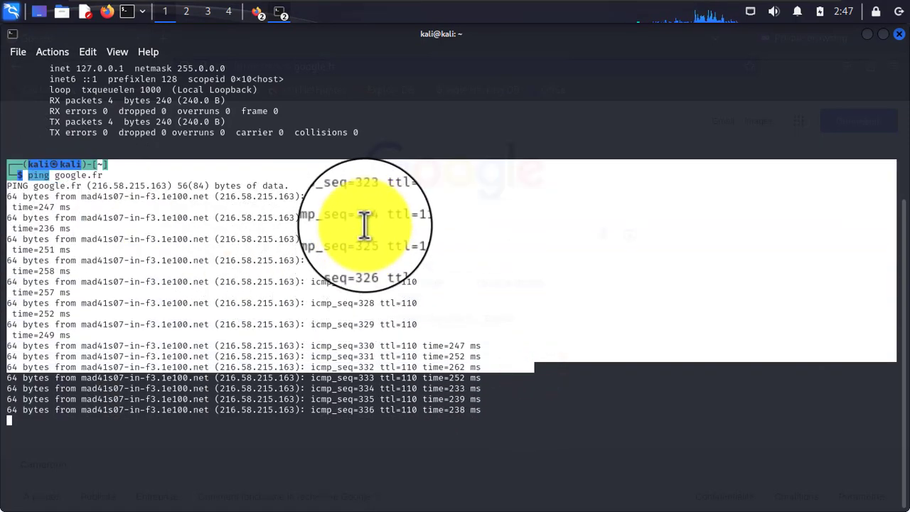
# - Highlight ping replies 331 through 350, then hide the terminal to reveal the Google page
pyautogui.click(260, 315)
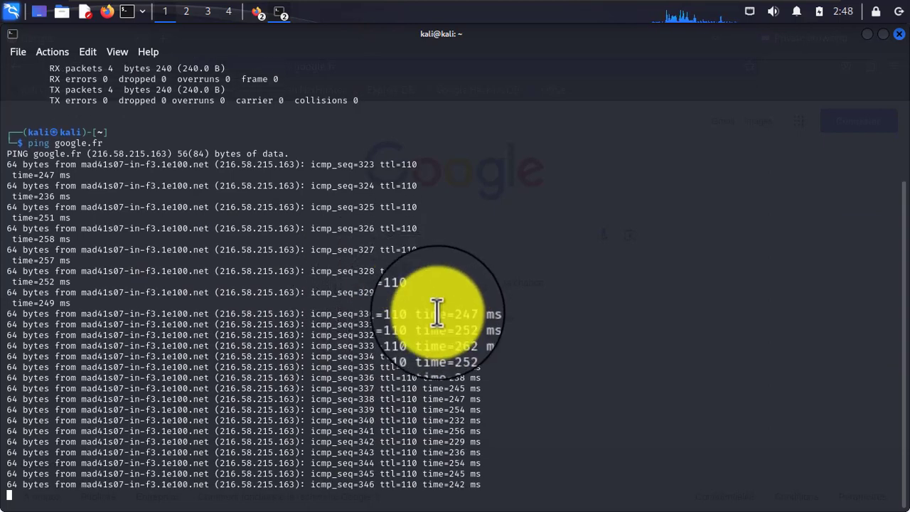
pyautogui.click(7, 303)
pyautogui.moveTo(93, 327); pyautogui.dragTo(545, 491)
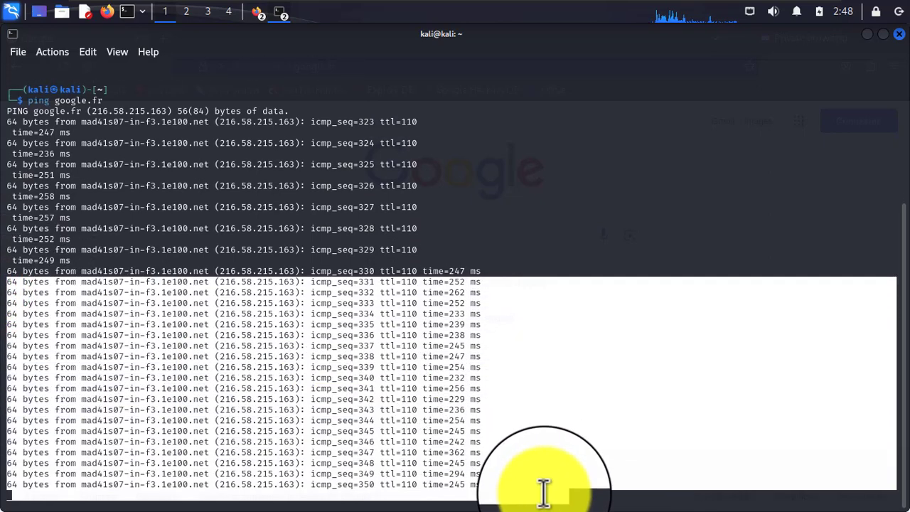
pyautogui.click(216, 334)
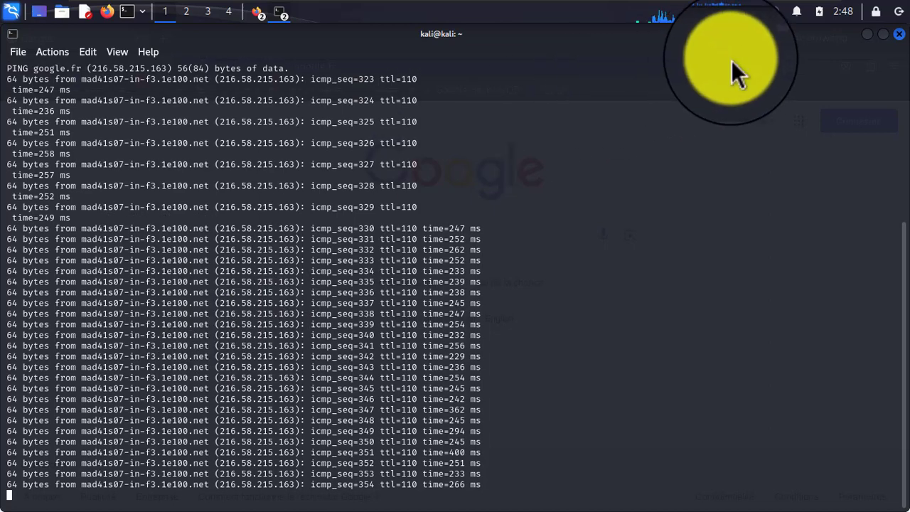
pyautogui.click(868, 34)
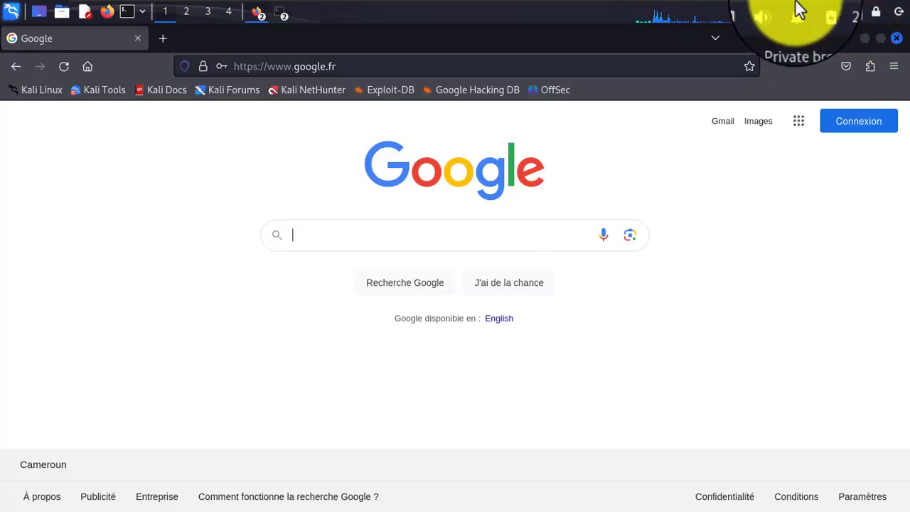
# - Switch to the Windows 10 pf VM and choose Redémarrer from the Start power menu
pyautogui.moveTo(794, 6)
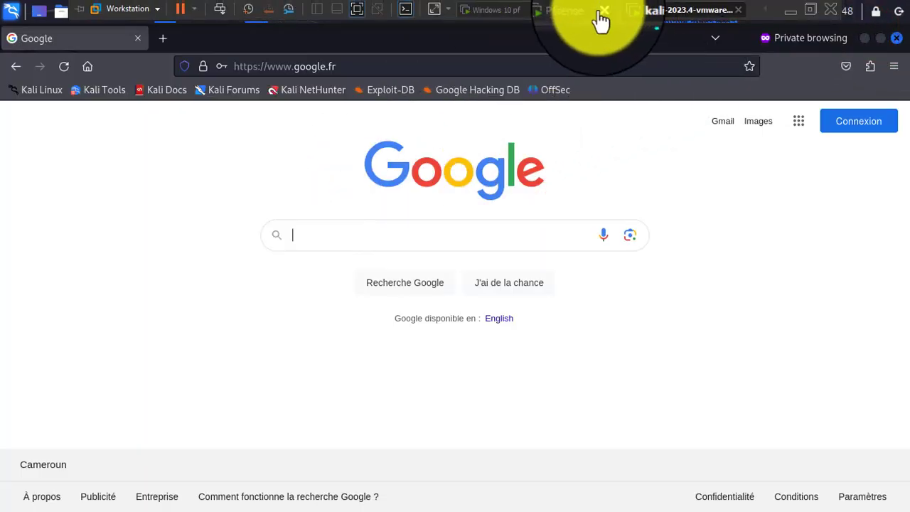
pyautogui.click(500, 10)
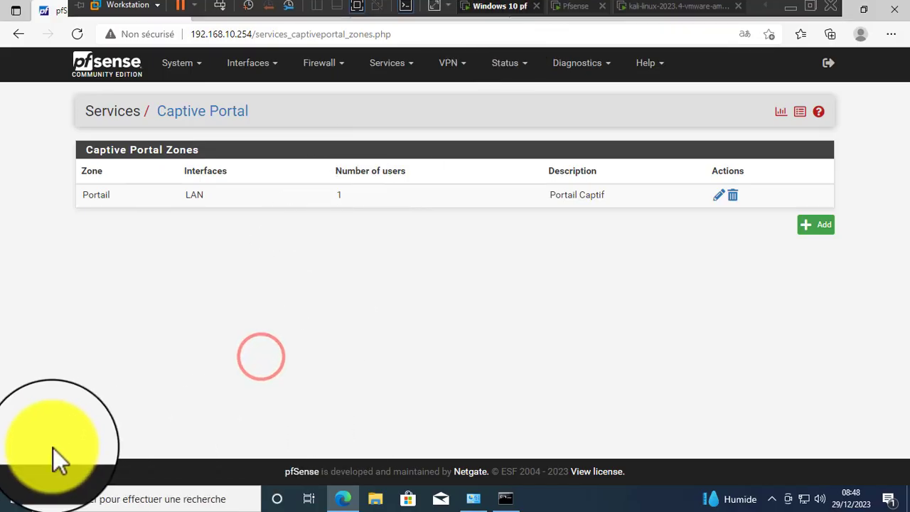
pyautogui.click(16, 498)
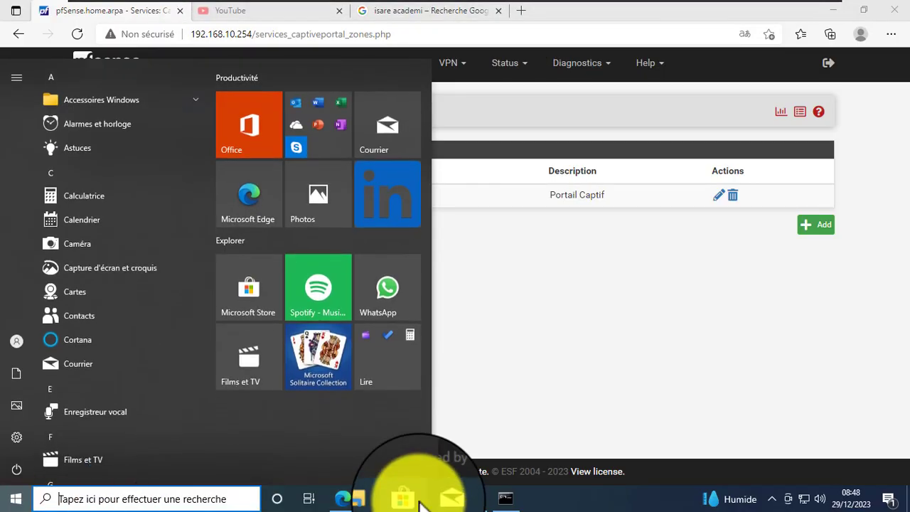
pyautogui.click(15, 460)
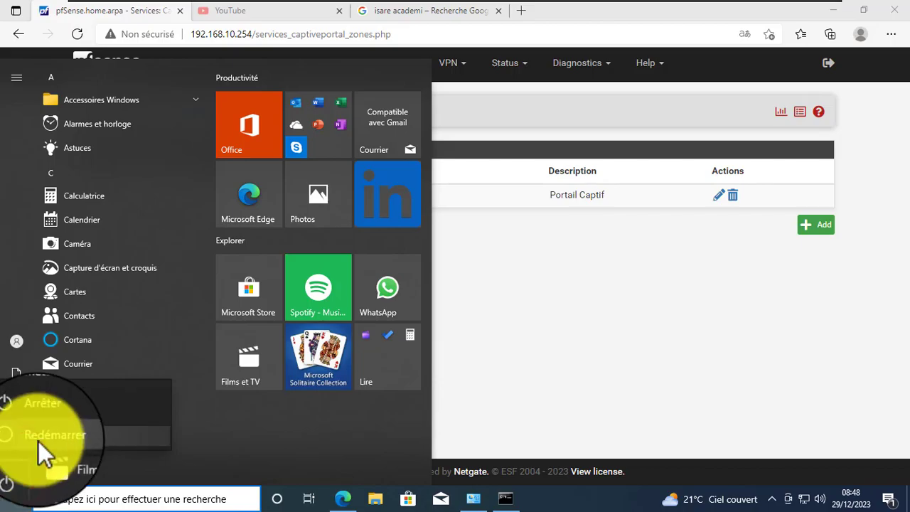
pyautogui.click(39, 441)
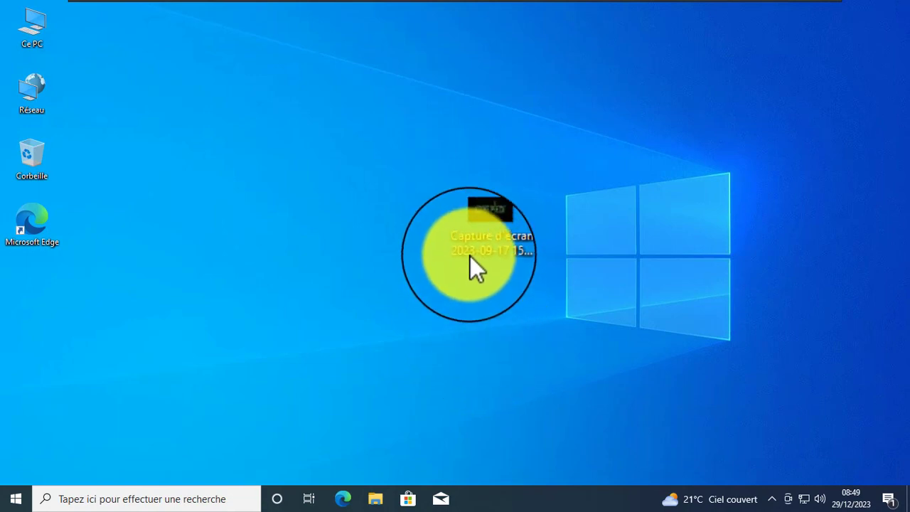
# - Place the Capture d'écran icon below Edge and refresh the desktop several times
pyautogui.moveTo(480, 226); pyautogui.dragTo(35, 286)
pyautogui.click(330, 287)
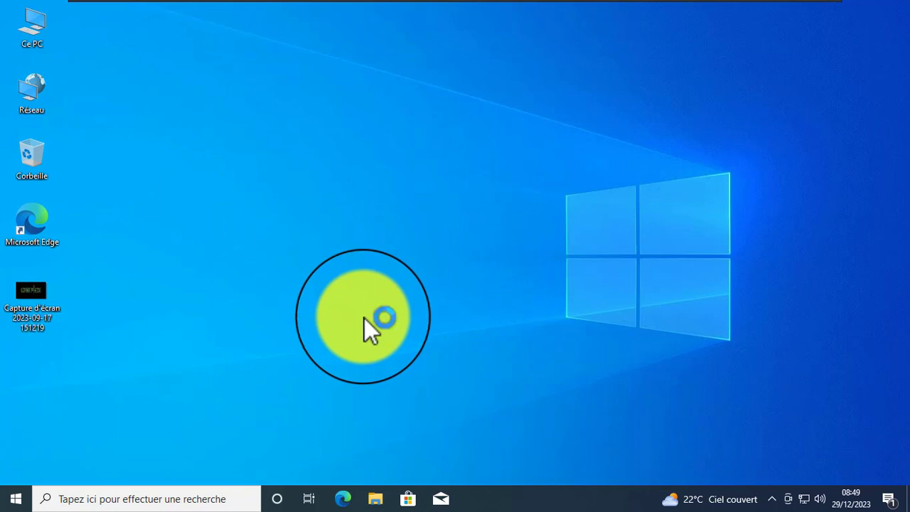
pyautogui.rightClick(860, 154)
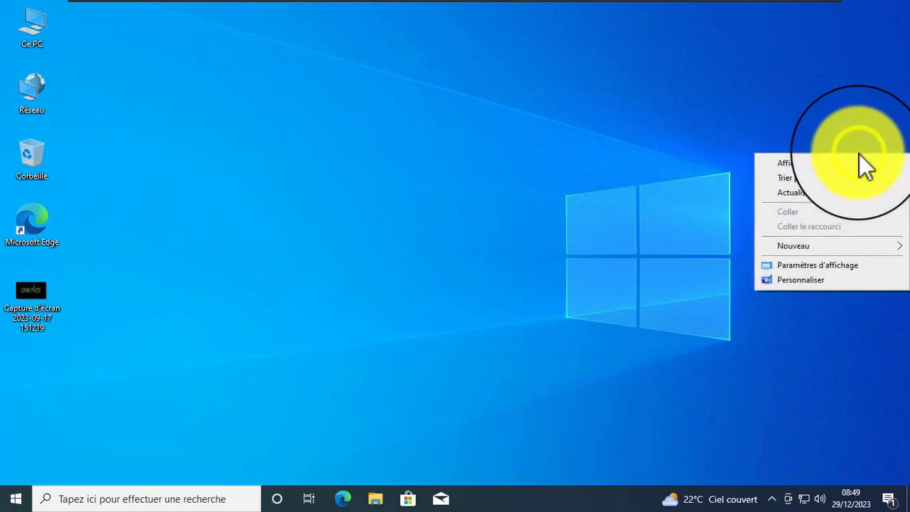
pyautogui.click(829, 191)
pyautogui.rightClick(863, 182)
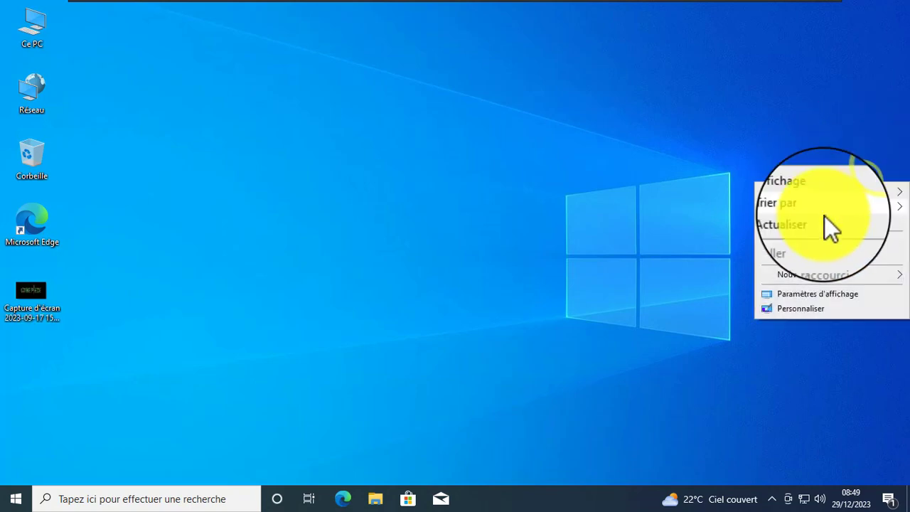
pyautogui.click(824, 218)
pyautogui.rightClick(894, 190)
pyautogui.click(849, 227)
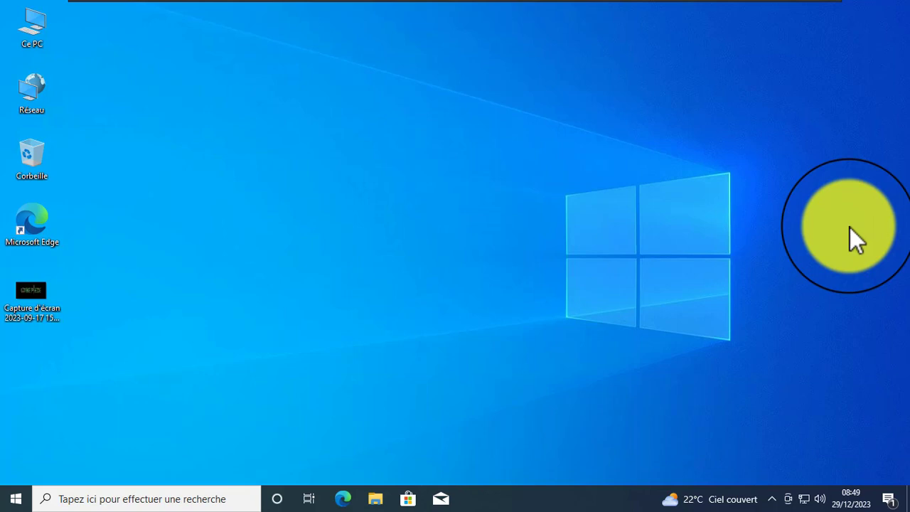
# - Drag-select desktop icons, view the icon sorting options, and refresh the desktop
pyautogui.moveTo(539, 145); pyautogui.dragTo(778, 383)
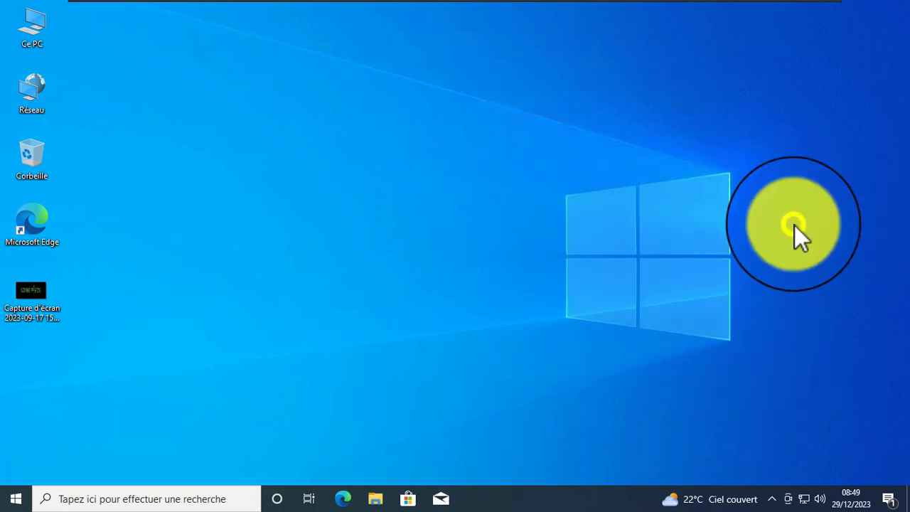
pyautogui.rightClick(794, 224)
pyautogui.click(787, 255)
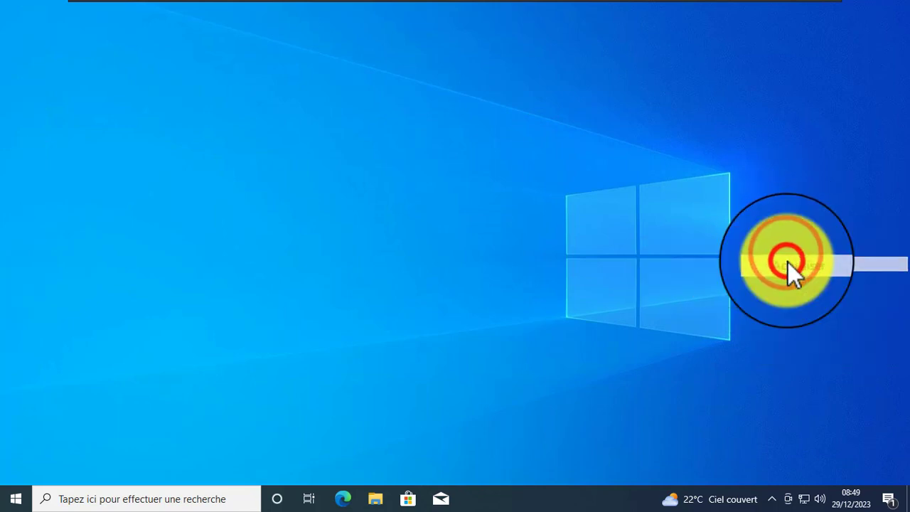
pyautogui.rightClick(758, 163)
pyautogui.click(798, 201)
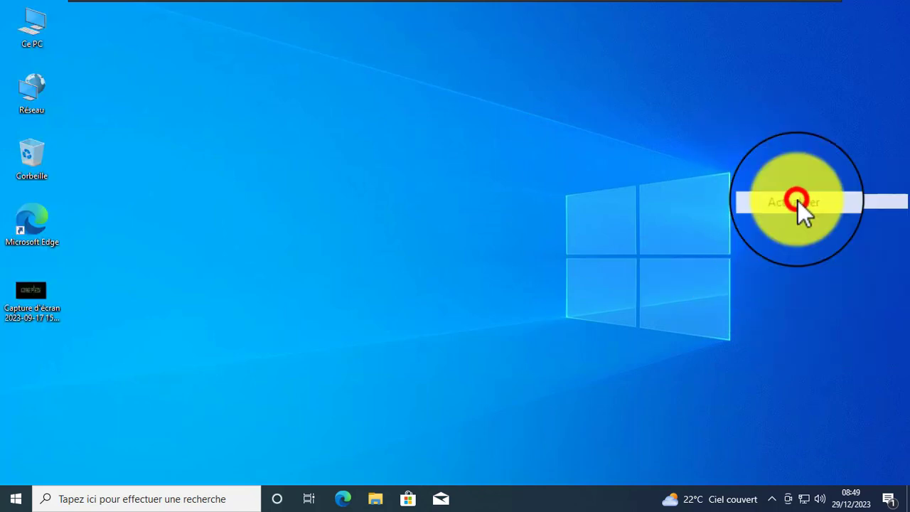
pyautogui.click(798, 139)
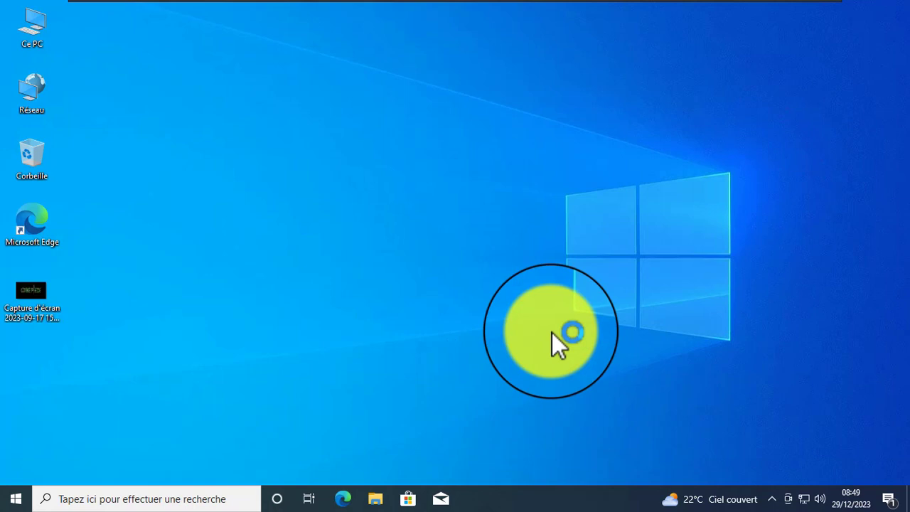
# - Refresh the desktop twice more, then dismiss a final context menu
pyautogui.rightClick(650, 169)
pyautogui.click(678, 204)
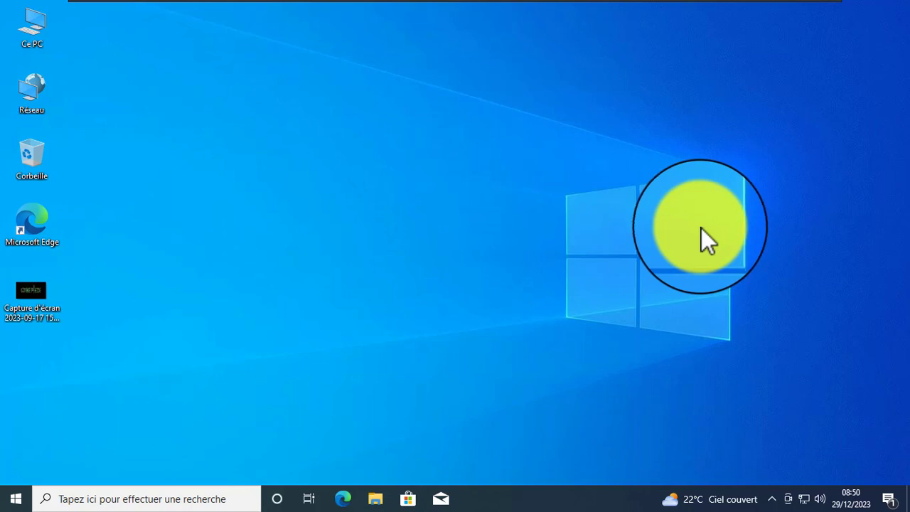
pyautogui.click(497, 145)
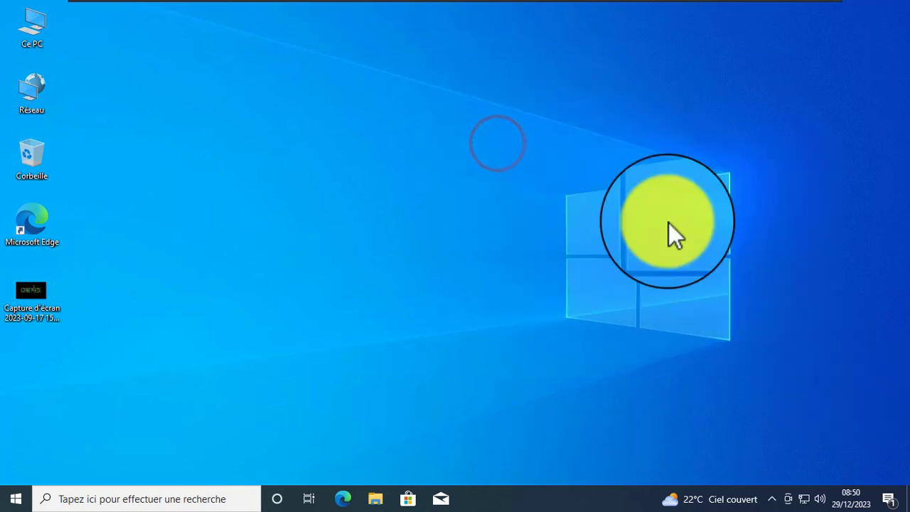
pyautogui.rightClick(647, 209)
pyautogui.click(684, 241)
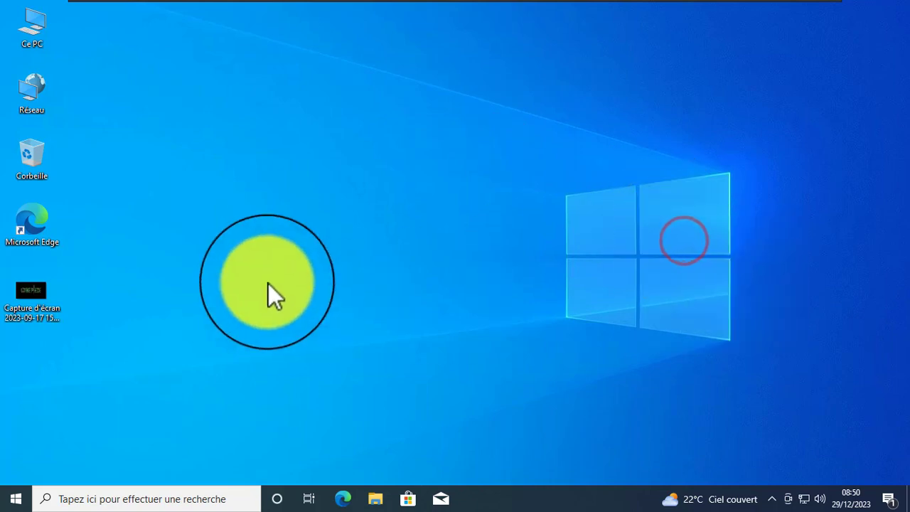
pyautogui.rightClick(308, 235)
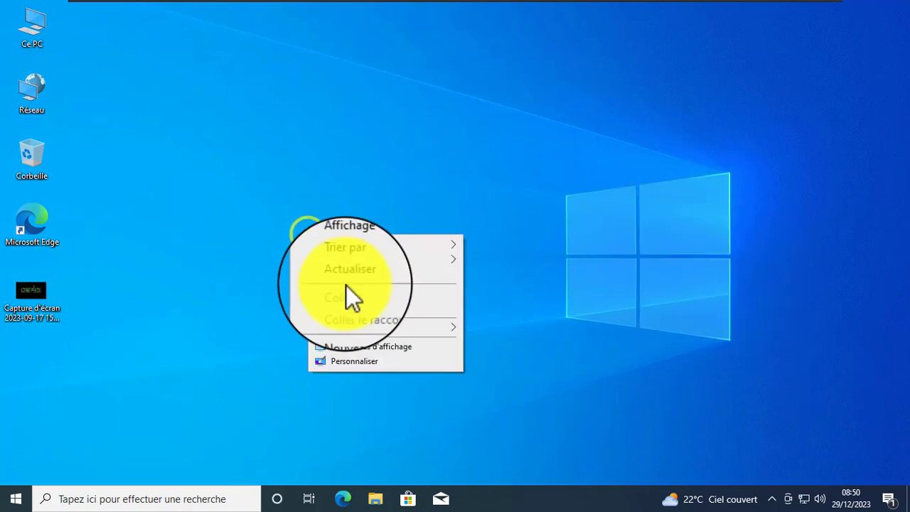
pyautogui.click(358, 276)
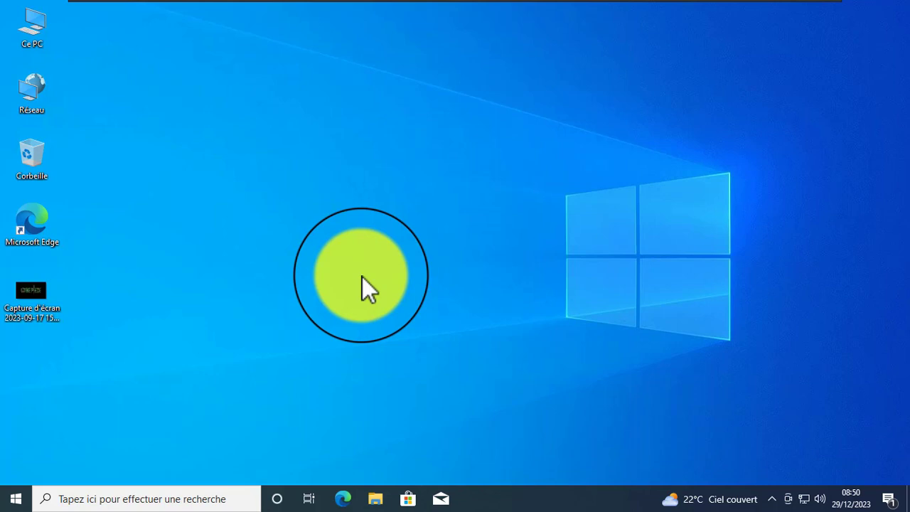
# - Launch Edge and accept the Microsoft privacy notice on the new tab
pyautogui.click(352, 495)
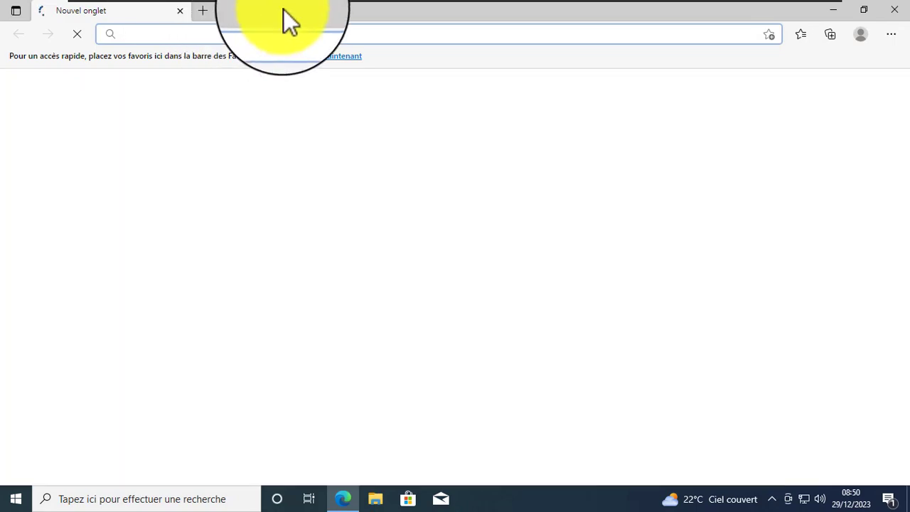
pyautogui.rightClick(287, 12)
pyautogui.click(271, 12)
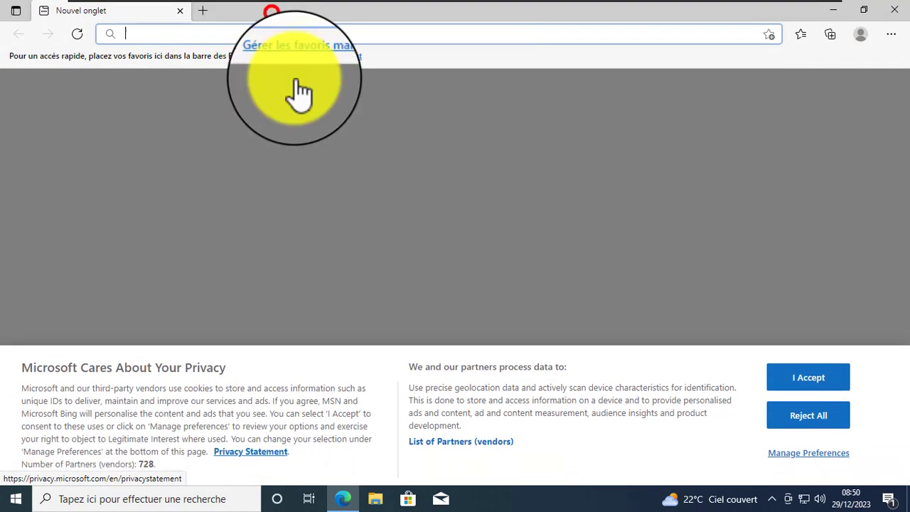
pyautogui.click(802, 383)
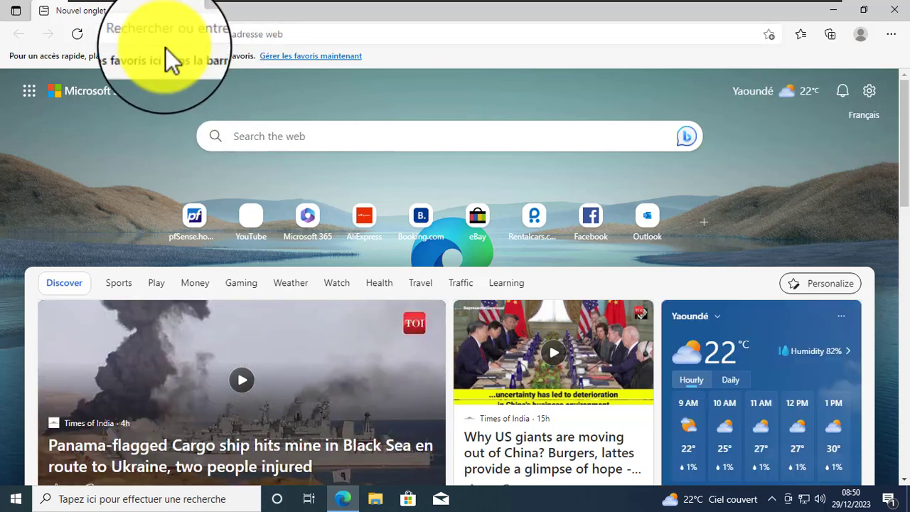
pyautogui.click(494, 506)
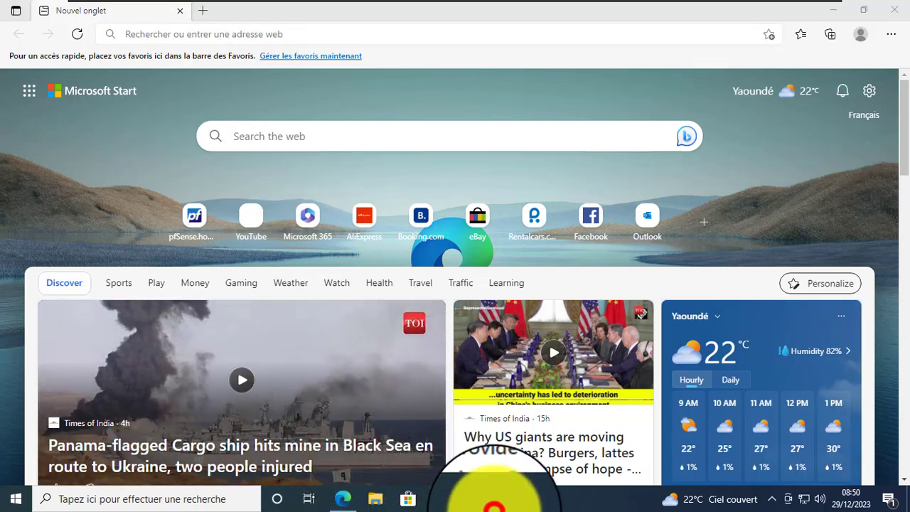
# - Run cmd via Win+R, ping google.fr to get replies, and minimize the console
pyautogui.press('super+r')
pyautogui.press('Return')
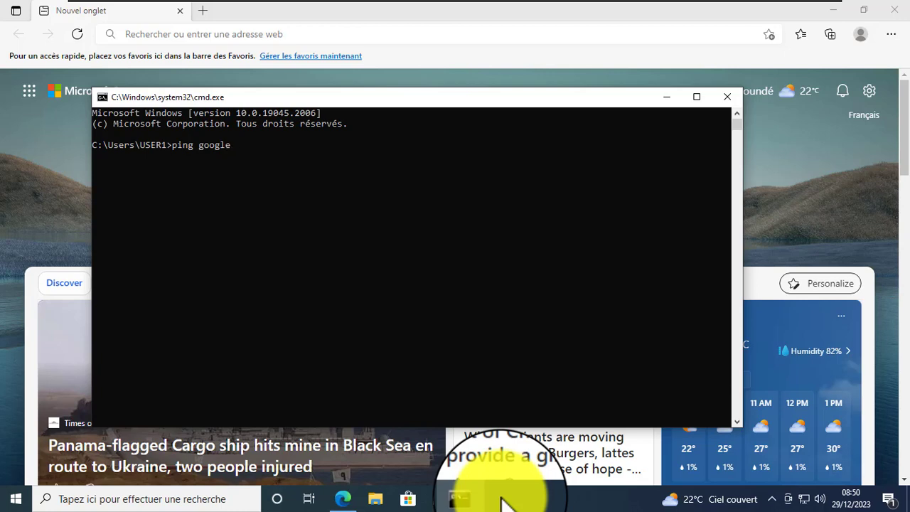
pyautogui.press('Return')
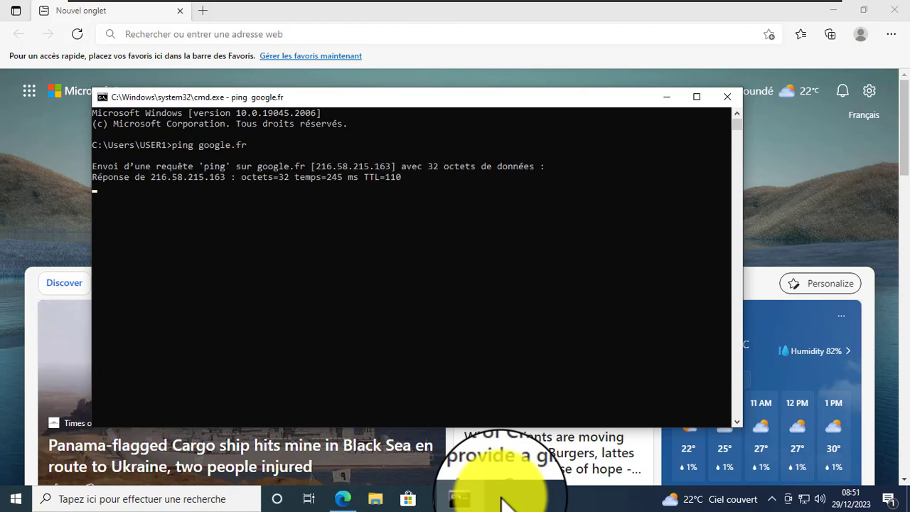
pyautogui.click(667, 99)
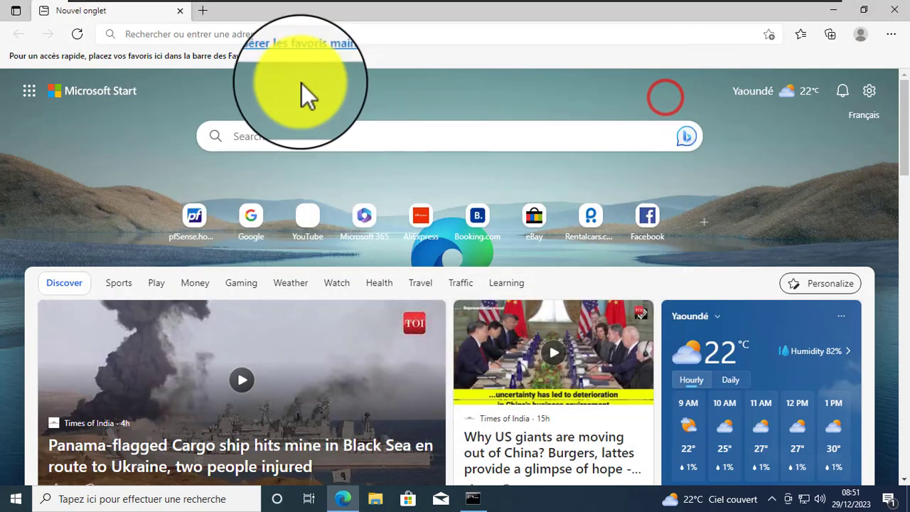
pyautogui.rightClick(301, 16)
pyautogui.click(284, 29)
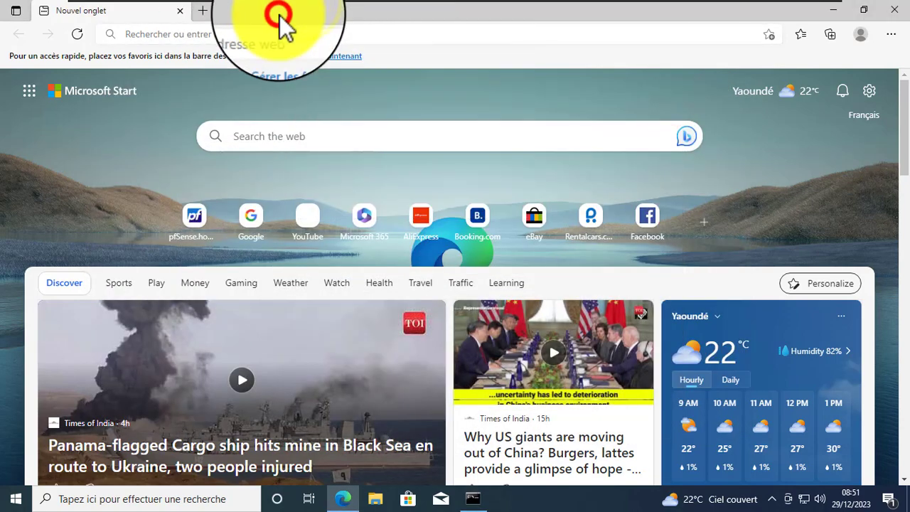
pyautogui.rightClick(280, 21)
# - Navigate Edge to the pfSense address 192.168.10.254
pyautogui.click(253, 20)
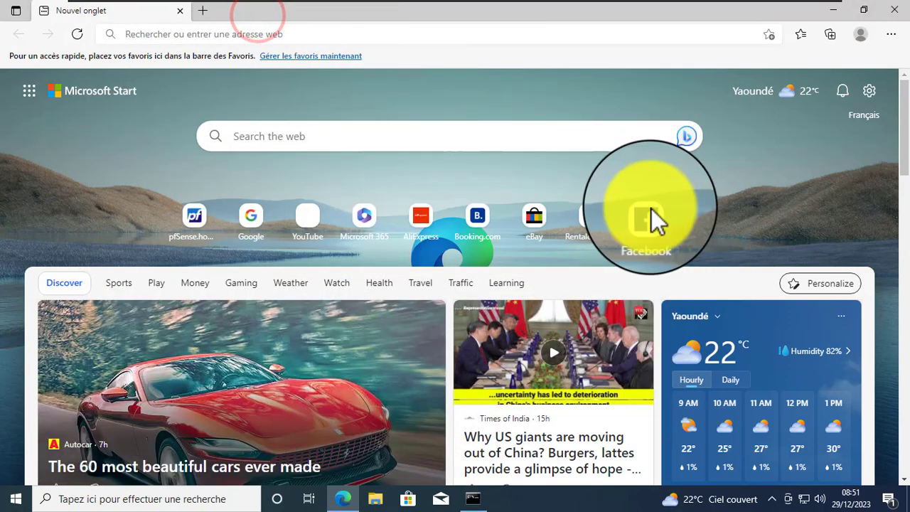
pyautogui.moveTo(552, 1)
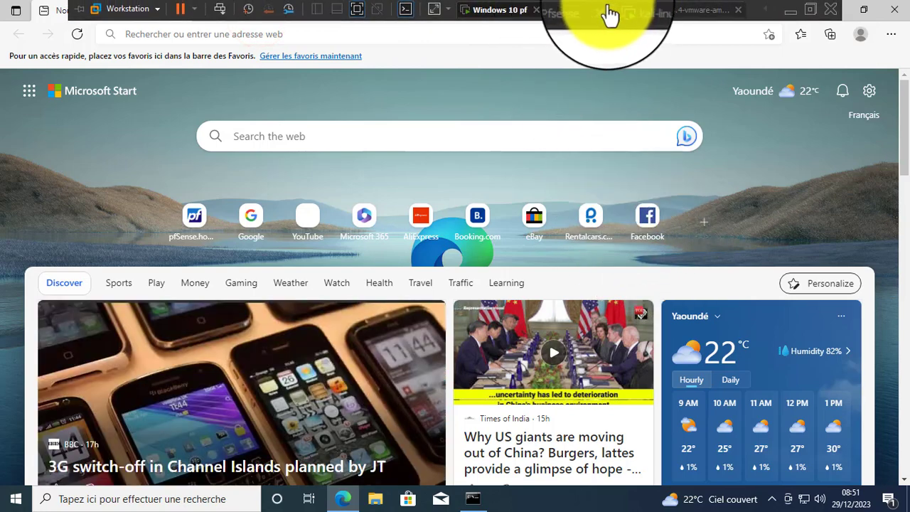
pyautogui.click(91, 180)
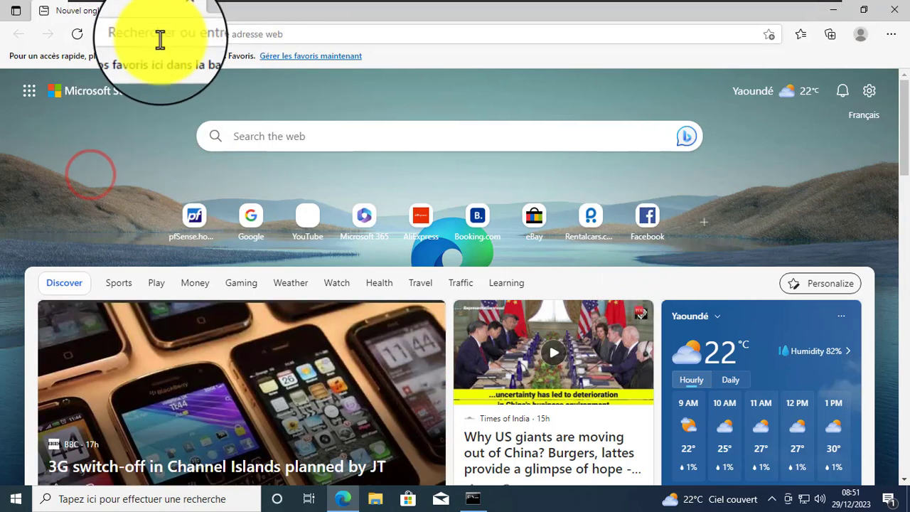
pyautogui.click(209, 32)
pyautogui.write('192.168.10.254')
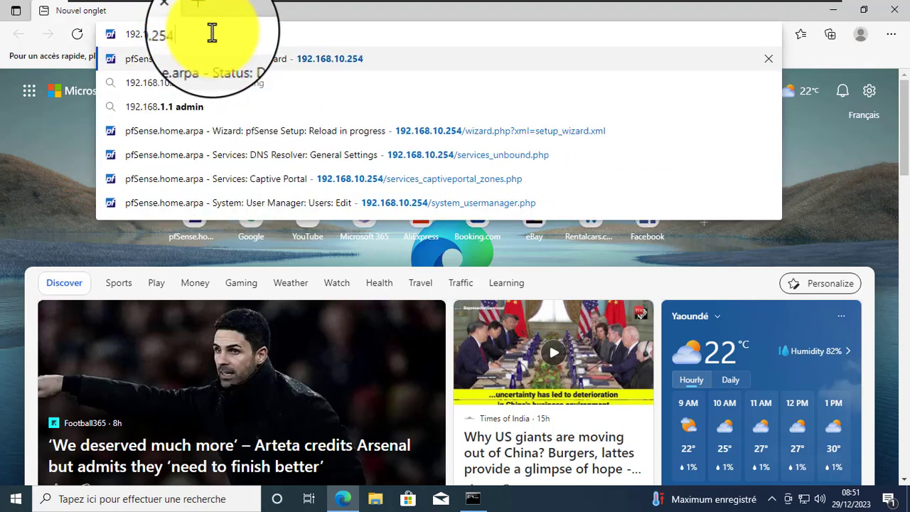
pyautogui.press('Return')
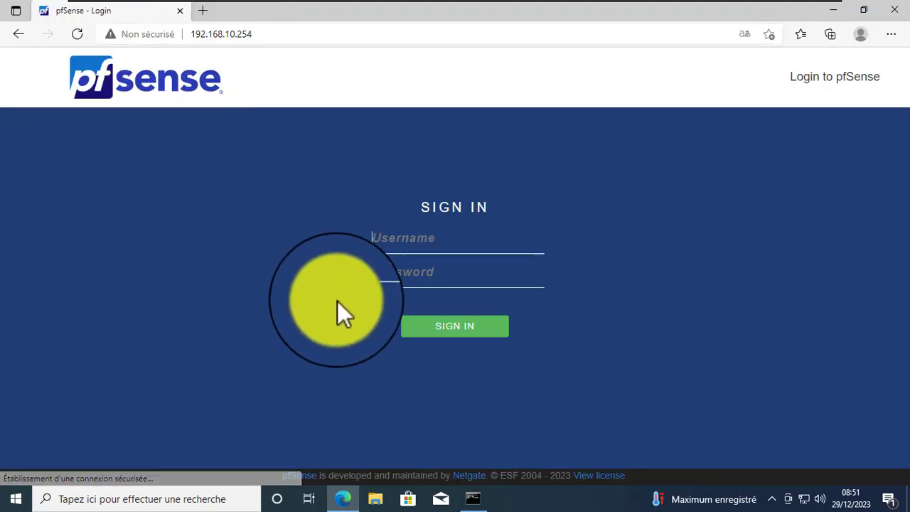
# - Sign in to pfSense as admin with the account password
pyautogui.click(387, 235)
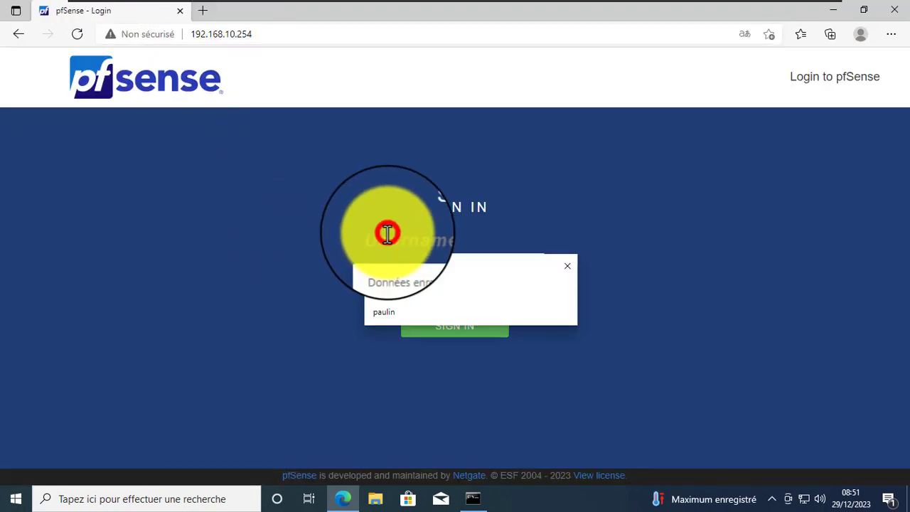
pyautogui.write('admin')
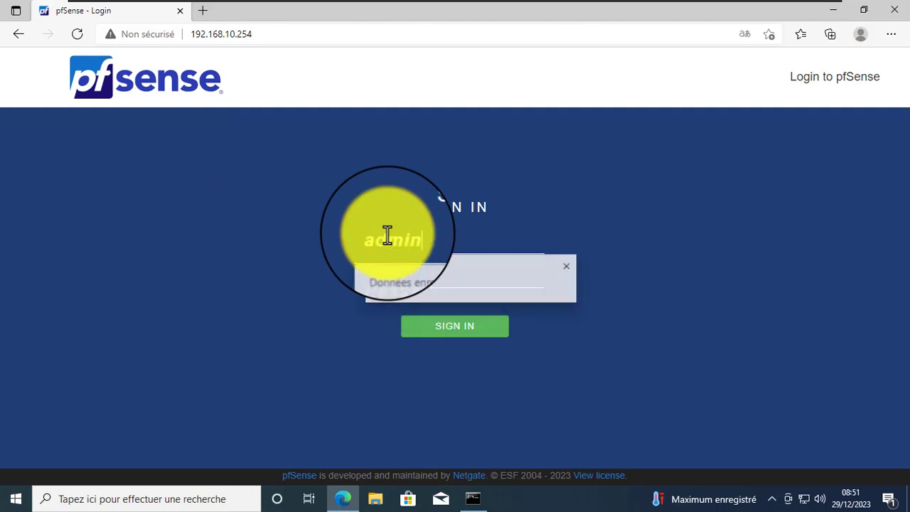
pyautogui.press('Tab')
pyautogui.write('****')
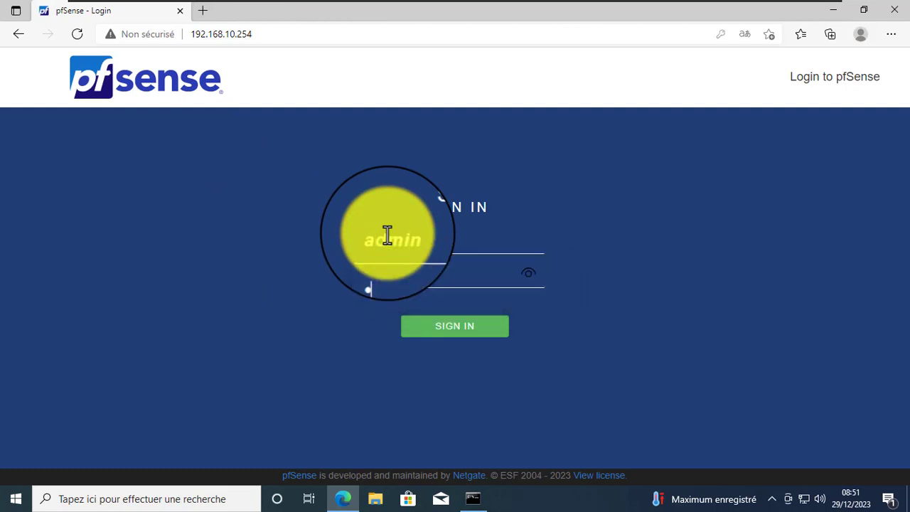
pyautogui.press('Return')
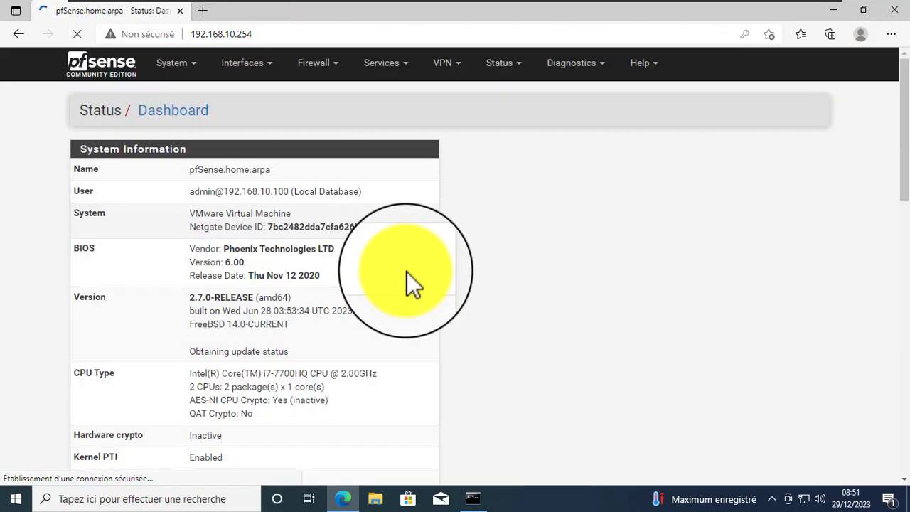
# - Dismiss the save-password prompt and open the Status > Captive Portal page
pyautogui.click(772, 56)
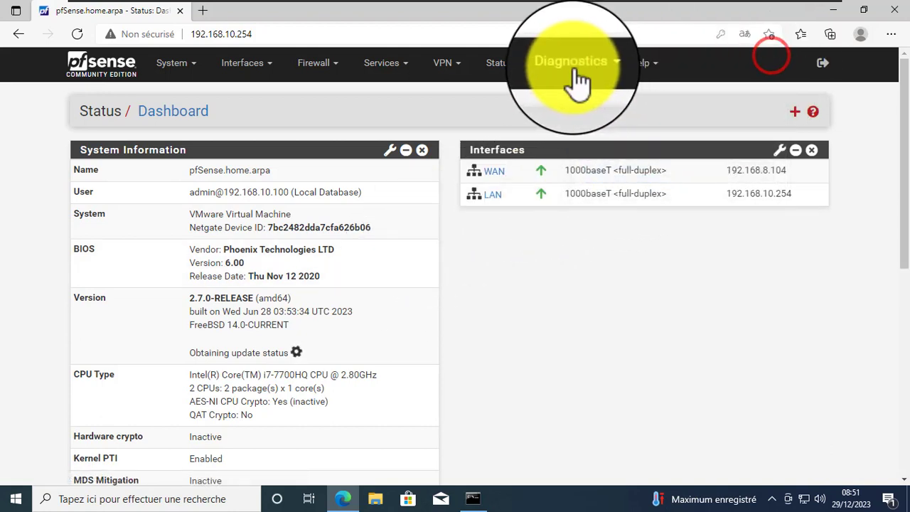
pyautogui.click(575, 64)
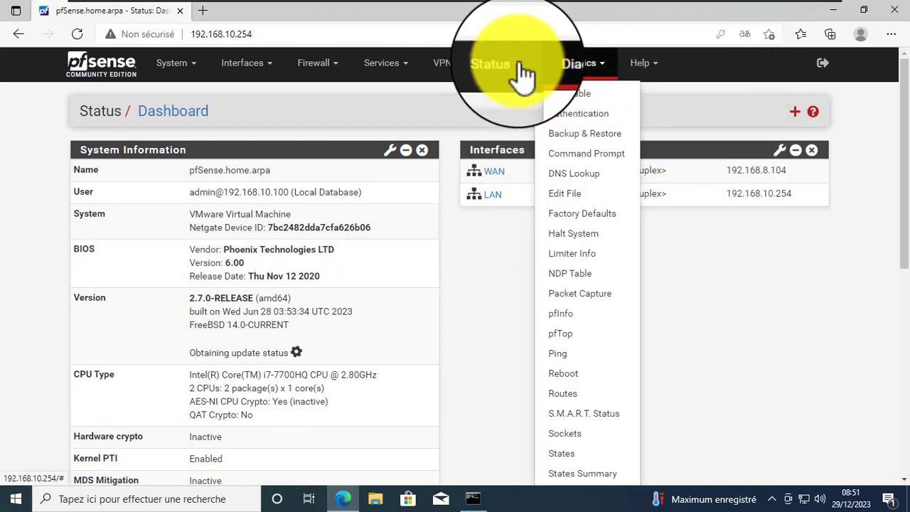
pyautogui.click(498, 64)
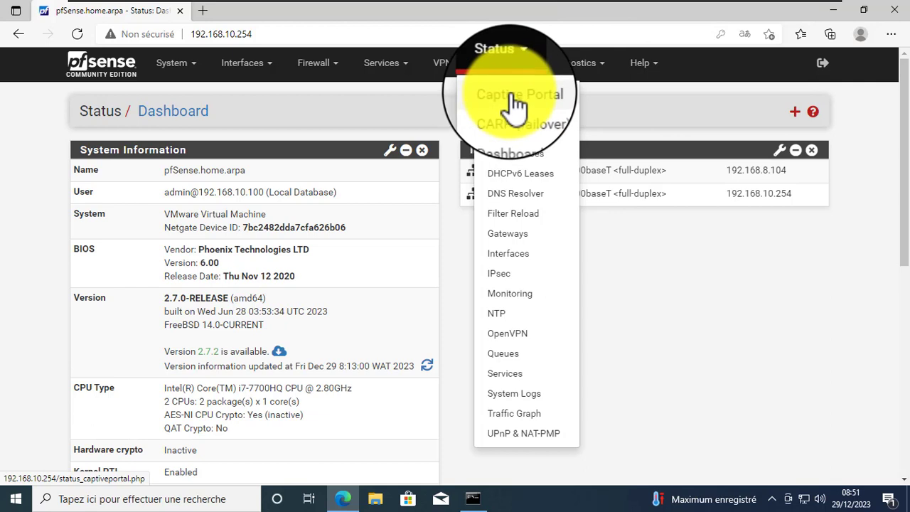
pyautogui.click(510, 95)
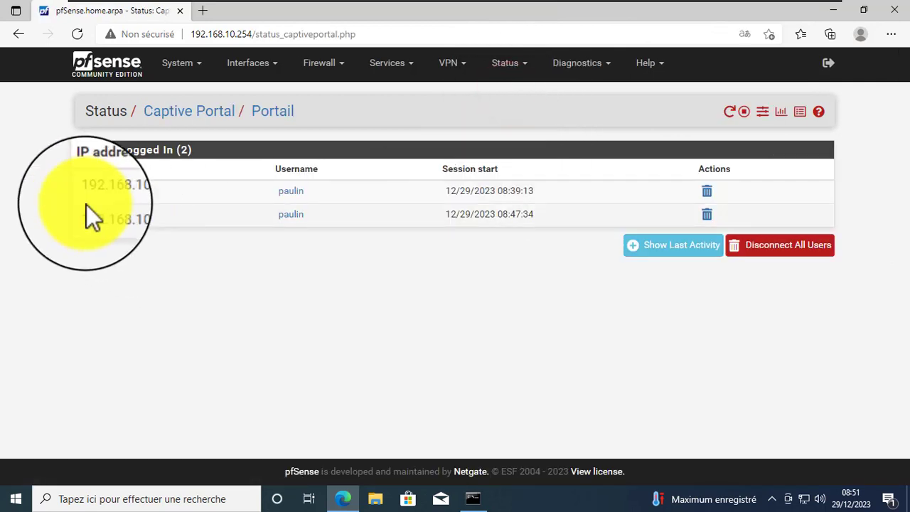
# - Review the logged-in users table and disconnect all captive portal users
pyautogui.moveTo(57, 191); pyautogui.dragTo(208, 230)
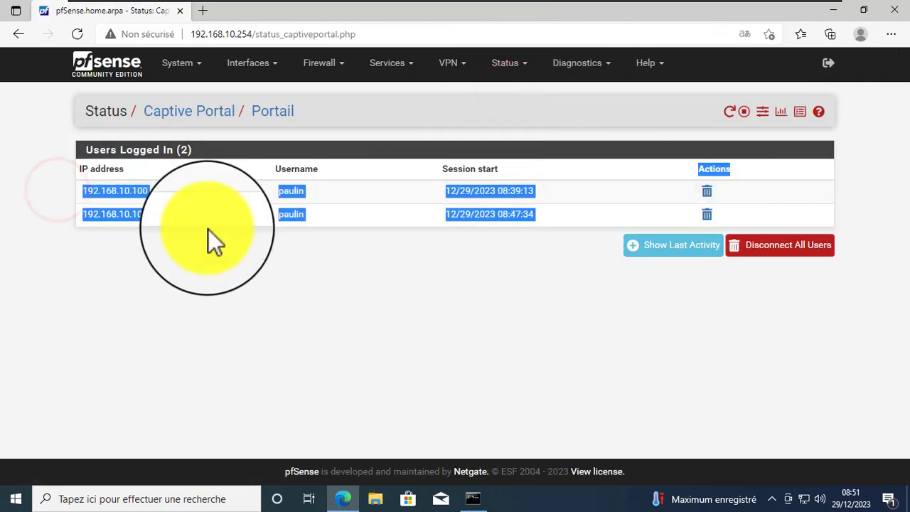
pyautogui.rightClick(579, 282)
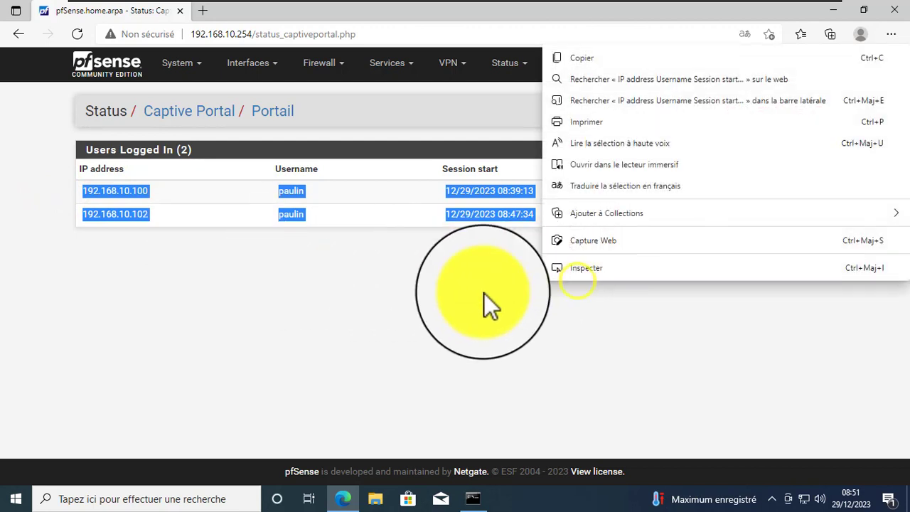
pyautogui.click(409, 309)
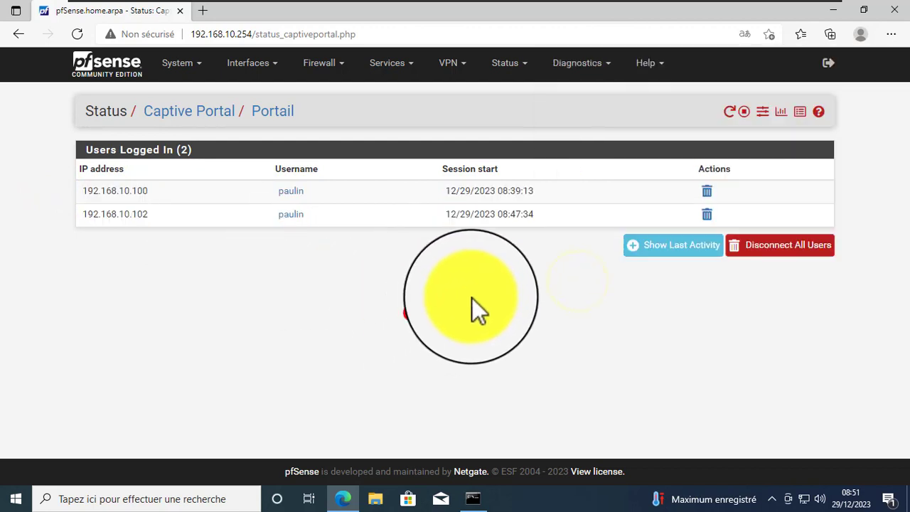
pyautogui.click(787, 245)
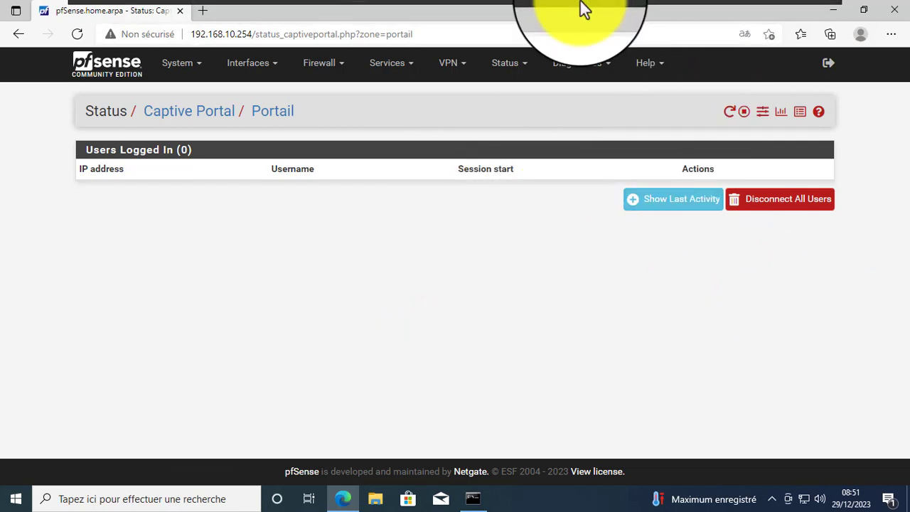
# - Restart the guest via the Windows 10 pf tab's Power > Restart Guest and confirm
pyautogui.moveTo(569, 6)
pyautogui.rightClick(501, 22)
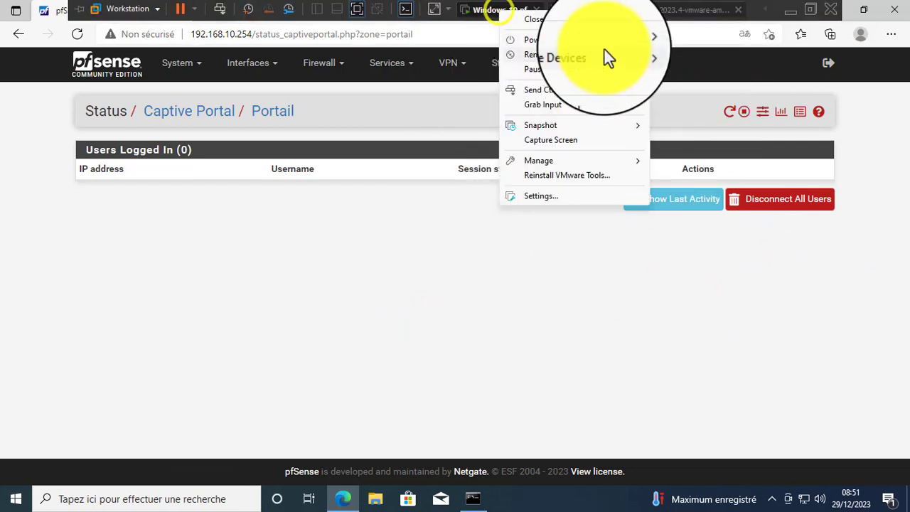
pyautogui.moveTo(608, 41)
pyautogui.click(704, 85)
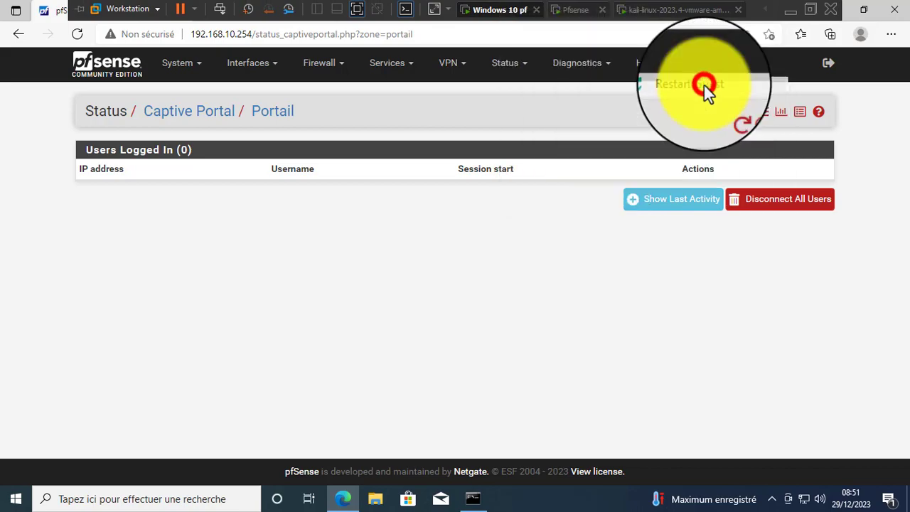
pyautogui.click(467, 287)
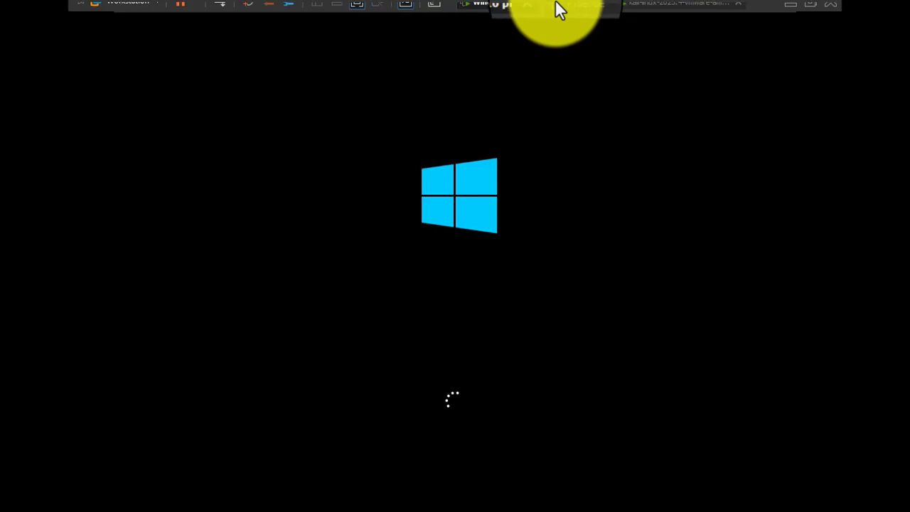
# - Exit full screen, minimize the 4K images folder, and reopen Windows 10 pf from the taskbar preview
pyautogui.click(788, 9)
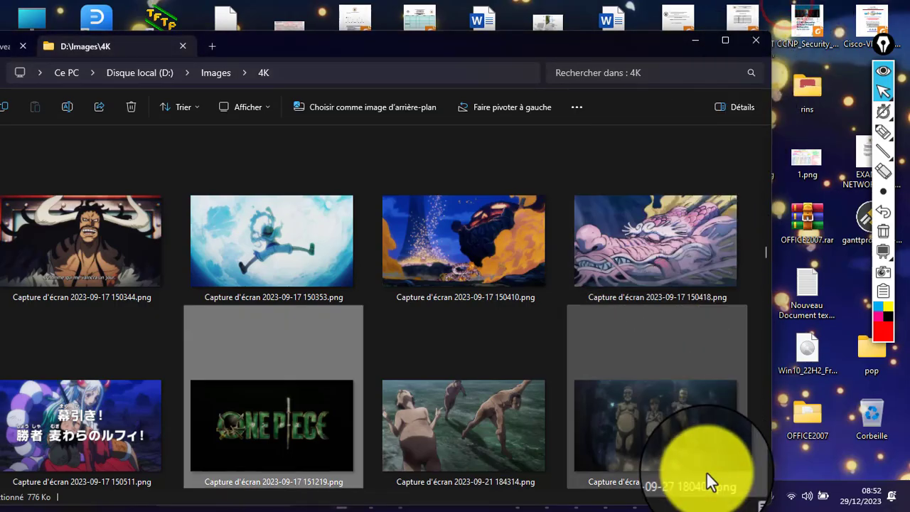
pyautogui.click(692, 40)
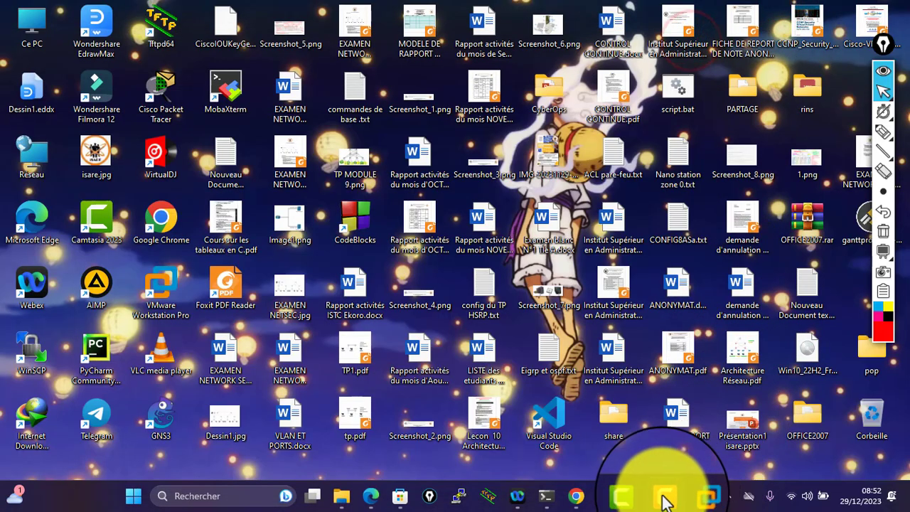
pyautogui.click(669, 496)
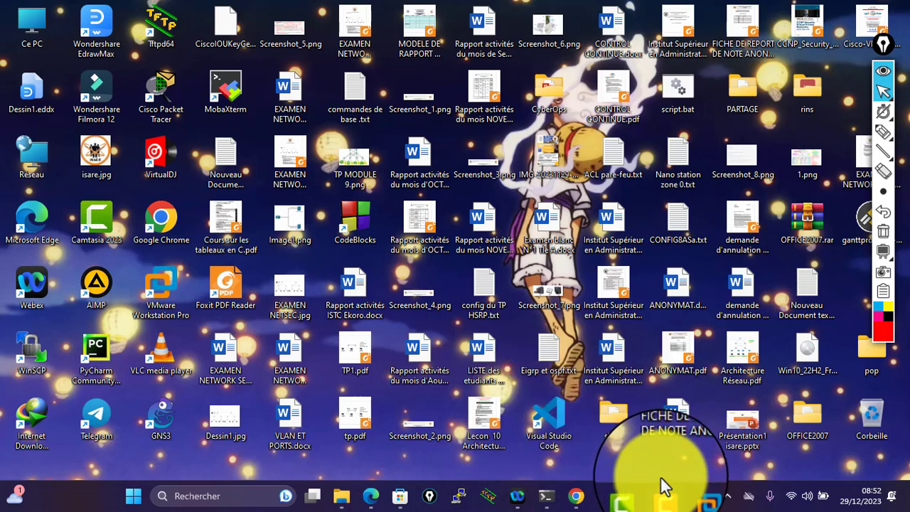
pyautogui.click(521, 292)
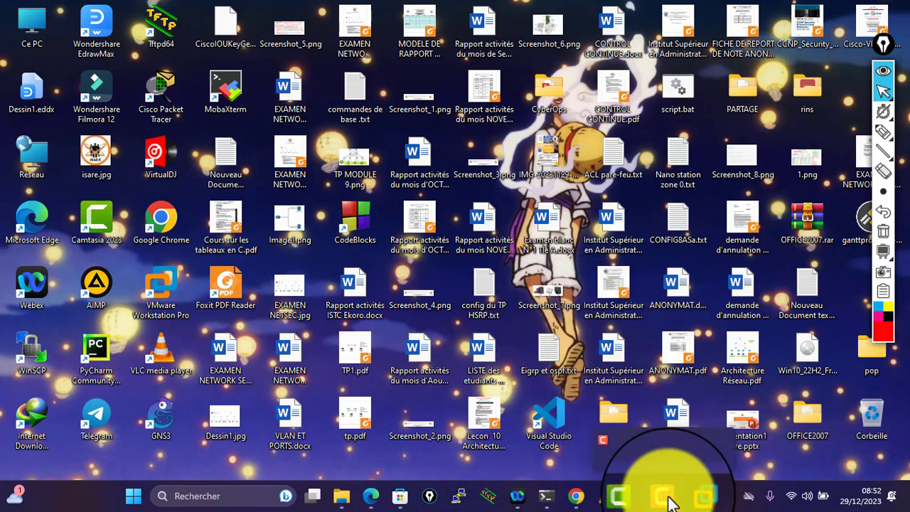
pyautogui.moveTo(693, 503)
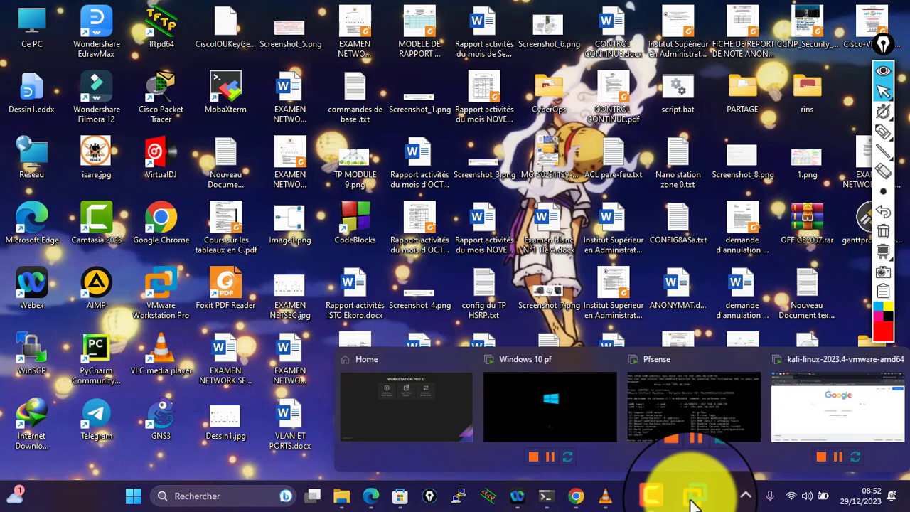
pyautogui.click(537, 382)
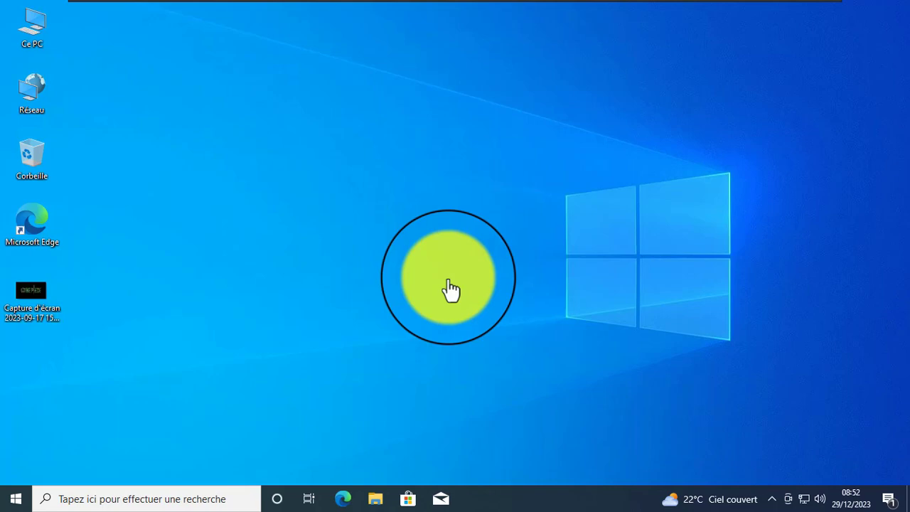
# - Refresh the guest desktop with Actualiser from its context menu
pyautogui.click(480, 272)
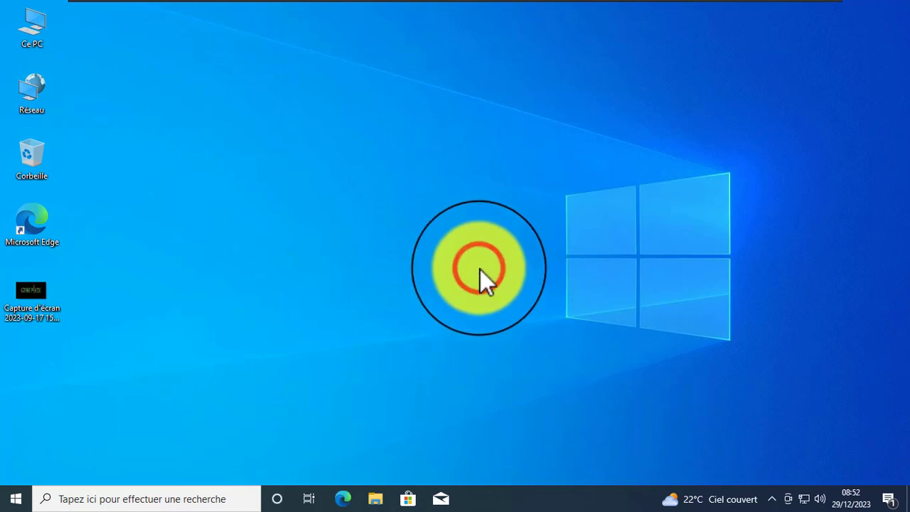
pyautogui.click(530, 207)
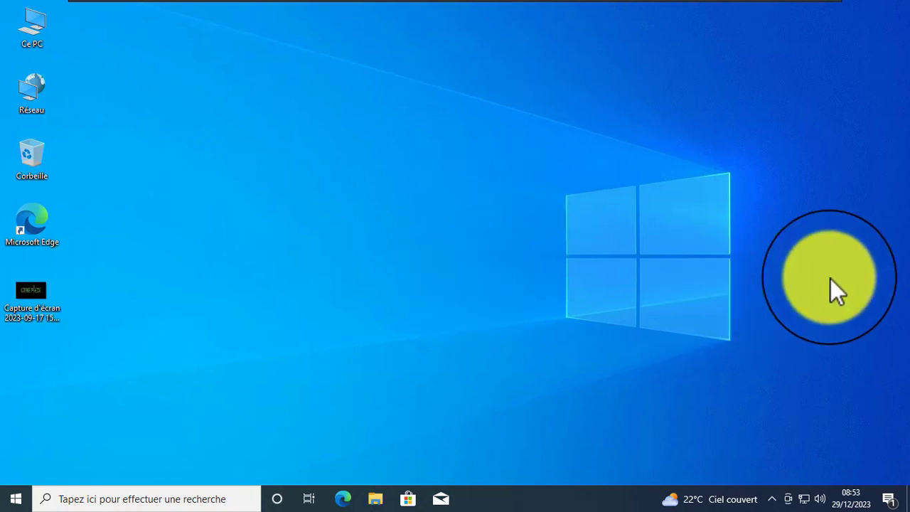
pyautogui.rightClick(831, 279)
pyautogui.click(796, 322)
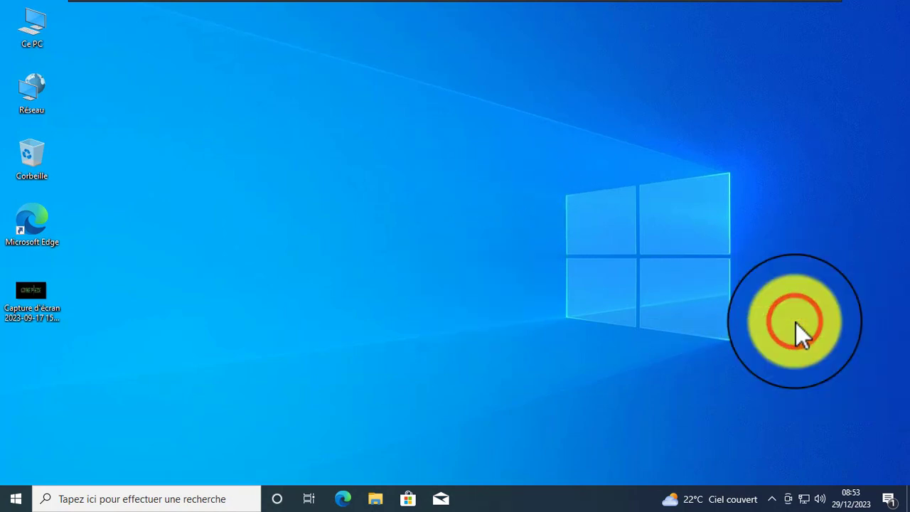
pyautogui.click(858, 310)
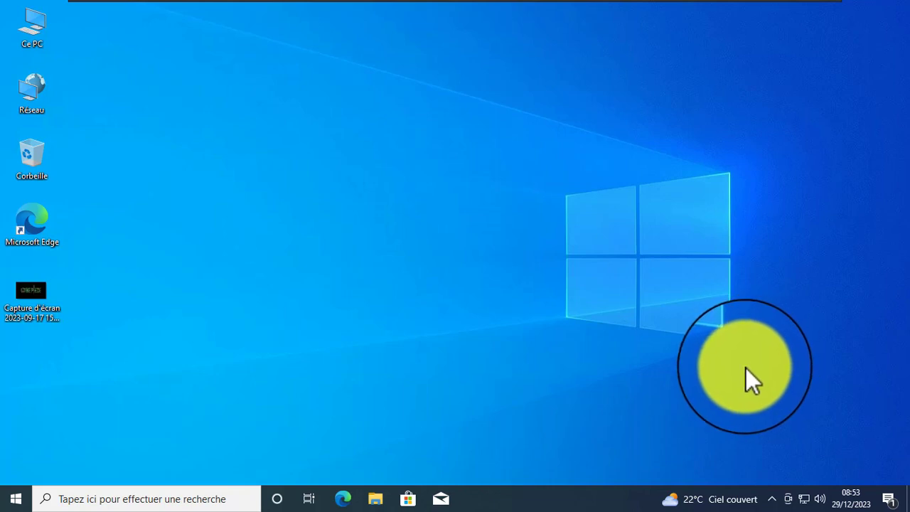
pyautogui.click(799, 157)
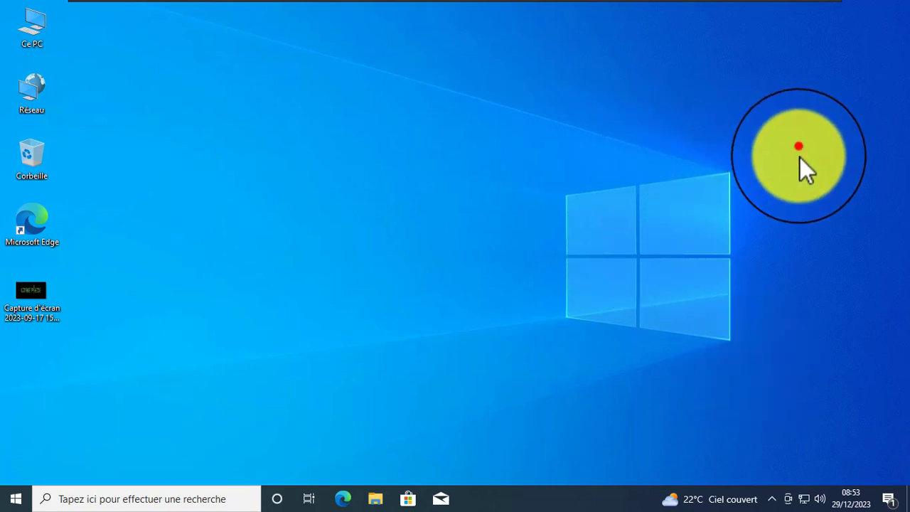
# - Refresh the guest desktop once more, then minimize the full-screen VM from its toolbar
pyautogui.rightClick(519, 178)
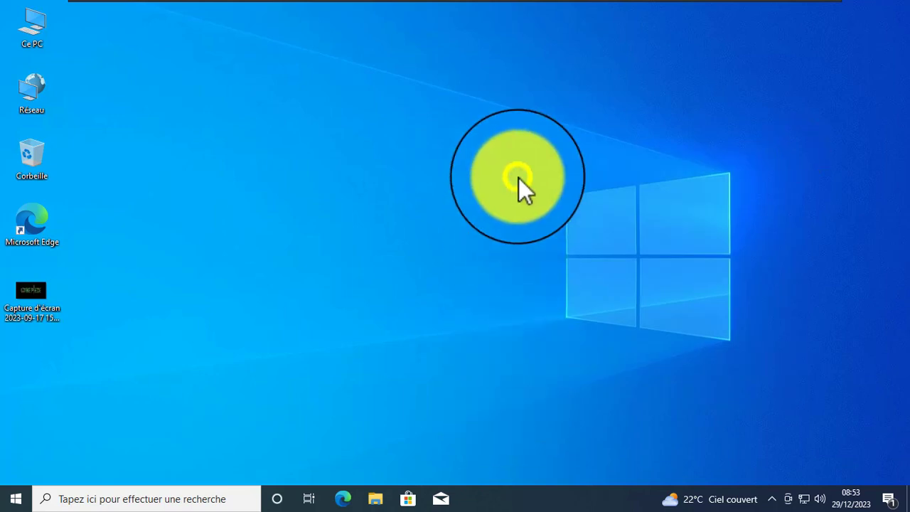
pyautogui.click(591, 221)
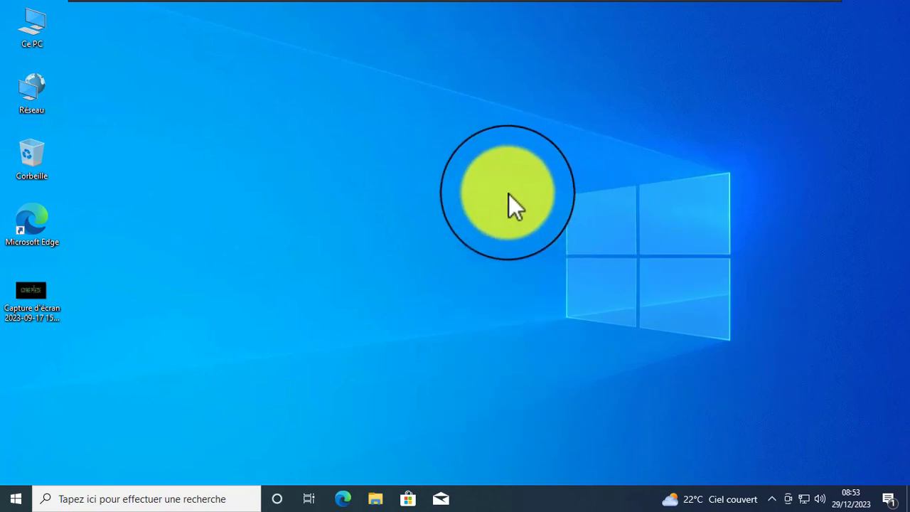
pyautogui.click(468, 162)
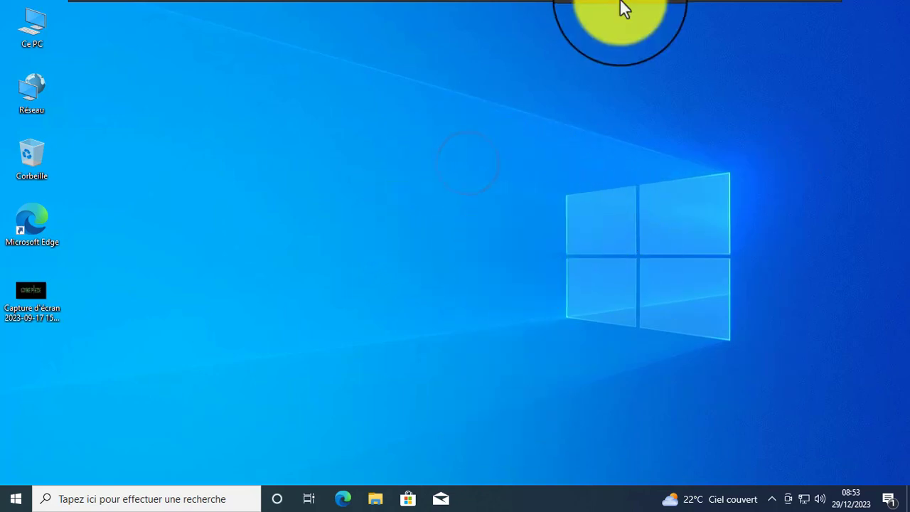
pyautogui.moveTo(619, 11)
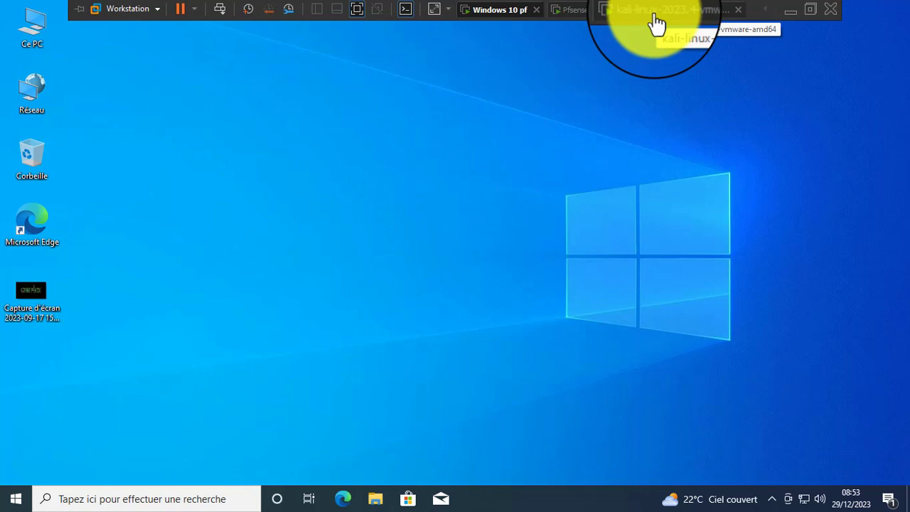
pyautogui.click(788, 13)
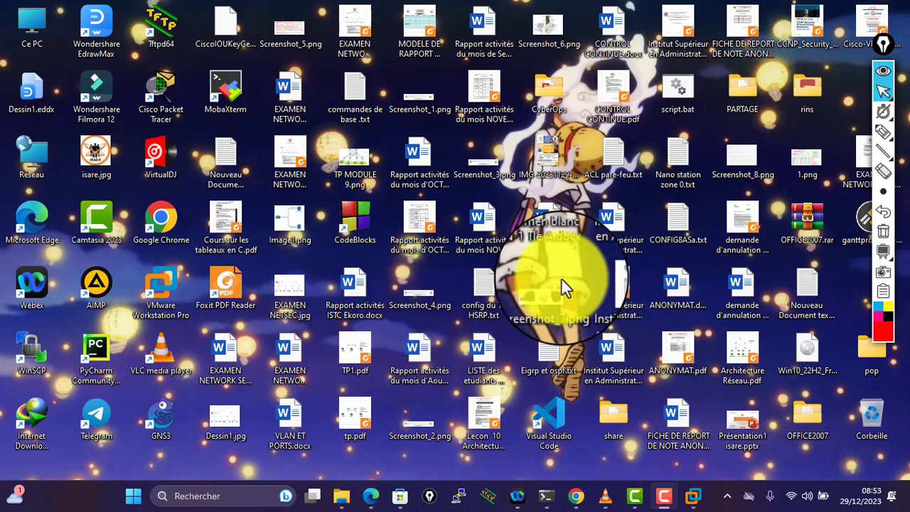
pyautogui.click(511, 293)
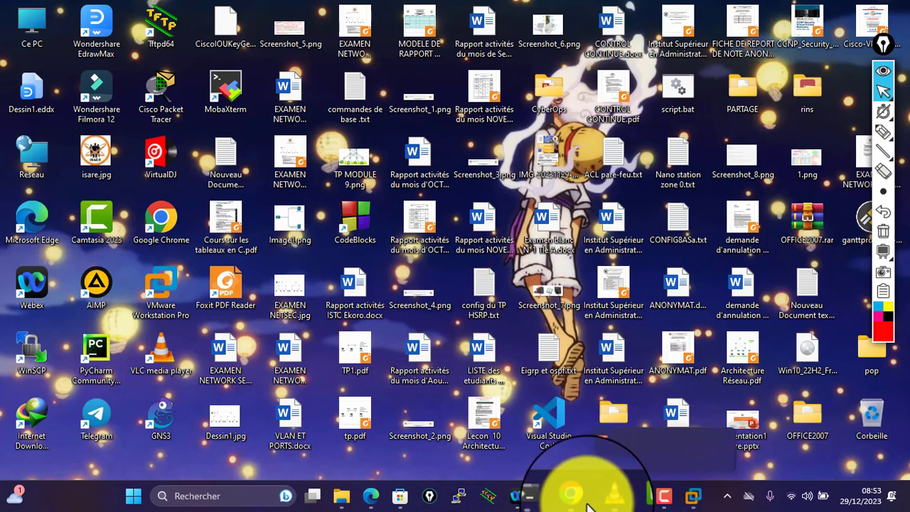
# - Bring Windows 10 pf back full screen, refresh its desktop, and launch Edge
pyautogui.moveTo(693, 504)
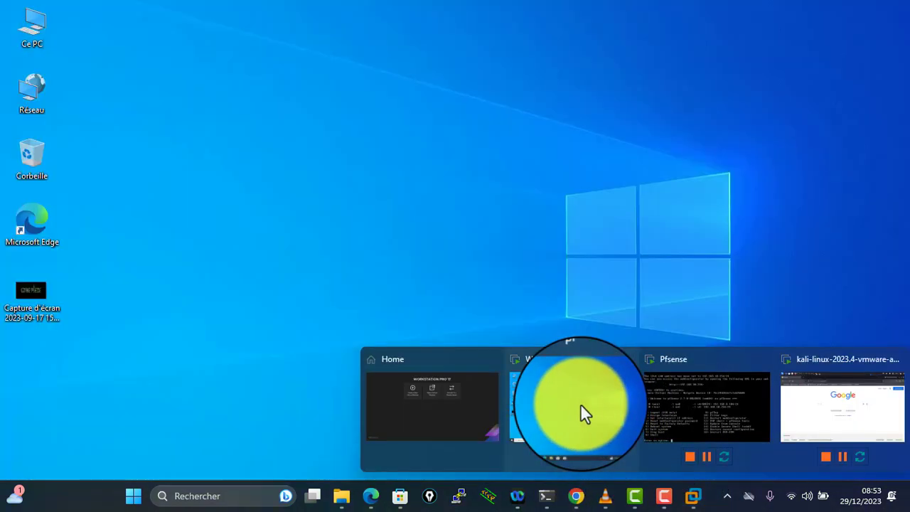
pyautogui.click(580, 403)
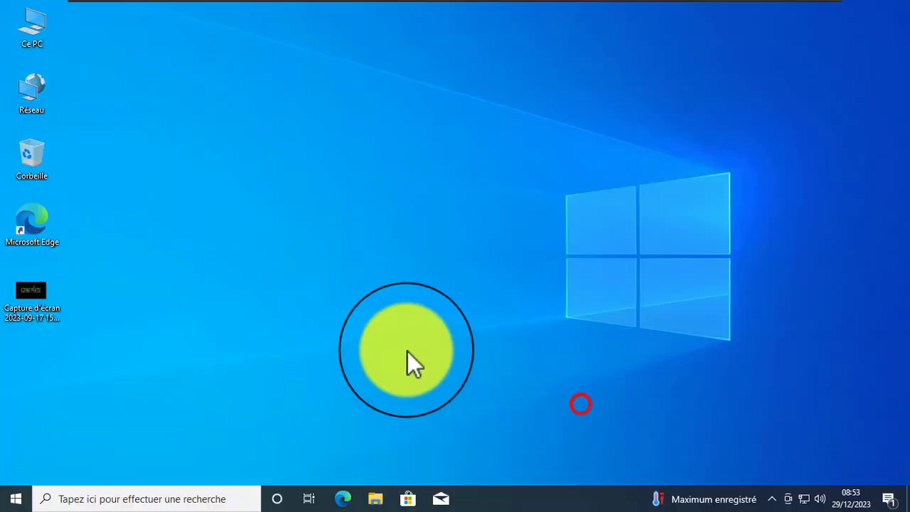
pyautogui.rightClick(357, 187)
pyautogui.click(401, 223)
pyautogui.click(285, 156)
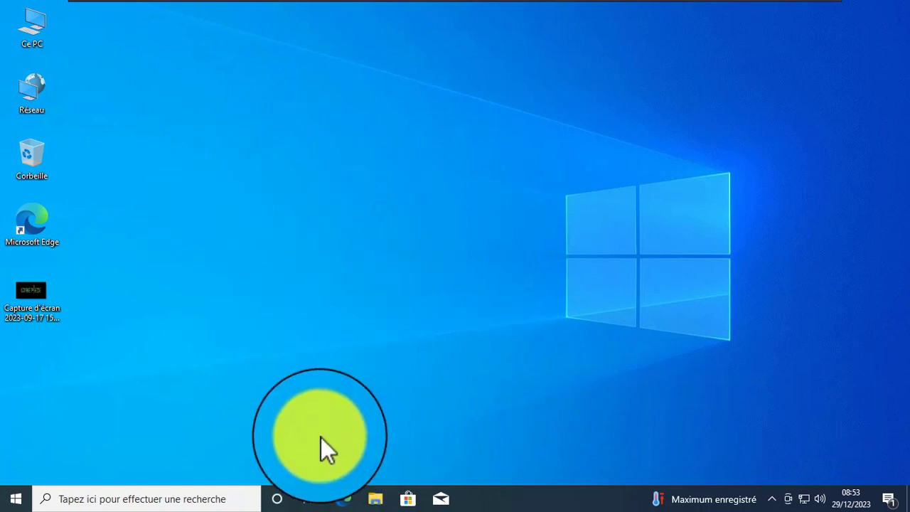
pyautogui.click(346, 497)
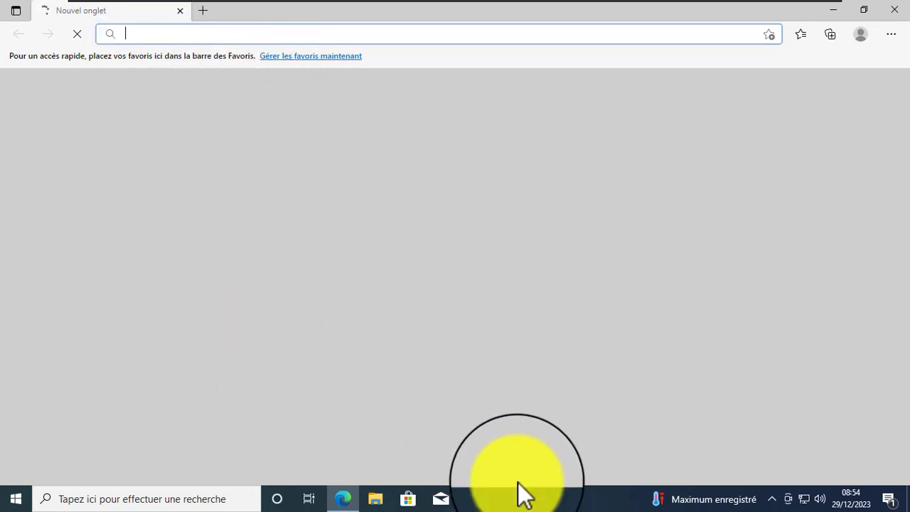
# - Run cmd, ping google.fr and see it time out, then minimize the console
pyautogui.press('super+r')
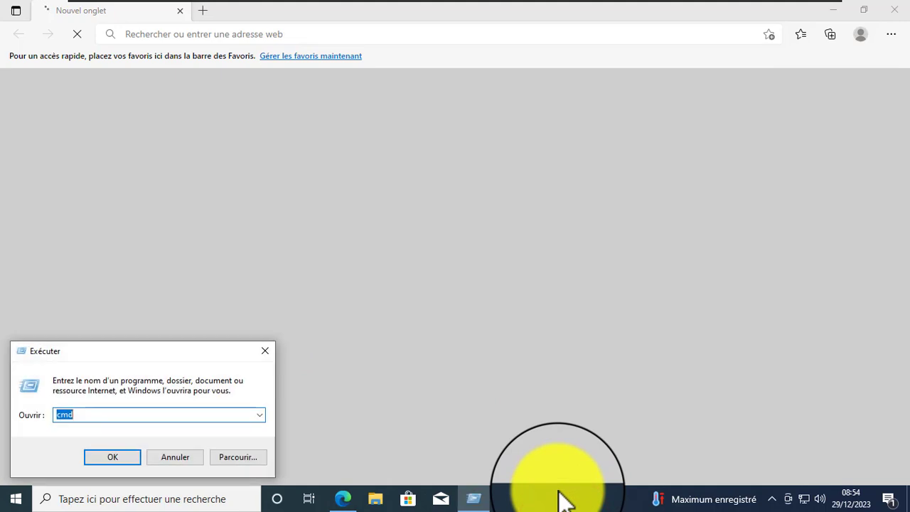
pyautogui.press('Return')
pyautogui.write('ping google.fr')
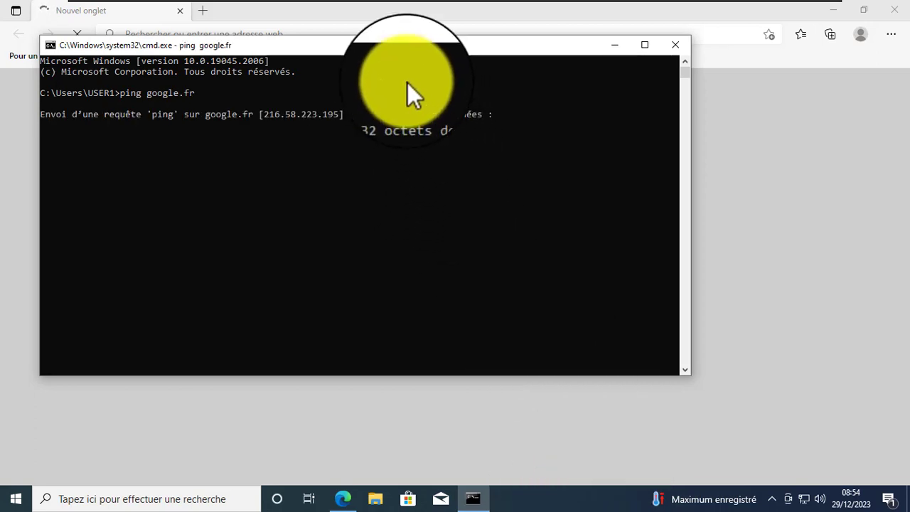
pyautogui.moveTo(389, 52); pyautogui.dragTo(391, 93)
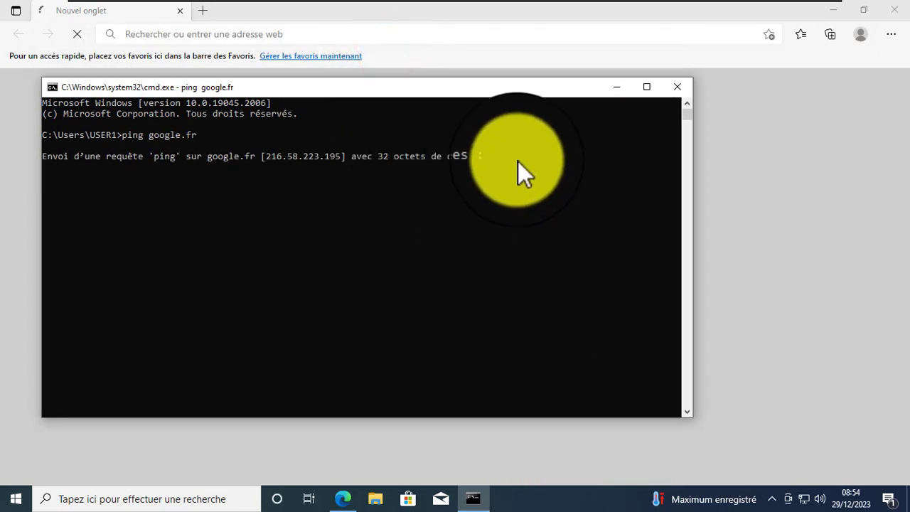
pyautogui.moveTo(518, 157); pyautogui.dragTo(67, 168)
pyautogui.click(356, 187)
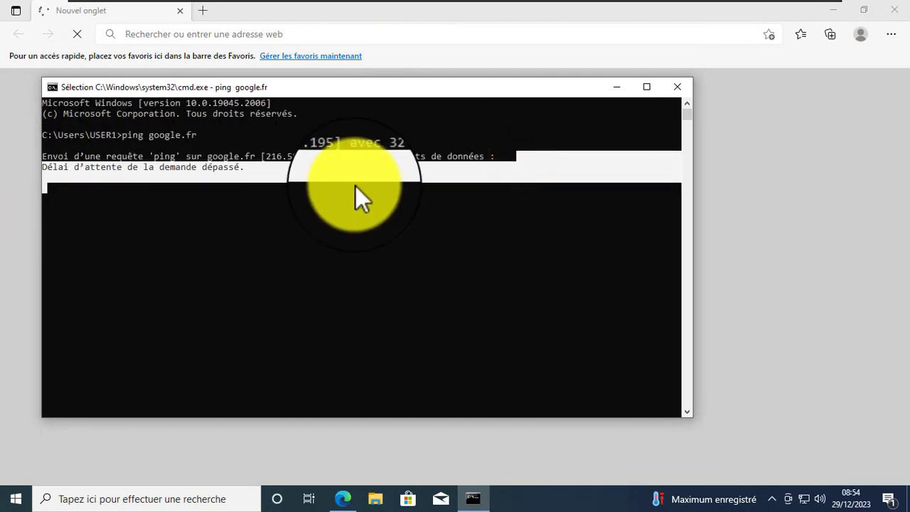
pyautogui.click(626, 87)
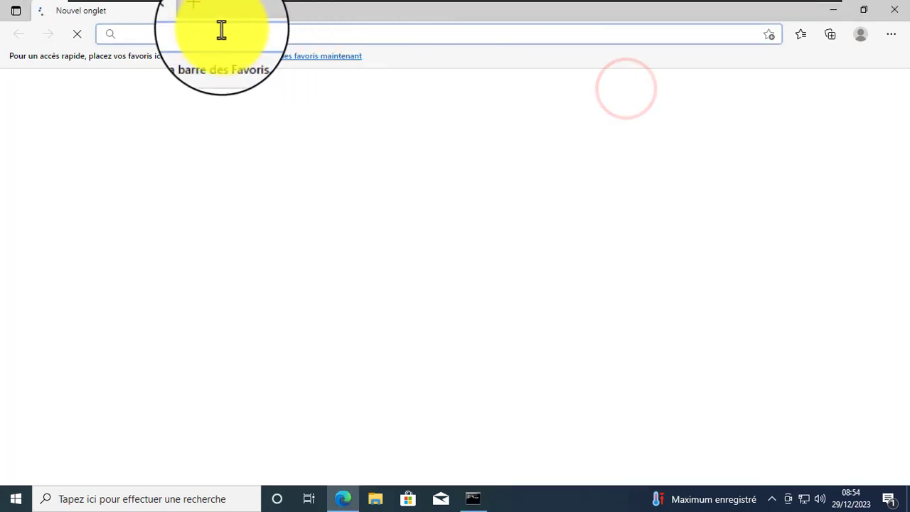
# - Open a new Edge tab and try to load google.fr
pyautogui.click(203, 14)
pyautogui.click(133, 10)
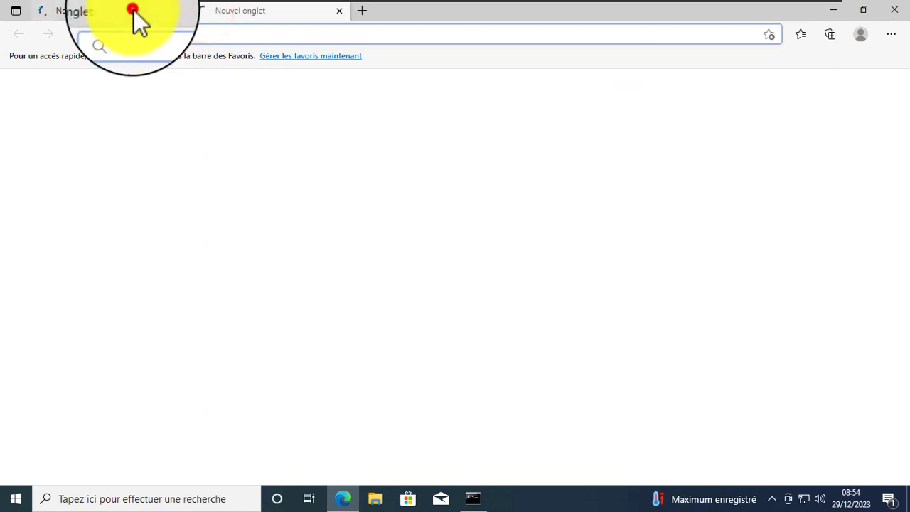
pyautogui.click(259, 17)
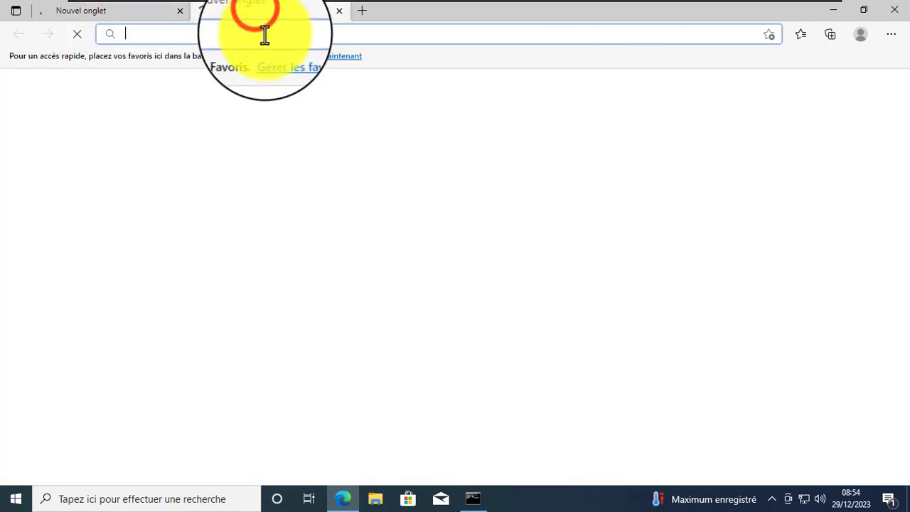
pyautogui.write('google.fr')
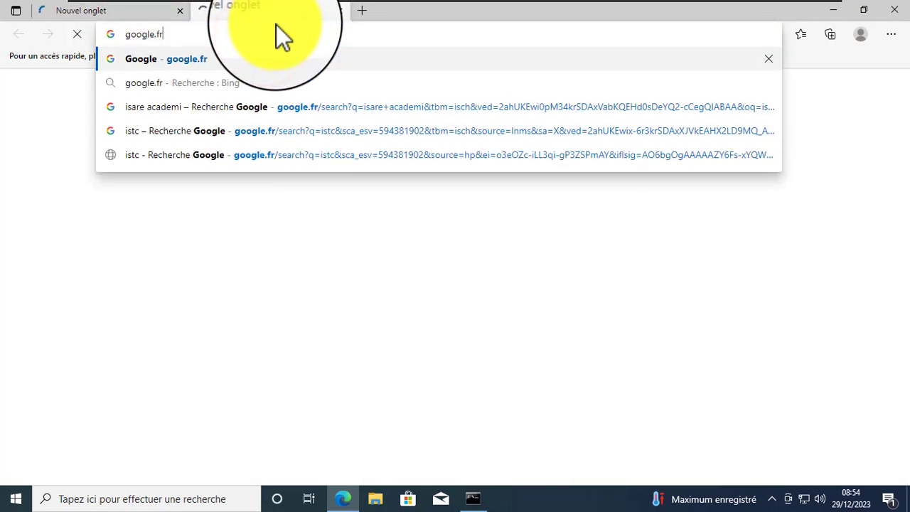
pyautogui.press('Return')
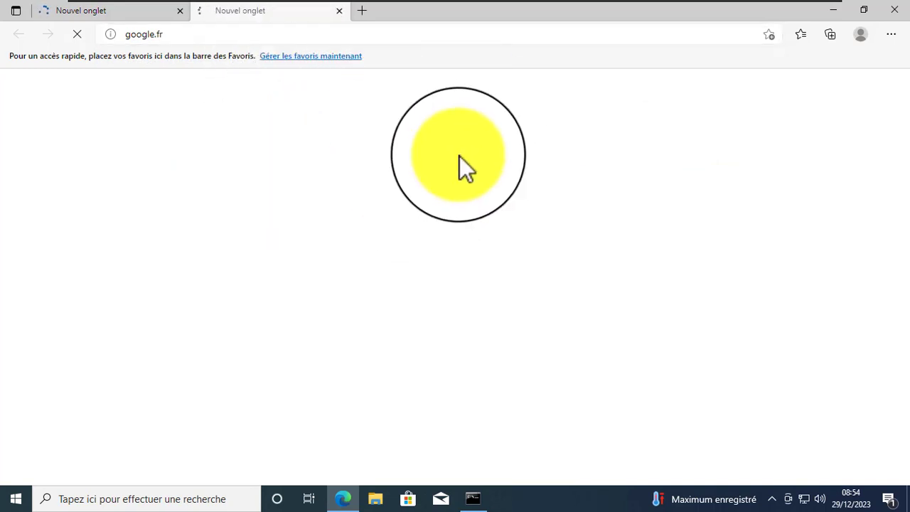
# - Clear the address bar and start typing 'ca' to retry reaching the portal
pyautogui.rightClick(410, 166)
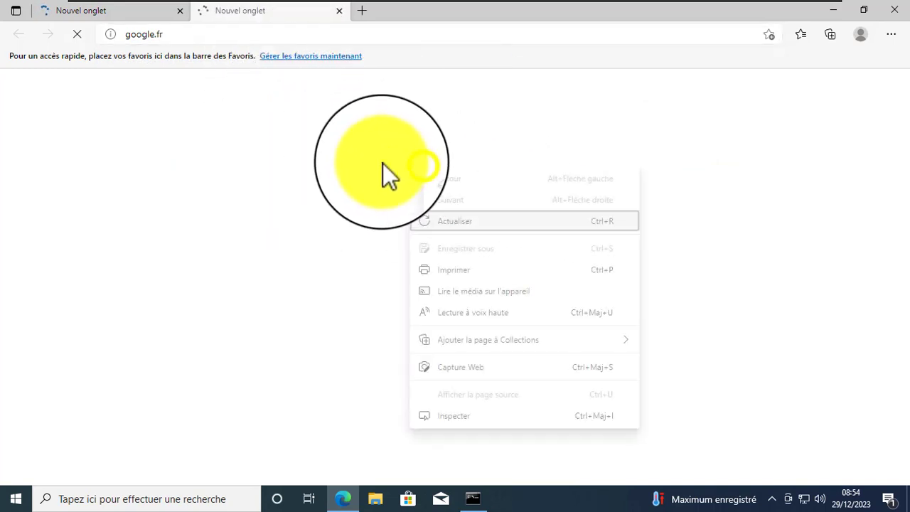
pyautogui.click(309, 157)
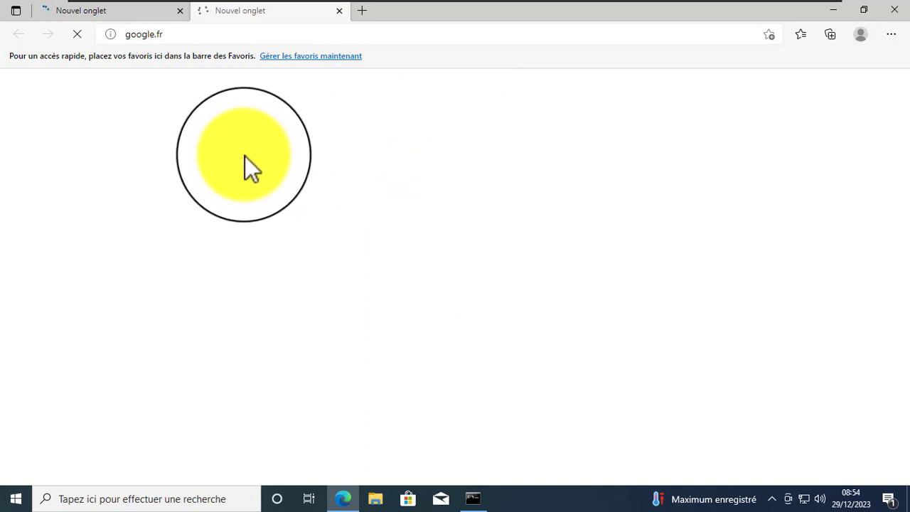
pyautogui.click(343, 33)
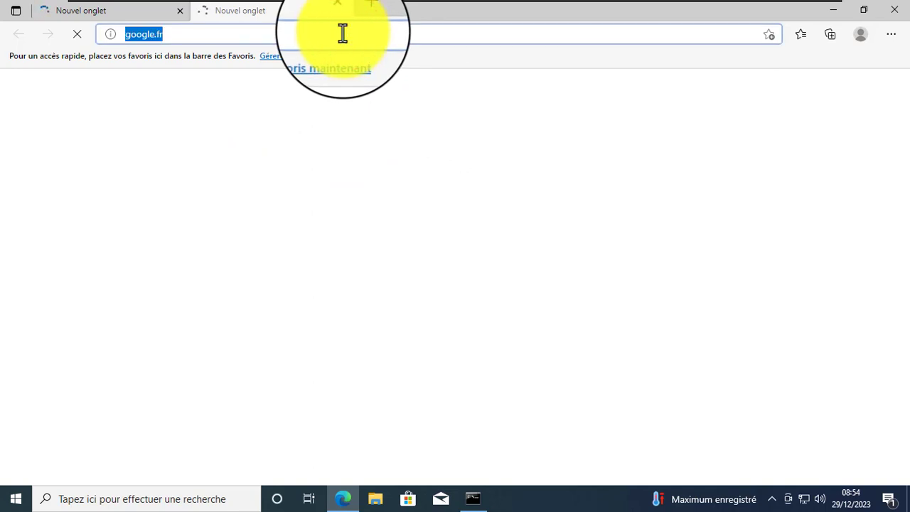
pyautogui.press('BackSpace')
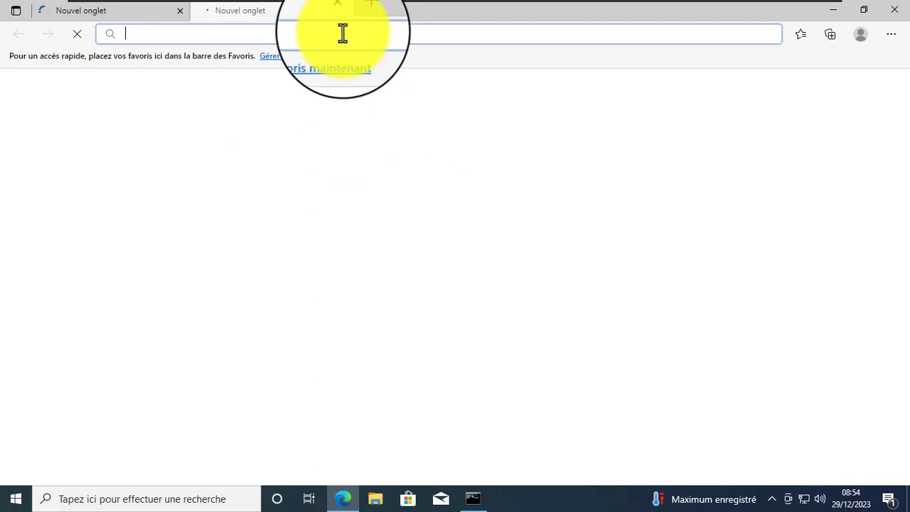
pyautogui.write('ca')
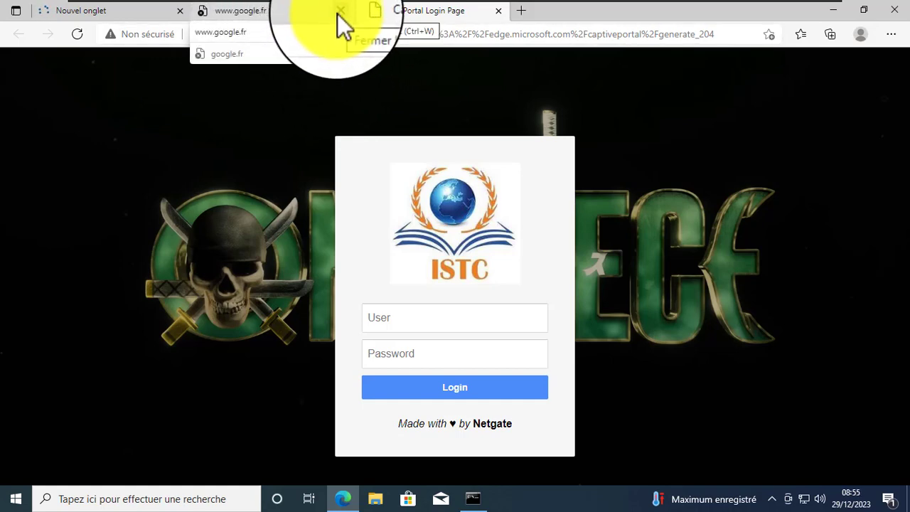
# - Close the extra tabs and log into the ISTC captive portal with the saved user and password
pyautogui.click(338, 14)
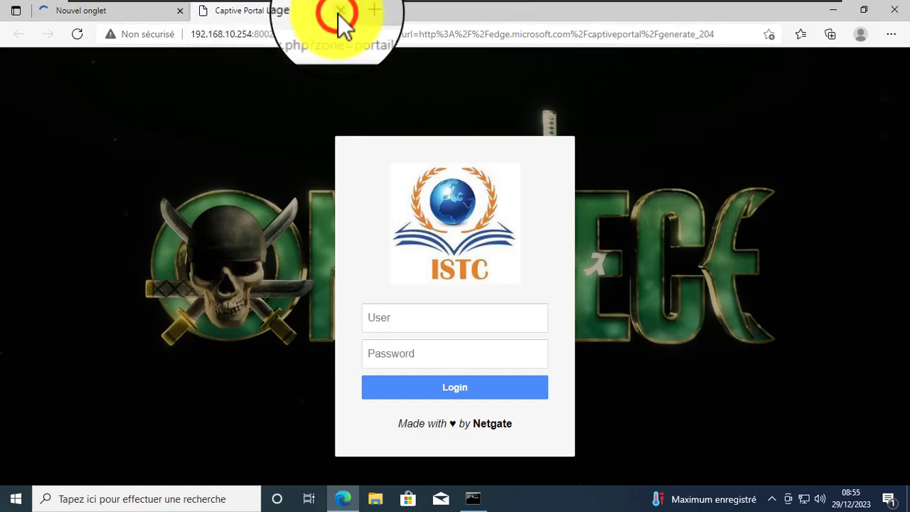
pyautogui.click(182, 17)
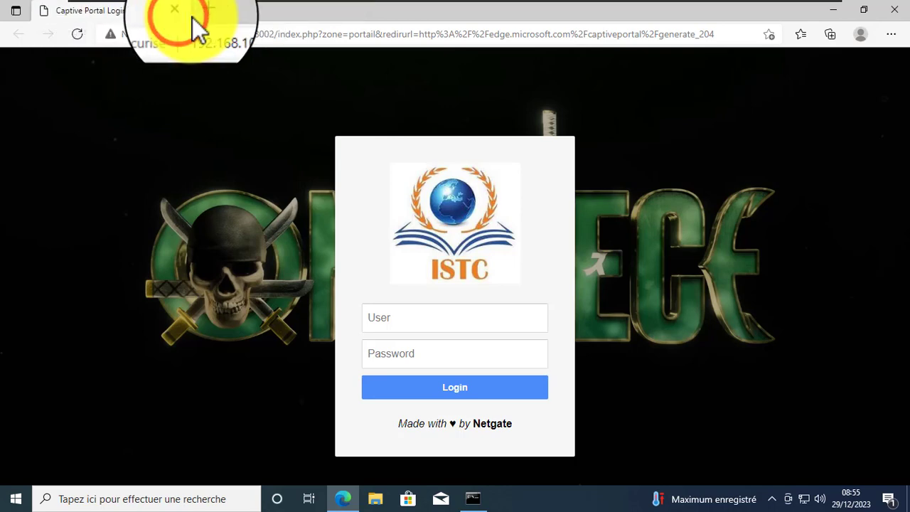
pyautogui.click(444, 318)
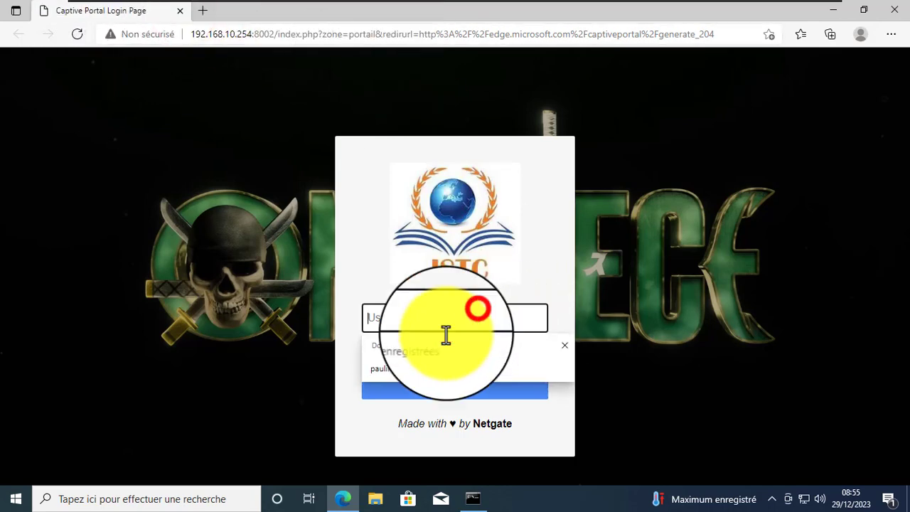
pyautogui.click(401, 366)
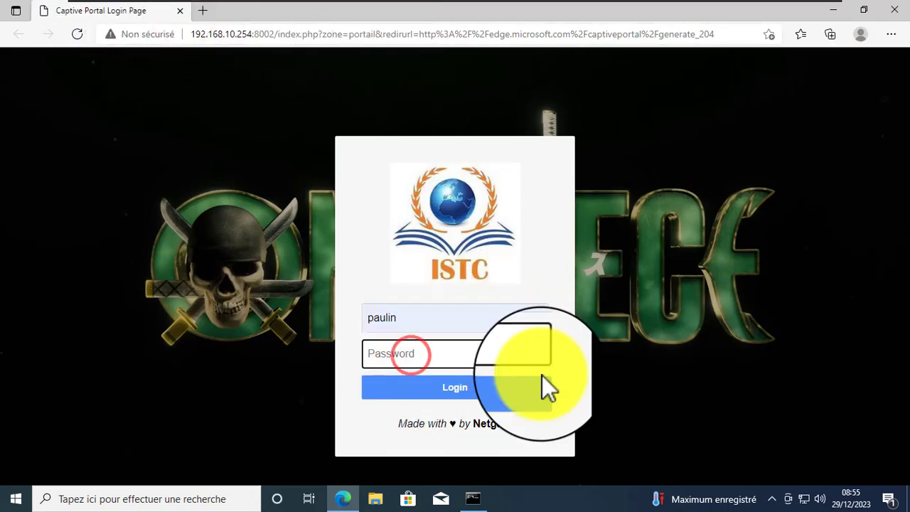
pyautogui.write('•')
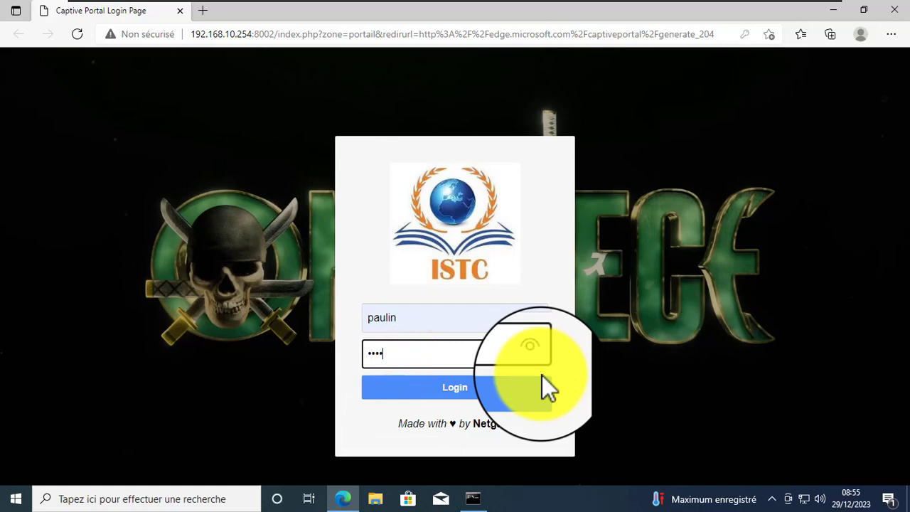
pyautogui.write('•••')
pyautogui.click(542, 377)
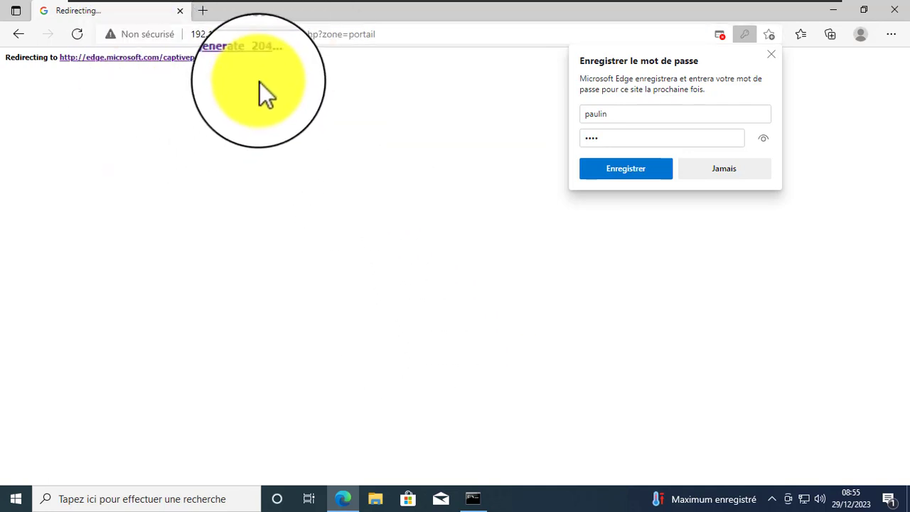
# - Dismiss the save-password prompt after login and open a fresh tab
pyautogui.moveTo(315, 57); pyautogui.dragTo(2, 71)
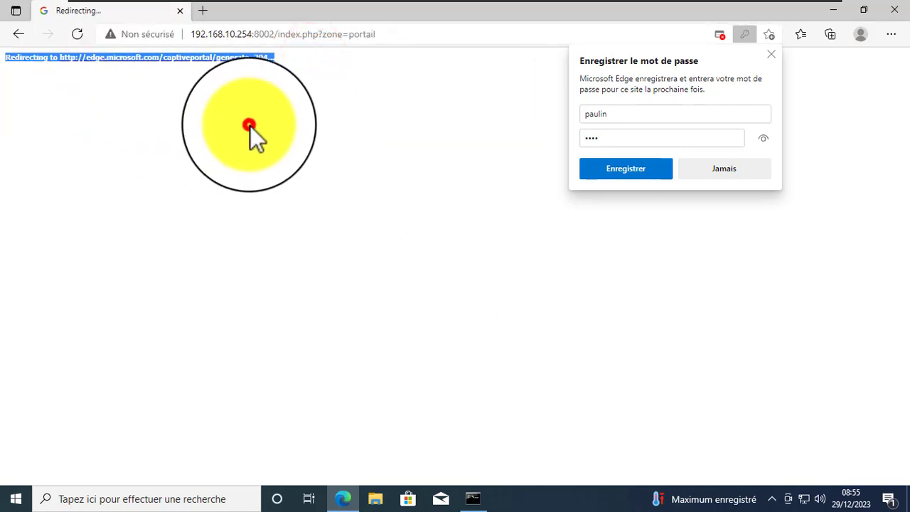
pyautogui.click(251, 125)
pyautogui.click(251, 127)
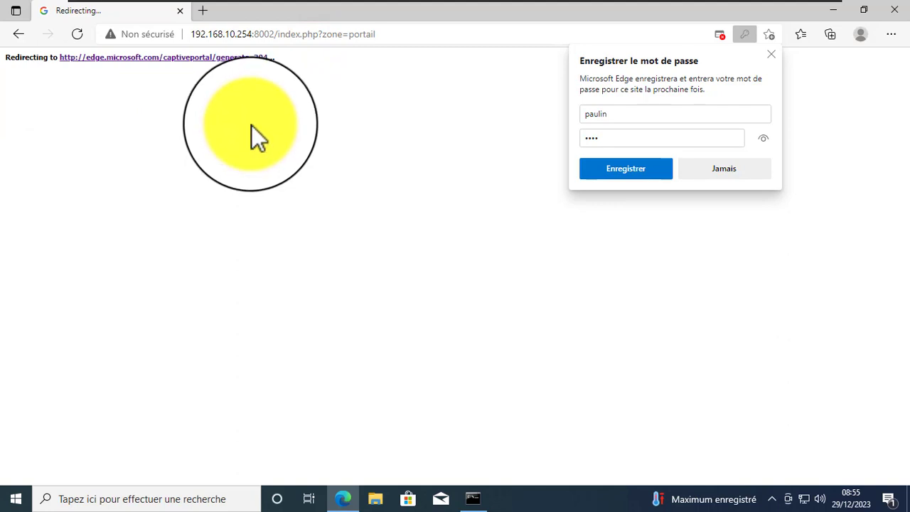
pyautogui.click(771, 54)
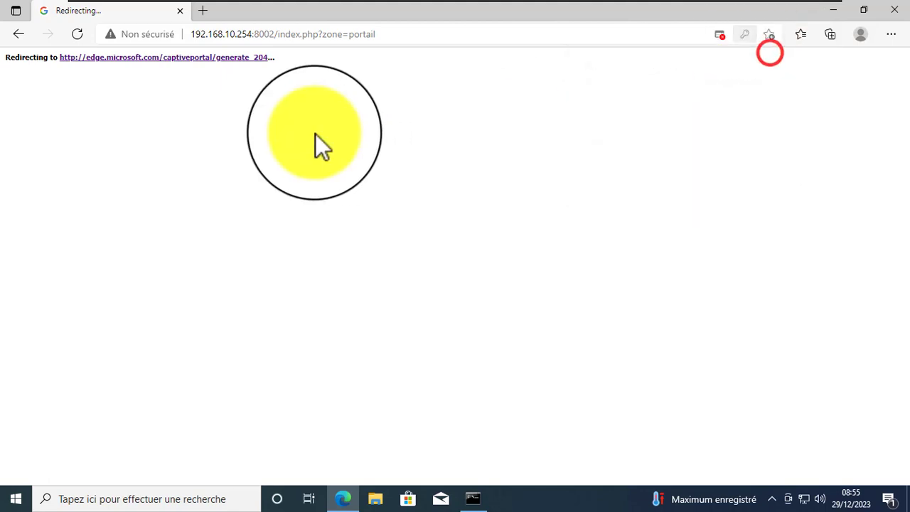
pyautogui.click(201, 11)
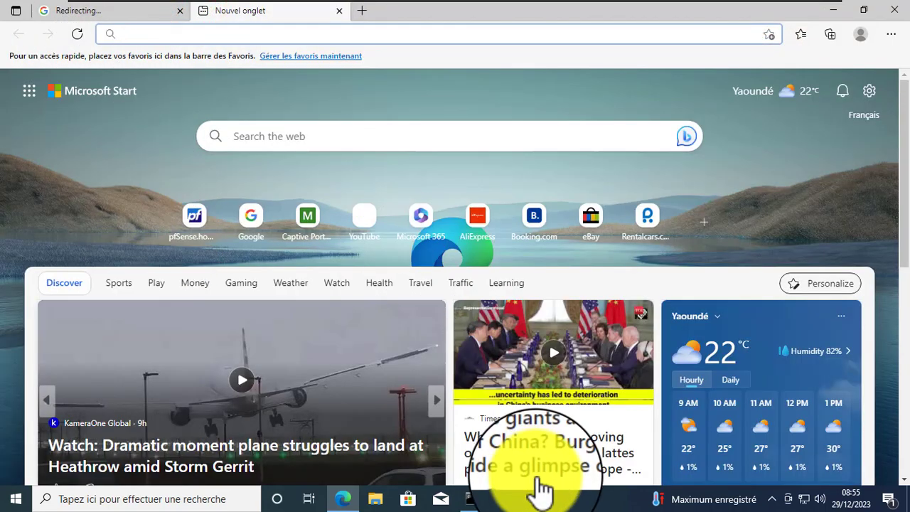
# - In the command prompt, stop the old ping and rerun the ping to google.fr
pyautogui.click(473, 498)
pyautogui.click(327, 248)
pyautogui.click(327, 248)
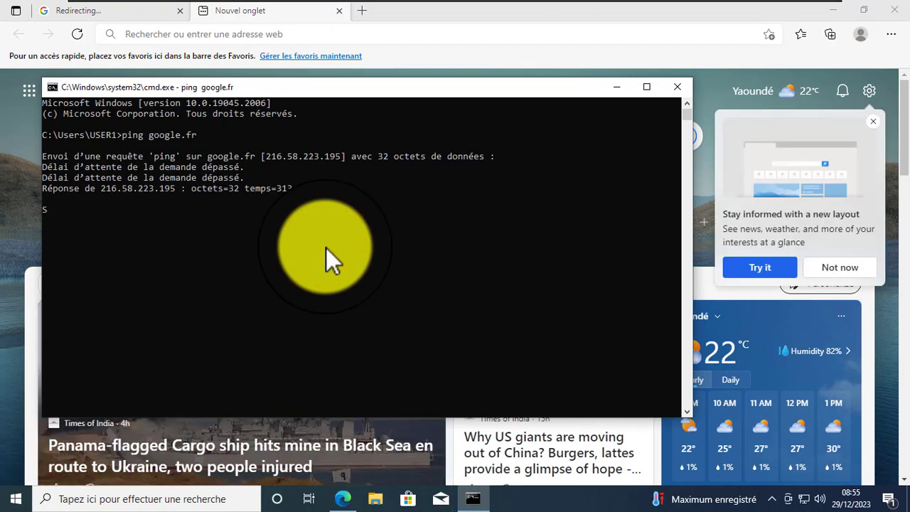
pyautogui.hotkey('ctrl', 'c')
pyautogui.press('Return')
pyautogui.press('Up')
pyautogui.press('Return')
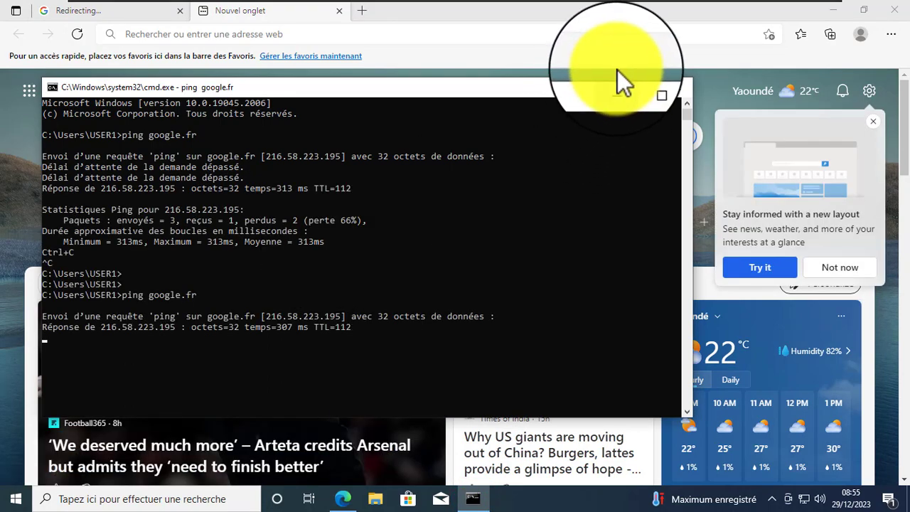
# - Minimize the ping console, Edge, and the virtual machine window
pyautogui.click(617, 85)
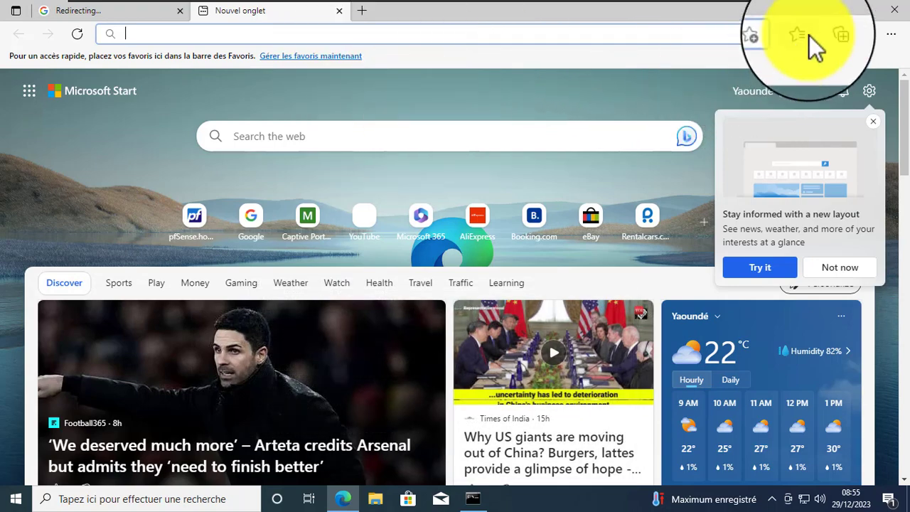
pyautogui.click(832, 15)
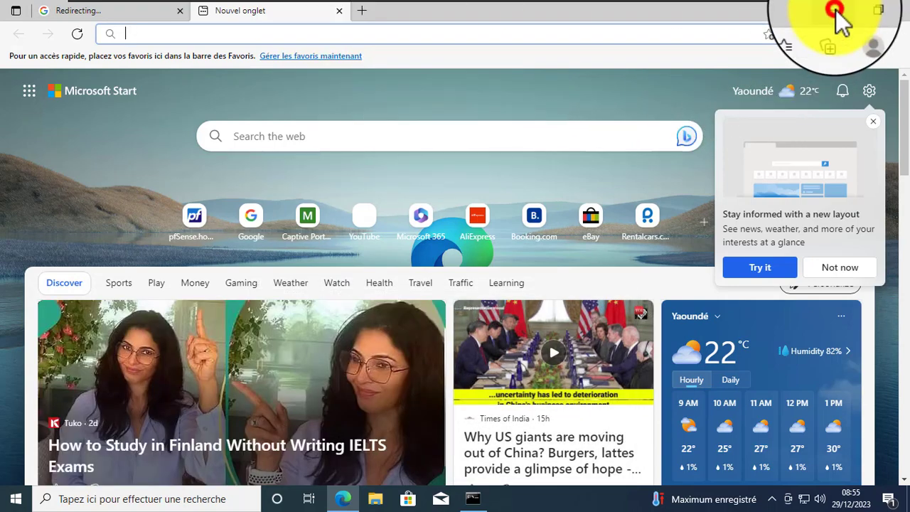
pyautogui.moveTo(726, 4)
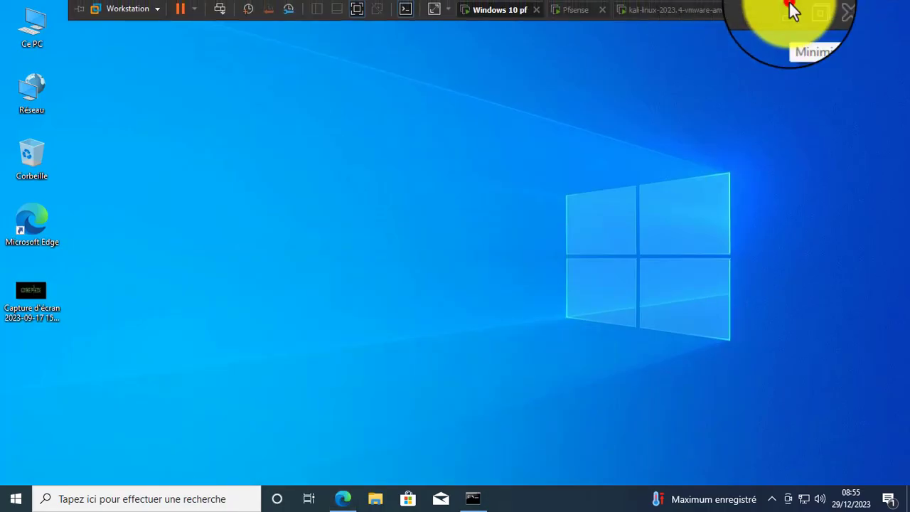
pyautogui.click(793, 10)
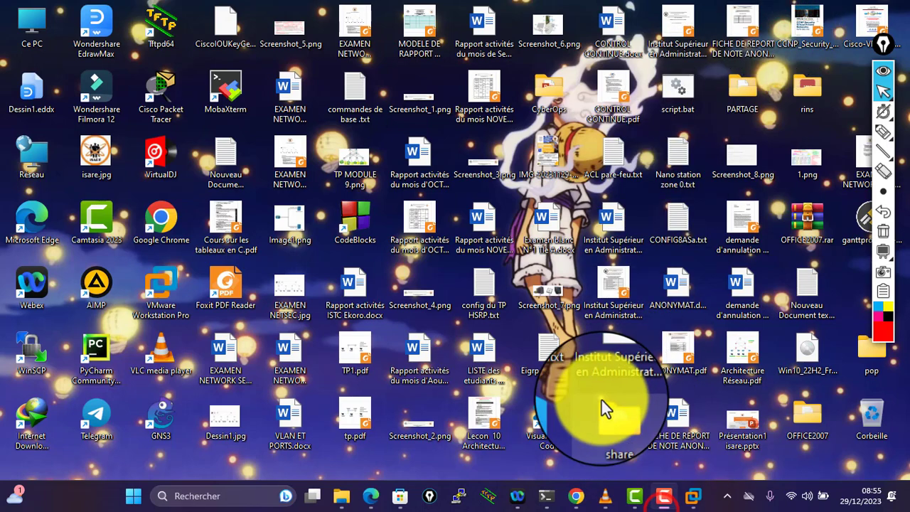